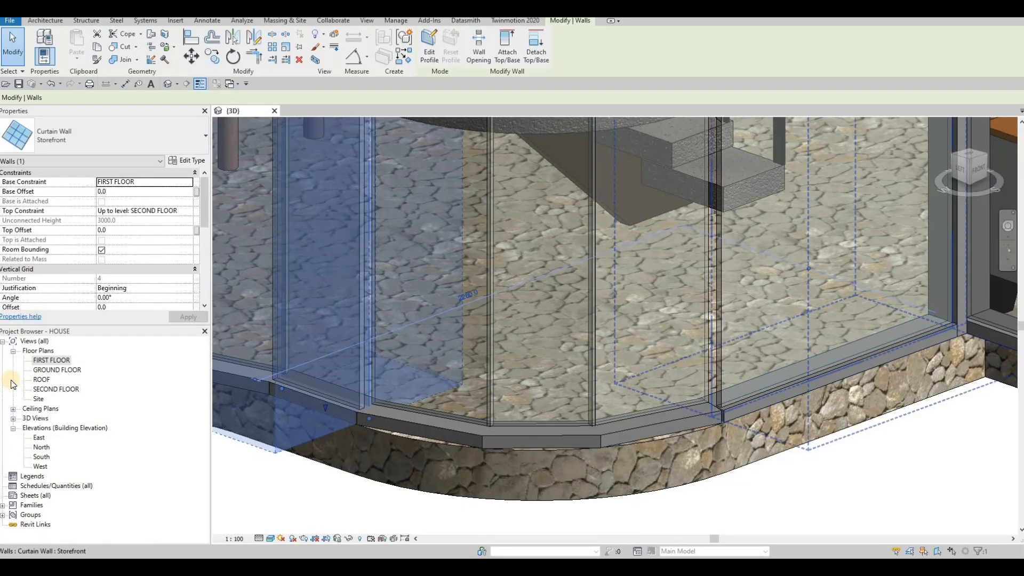
Open the FIRST FLOOR plan and flip the short horizontal storefront wall at the start of the curved glazing
double_click(50, 361)
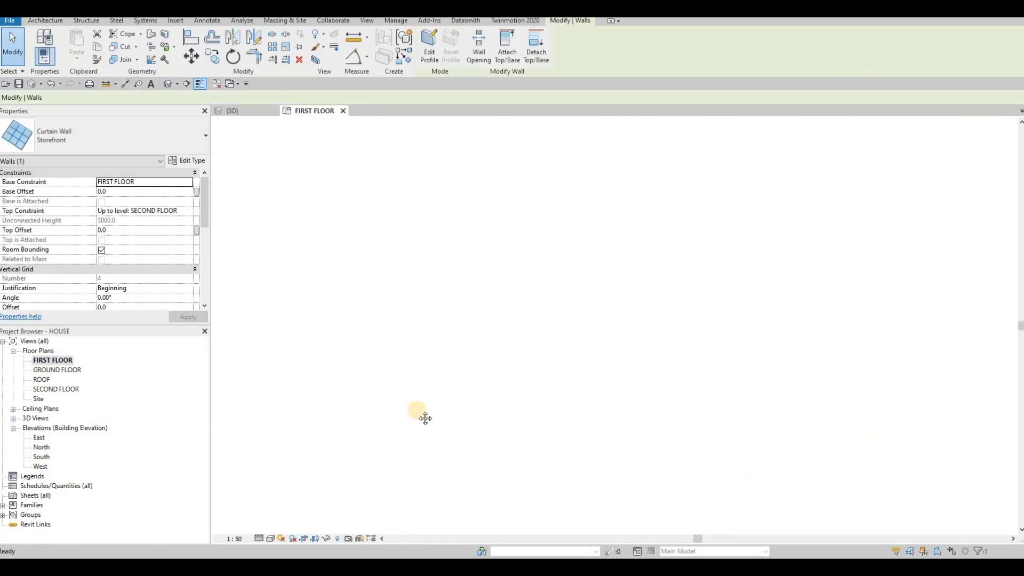
scroll(435, 297, "up", 8)
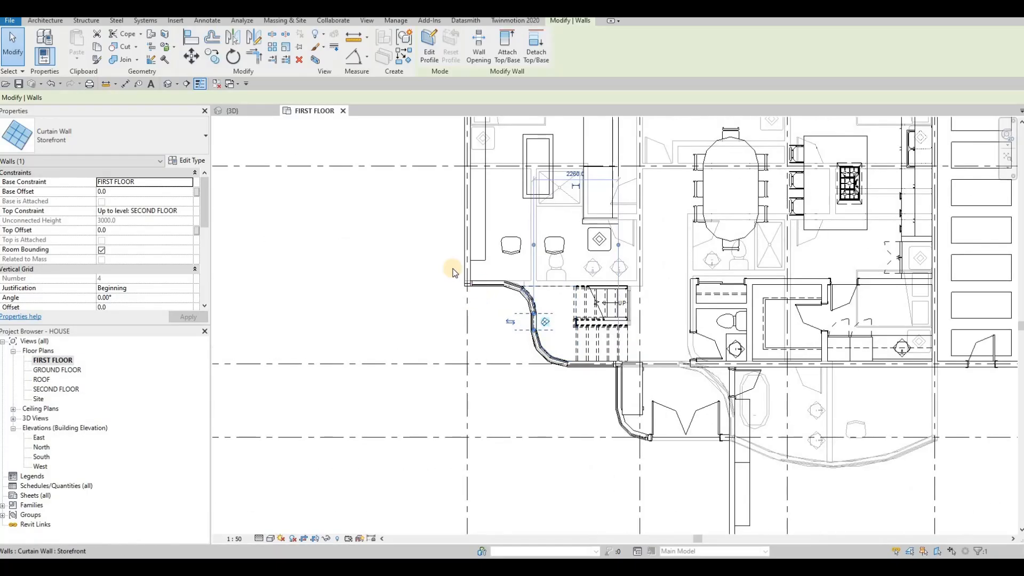
left_click(444, 269)
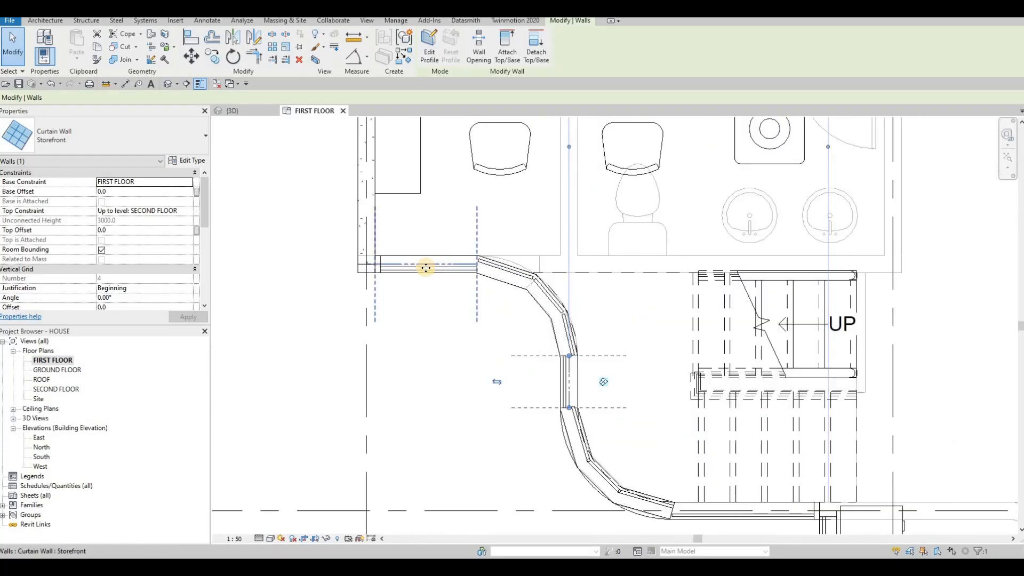
left_click(423, 269)
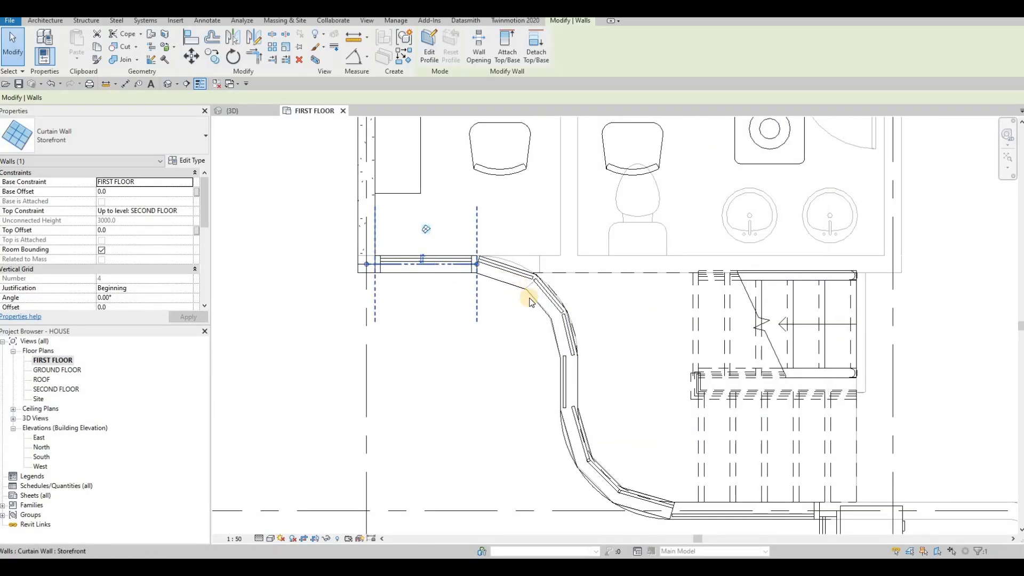
Flip the short vertical storefront wall between the two curves on the first floor plan
left_click(563, 408)
middle_click_drag(531, 339, 533, 320)
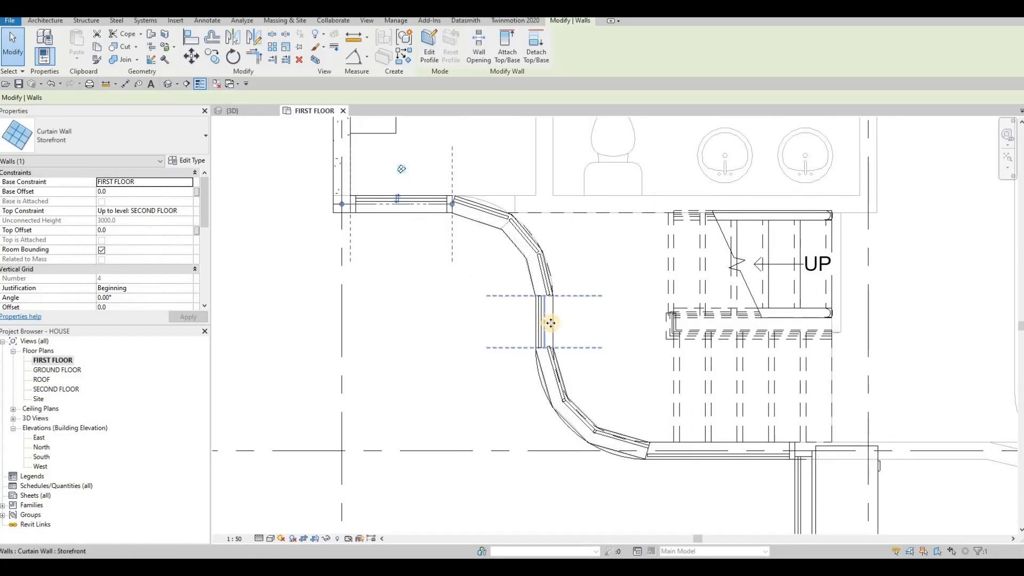
scroll(534, 307, "up", 5)
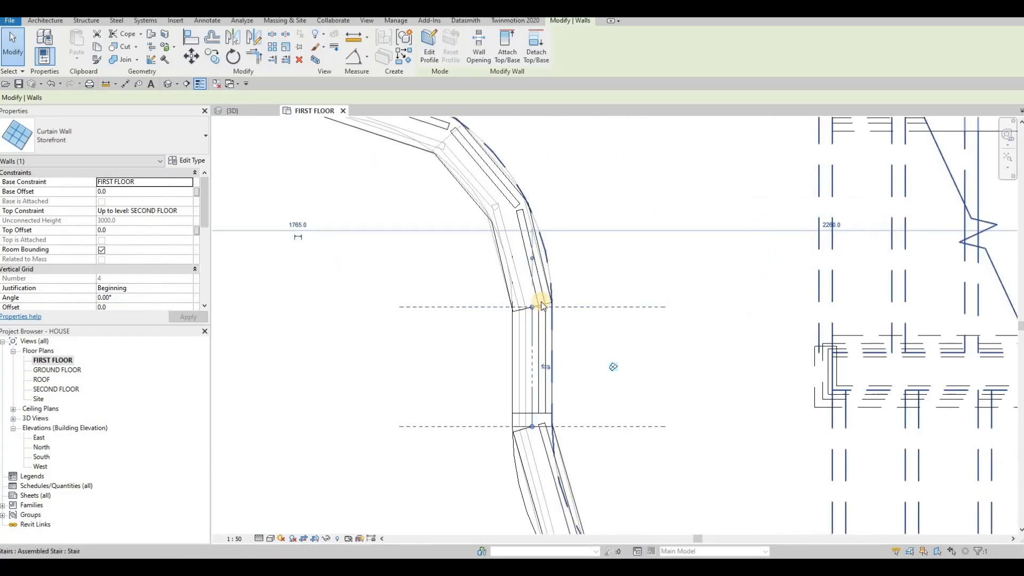
Flip the straight horizontal storefront wall running along the foot of the stairs
scroll(526, 298, "down", 2)
middle_click_drag(559, 417, 521, 272)
scroll(521, 272, "down", 2)
middle_click_drag(649, 399, 609, 339)
middle_click_drag(678, 391, 610, 325)
scroll(622, 335, "up", 1)
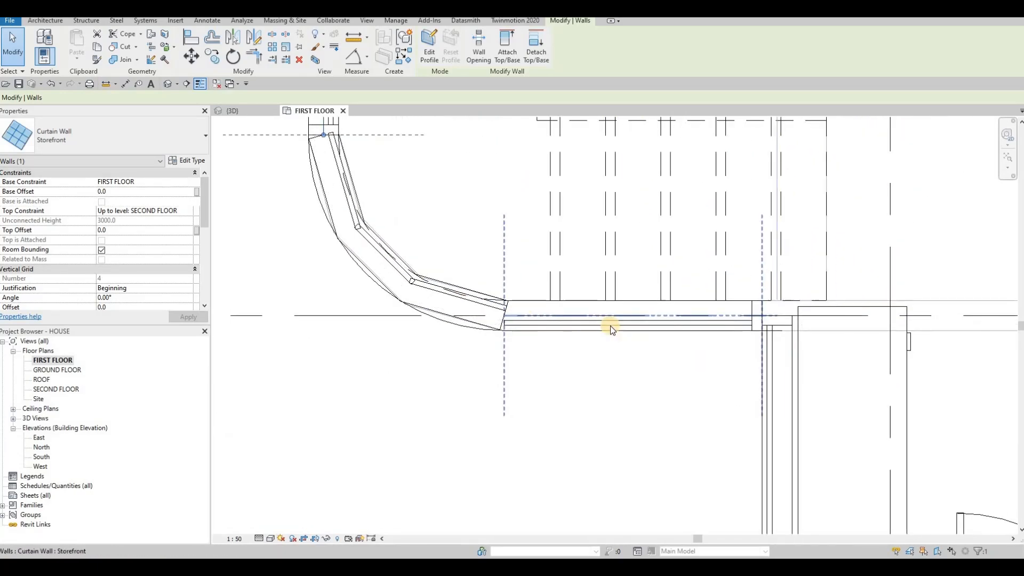
left_click(640, 323)
In the 3D view, delete the short horizontal mullion and the thick vertical mullion midway along the first floor's curved storefront
left_click(249, 114)
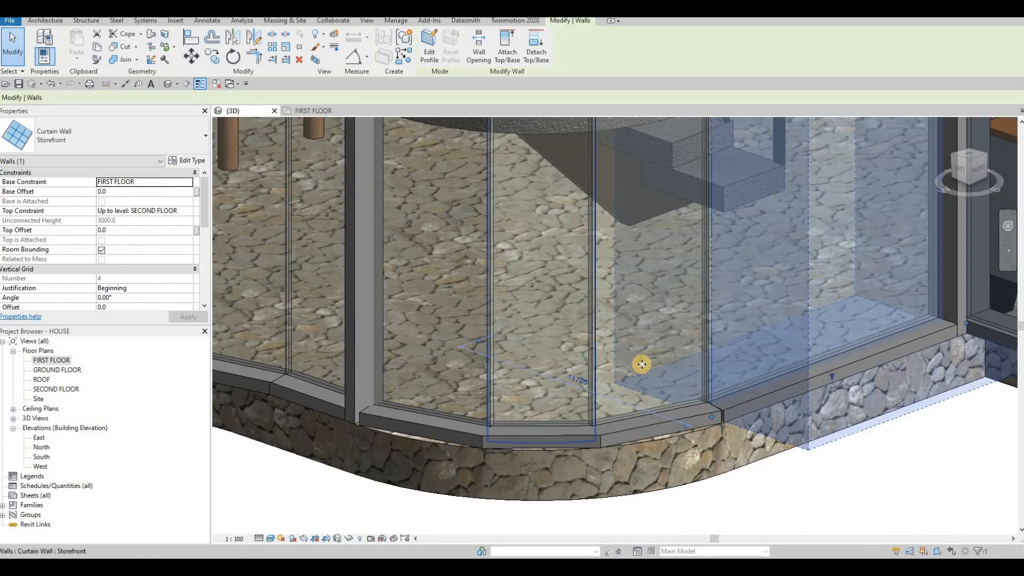
middle_click_drag(643, 364, 687, 429, "shift")
key("Escape")
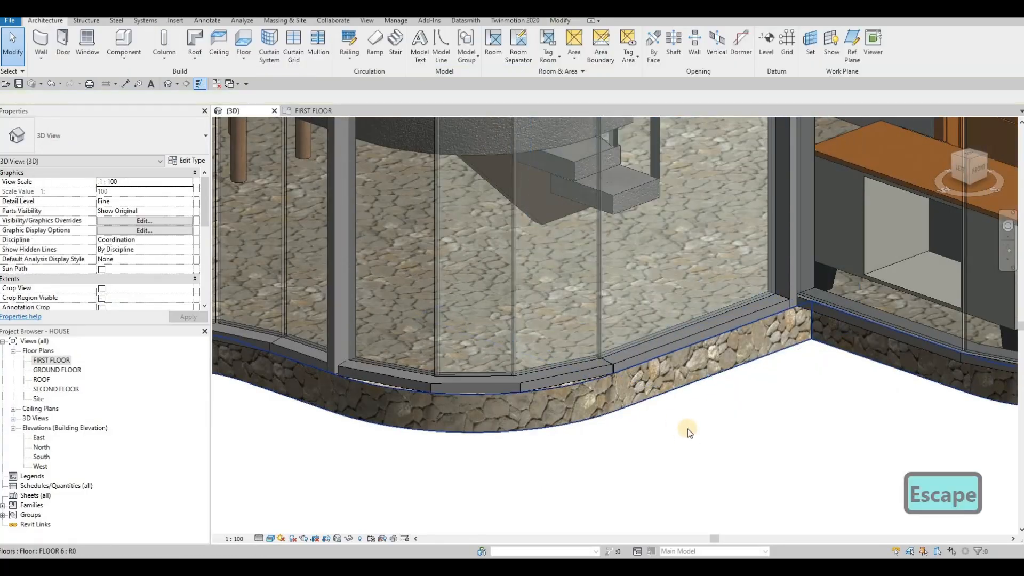
key("Escape")
middle_click_drag(574, 398, 622, 455, "shift")
scroll(504, 406, "down", 5)
scroll(533, 406, "up", 3)
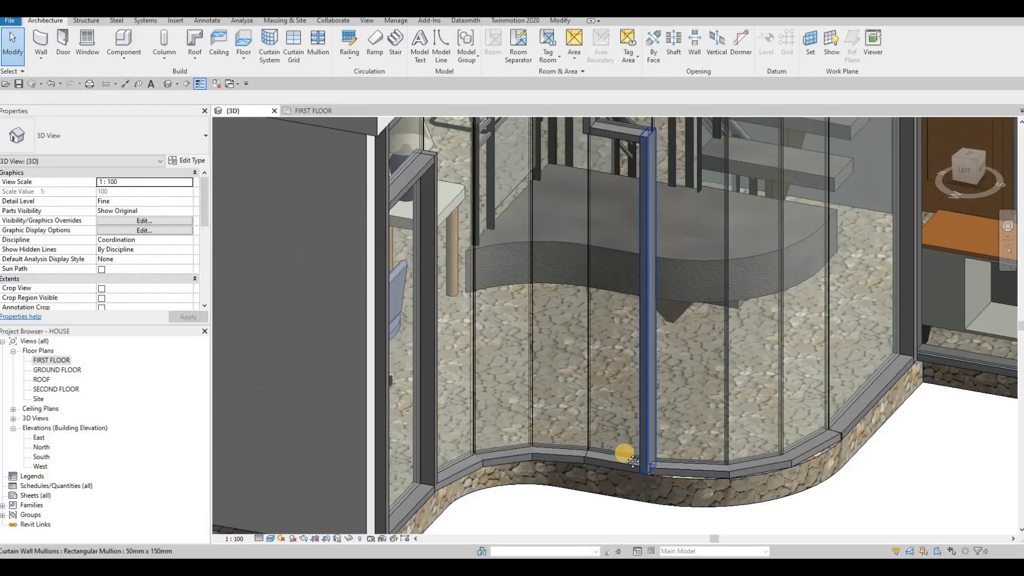
scroll(601, 257, "down", 4)
key("Escape")
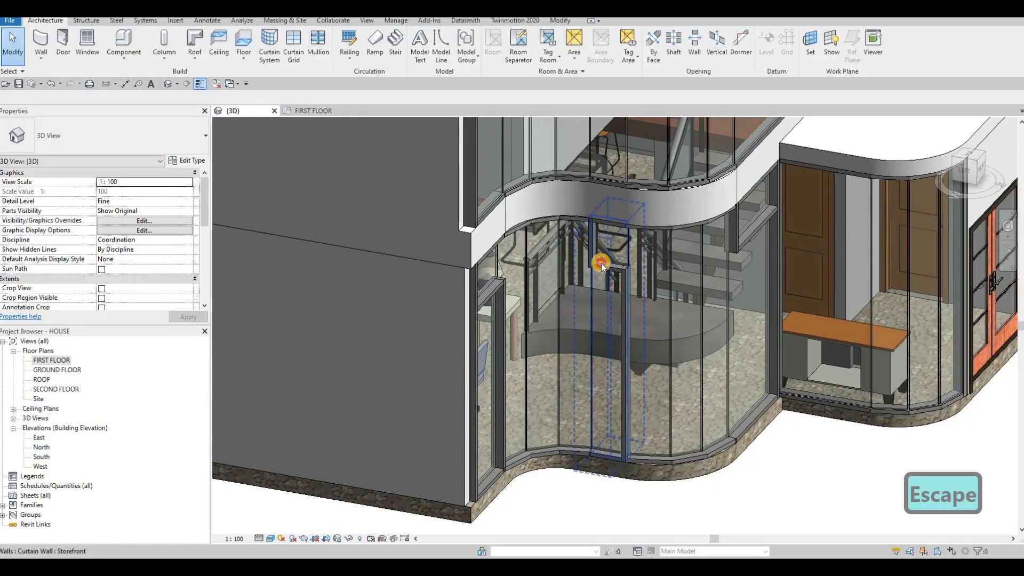
left_click(626, 255)
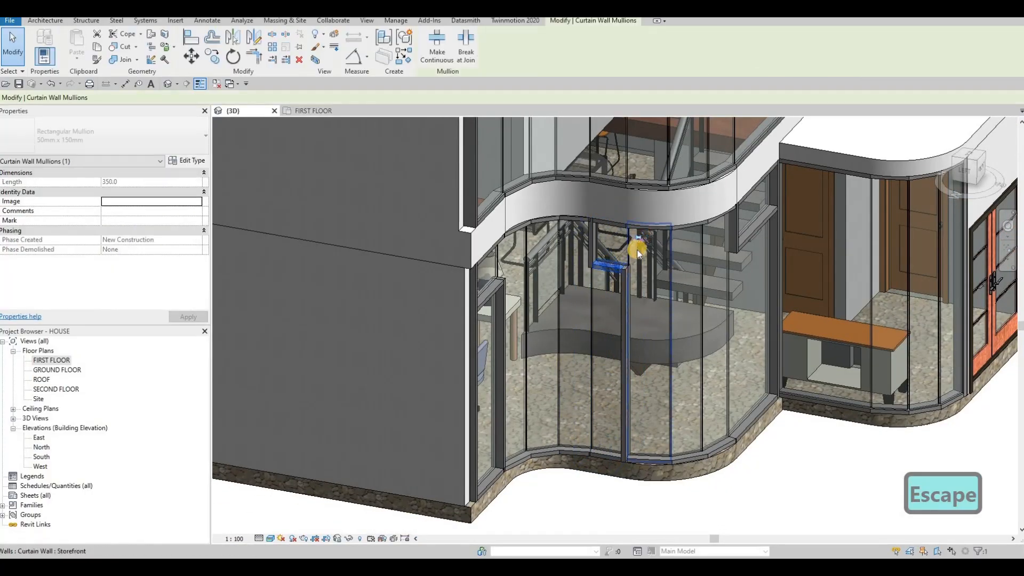
key("Delete")
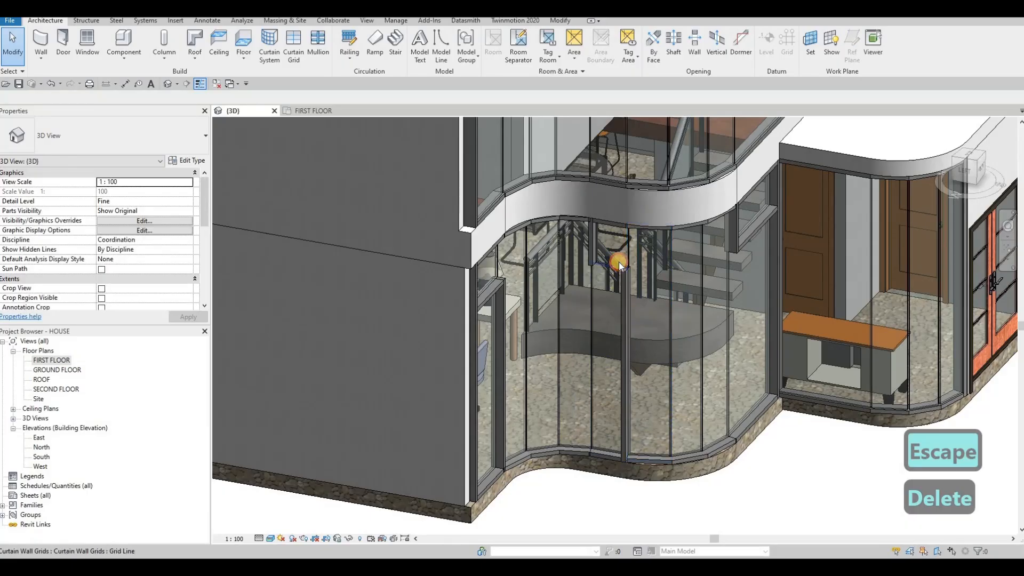
key("Delete")
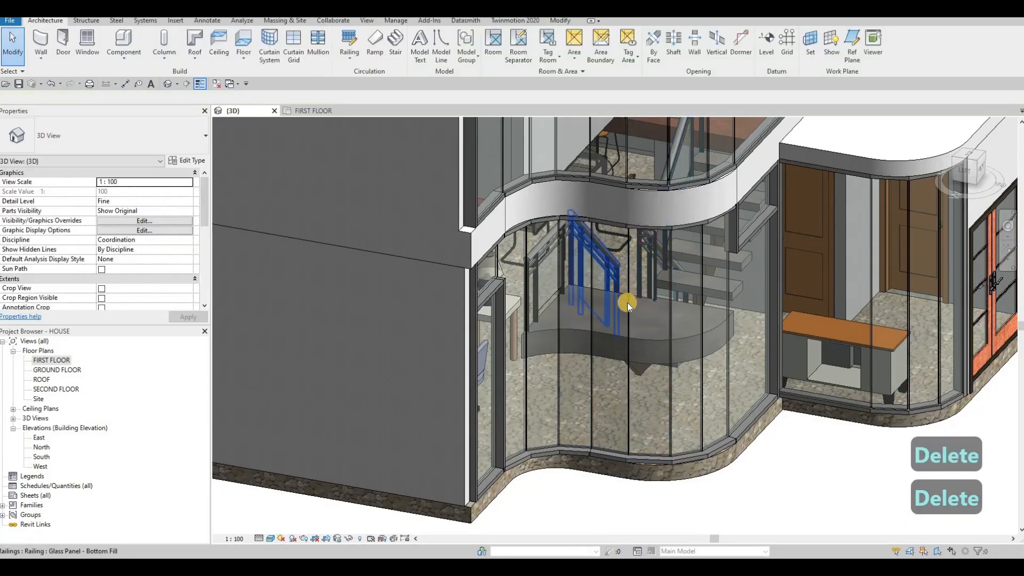
Delete the thick vertical mullion and the horizontal grid line of the first floor storefront segment in front of the office chairs
middle_click_drag(629, 378, 438, 319, "shift")
scroll(403, 264, "up", 5)
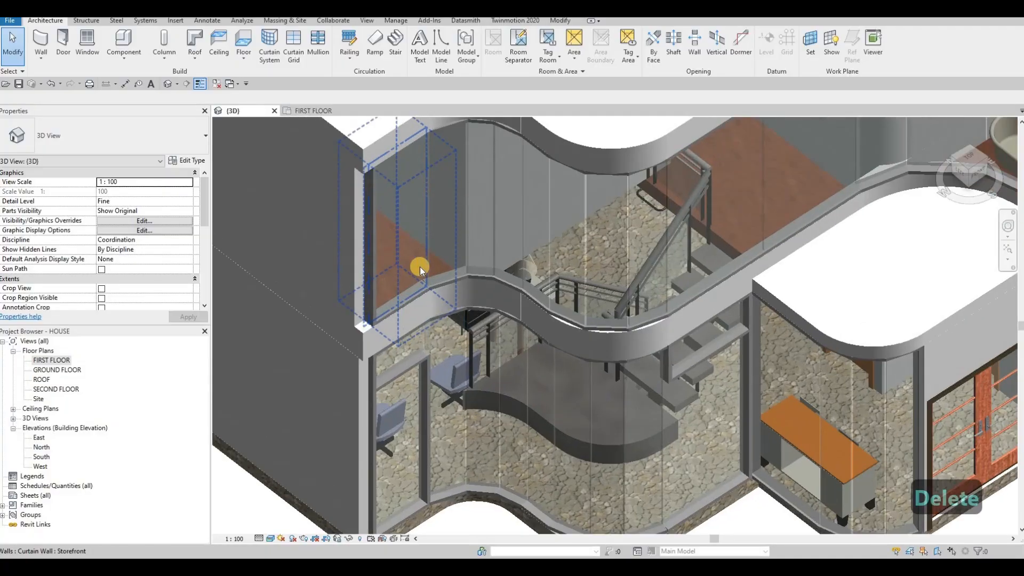
scroll(576, 431, "down", 3)
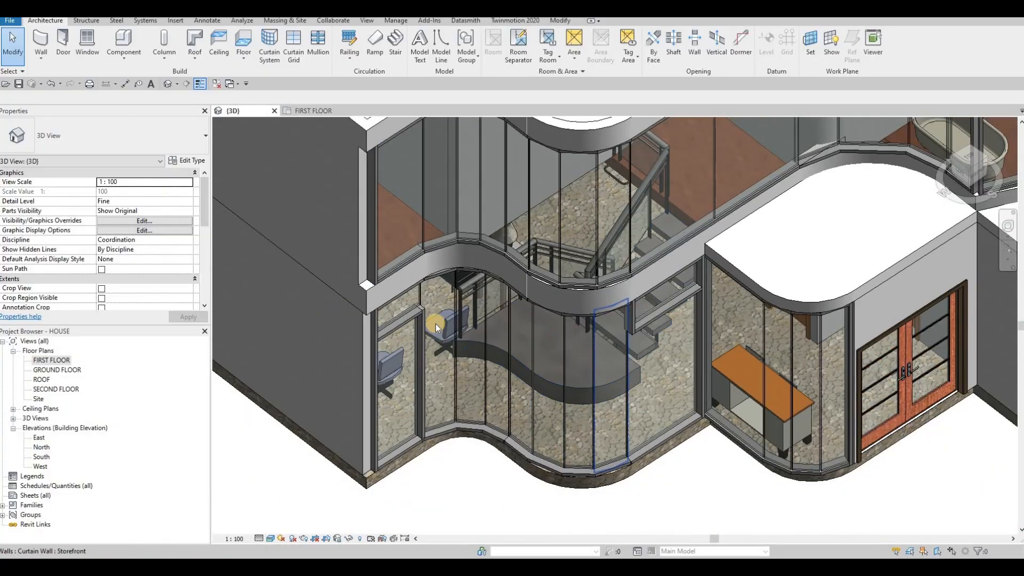
scroll(412, 311, "up", 4)
left_click(412, 331)
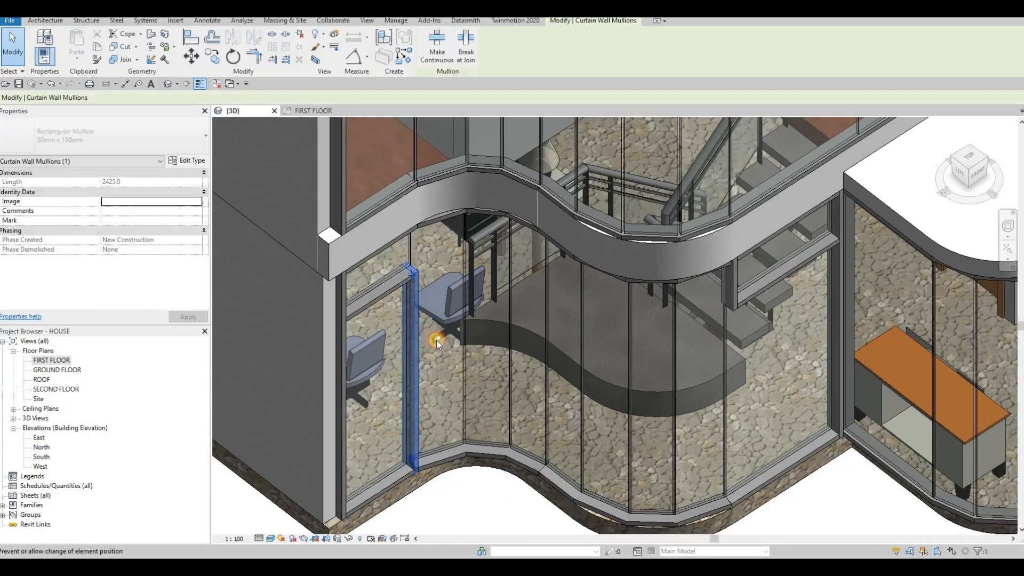
key("Delete")
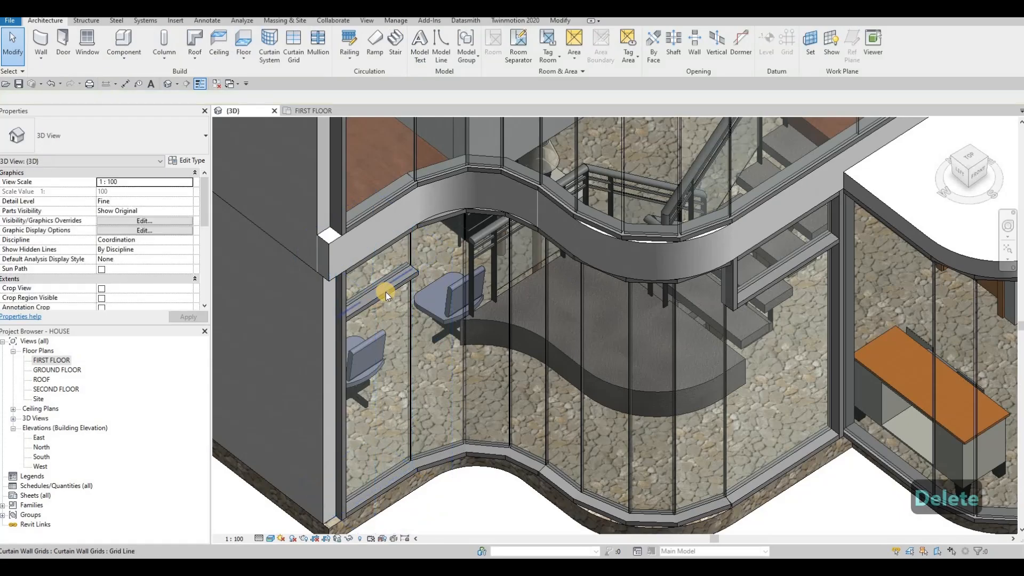
left_click(386, 283)
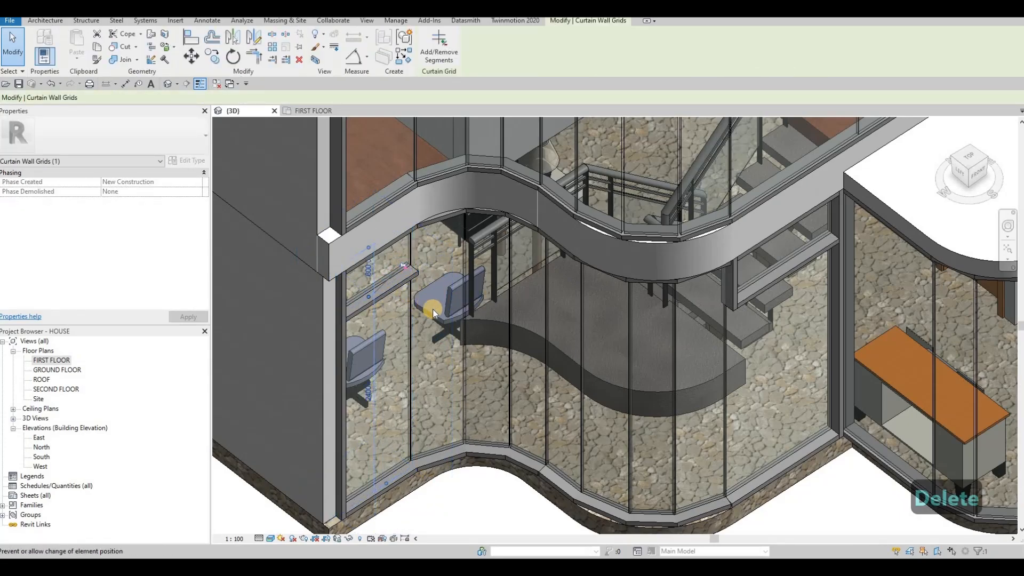
key("Delete")
middle_click_drag(436, 297, 613, 354, "shift")
middle_click_drag(688, 349, 582, 353)
scroll(582, 352, "down", 1)
middle_click_drag(635, 334, 555, 378)
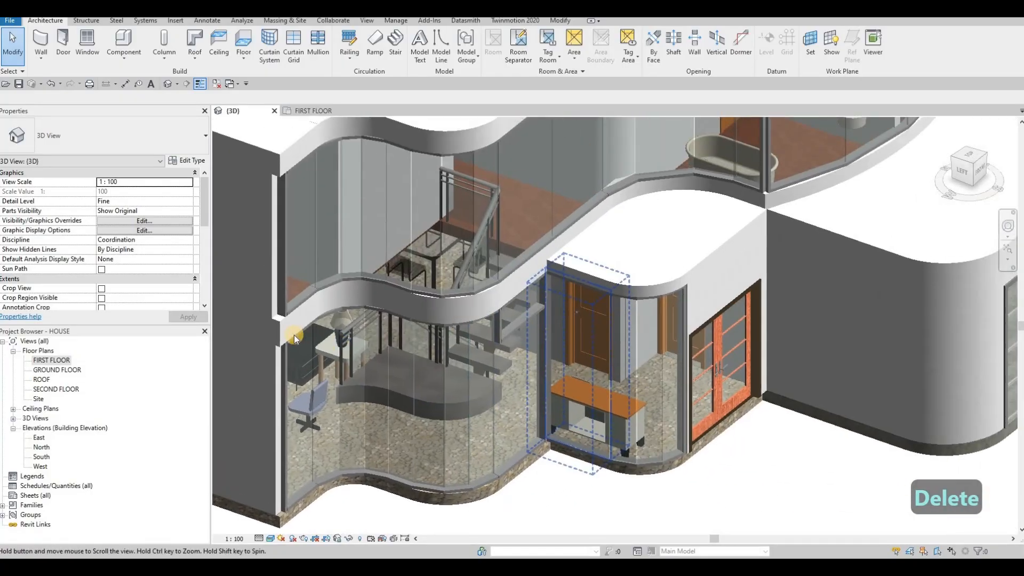
Open the SECOND FLOOR plan and flip the first curved storefront segment next to the bathtub room
double_click(56, 389)
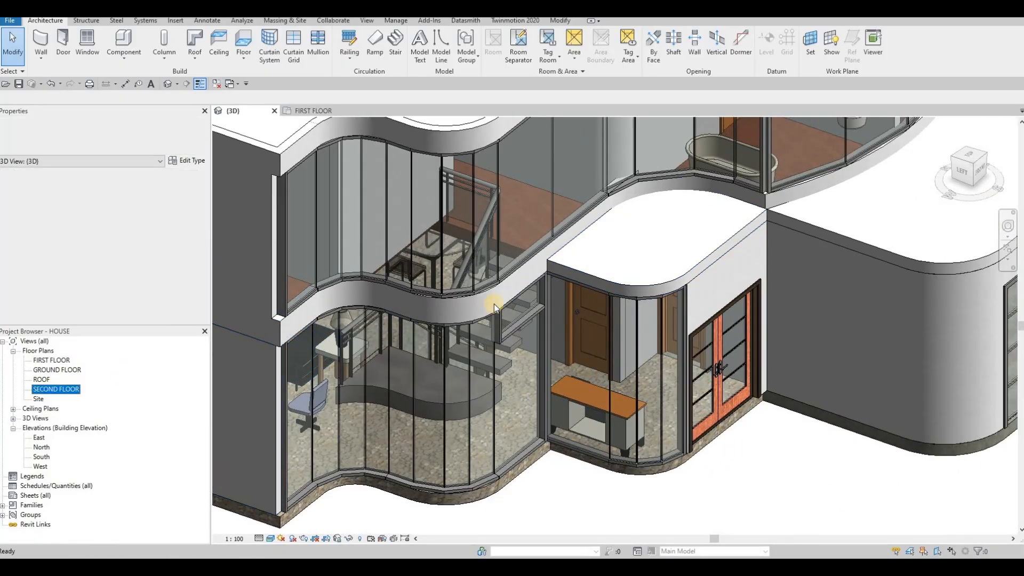
scroll(558, 399, "up", 8)
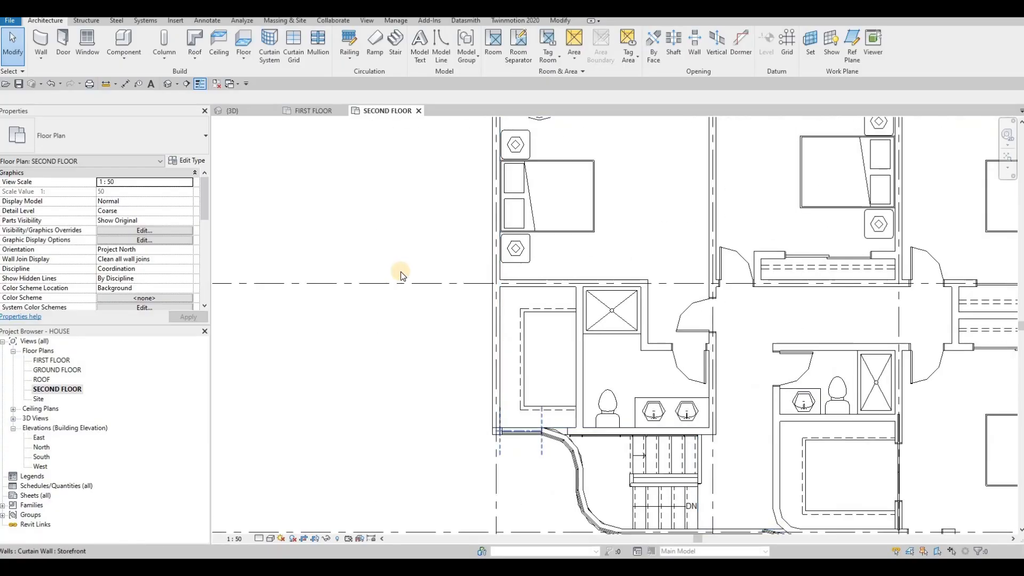
middle_click_drag(642, 430, 600, 372)
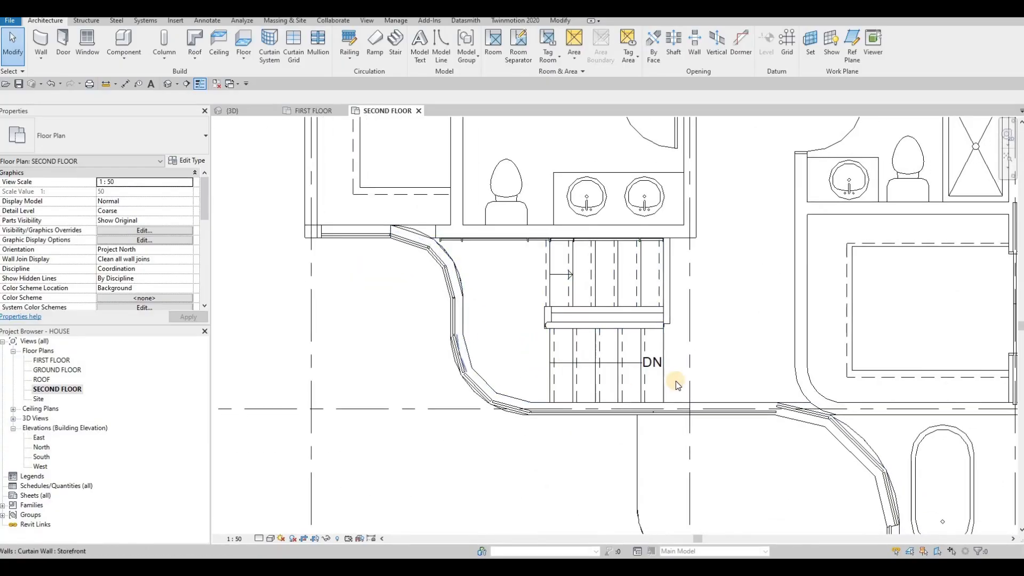
middle_click_drag(688, 375, 609, 344)
middle_click_drag(729, 389, 624, 351)
scroll(578, 321, "up", 3)
middle_click_drag(675, 391, 622, 352)
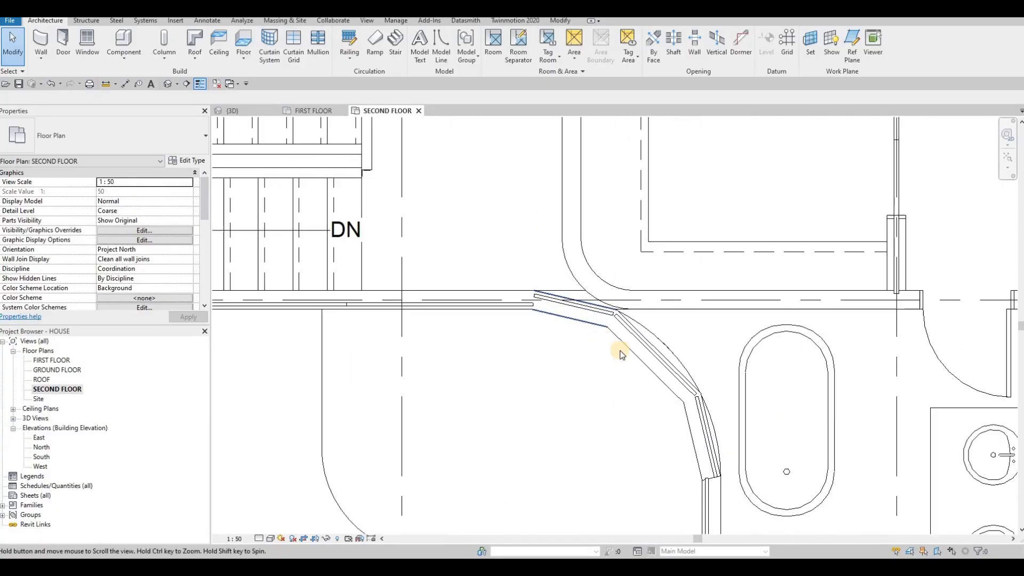
scroll(583, 315, "down", 4)
middle_click_drag(558, 304, 528, 286)
scroll(529, 288, "up", 2)
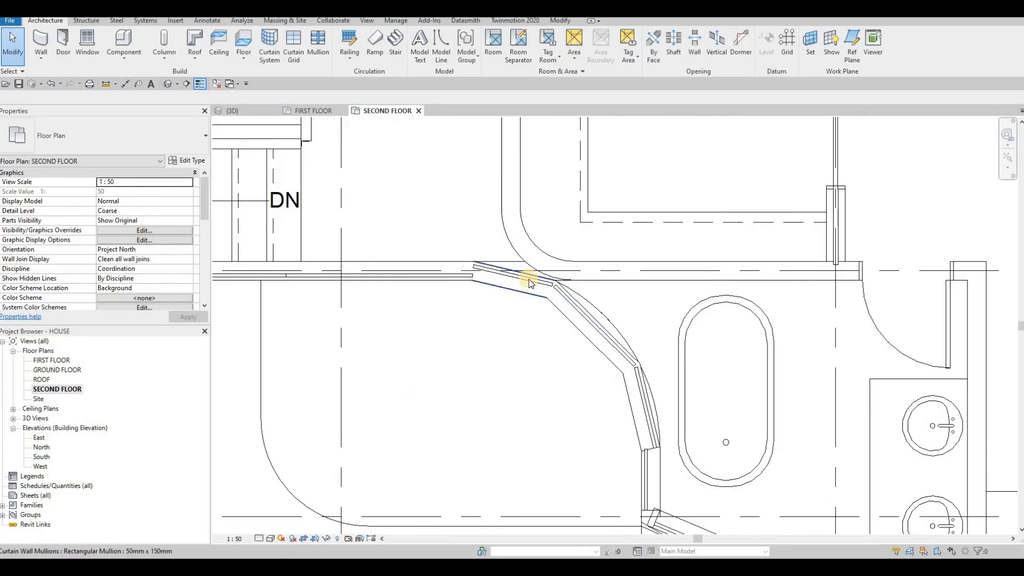
left_click(529, 284)
key("Escape")
left_click(516, 271)
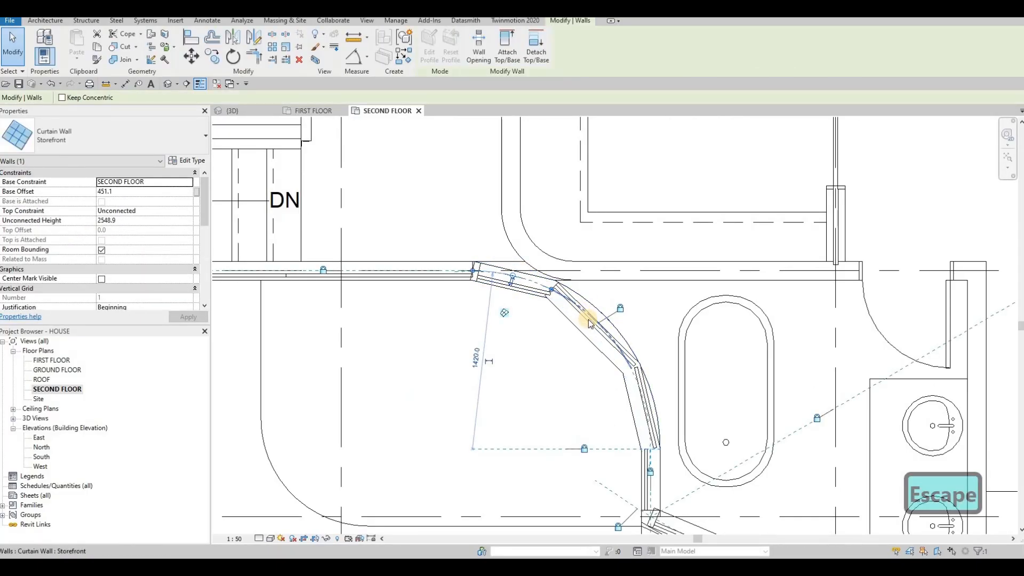
key("Escape")
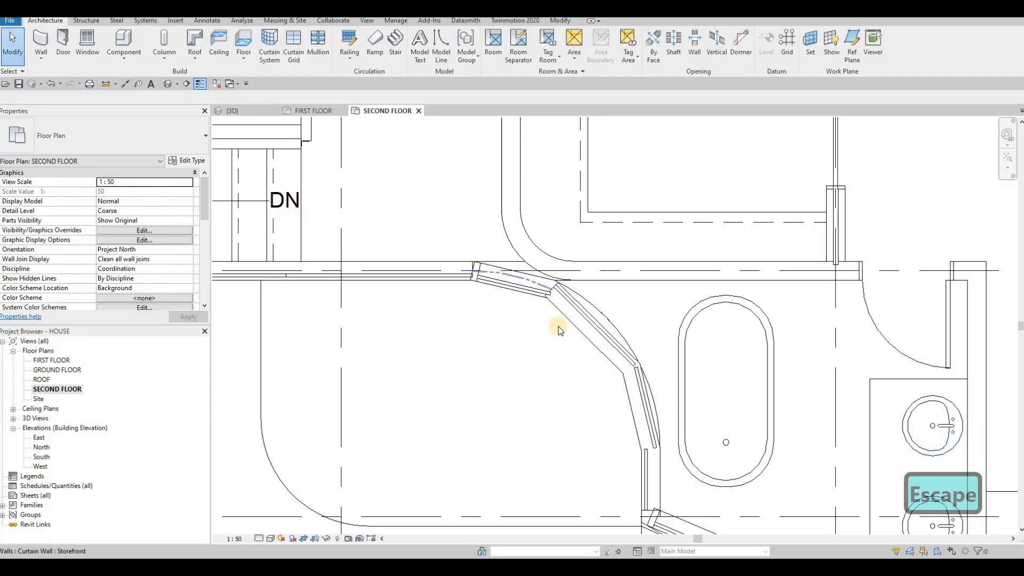
Flip the other two curved storefront segments beside the bathtub on the second floor plan
middle_click_drag(644, 391, 617, 347)
left_click(618, 351)
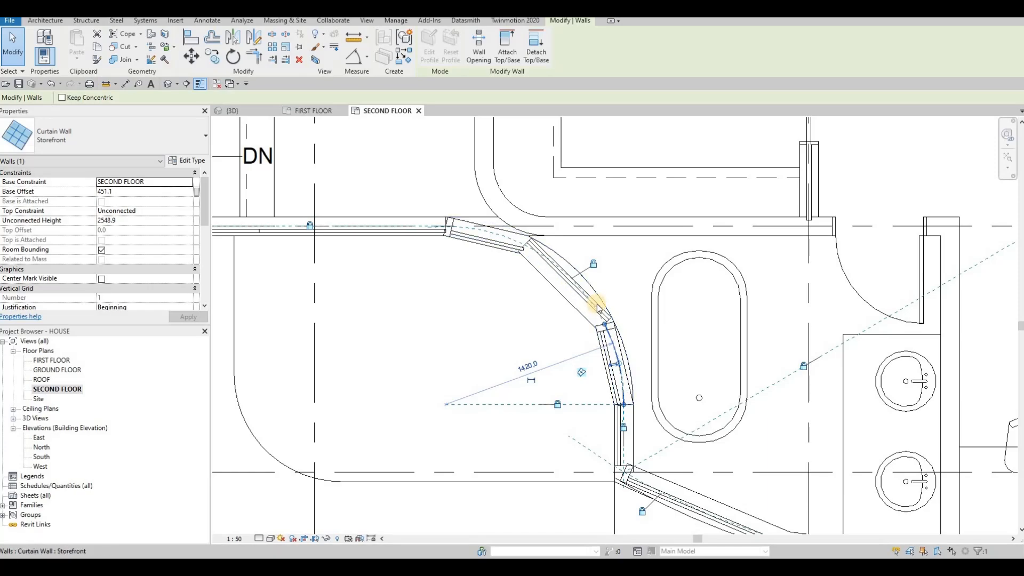
key("Escape")
left_click(573, 273)
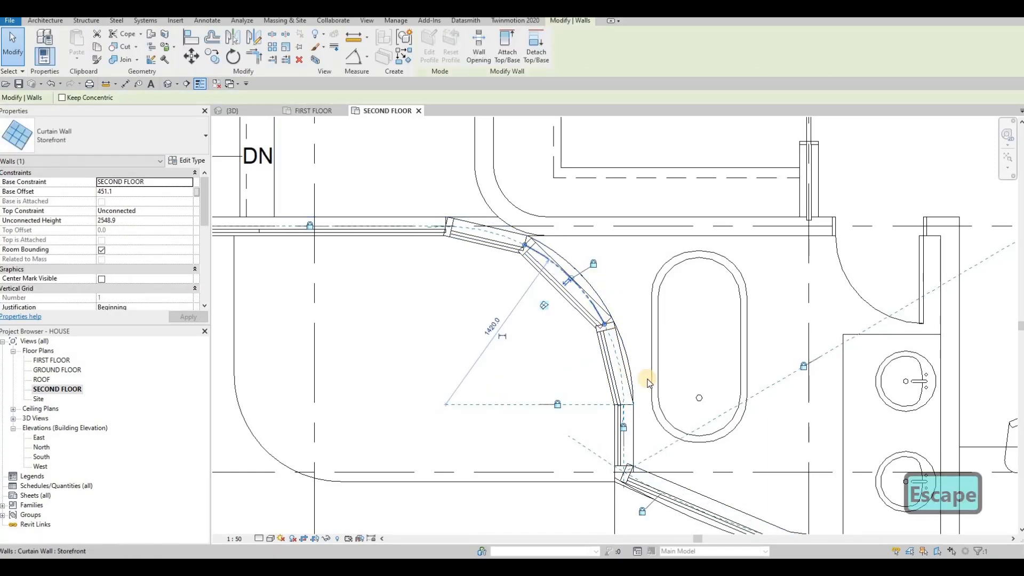
middle_click_drag(505, 421, 494, 311)
key("Escape")
middle_click_drag(631, 335, 456, 257)
scroll(456, 257, "down", 1)
middle_click_drag(740, 338, 633, 333)
scroll(632, 333, "down", 1)
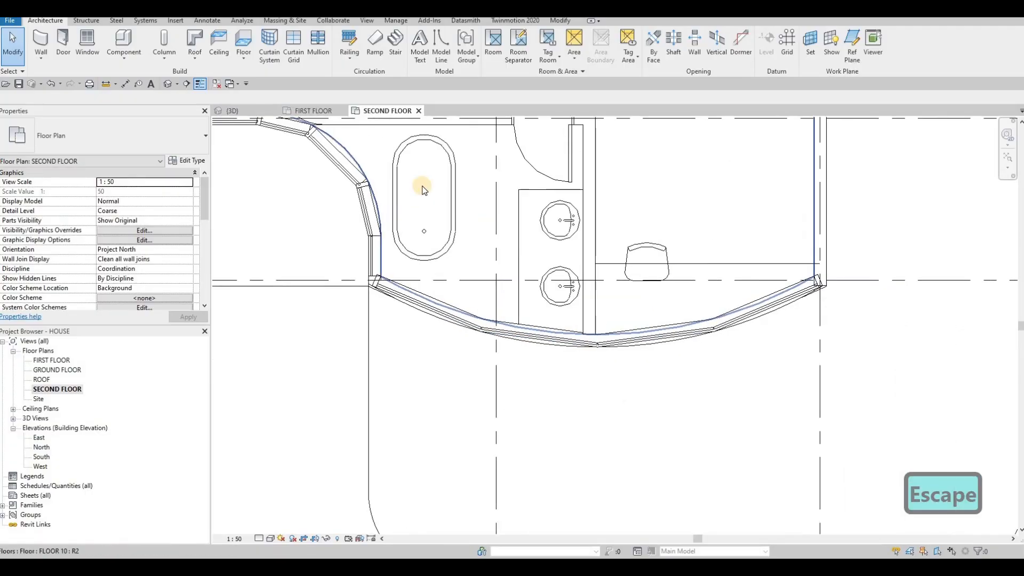
middle_click_drag(352, 157, 403, 185)
In the 3D view, delete the short horizontal mullions near the top of the three curved storefront segments beside the second floor bathtub
left_click(243, 111)
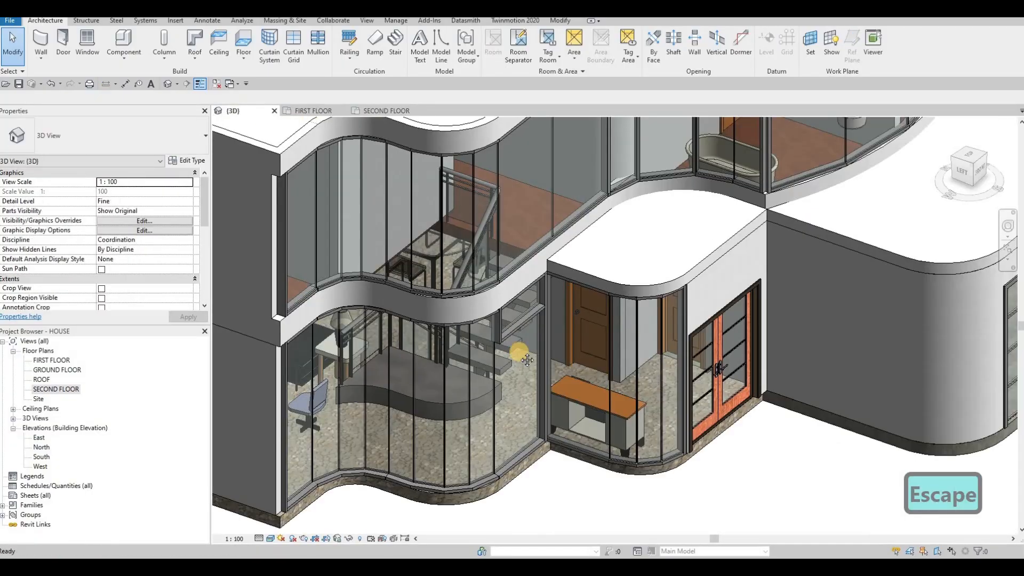
middle_click_drag(568, 129, 484, 254)
scroll(556, 187, "up", 5)
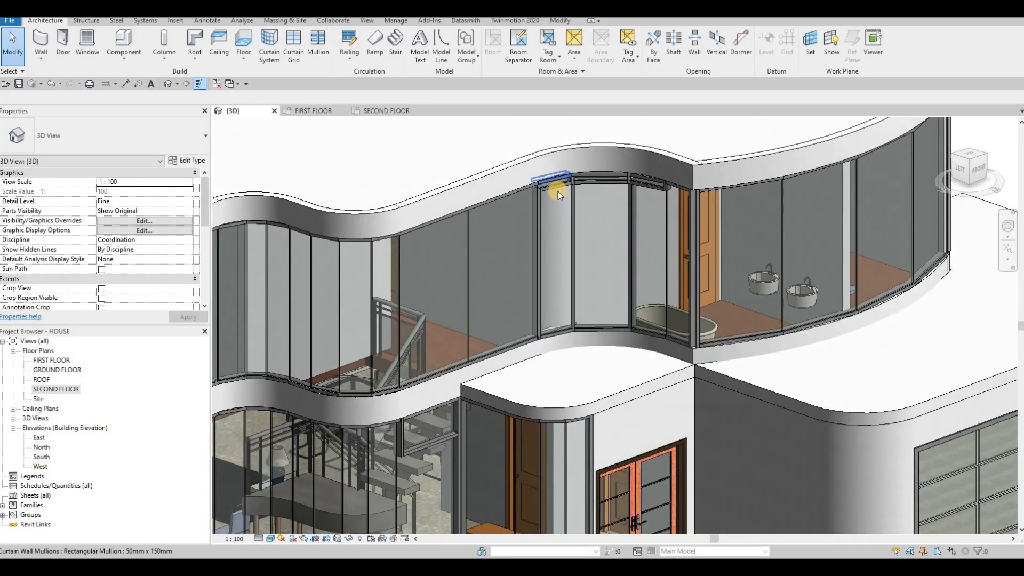
left_click(577, 160)
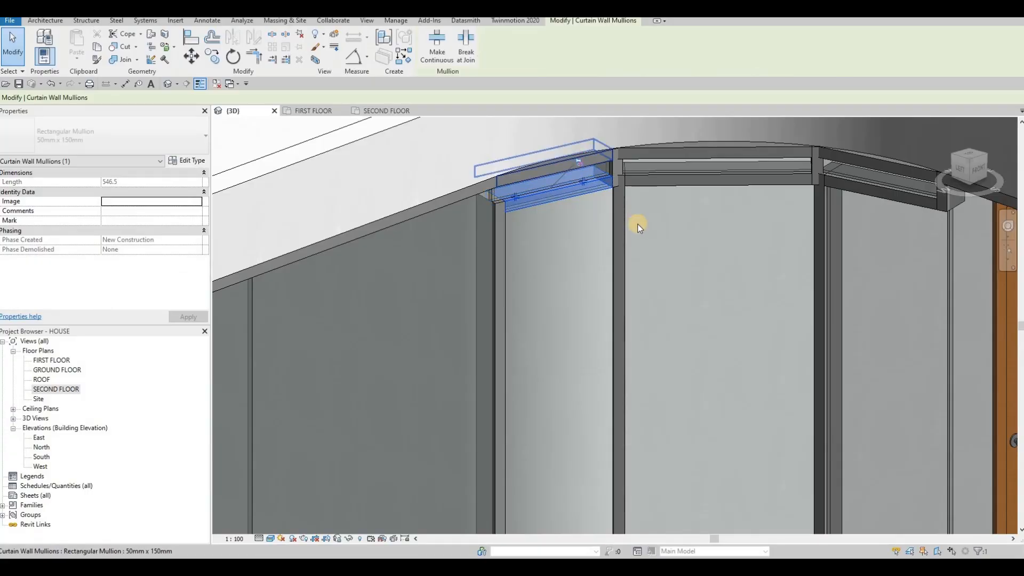
key("Delete")
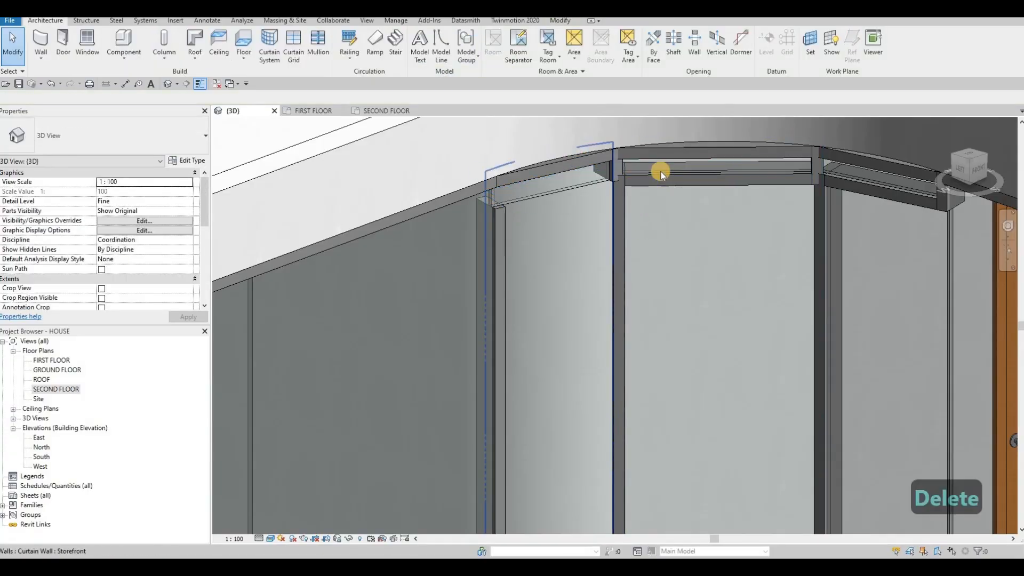
left_click(713, 164)
key("Delete")
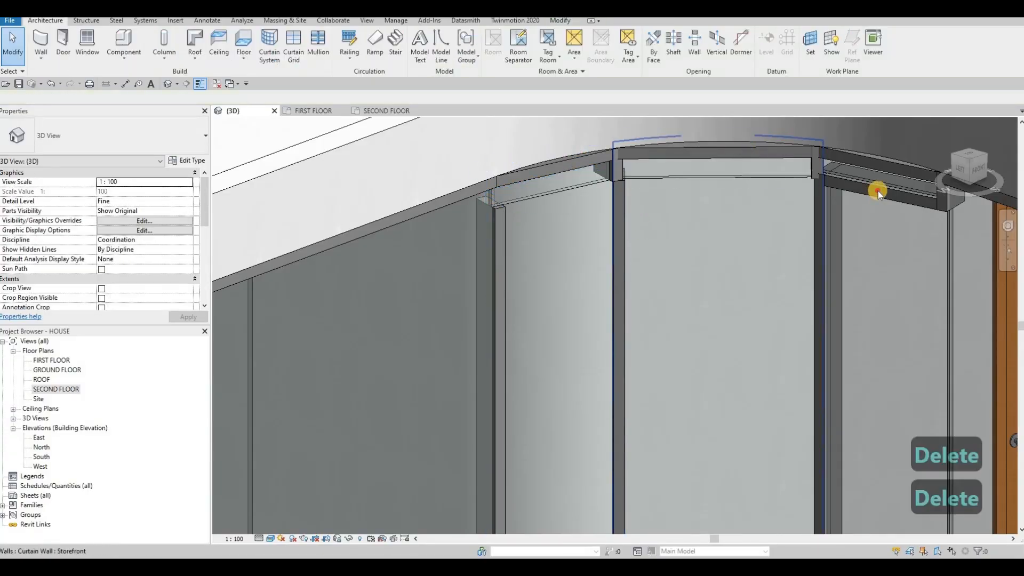
left_click(915, 155)
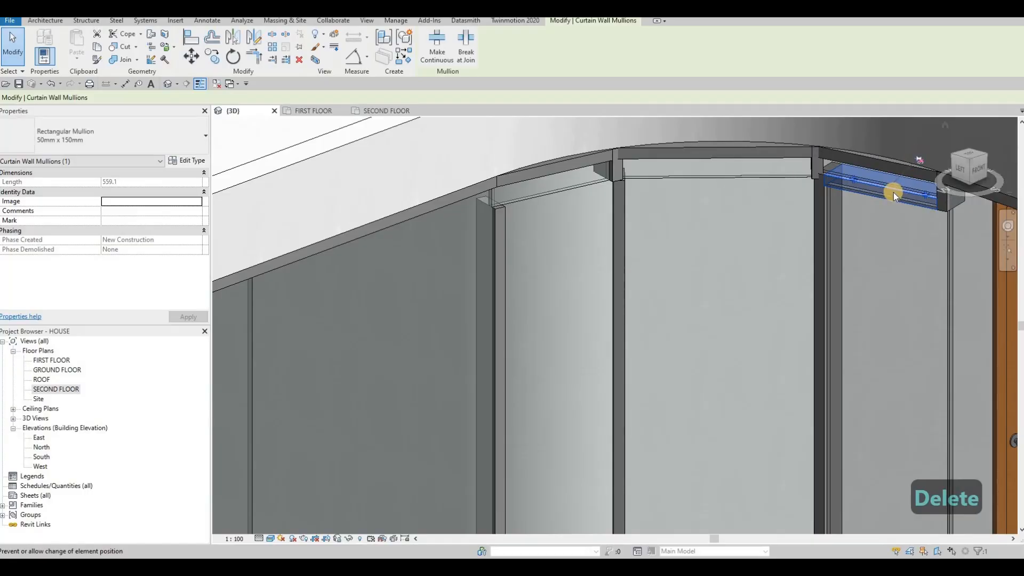
key("Delete")
Delete the horizontal curtain grid lines of the three curved storefront segments beside the second floor bathtub
left_click(744, 179)
key("Delete")
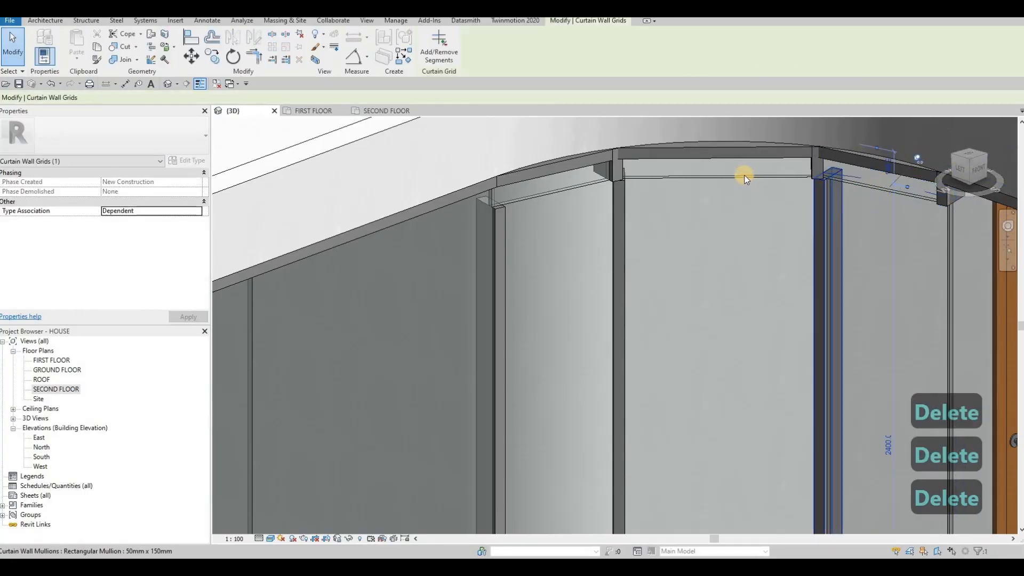
key("Delete")
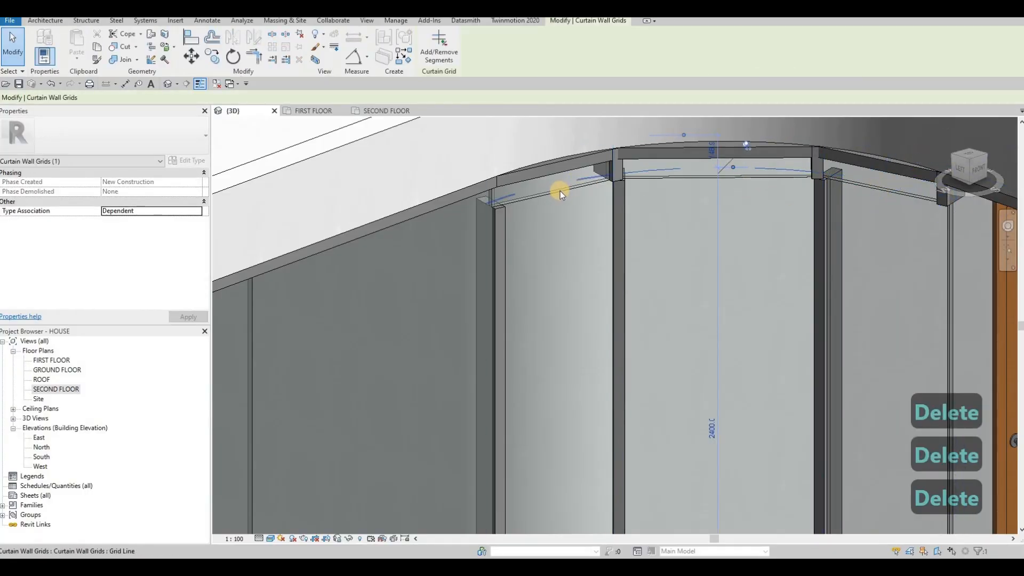
left_click(763, 155)
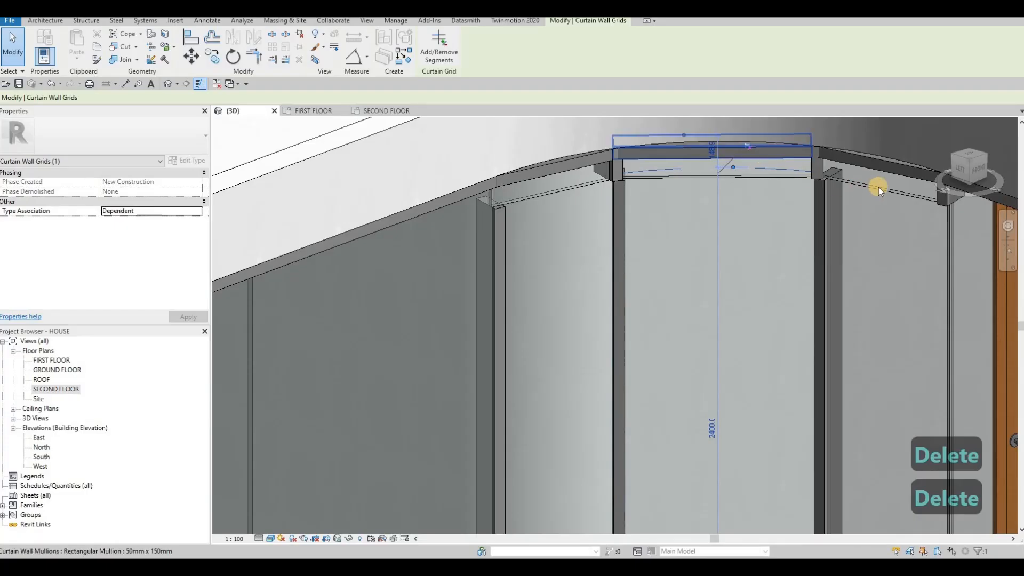
key("Delete")
left_click(918, 160)
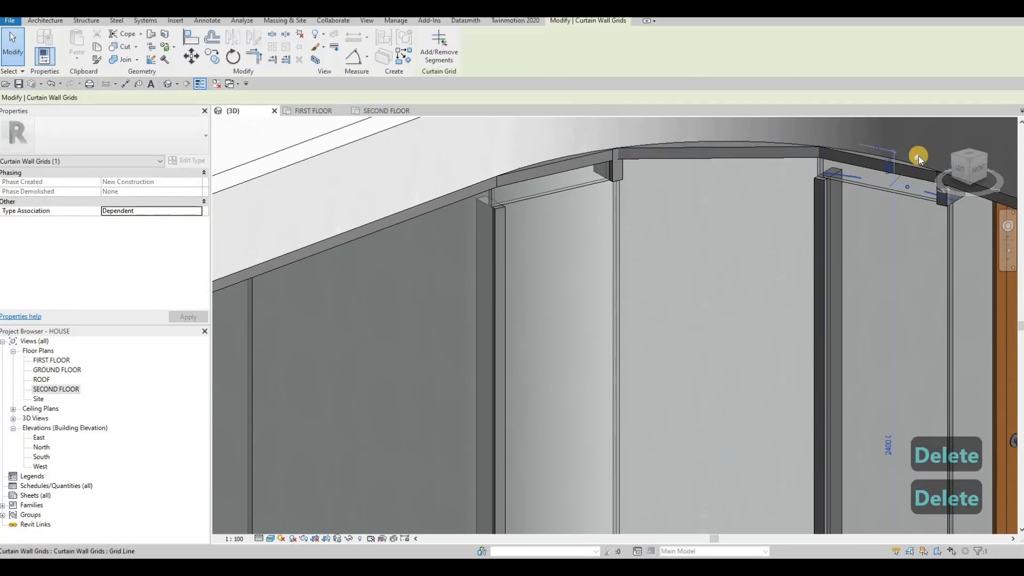
key("Delete")
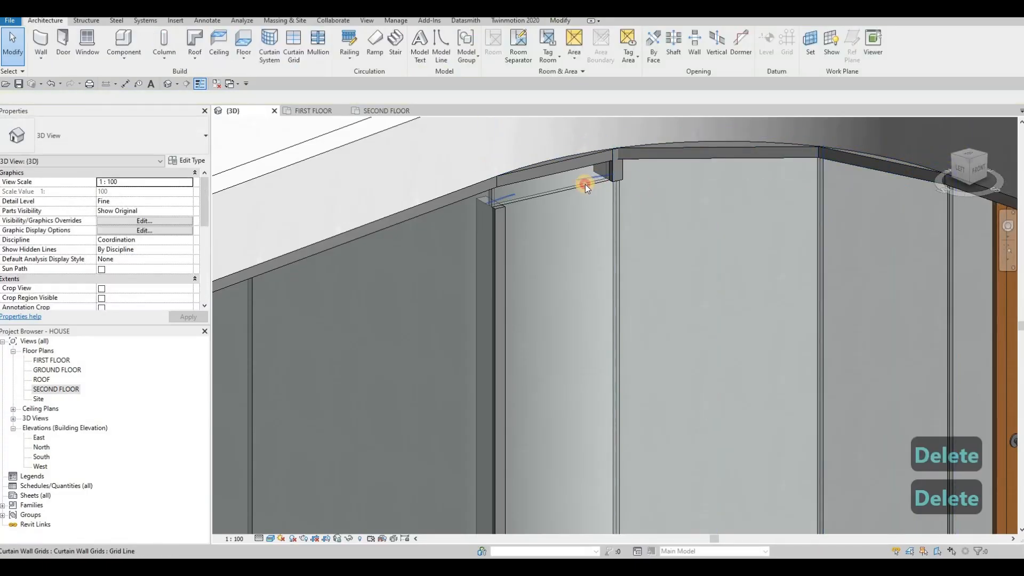
left_click(570, 162)
key("Delete")
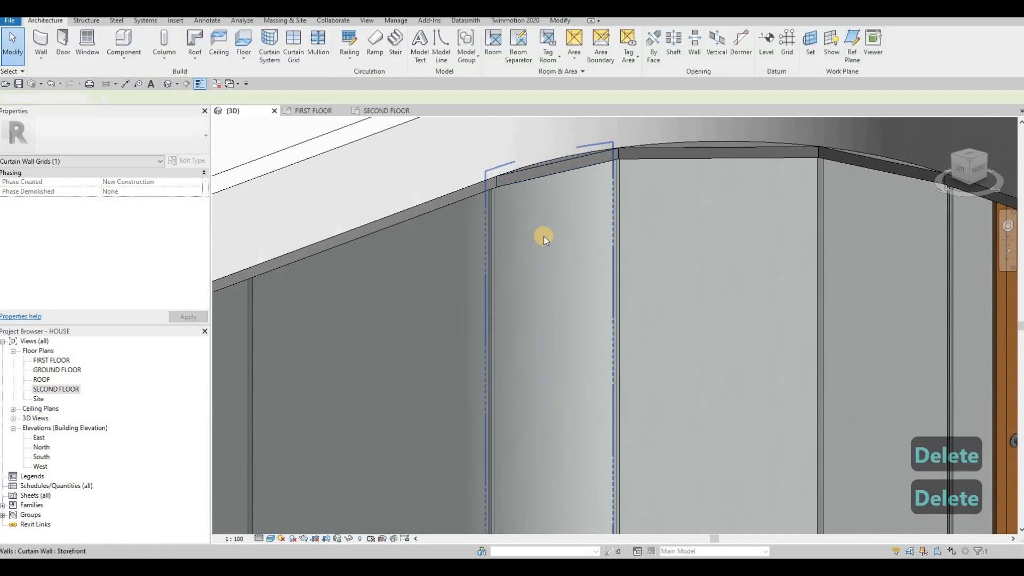
Delete the horizontal mullion and its grid line from the first floor storefront segment in front of the staircase
scroll(694, 299, "down", 5)
middle_click_drag(699, 301, 555, 201, "shift")
scroll(539, 318, "up", 5)
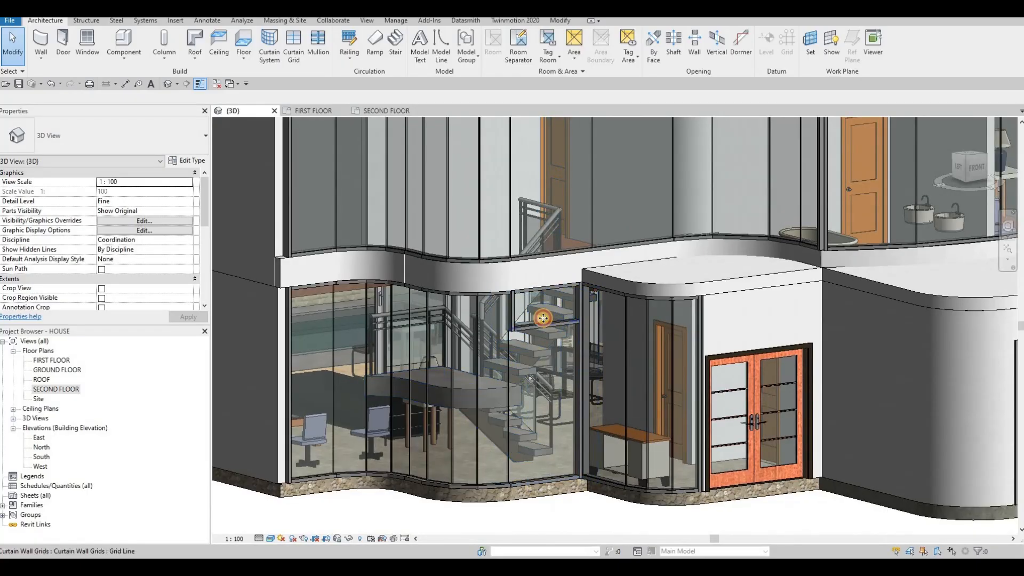
left_click(553, 316)
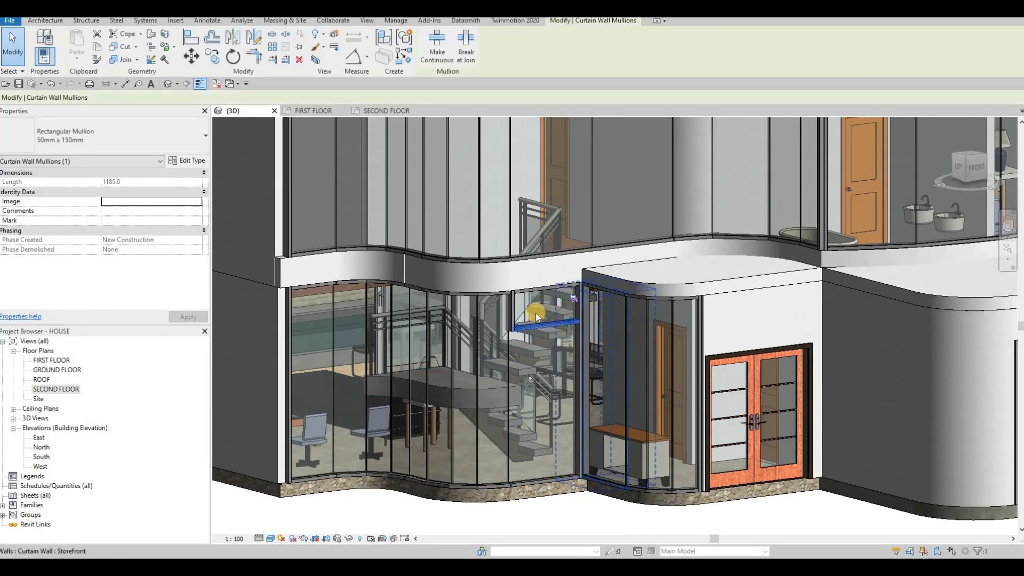
key("Delete")
scroll(522, 335, "up", 3)
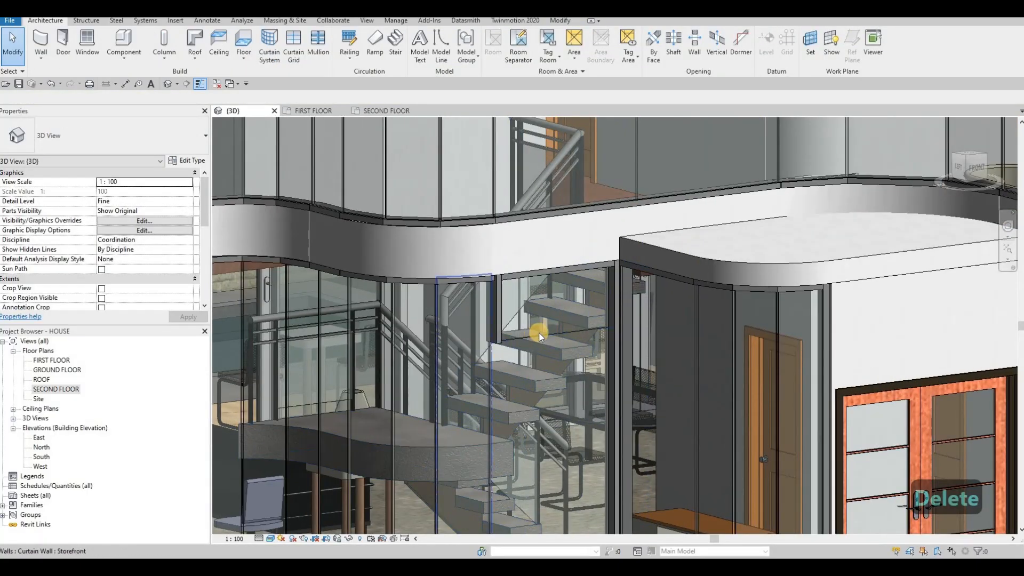
left_click(563, 328)
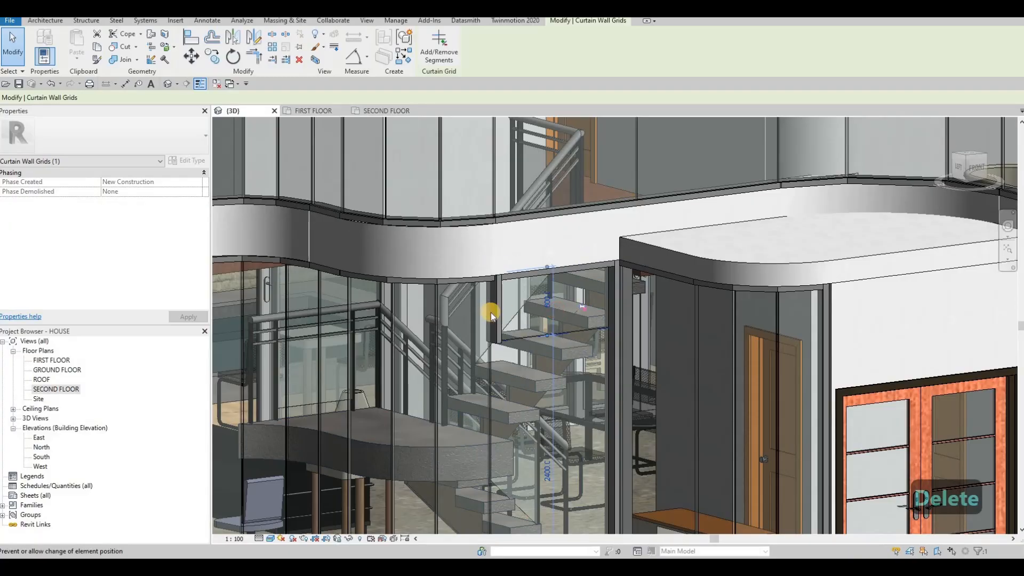
key("Delete")
Examine the curved storefront from several angles around the staircase, entrance and office for leftover mullions or misaligned segments
scroll(579, 343, "down", 3)
middle_click_drag(578, 343, 610, 305, "shift")
scroll(498, 367, "down", 2)
scroll(610, 305, "up", 4)
middle_click_drag(675, 288, 648, 228, "shift")
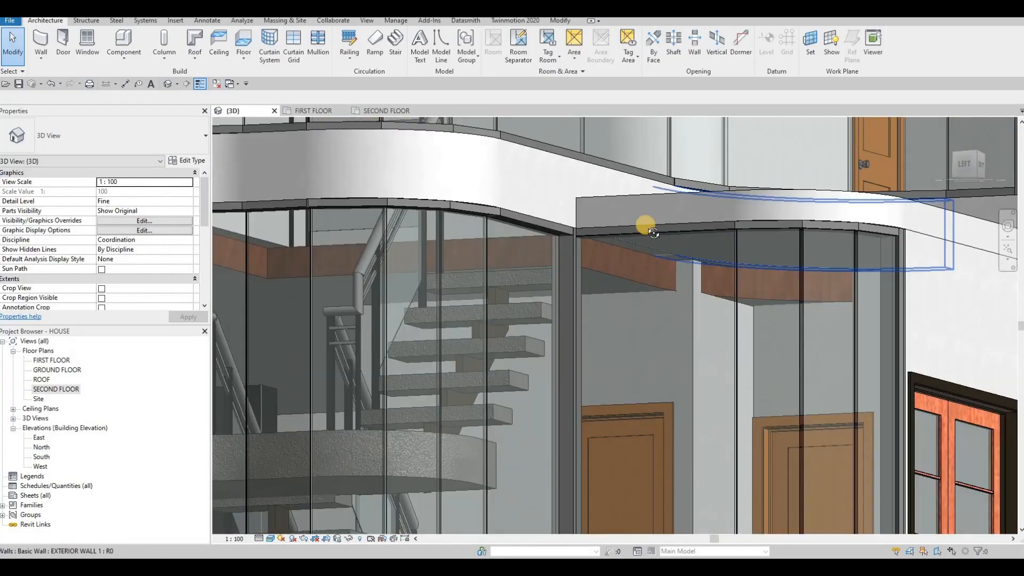
middle_click_drag(552, 247, 599, 285, "shift")
scroll(593, 262, "down", 2)
scroll(628, 270, "down", 1)
scroll(607, 293, "down", 3)
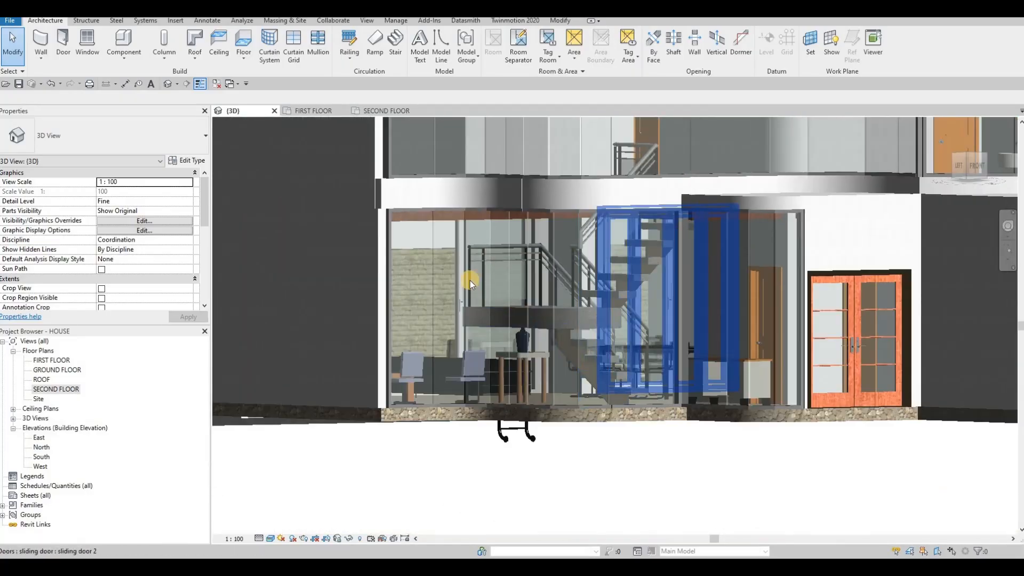
middle_click_drag(470, 281, 354, 235, "shift")
scroll(432, 254, "up", 4)
middle_click_drag(432, 253, 548, 274, "shift")
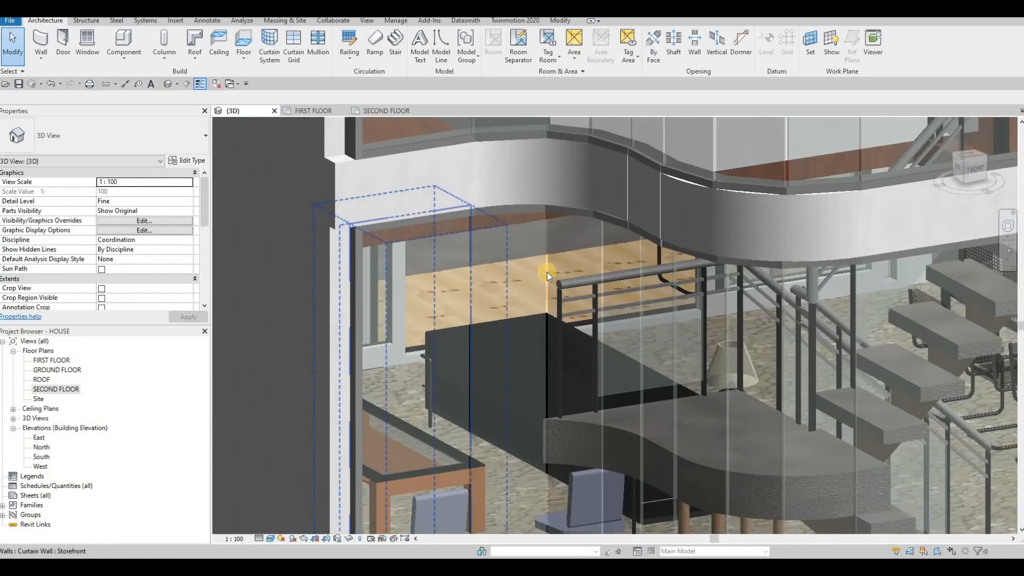
scroll(560, 273, "down", 2)
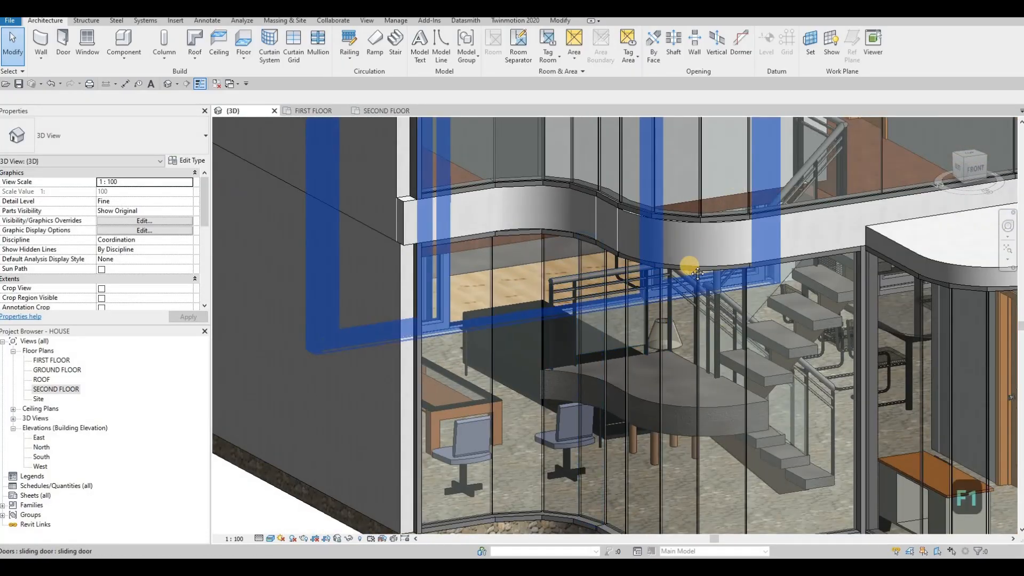
scroll(734, 286, "down", 3)
middle_click_drag(734, 286, 740, 245, "shift")
Open the type properties of the staircase railing and review its non-continuous rail structure
left_click(741, 244)
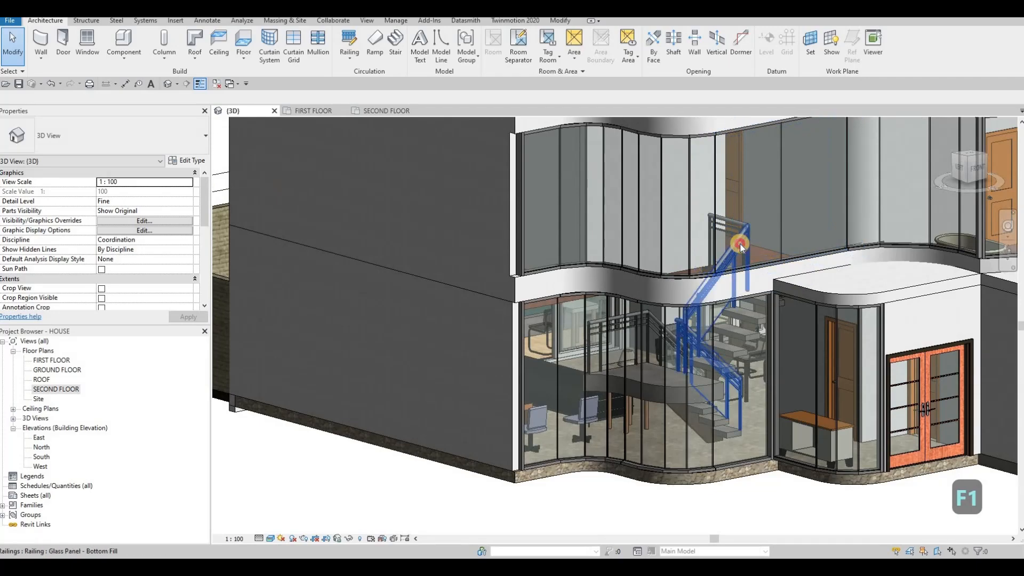
left_click(186, 160)
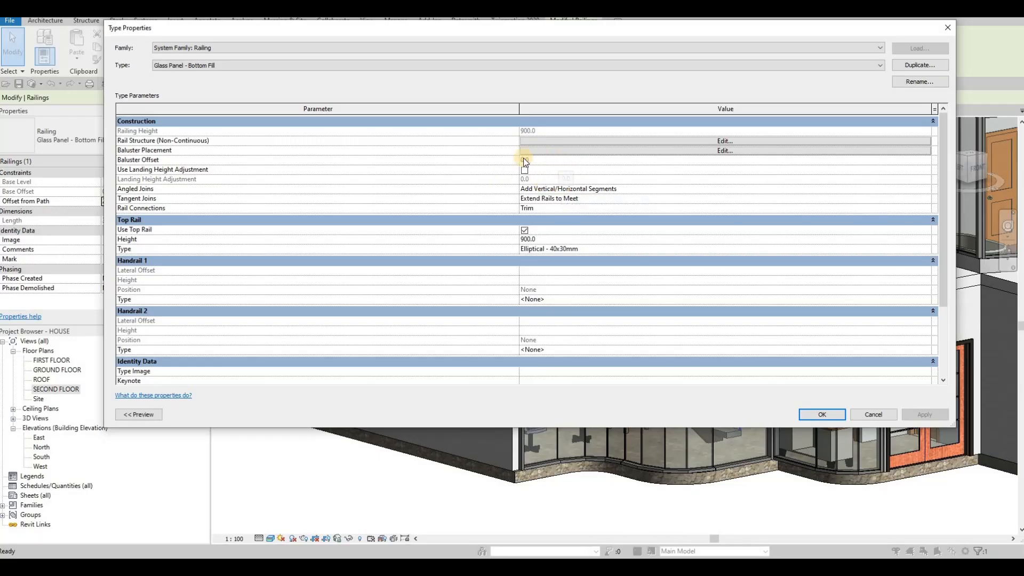
left_click(675, 141)
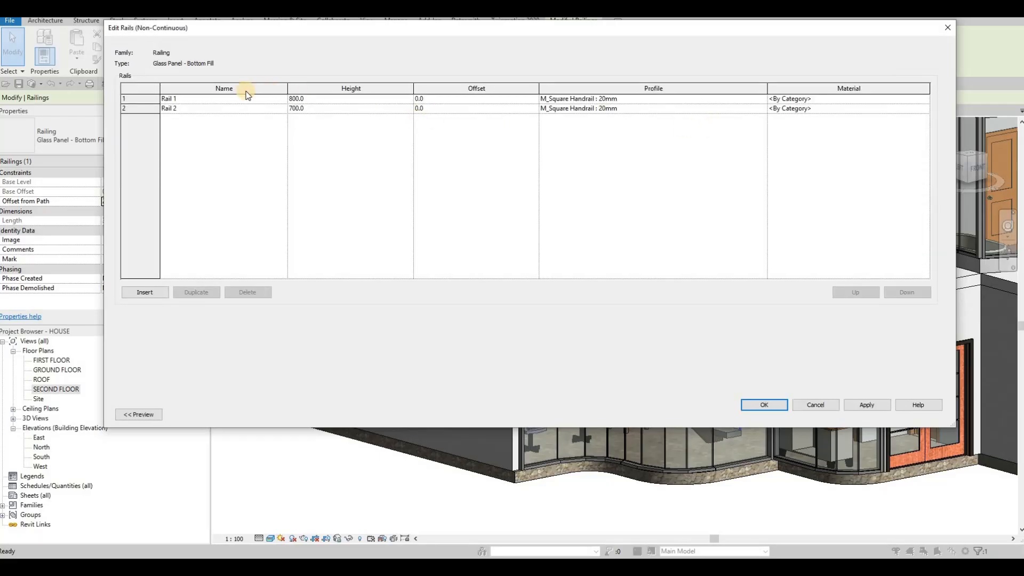
left_click(948, 28)
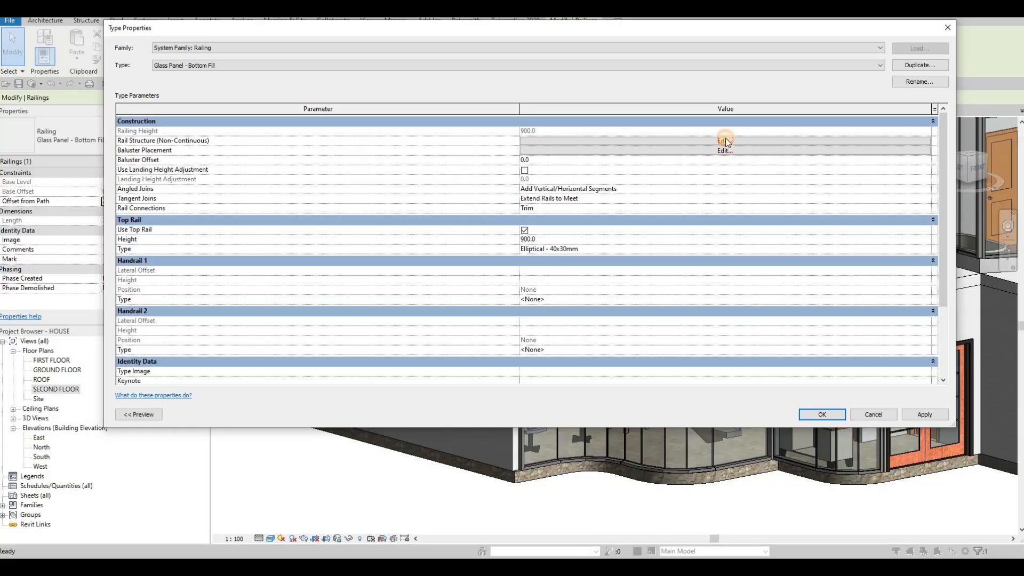
In the railing's rail structure, assign the material Aluminum 5052 from the AEC Materials metal library to Rail 1
left_click(725, 142)
left_click(927, 100)
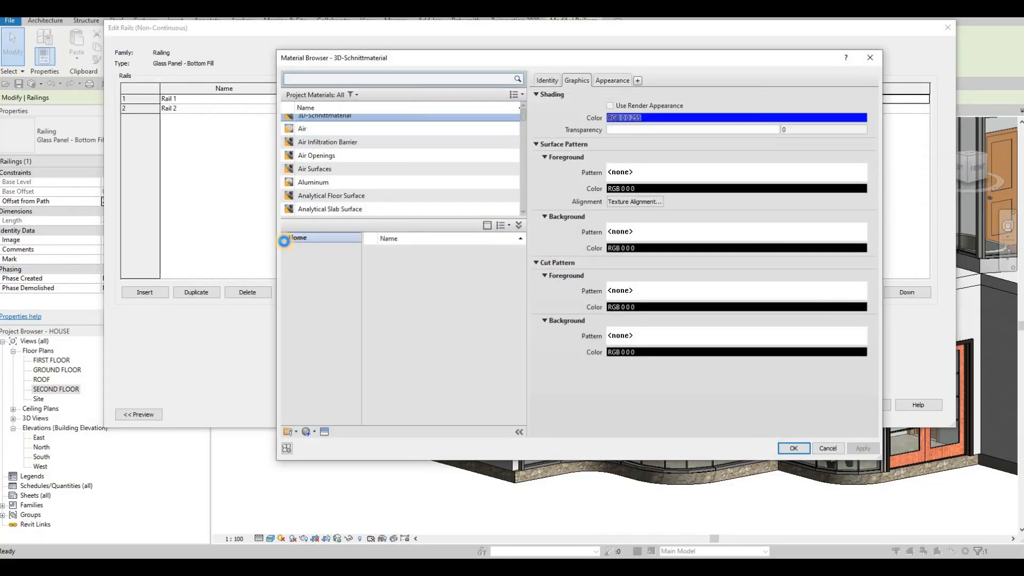
left_click(289, 258)
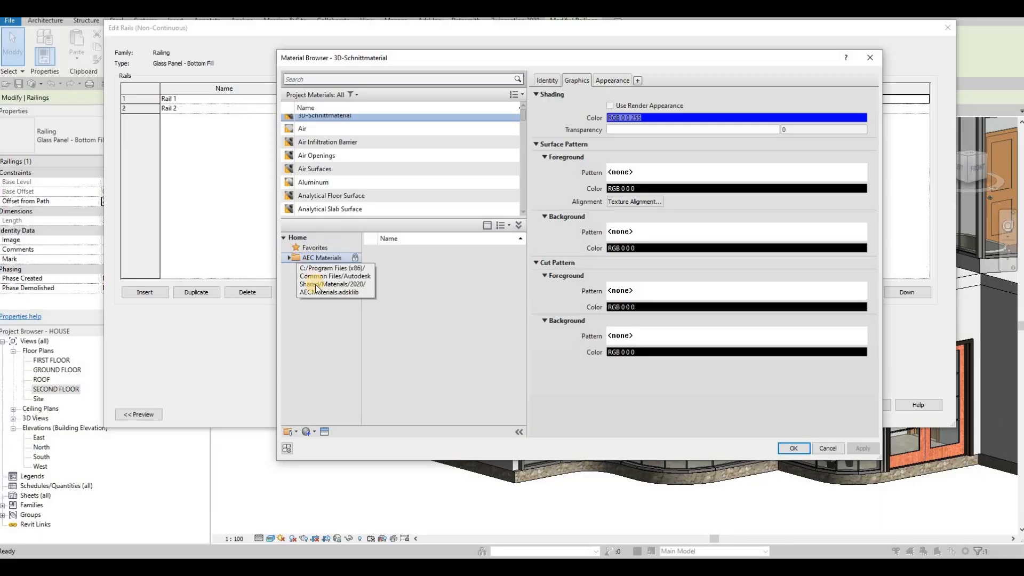
left_click(316, 370)
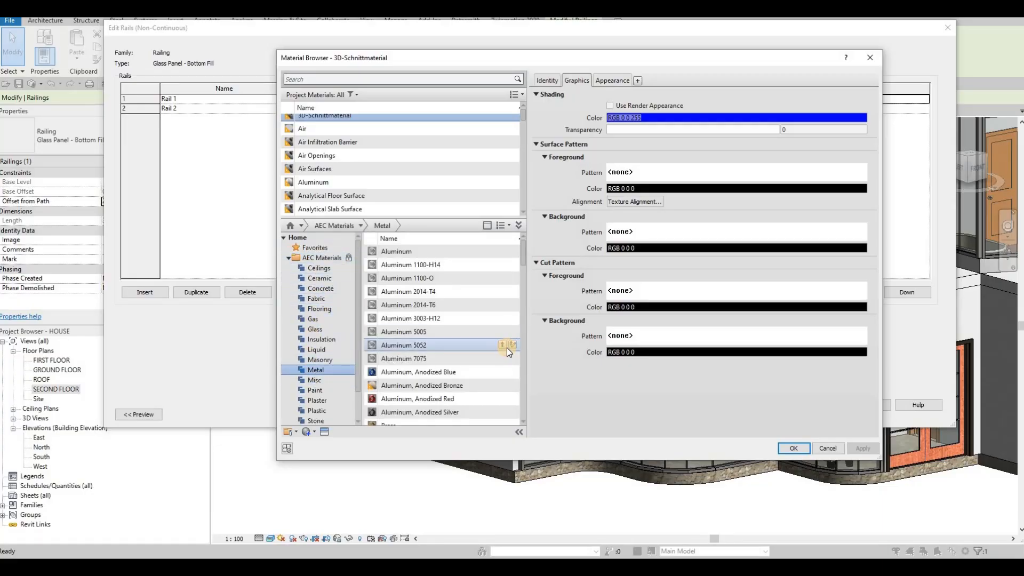
left_click(505, 347)
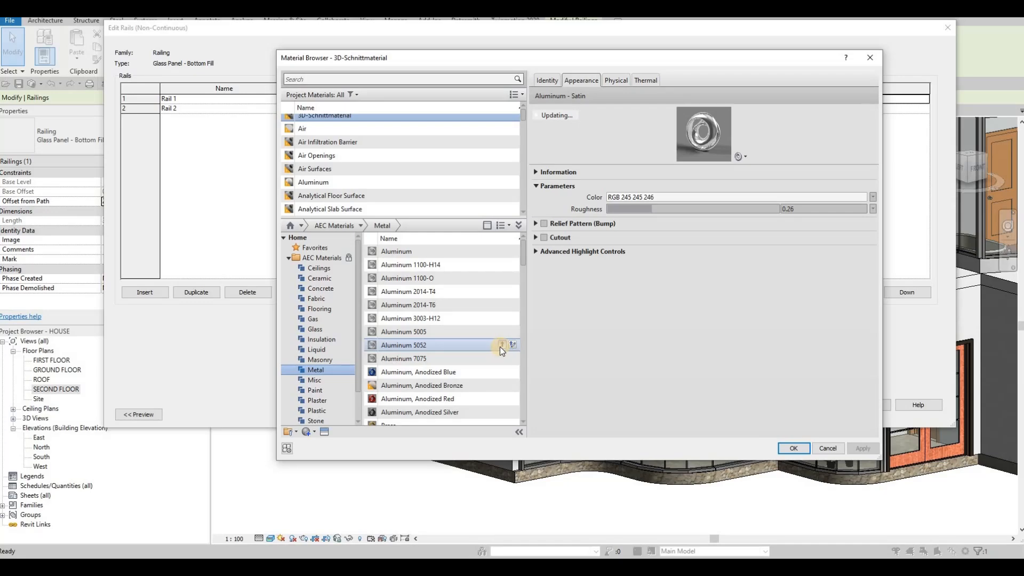
left_click(750, 353)
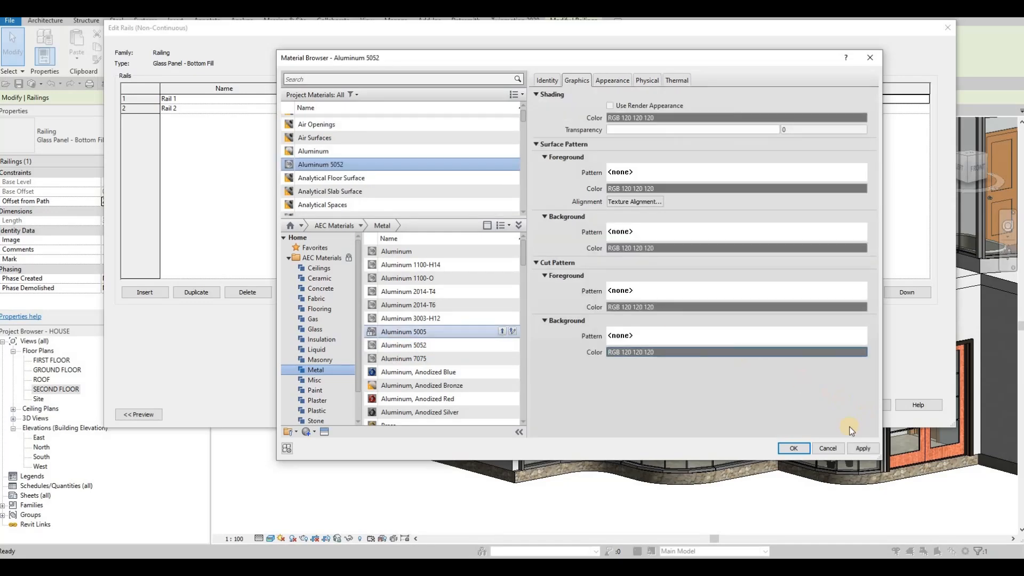
left_click(800, 448)
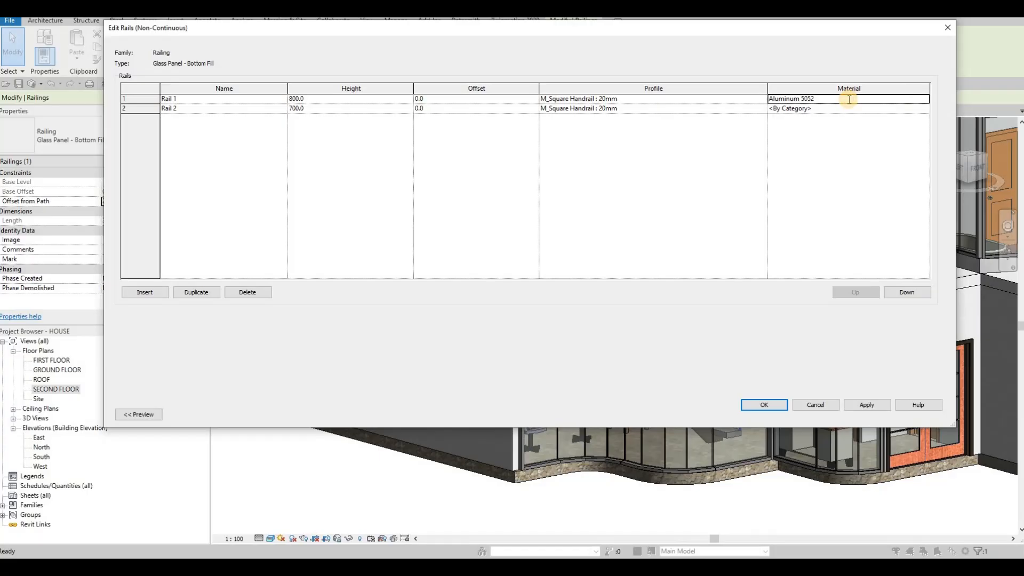
Copy the Aluminum 5052 material from Rail 1 to Rail 2 and accept the rail structure
key("ctrl+c")
left_click(828, 107)
key("ctrl+v")
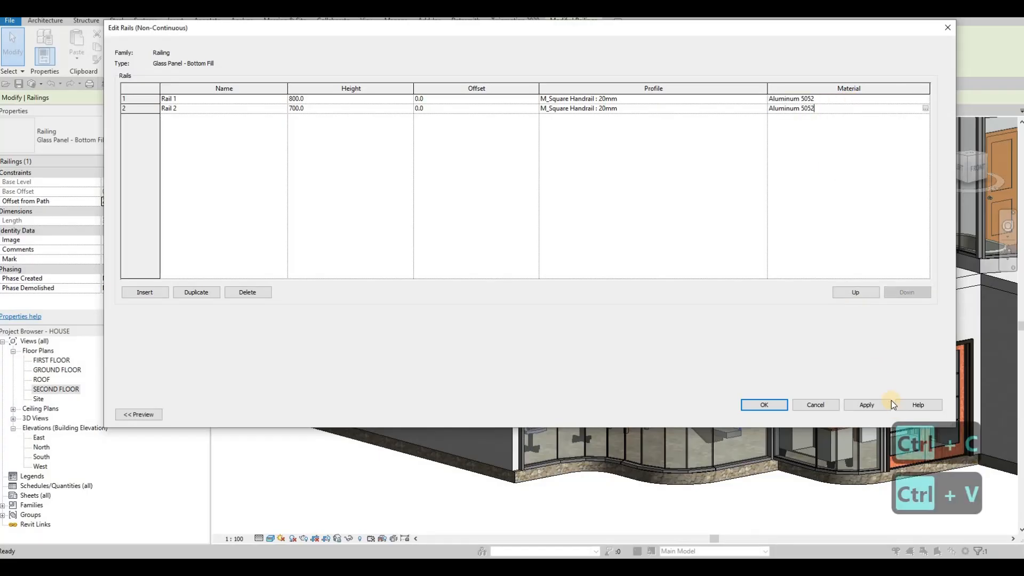
left_click(766, 405)
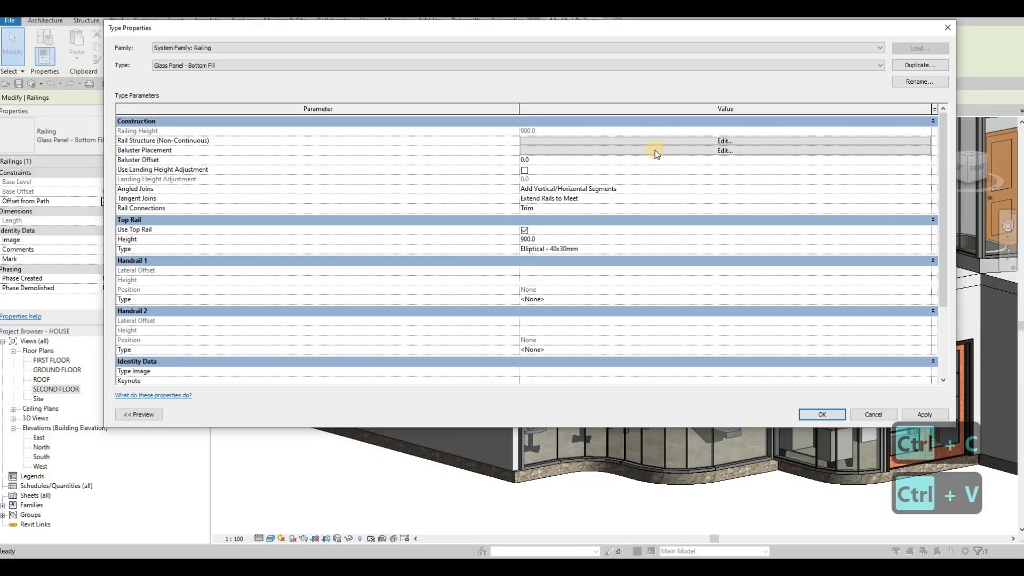
Assign the material Aluminum 5052 to the railing's Elliptical - 40x30mm top rail type and apply the railing type changes
left_click(657, 151)
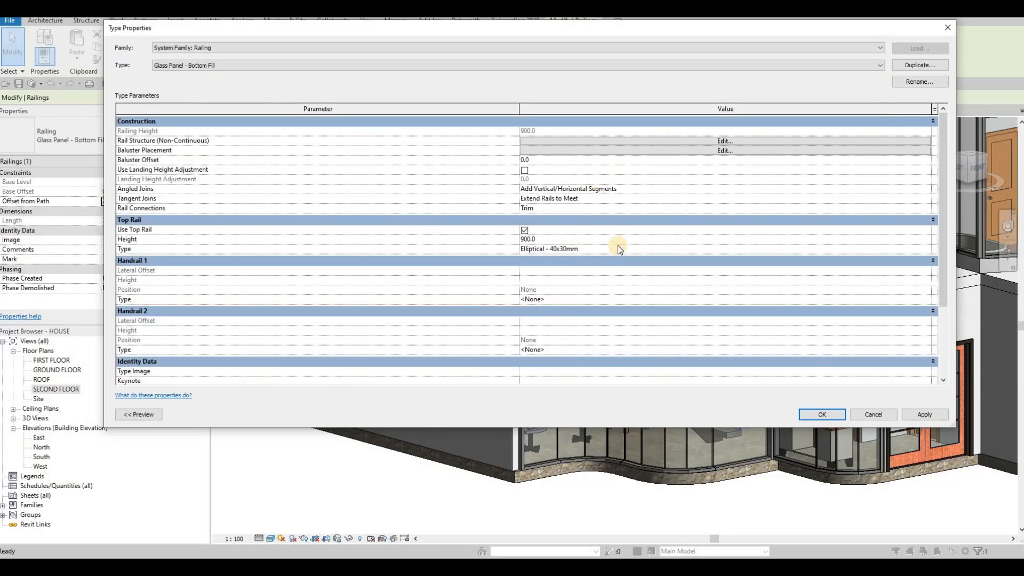
left_click(845, 249)
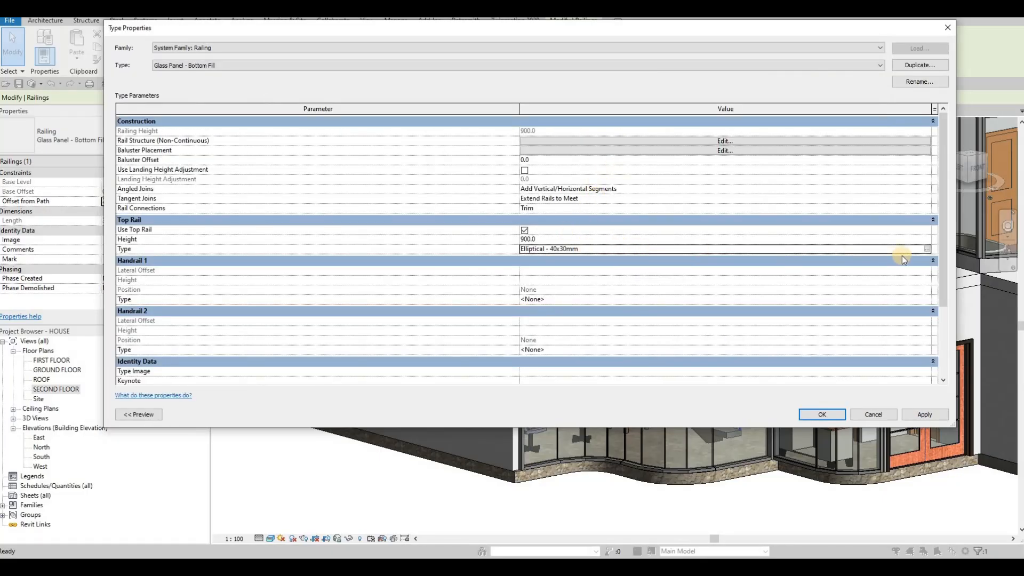
left_click(928, 249)
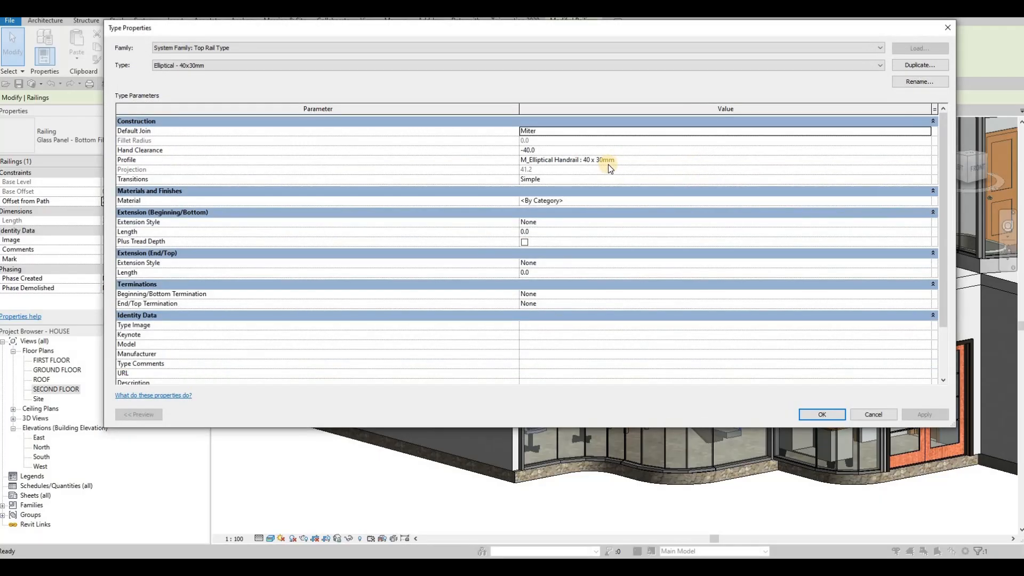
left_click(907, 201)
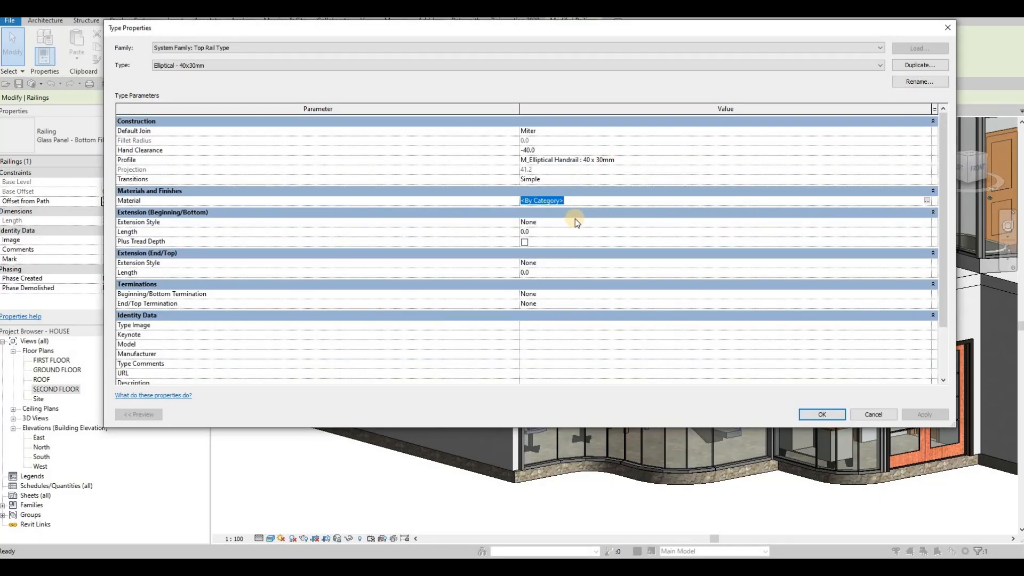
key("ctrl+v")
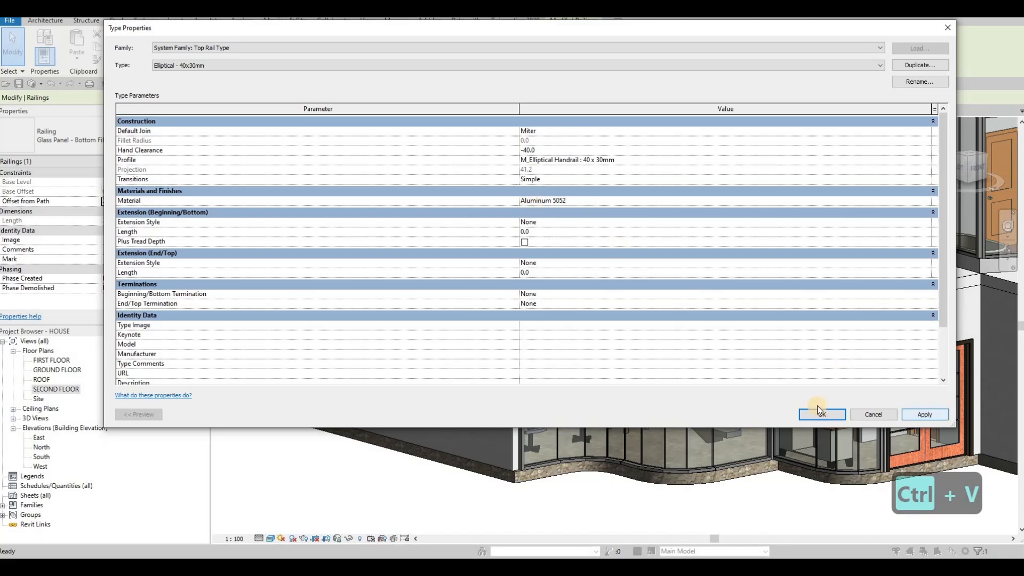
left_click(572, 201)
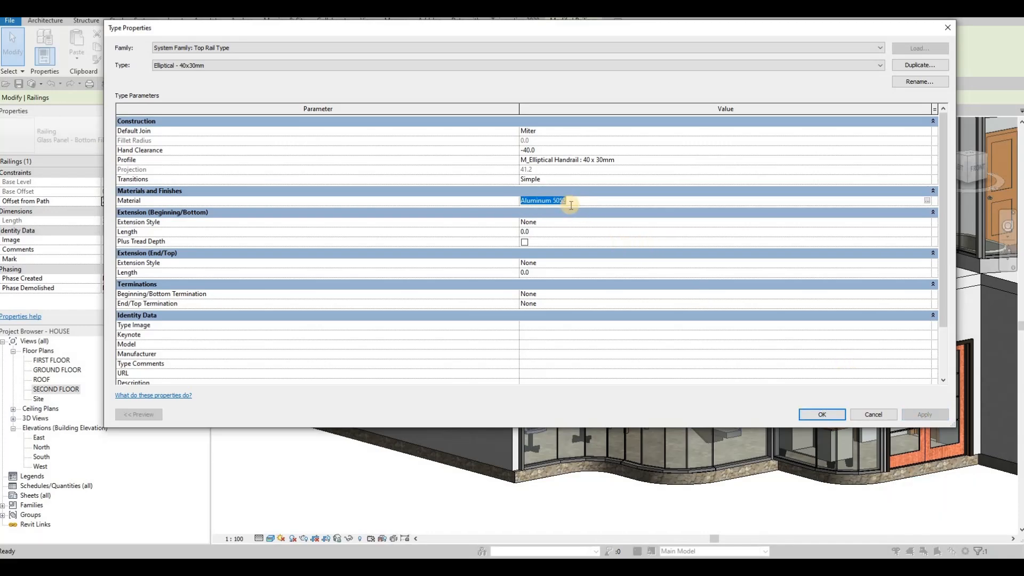
key("ctrl+c")
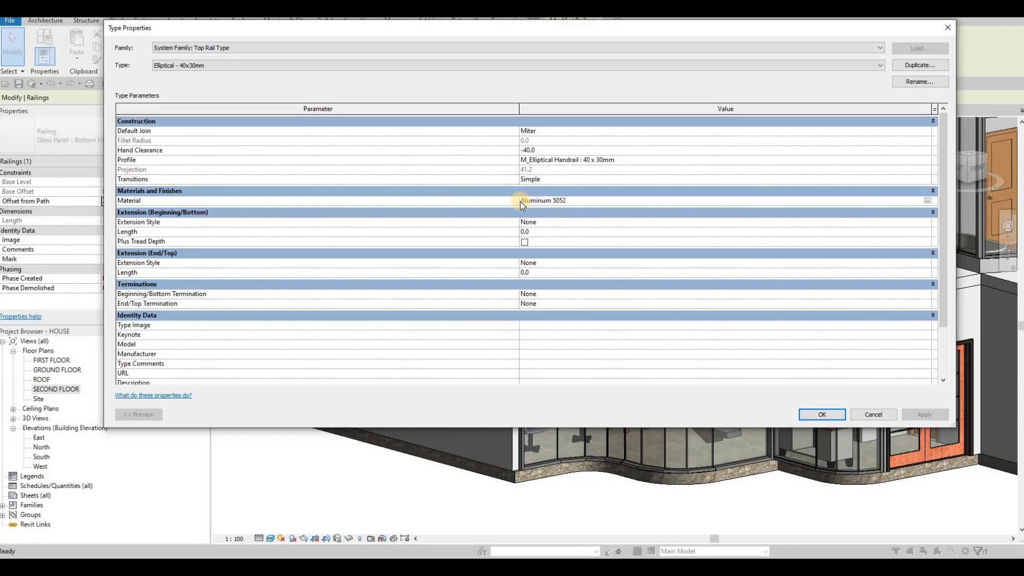
key("F1")
key("F1")
left_click(822, 414)
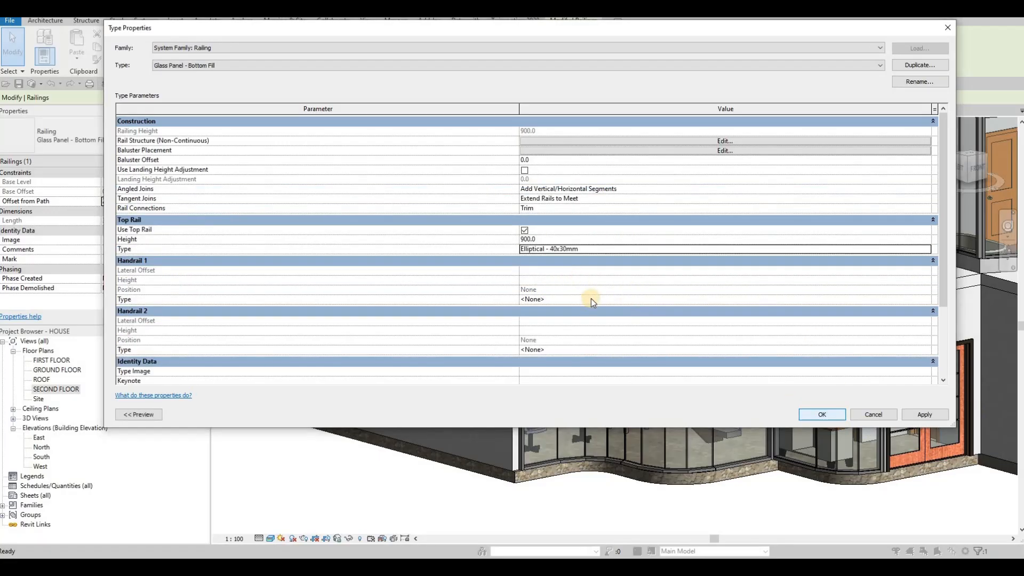
left_click(919, 411)
key("Return")
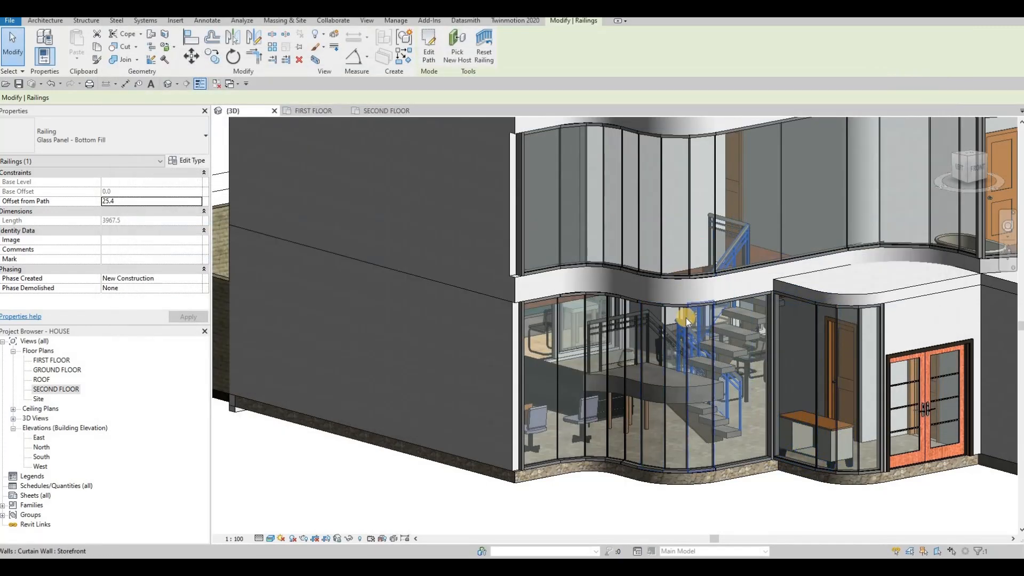
Examine the curved storefront, staircase railing and main entrance from several angles and distances
middle_click_drag(694, 331, 614, 294)
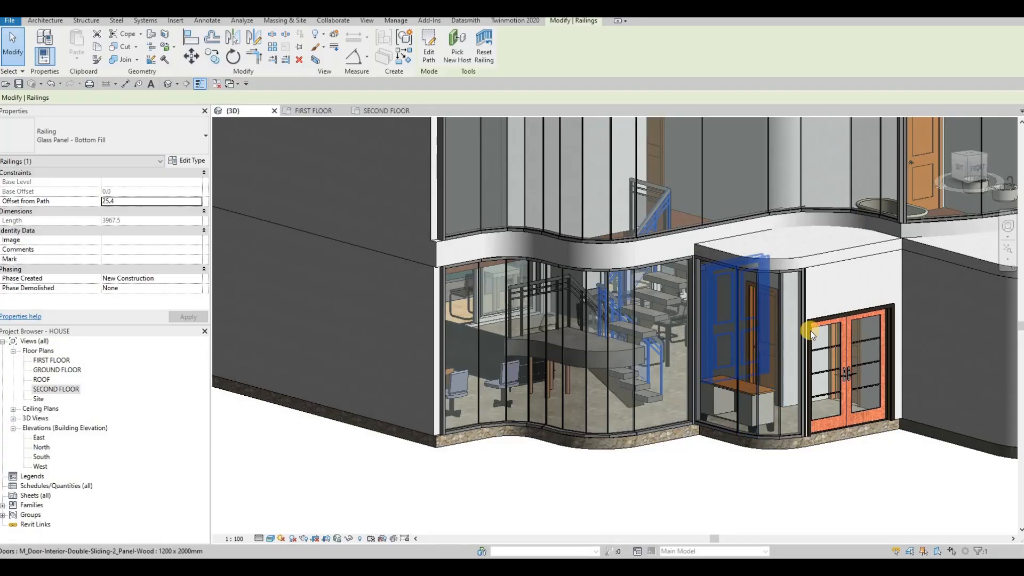
middle_click_drag(791, 373, 686, 372, "shift")
scroll(728, 313, "up", 3)
scroll(729, 309, "up", 2)
left_click(723, 328)
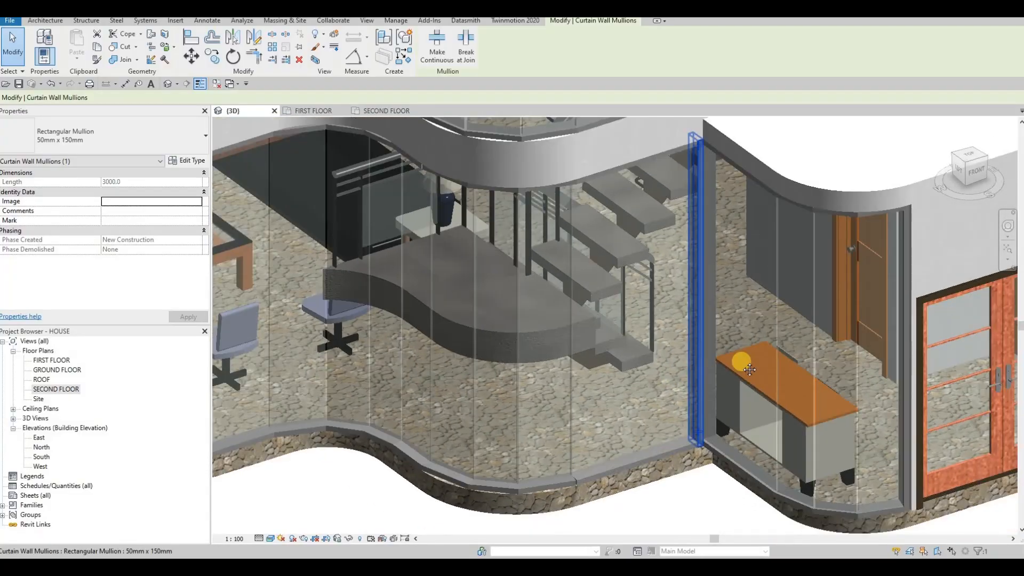
key("Escape")
middle_click_drag(724, 418, 700, 325, "shift")
scroll(700, 325, "down", 5)
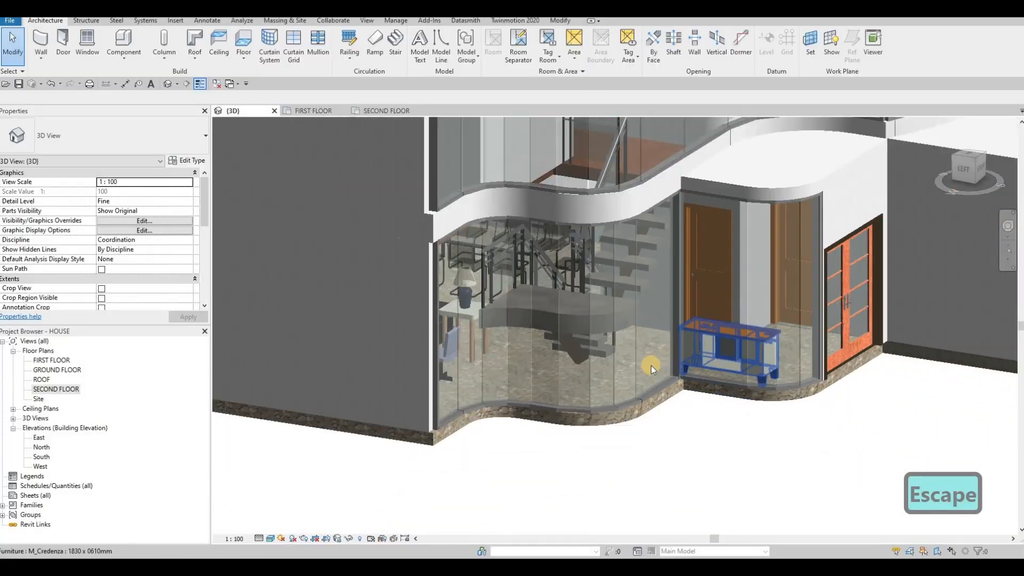
scroll(608, 324, "down", 3)
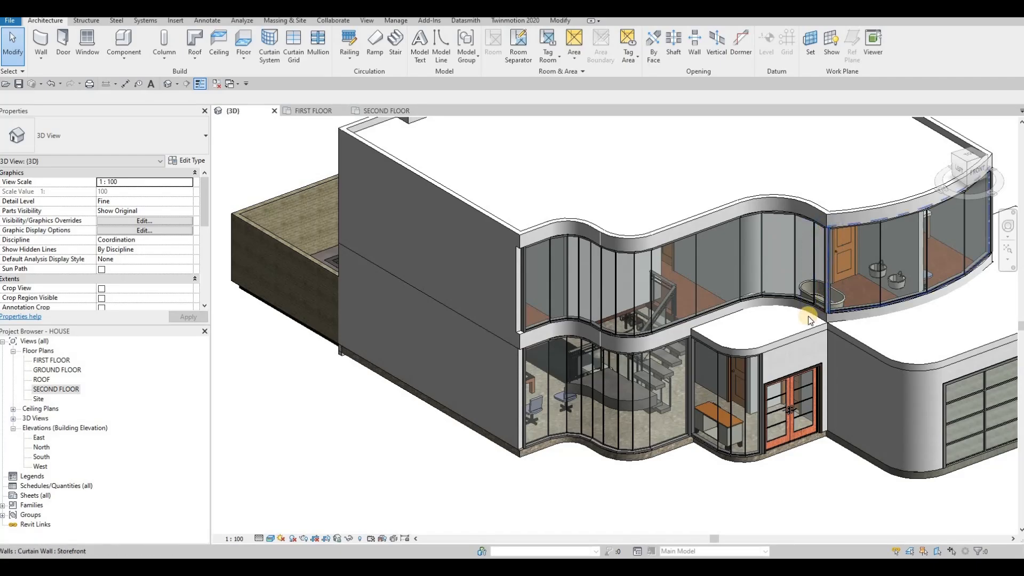
scroll(688, 385, "up", 4)
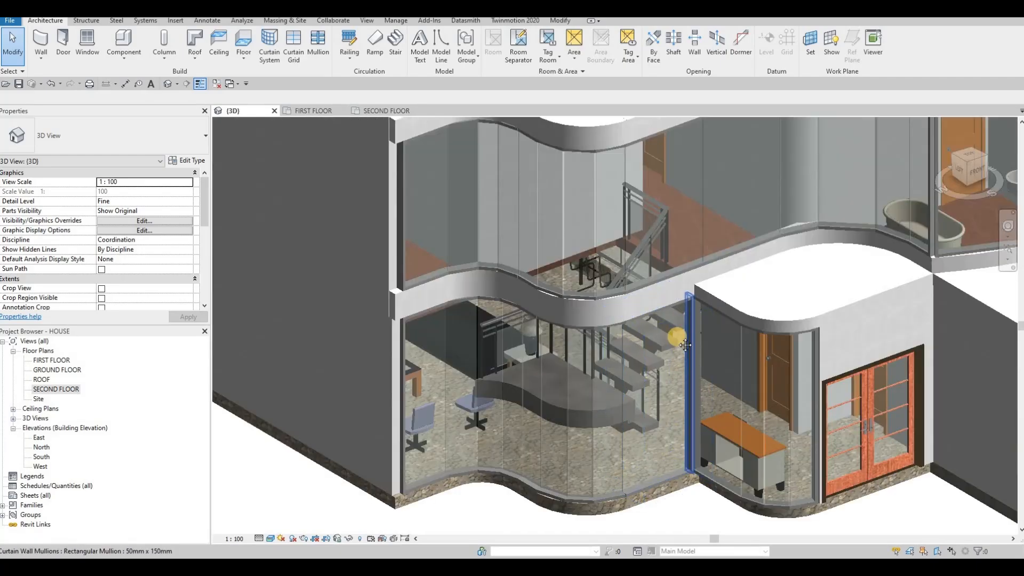
scroll(667, 361, "down", 6)
key("Escape")
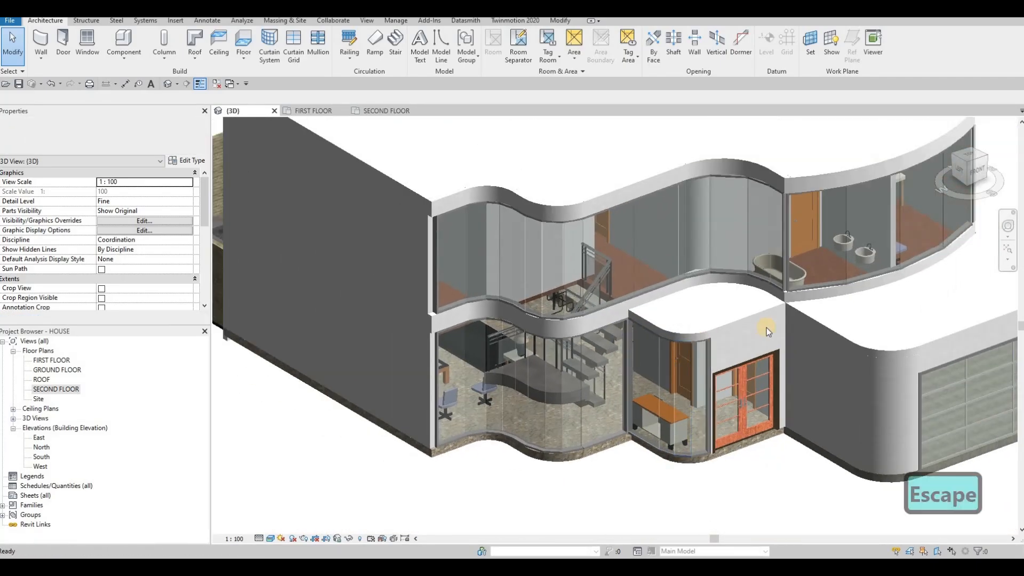
middle_click_drag(706, 275, 735, 344, "shift")
scroll(733, 341, "down", 1)
scroll(735, 341, "up", 6)
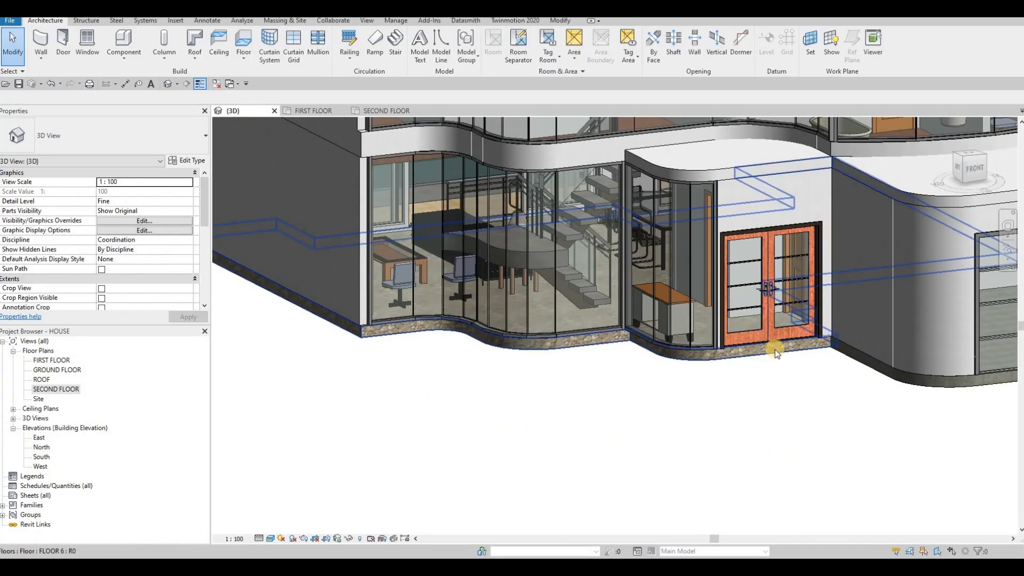
middle_click_drag(776, 350, 814, 300, "shift")
scroll(790, 314, "up", 5)
scroll(792, 292, "down", 4)
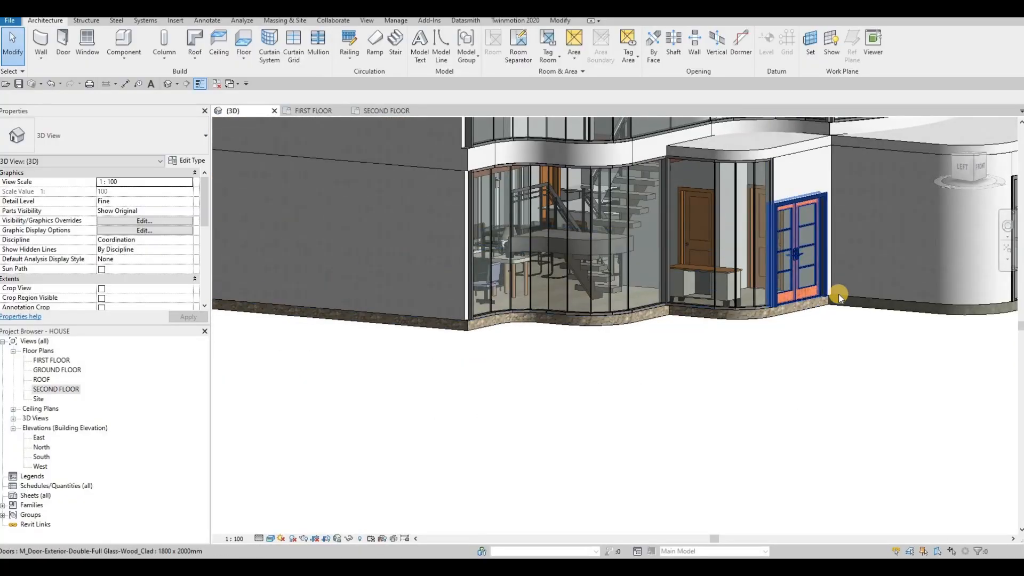
Review the layer structure of the floor beside the entrance, type FLOOR 5, without changing it
scroll(839, 293, "up", 5)
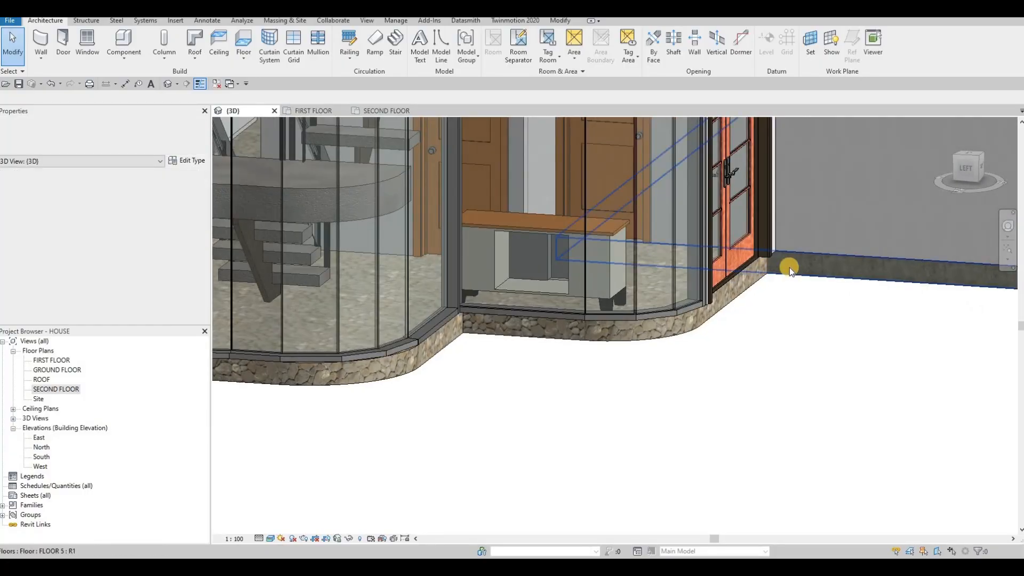
left_click(789, 267)
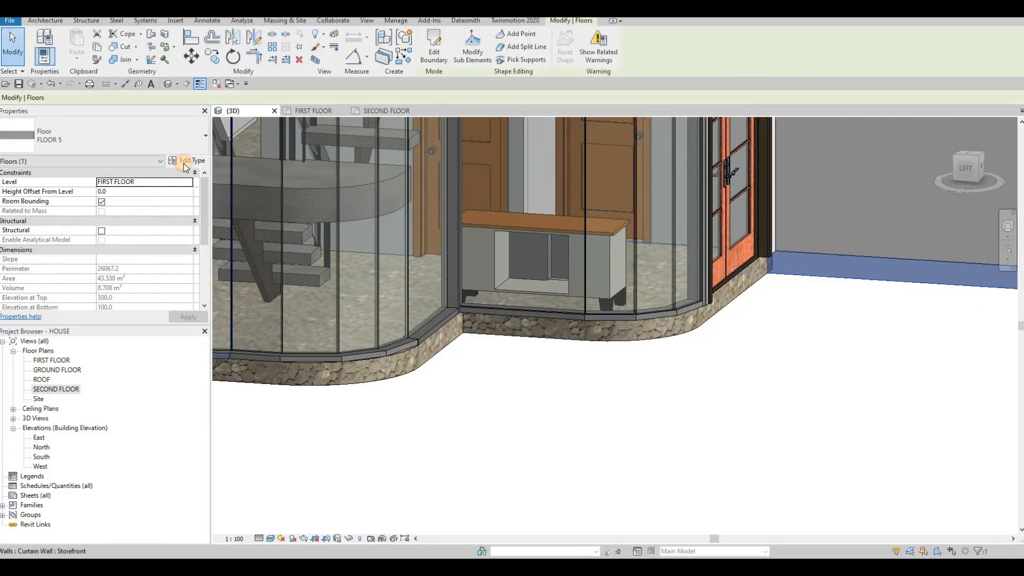
left_click(183, 161)
left_click(688, 131)
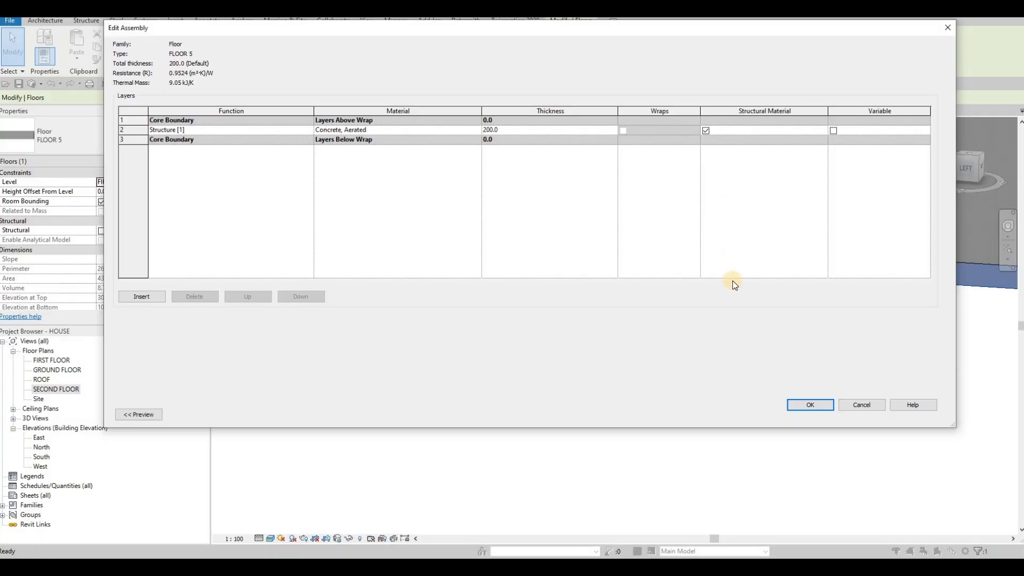
key("Escape")
key("Escape")
Open the GROUND FLOOR plan at the area in front of the entrance doors, with the garage floor deselected
middle_click_drag(696, 307, 647, 315, "shift")
scroll(647, 315, "up", 5)
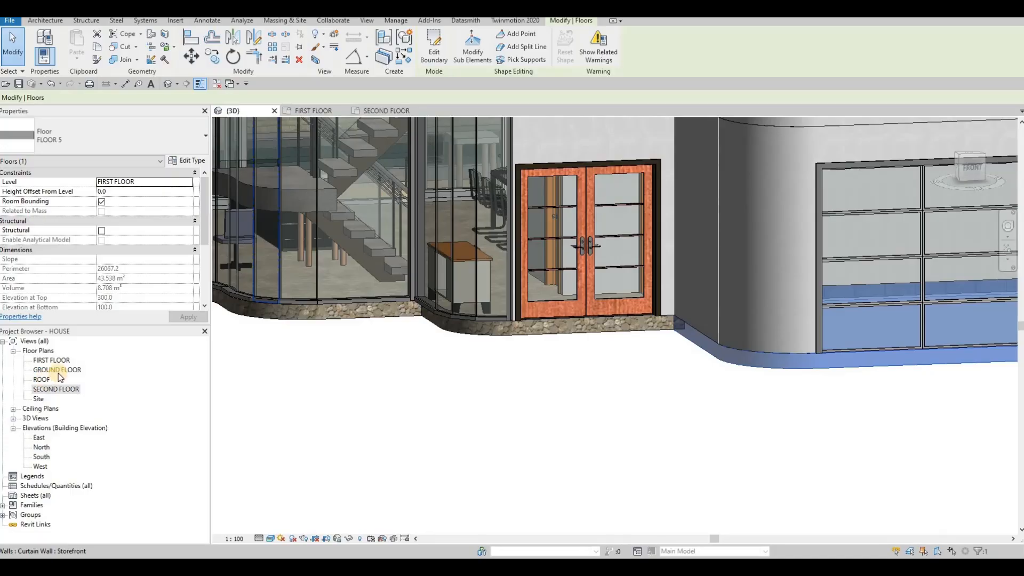
double_click(57, 370)
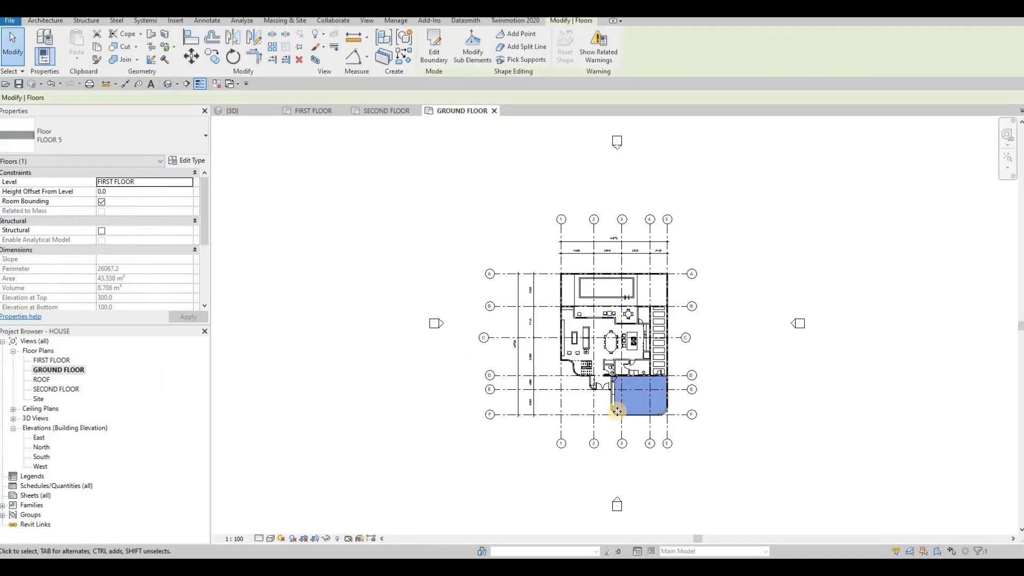
scroll(600, 417, "up", 3)
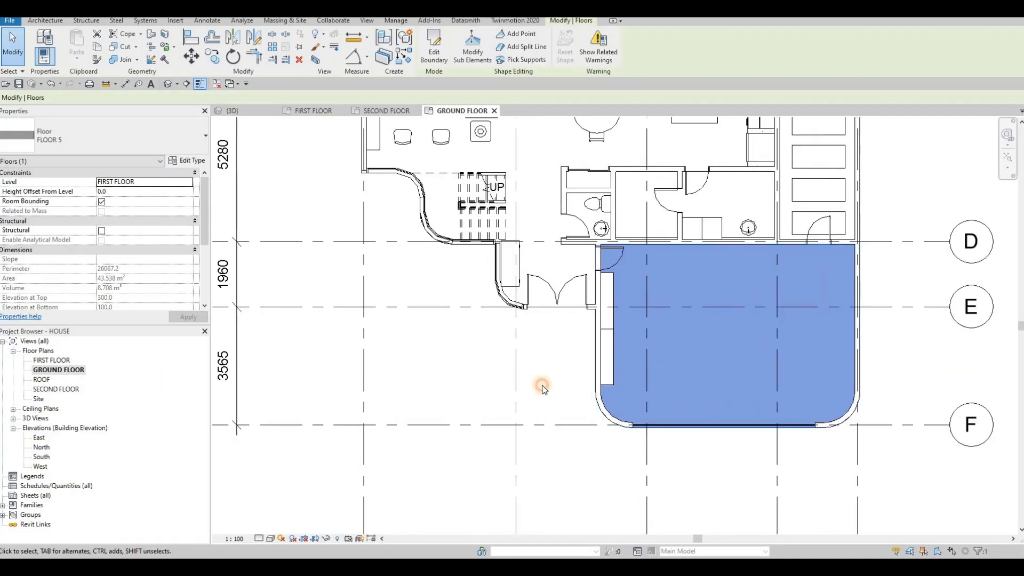
key("Escape")
scroll(597, 318, "down", 2)
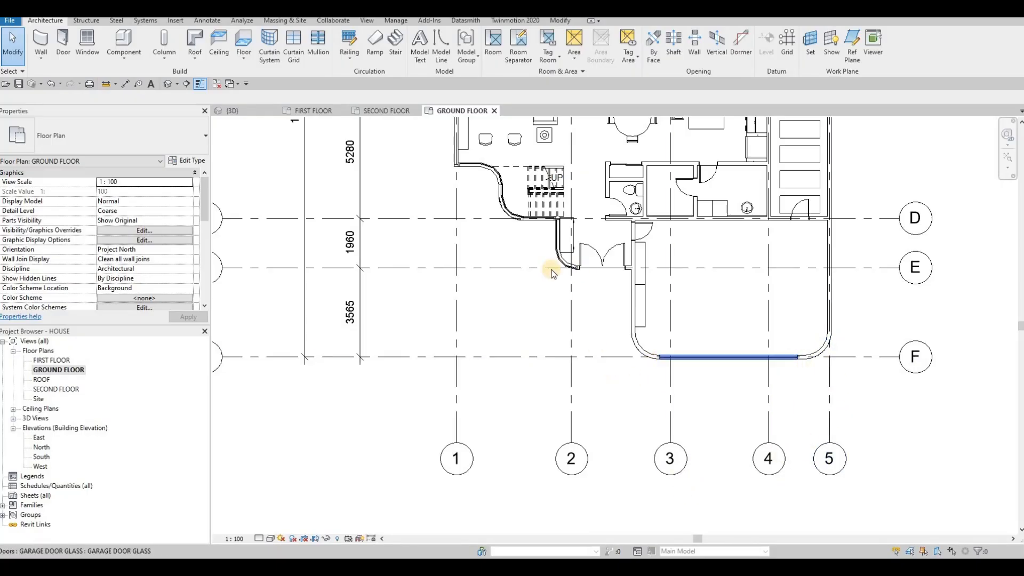
Start a new floor on the GROUND FLOOR level and duplicate the type FLOOR 6 as FLOOR 12
left_click(242, 48)
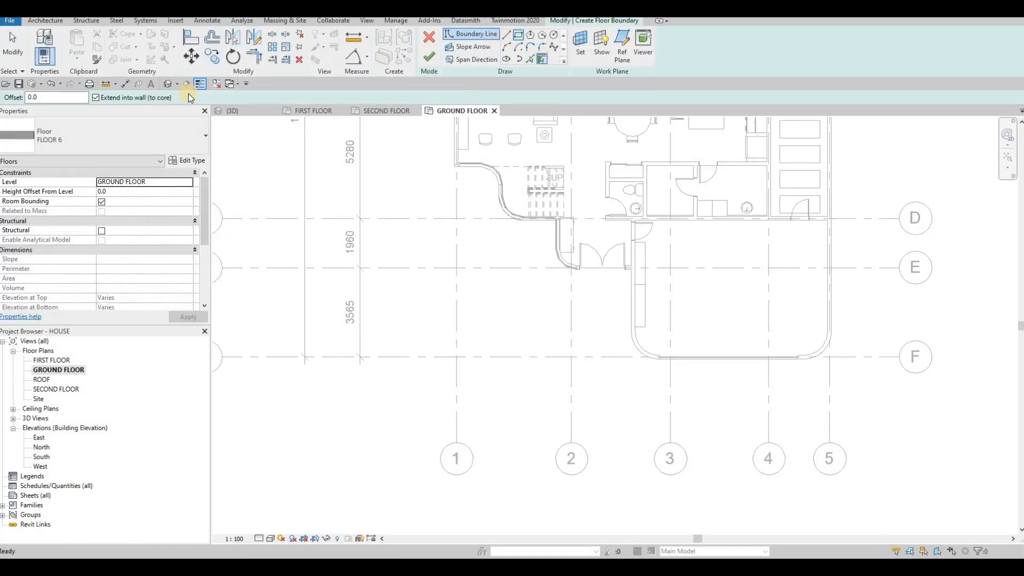
left_click(195, 160)
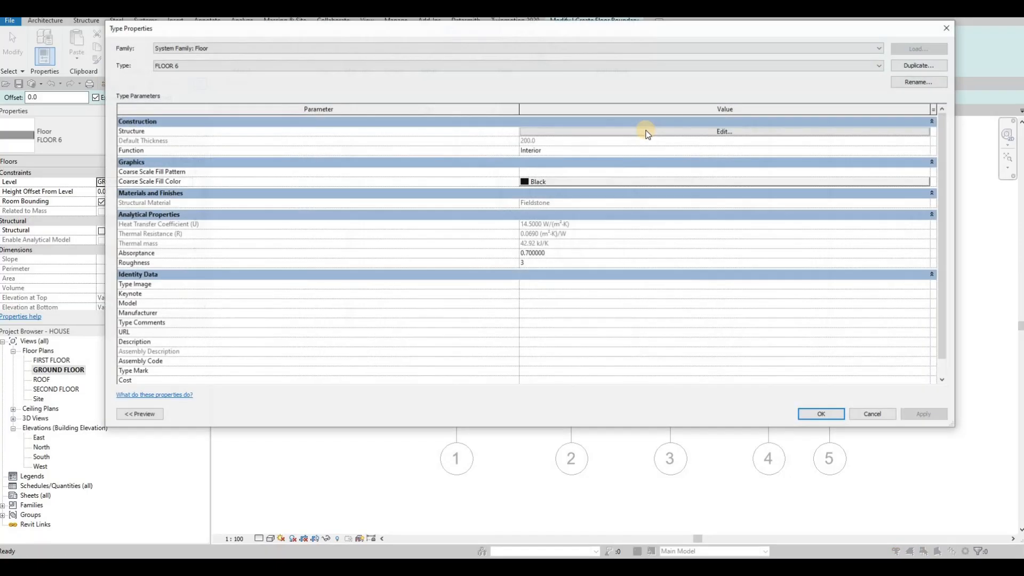
left_click(701, 133)
key("Escape")
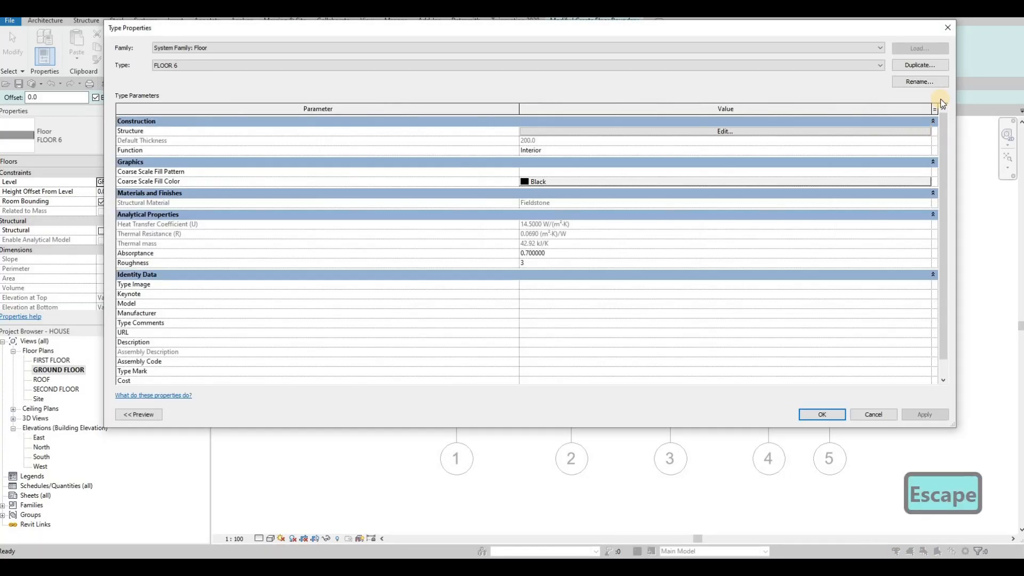
left_click(922, 66)
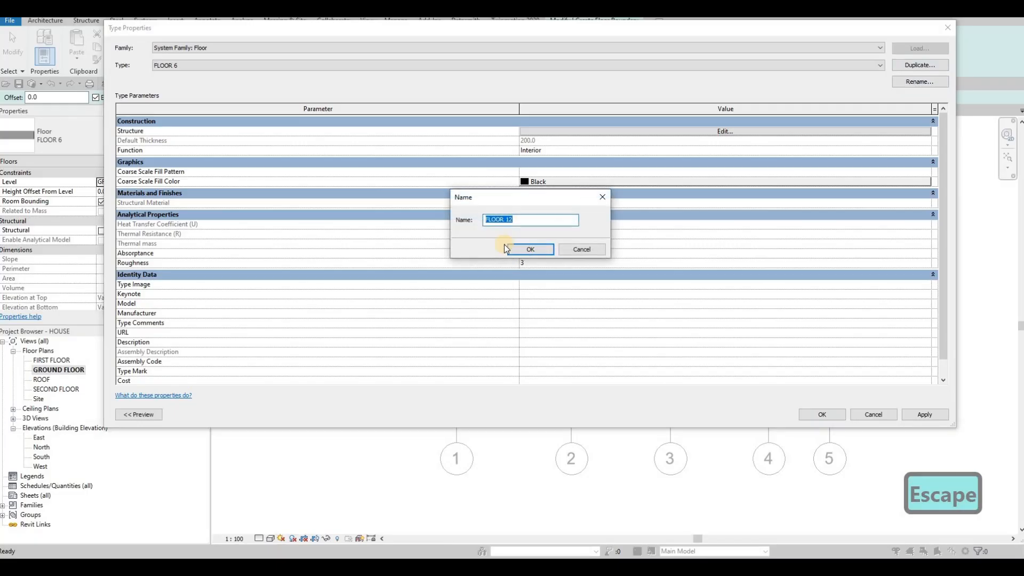
left_click(524, 249)
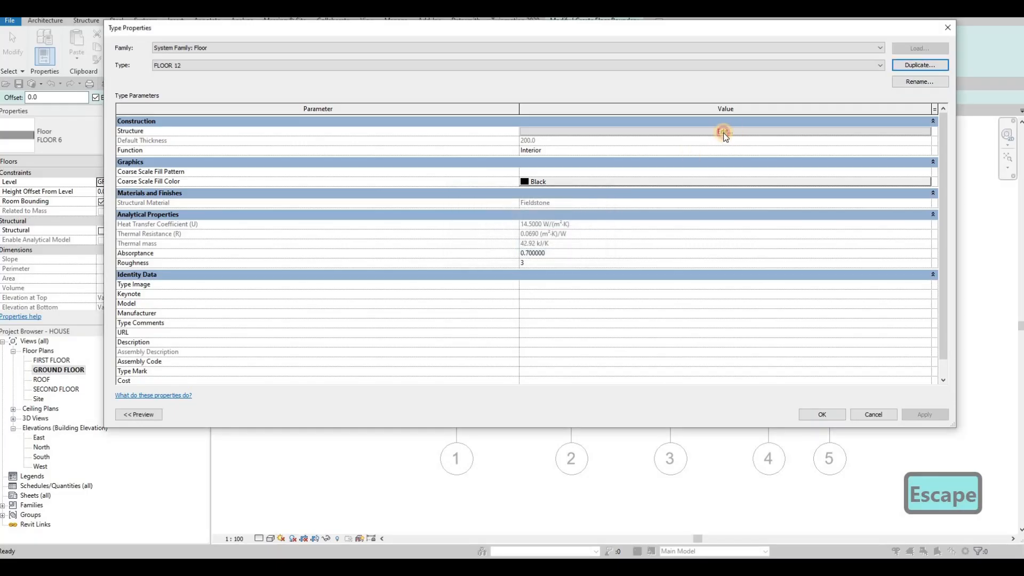
Open the structure layer's material selection for FLOOR 12 and list the Concrete category of the AEC Materials library
left_click(403, 128)
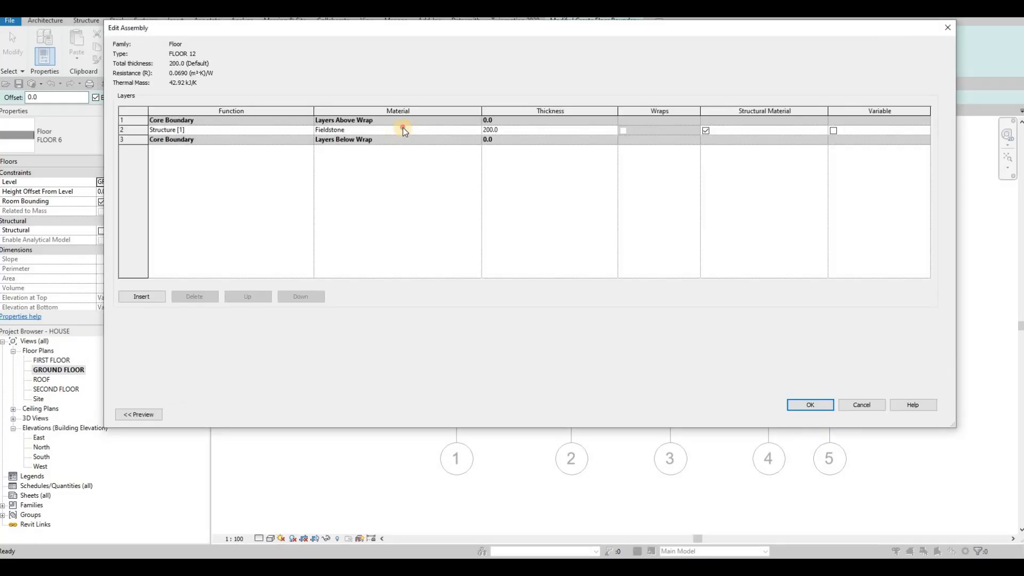
left_click(478, 129)
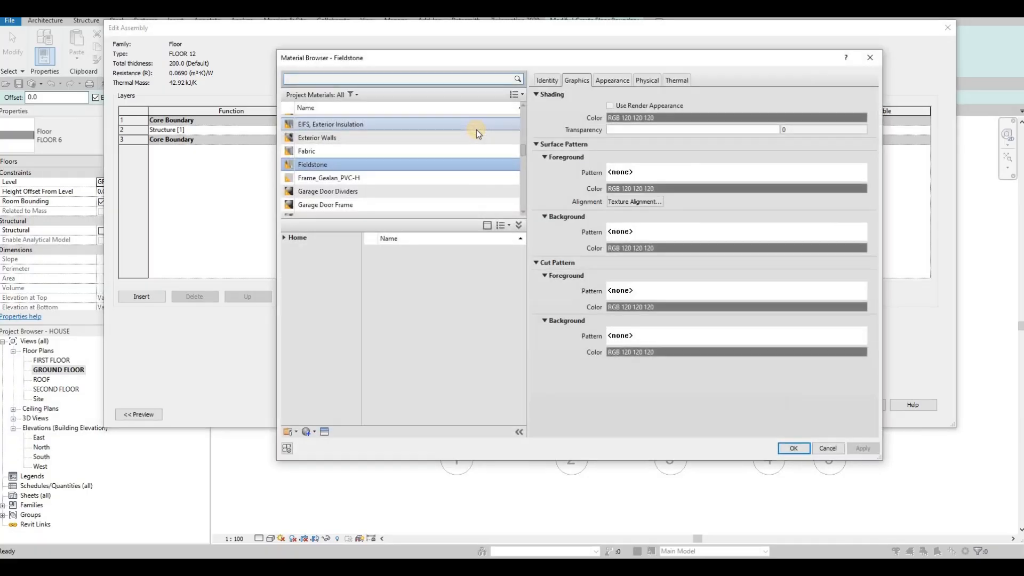
scroll(405, 159, "down", 10)
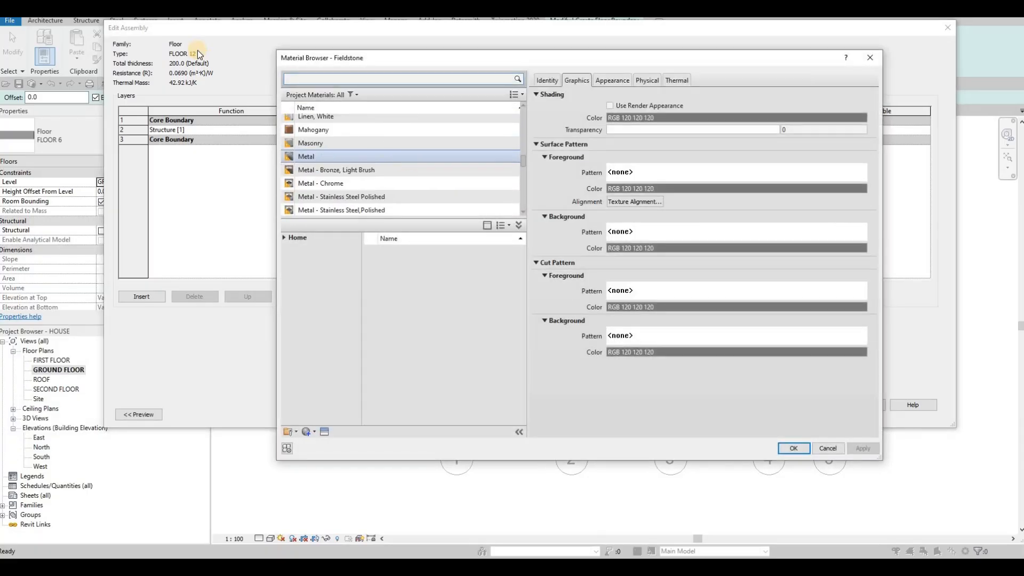
left_click(284, 239)
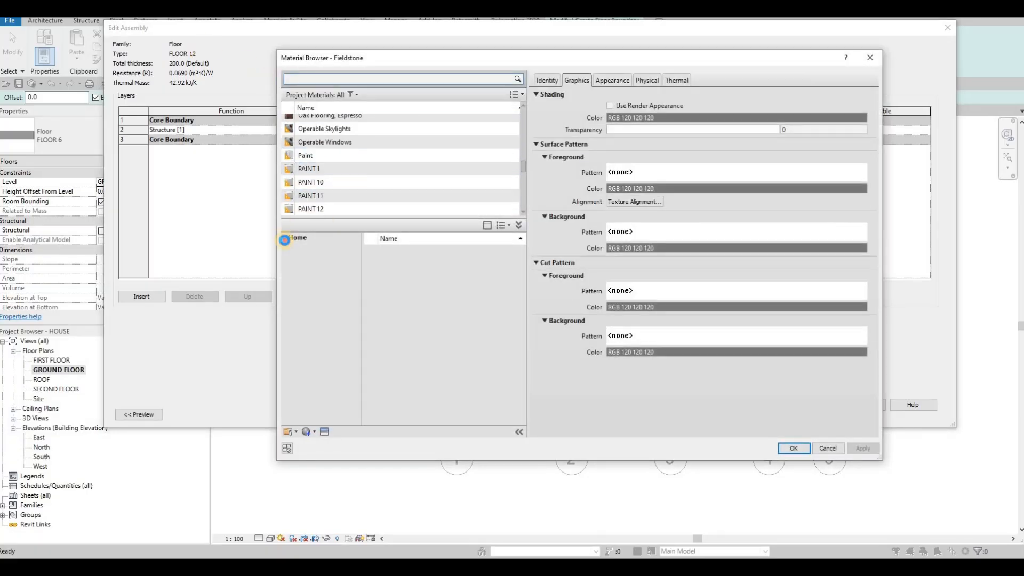
left_click(289, 258)
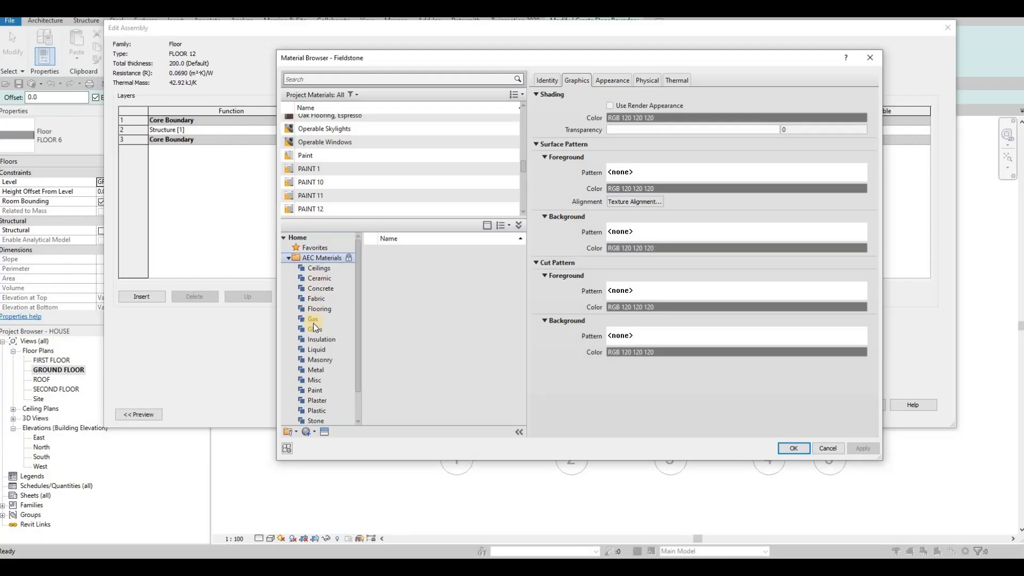
scroll(322, 358, "down", 1)
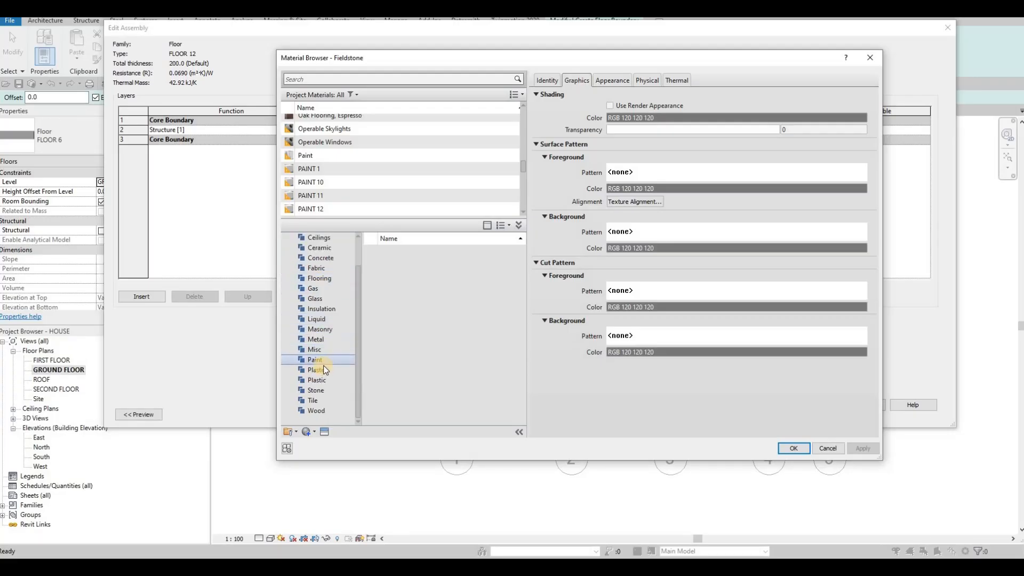
left_click(327, 259)
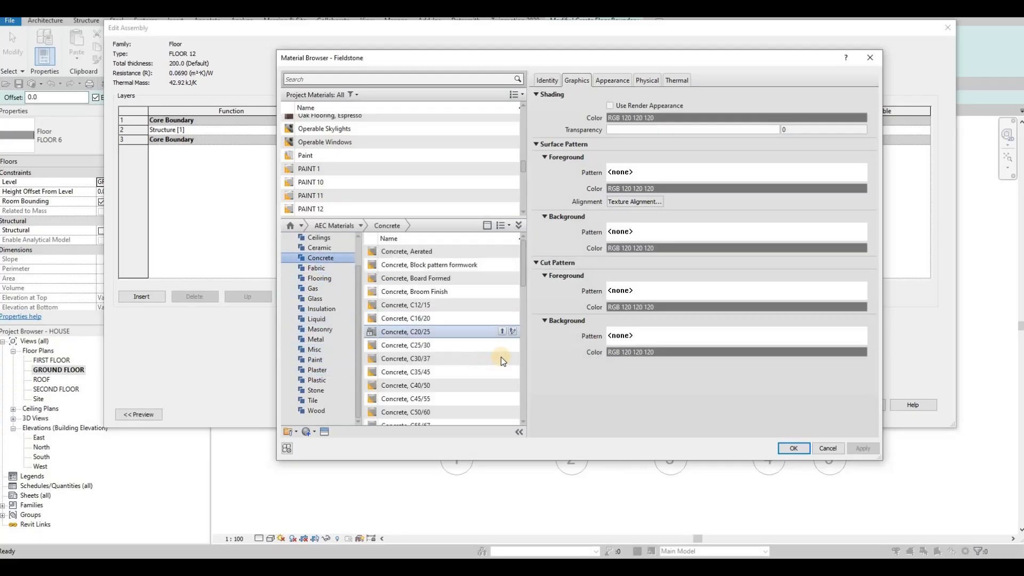
Add Concrete, C60/75 from the library, assign it to FLOOR 12's structure layer and accept the type settings
scroll(503, 348, "down", 3)
left_click(502, 337)
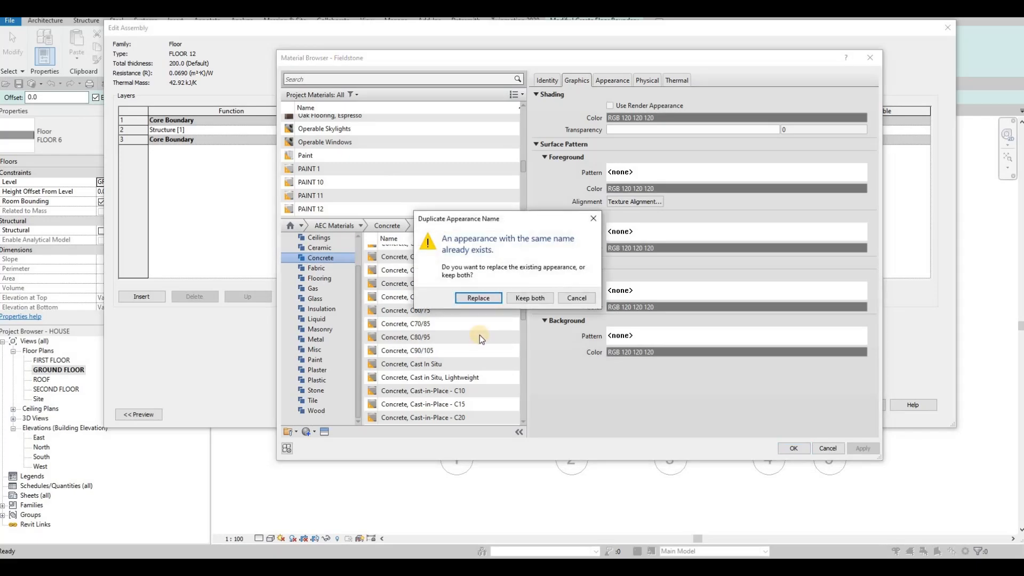
key("Escape")
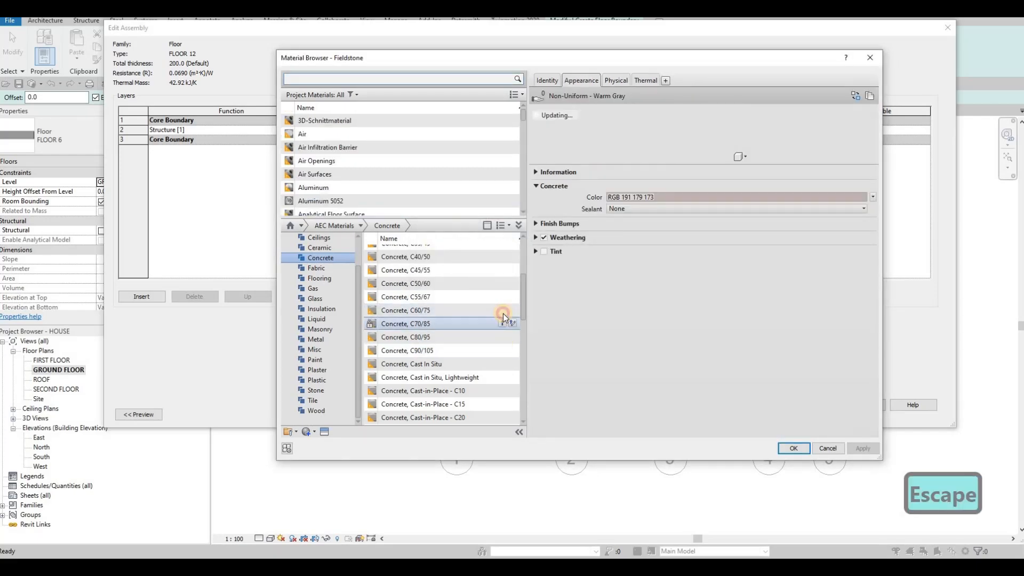
left_click(502, 311)
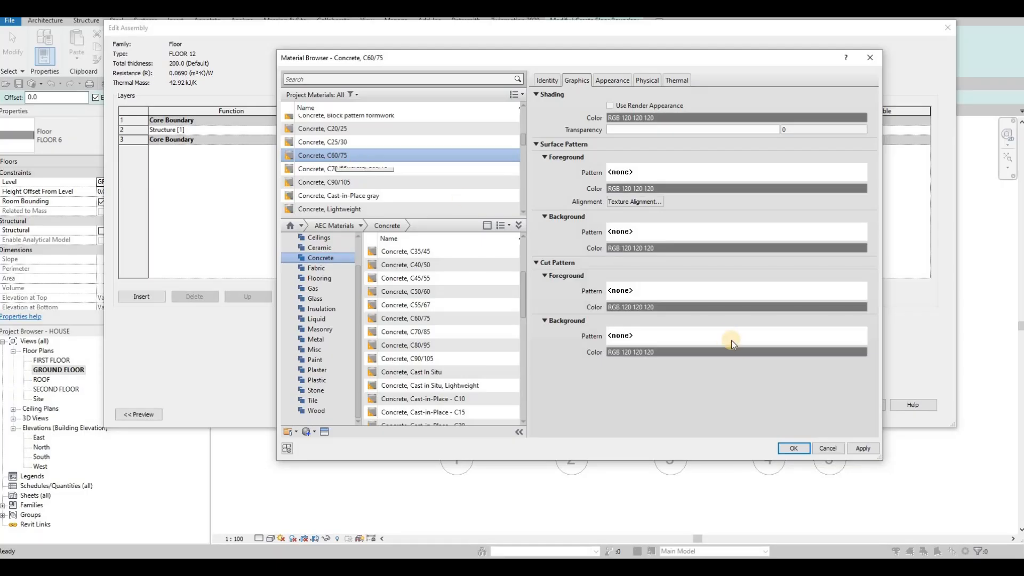
left_click(795, 449)
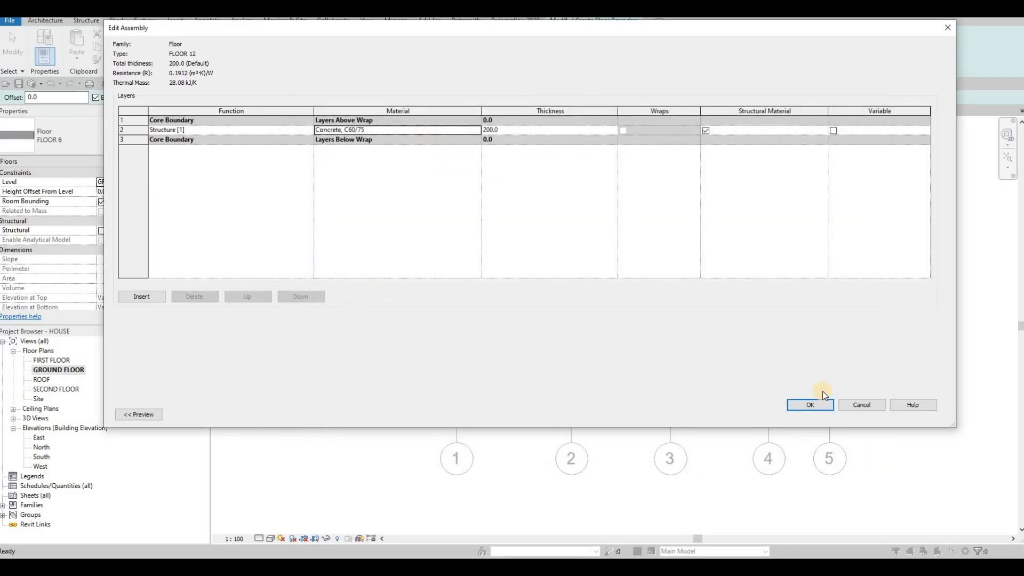
left_click(816, 405)
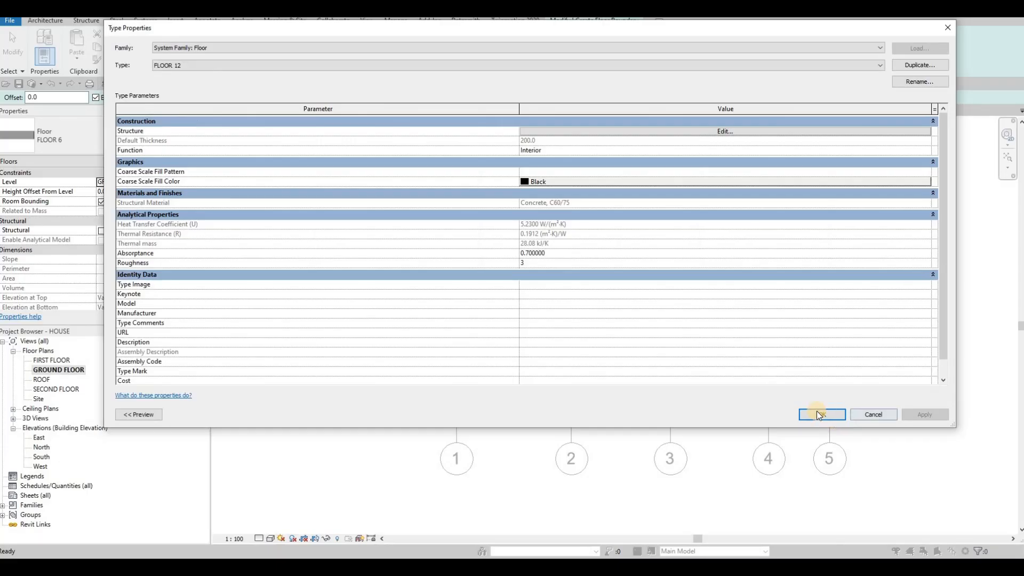
key("Return")
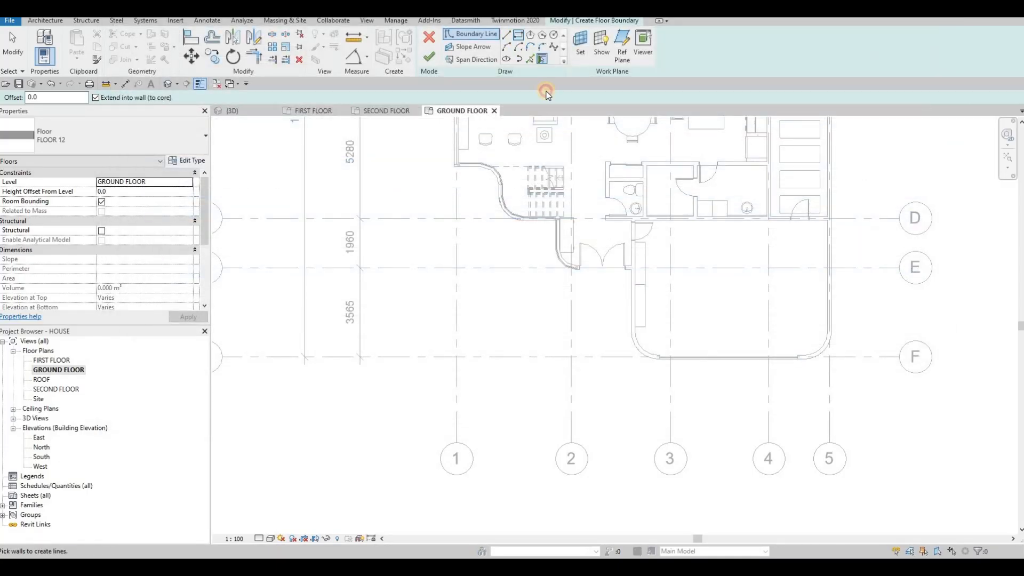
Sketch a rectangular floor boundary from the entrance doors outward past gridline F, alongside the garage wall
key("l")
key("i")
scroll(624, 272, "up", 2)
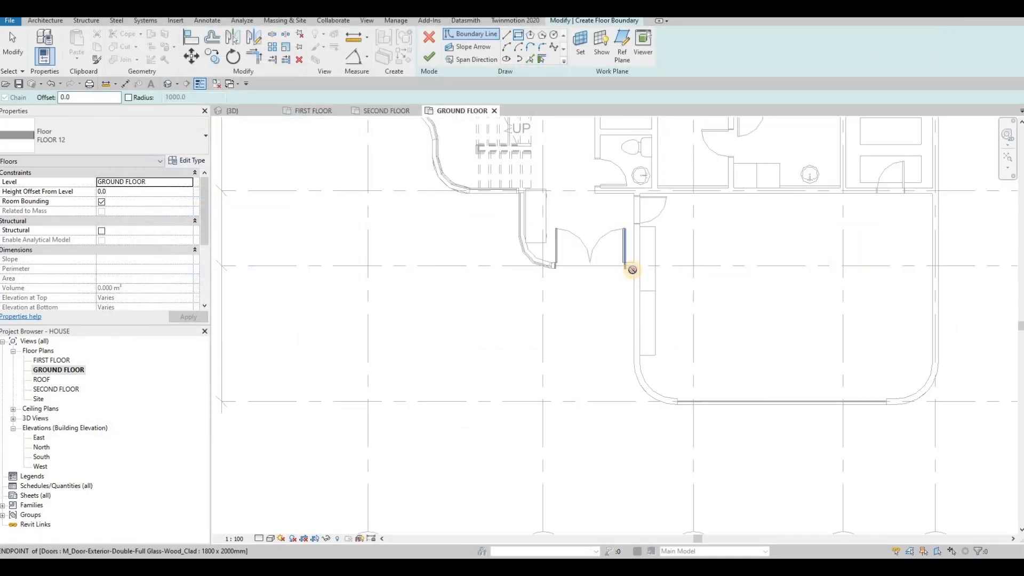
left_click(634, 268)
middle_click_drag(550, 442, 539, 302)
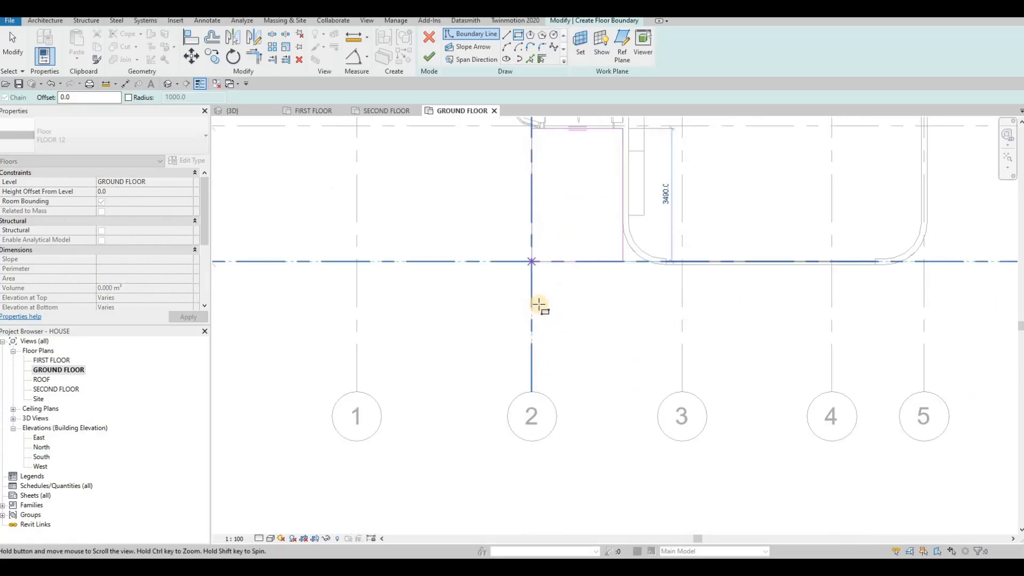
left_click(540, 300)
middle_click_drag(599, 258, 532, 250)
scroll(507, 283, "down", 1)
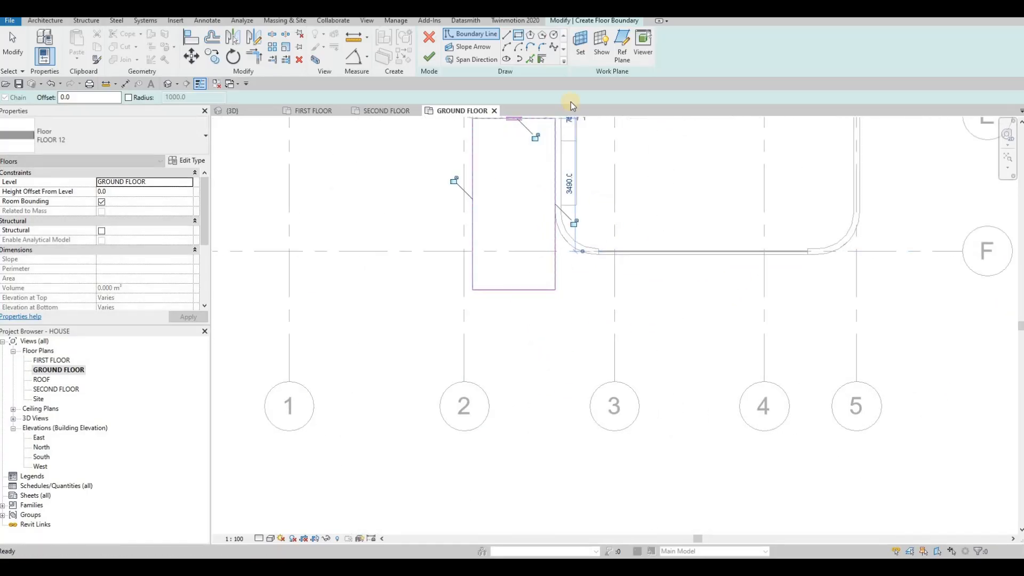
Sketch a second rectangular boundary in front of the garage opening, about 6100 by 7100 mm
left_click(518, 36)
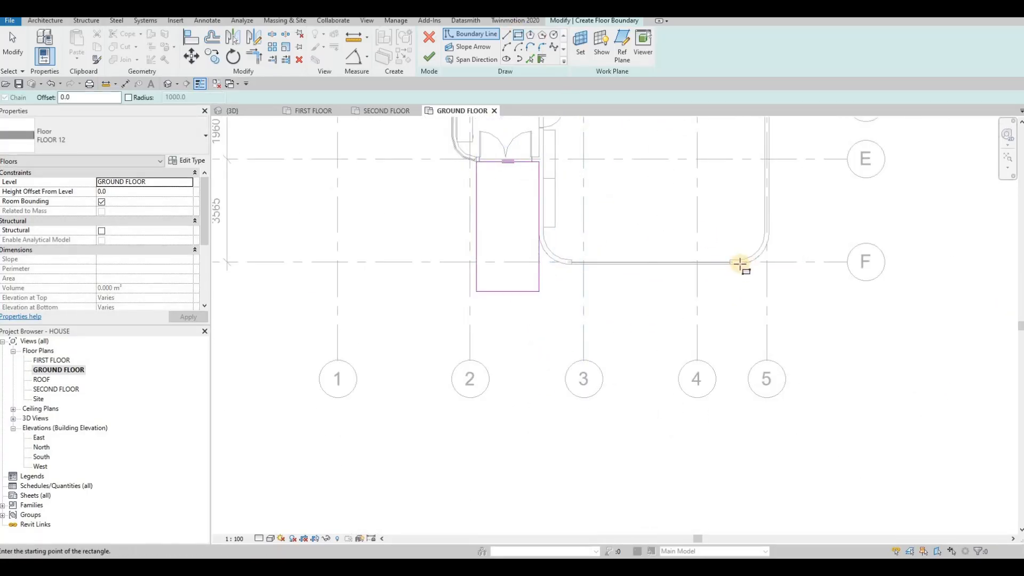
left_click(738, 264)
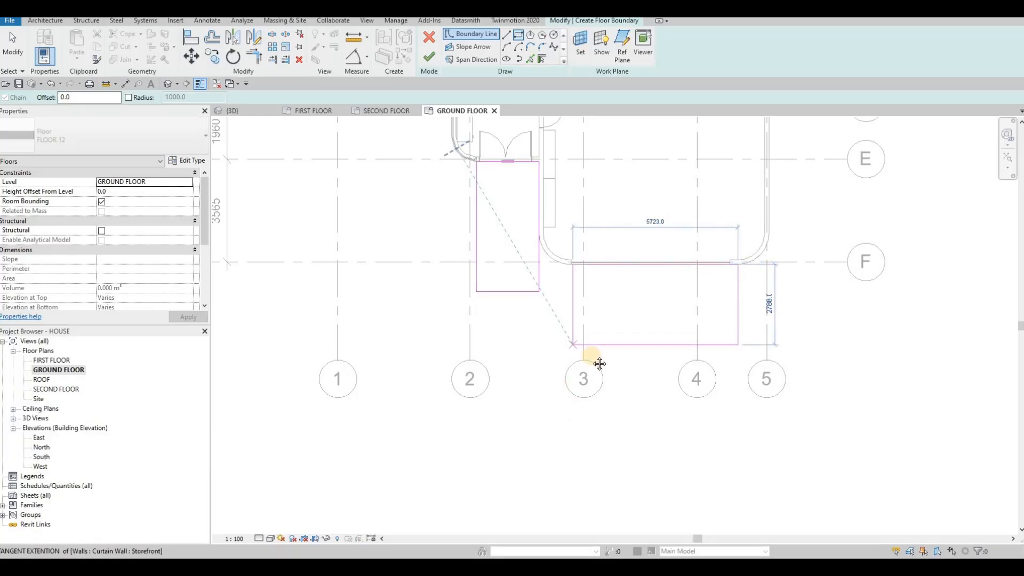
middle_click_drag(572, 421, 587, 368)
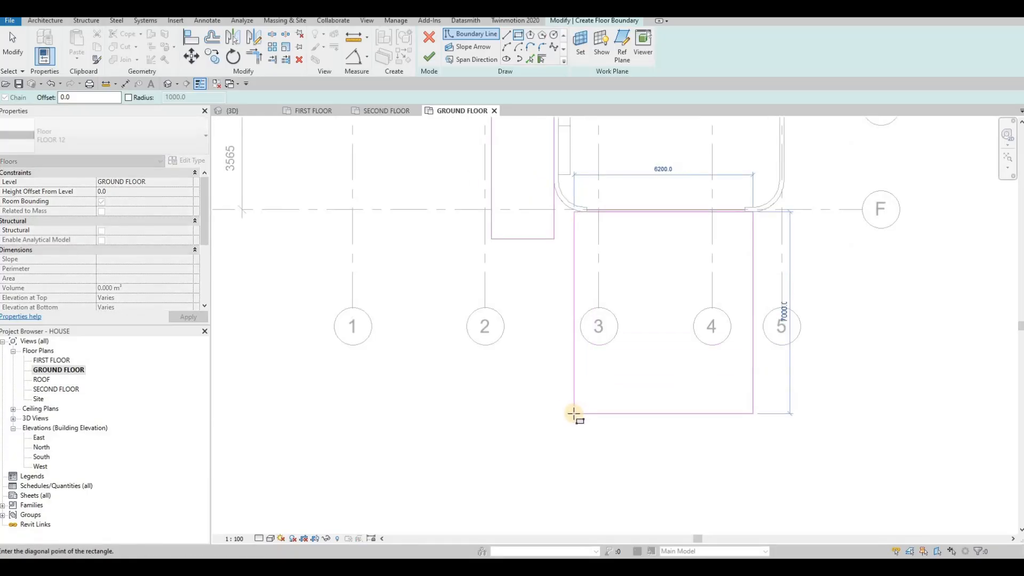
left_click(577, 417)
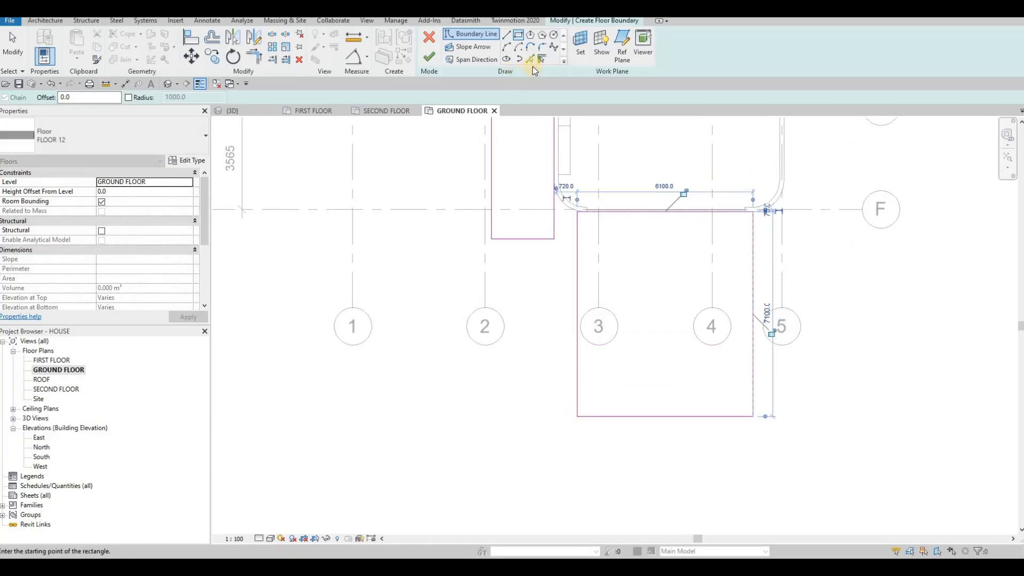
key("Escape")
key("Escape")
Trace the garage's curved corner as a boundary arc and trim it to the adjoining edges of both rectangles
left_click(530, 60)
left_click(564, 201)
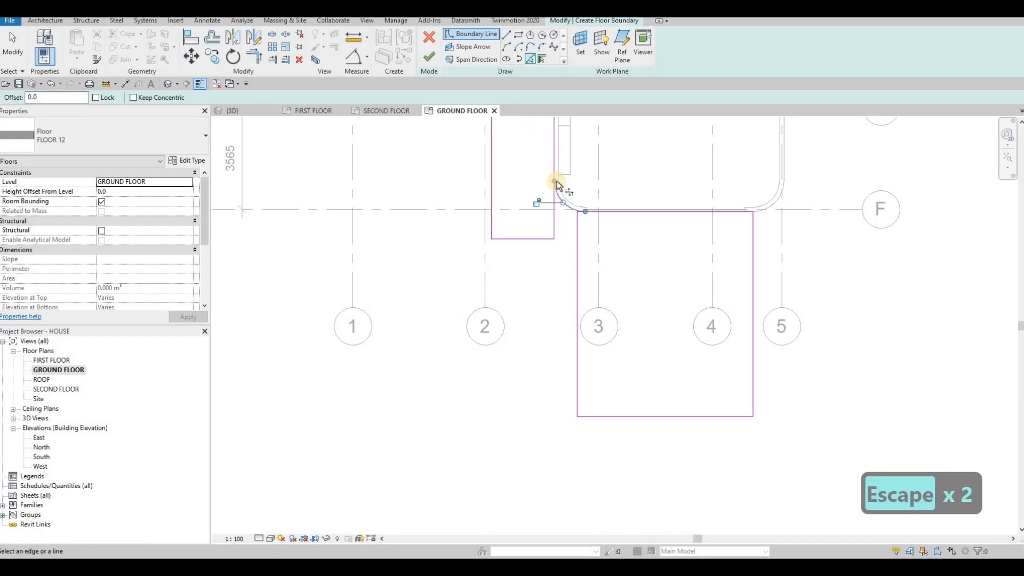
key("t")
key("r")
left_click(570, 204)
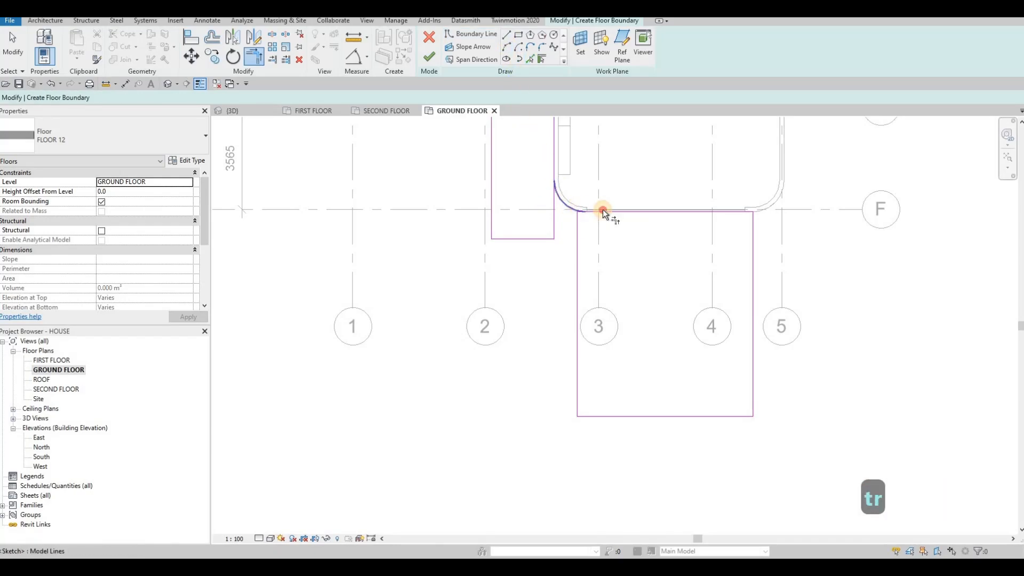
left_click(603, 211)
left_click(557, 193)
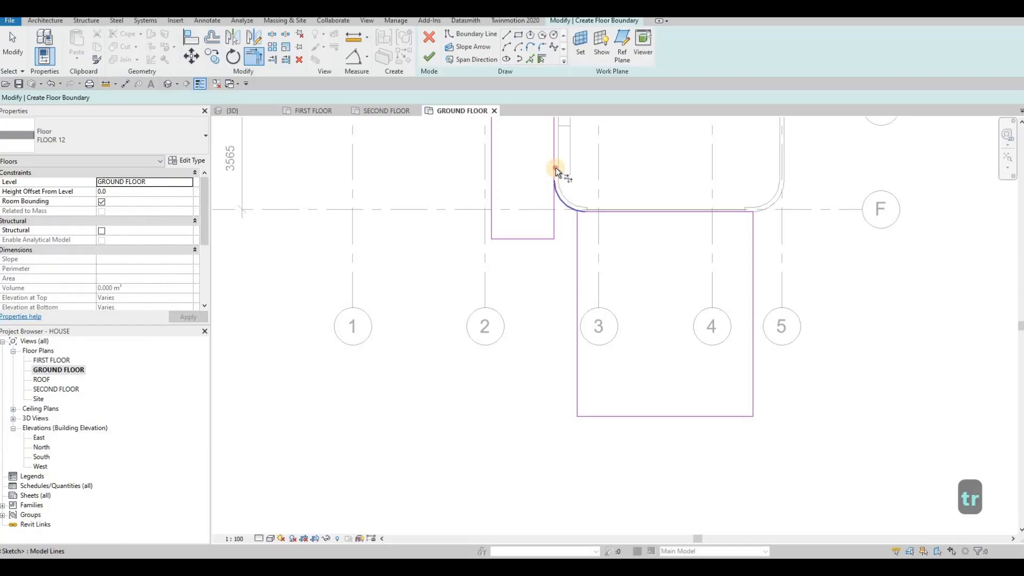
left_click(555, 168)
middle_click_drag(520, 239, 552, 211)
key("Escape")
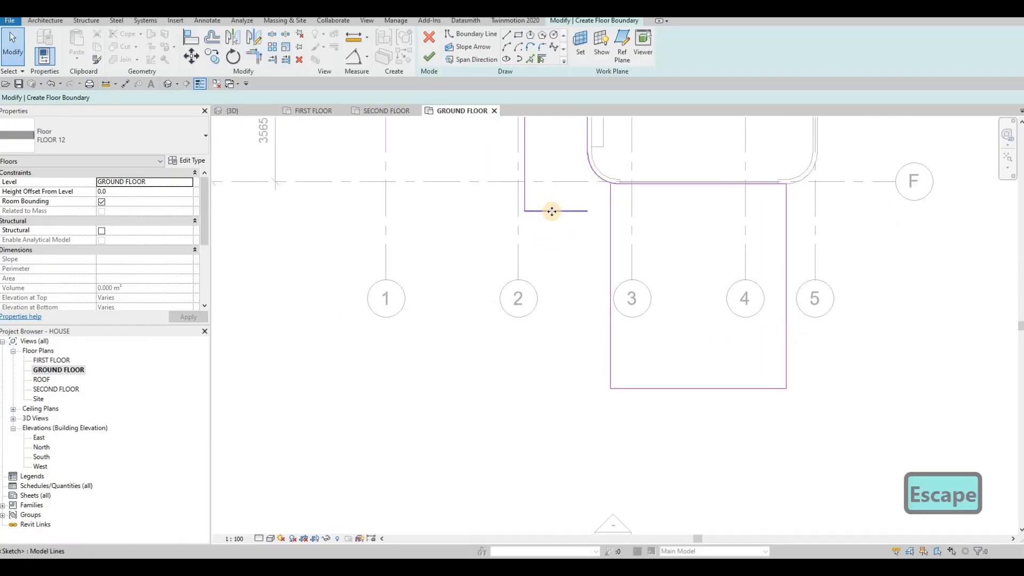
Move the walkway's front edge farther from the house and trim it to the side edge of the garage rectangle
left_click_drag(552, 212, 563, 238)
key("Escape")
key("Escape")
key("t")
key("r")
left_click(613, 251)
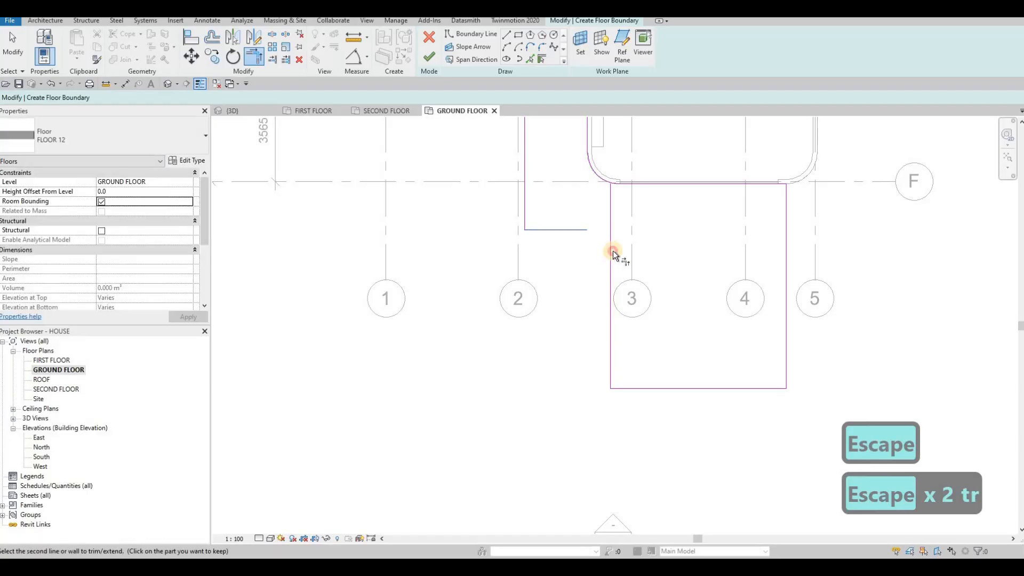
left_click(568, 229)
Fillet the walkway's outer corner with an arc of about 2700 mm radius
middle_click_drag(547, 191, 548, 250)
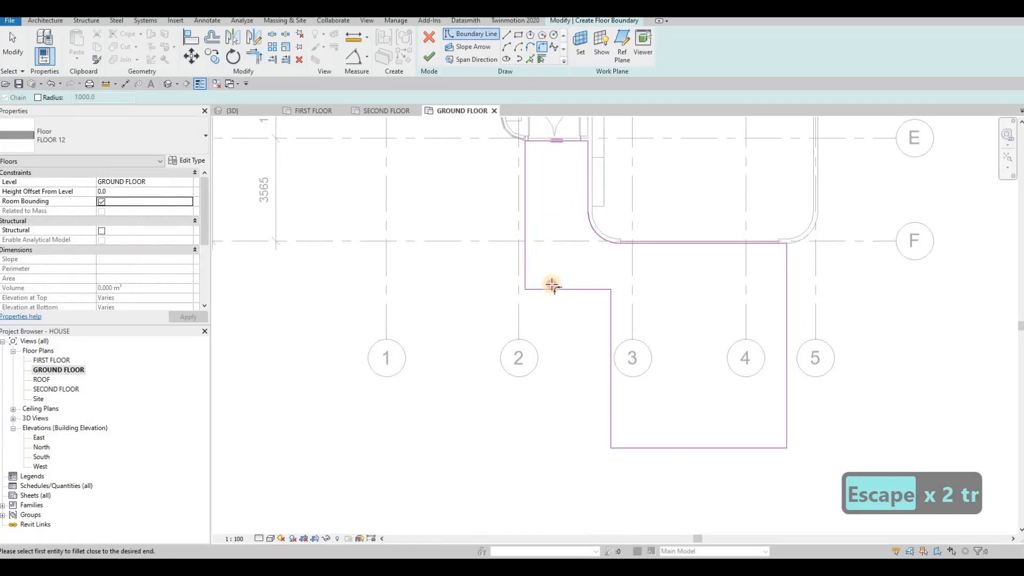
left_click(553, 288)
left_click(529, 261)
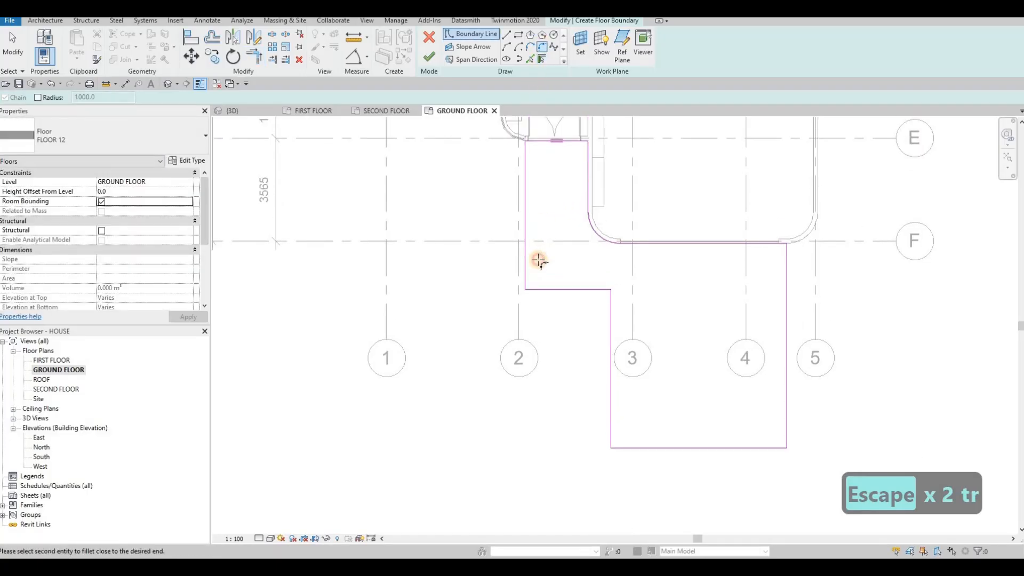
left_click(542, 262)
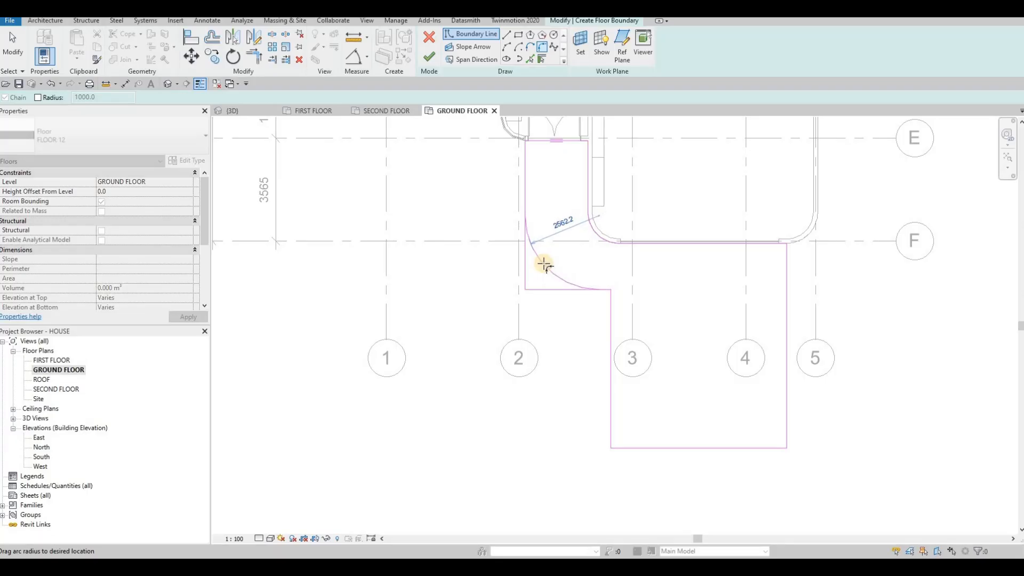
left_click(571, 270)
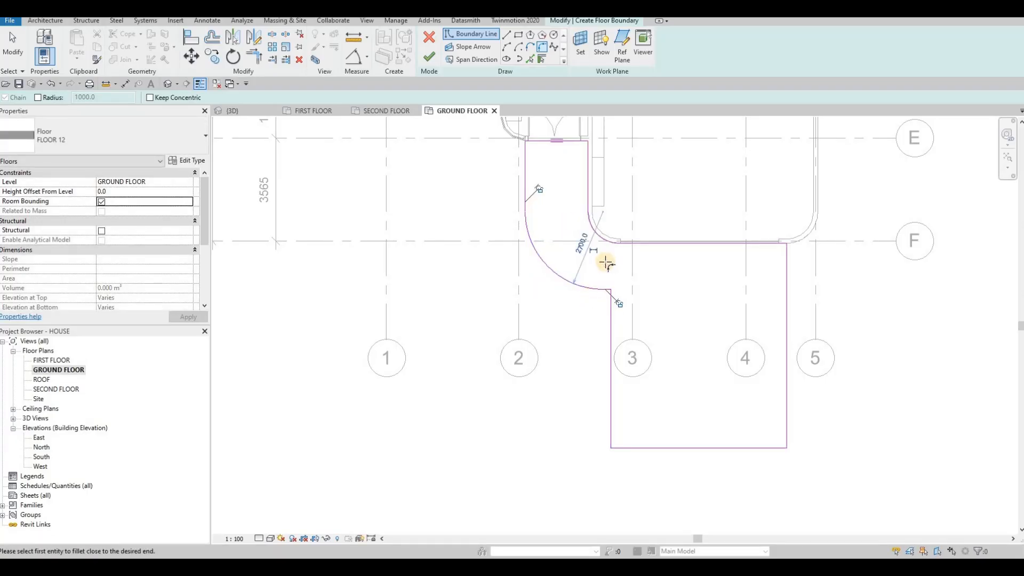
scroll(602, 263, "up", 2)
key("Escape")
key("Escape")
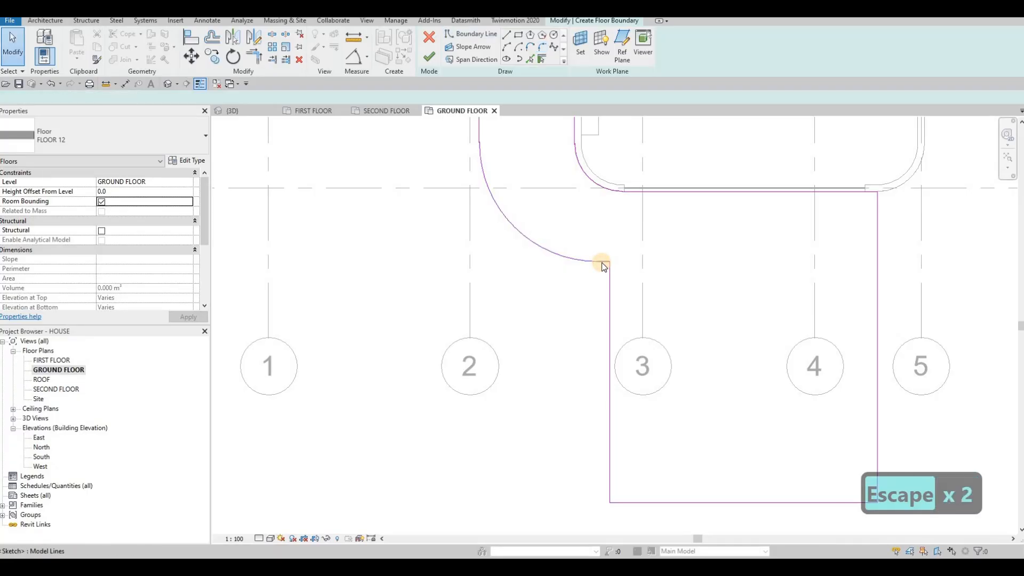
Nudge the short straight edge between the fillet arc and the garage rectangle two increments away from the house
left_click(602, 263)
key("Down")
key("Down")
key("Escape")
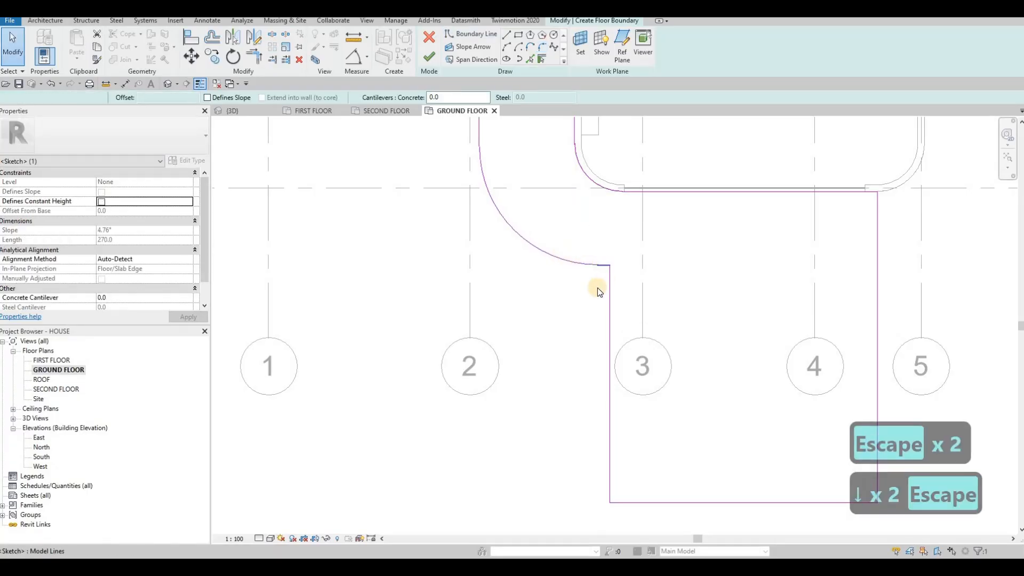
scroll(594, 286, "down", 3)
middle_click_drag(590, 332, 552, 279)
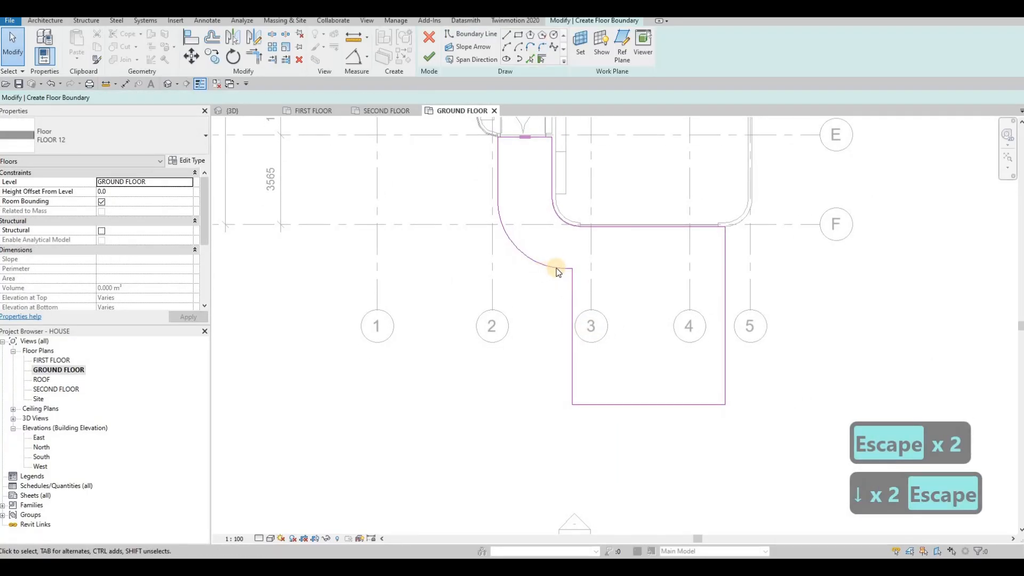
Reshape the walkway's outer corner arc to a radius of about 2481 mm
left_click(508, 240)
left_click_drag(510, 239, 564, 259)
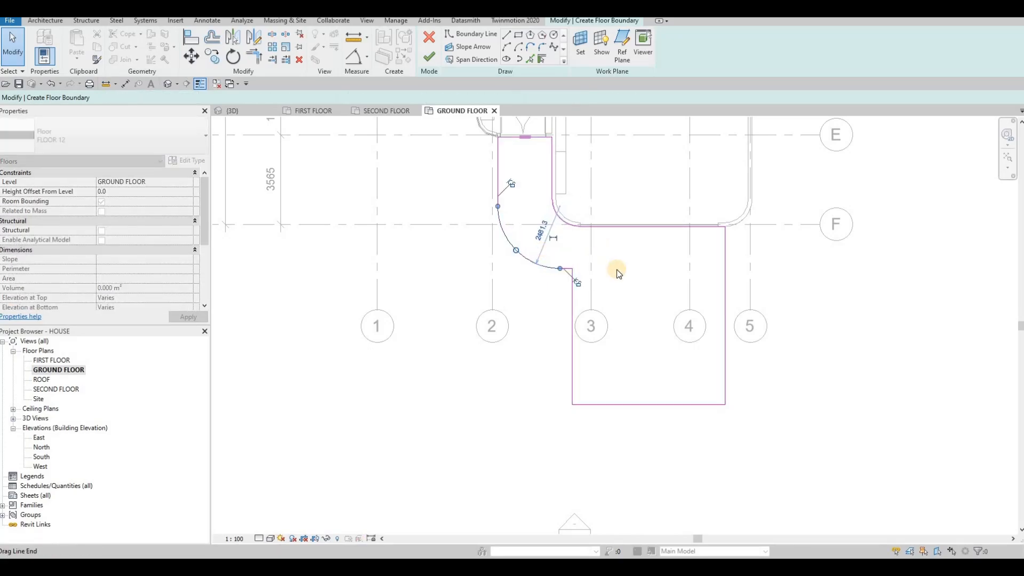
key("Escape")
Finish the floor boundary and show the new floor outside the entrance doors in the 3D view
mouse_move(571, 293)
middle_mouse_down()
mouse_move(599, 258)
mouse_move(600, 298)
mouse_move(548, 262)
mouse_move(574, 287)
middle_mouse_up()
scroll(551, 240, "down", 1)
left_click(248, 111)
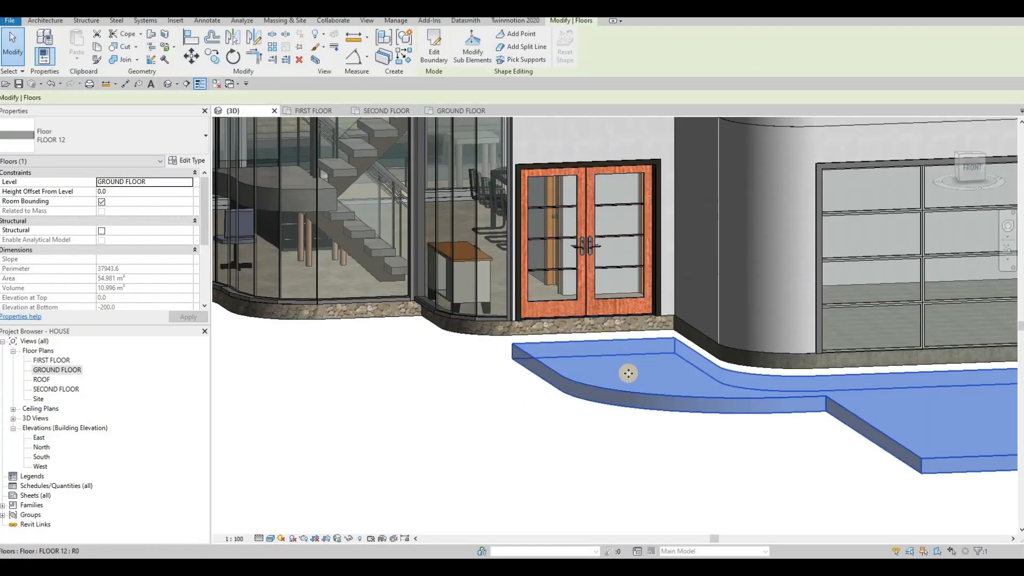
left_click(325, 302)
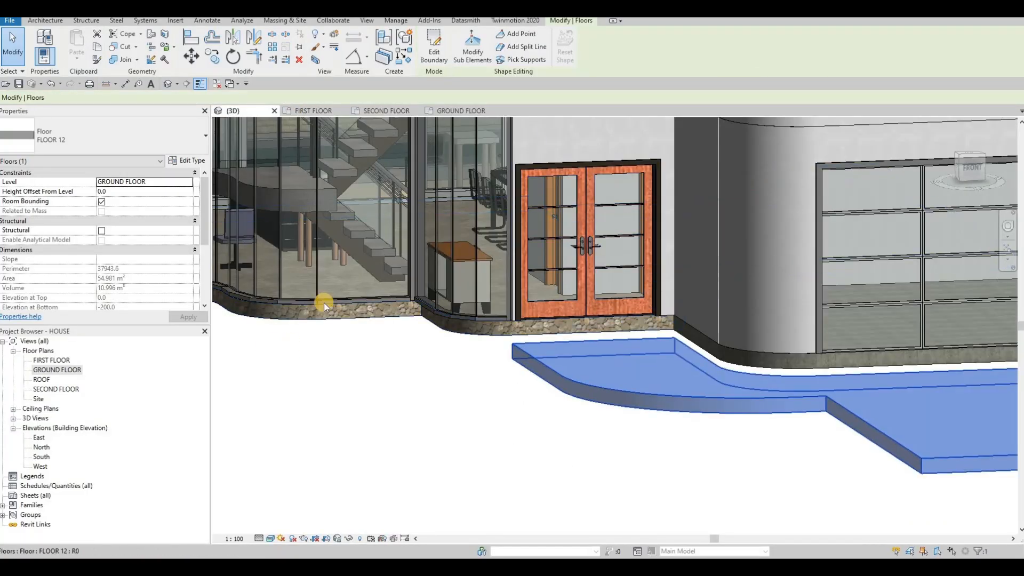
Change the level of the concrete floor outside the entrance and garage to FIRST FLOOR
left_click(190, 184)
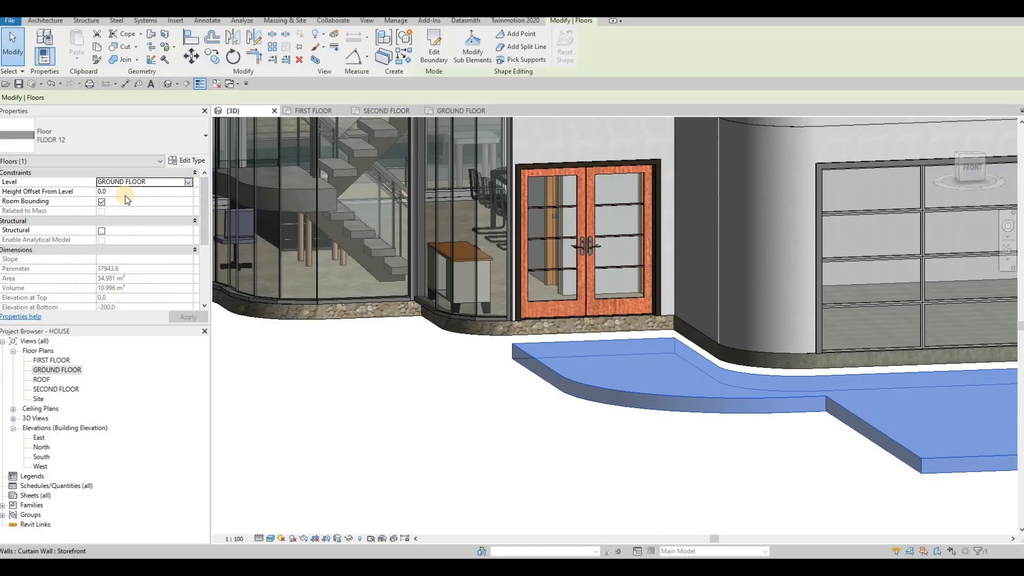
left_click(115, 199)
left_click(188, 317)
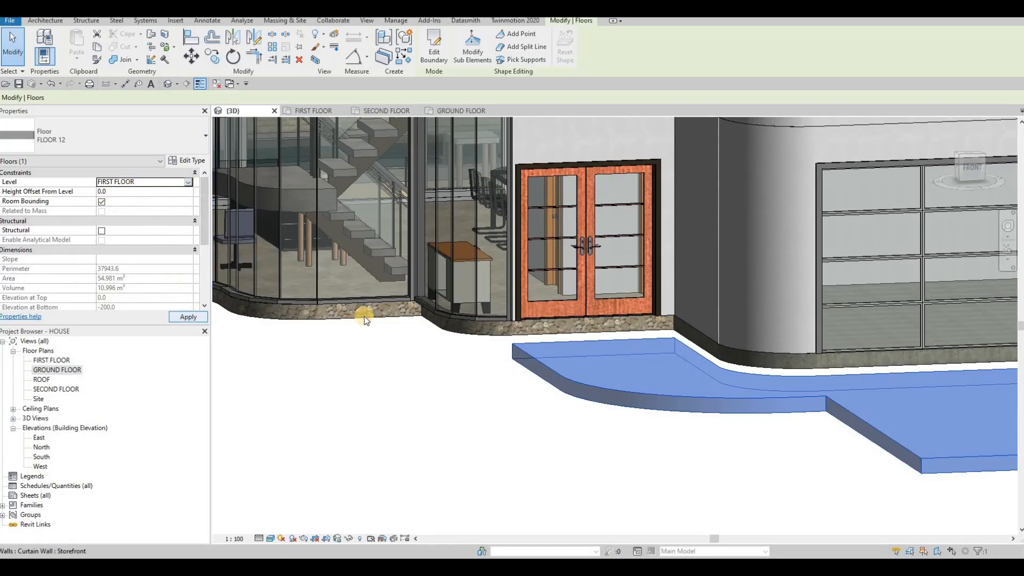
key("Escape")
key("Escape")
middle_click_drag(618, 315, 224, 363)
scroll(635, 326, "down", 3)
Open the FIRST FLOOR plan at the area in front of the house
left_click(70, 370)
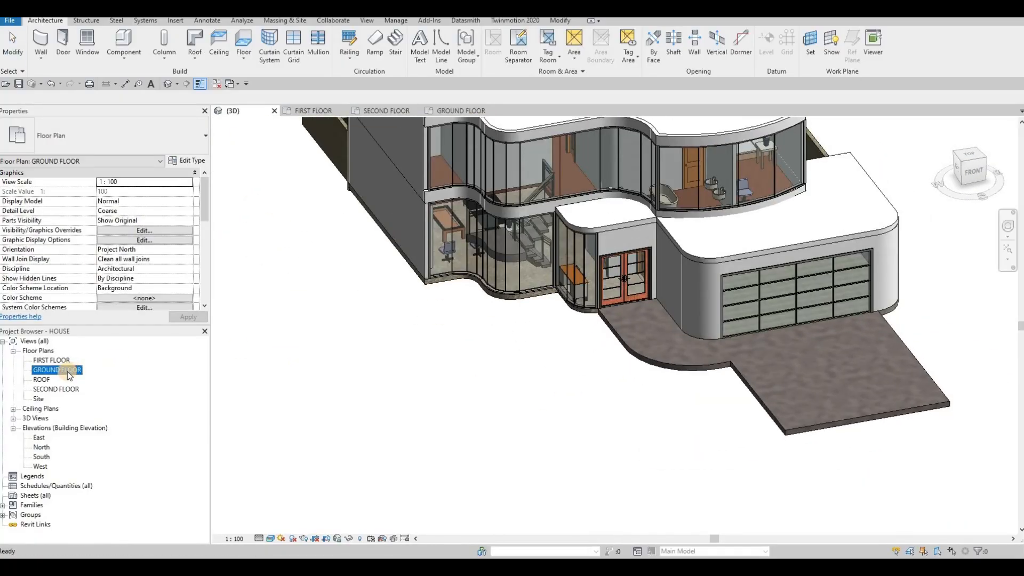
double_click(53, 360)
scroll(463, 221, "up", 3)
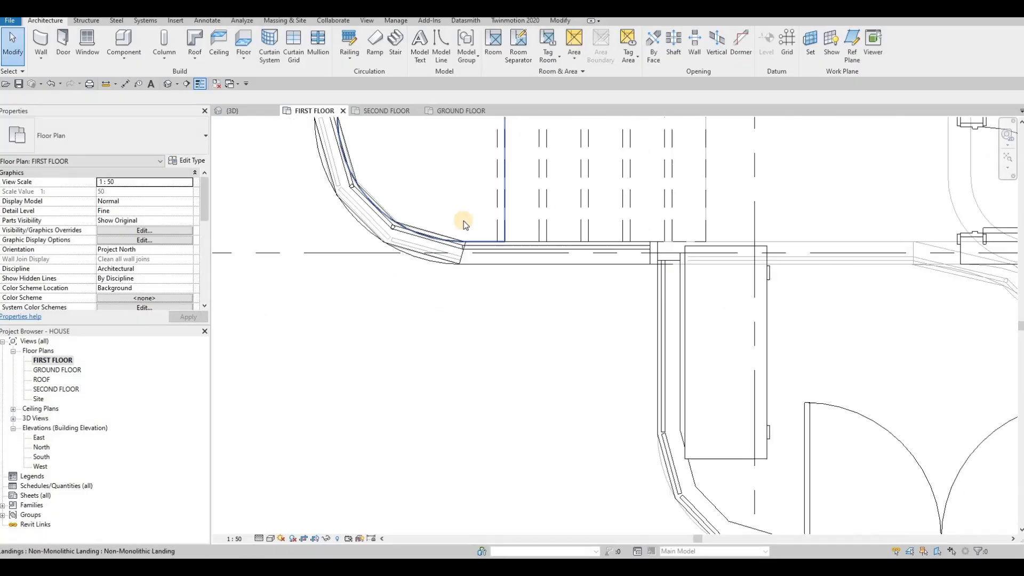
scroll(507, 290, "down", 5)
key("Escape")
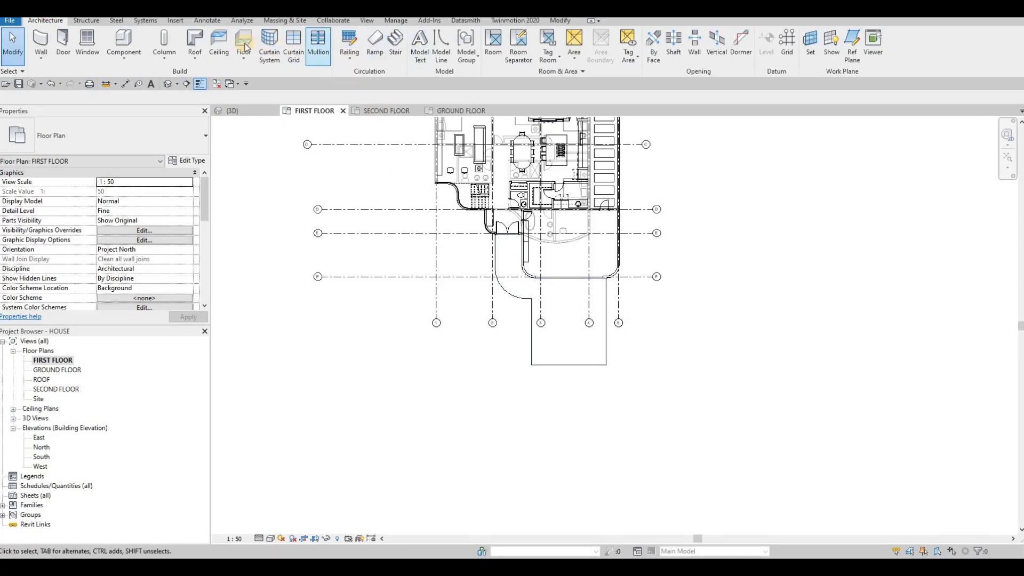
Start a new floor and duplicate its type FLOOR 12 as FLOOR 13
left_click(193, 161)
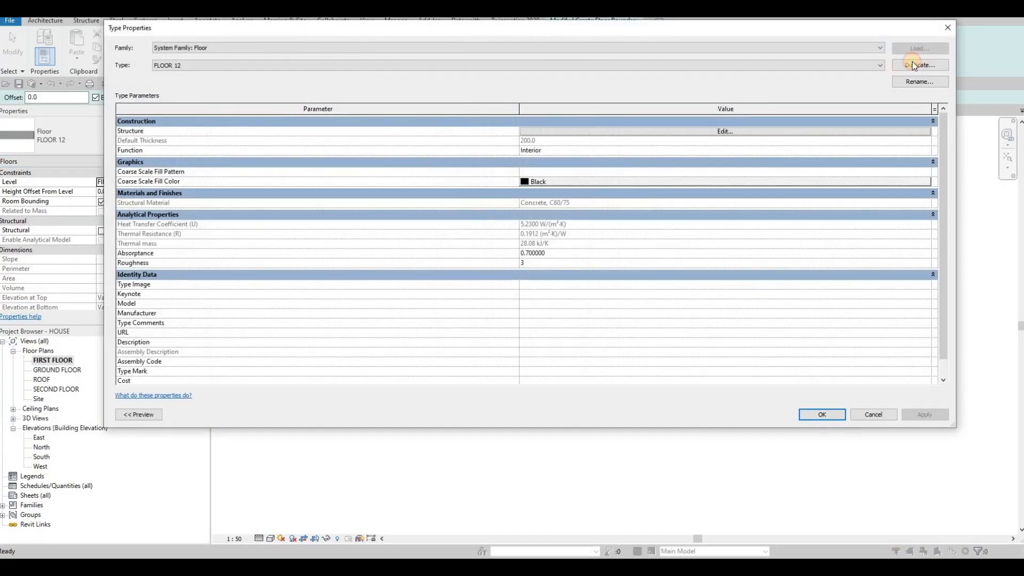
left_click(920, 65)
left_click(539, 256)
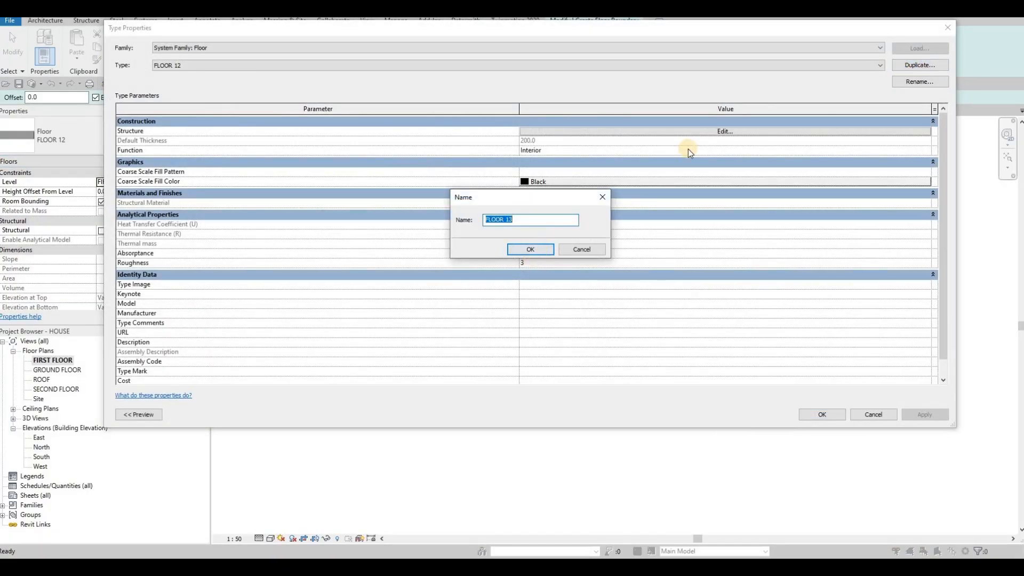
Set the structure layer material of FLOOR 13 to Grass and accept the type
left_click(544, 131)
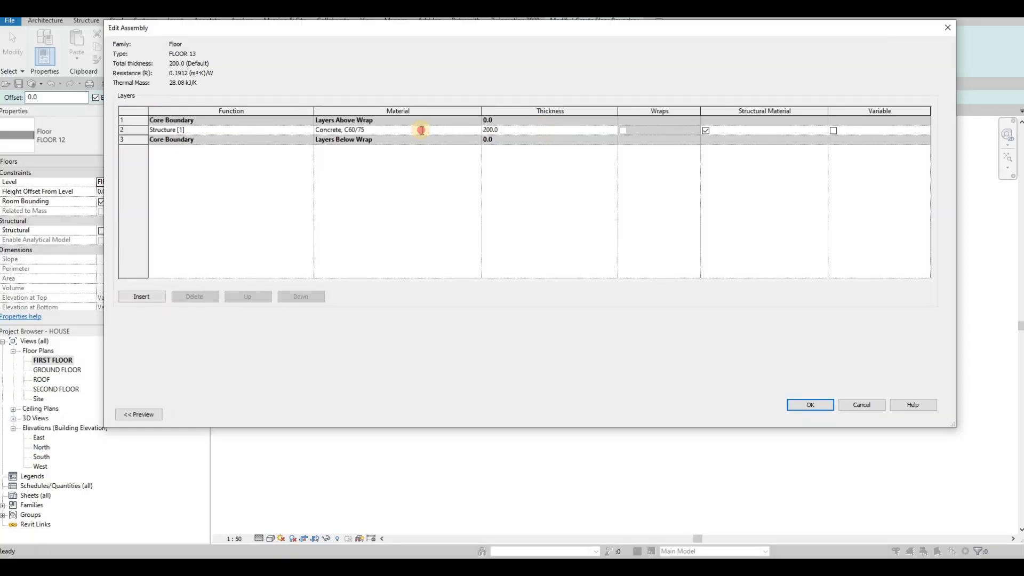
left_click(421, 130)
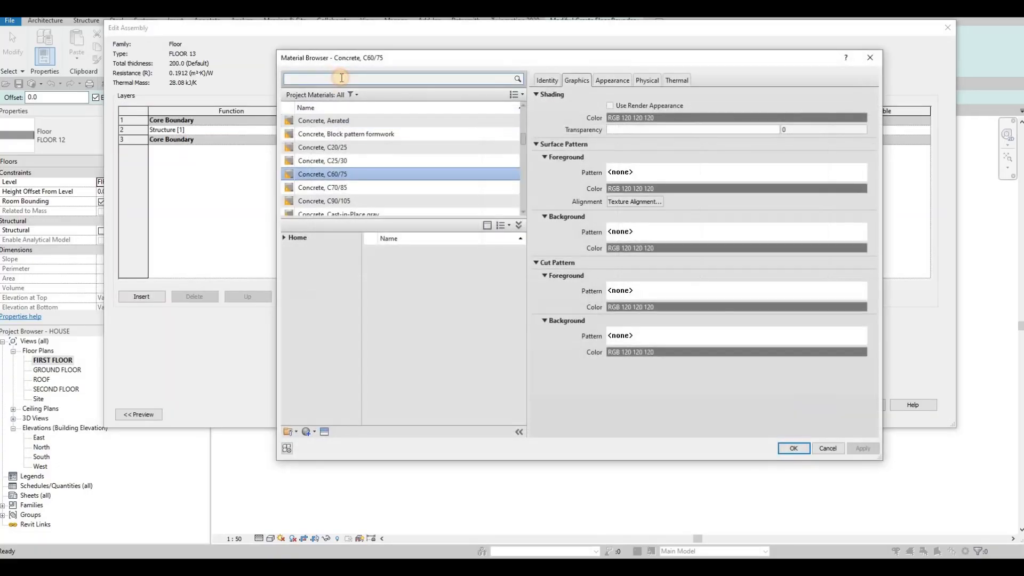
left_click(341, 79)
type("GRASS")
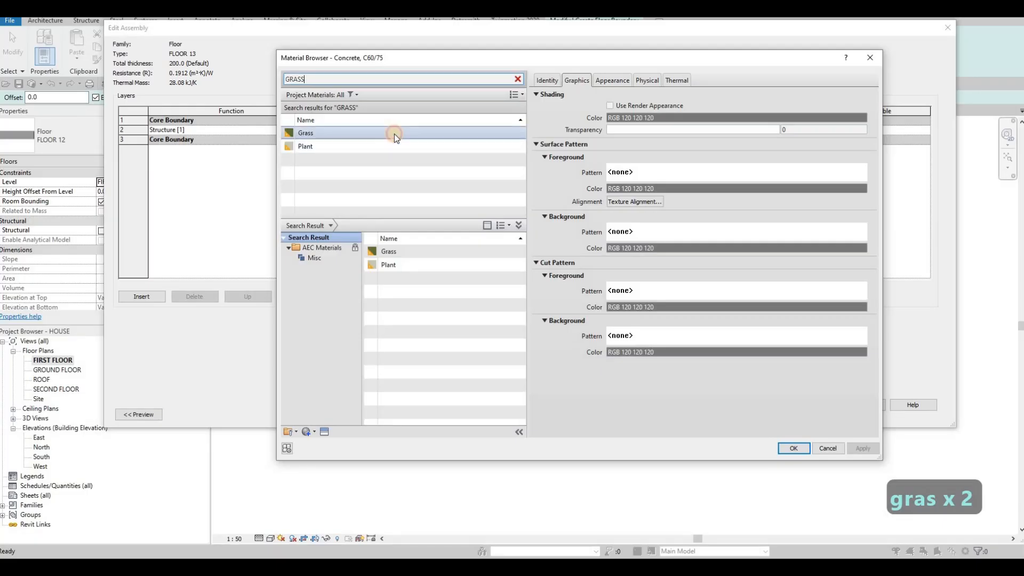
left_click(395, 133)
left_click(795, 449)
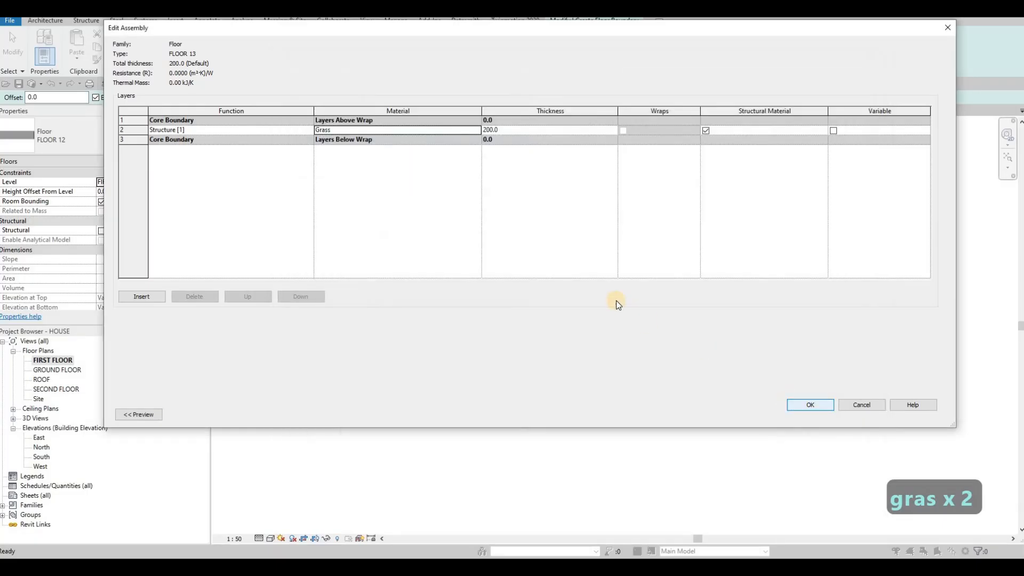
left_click(811, 404)
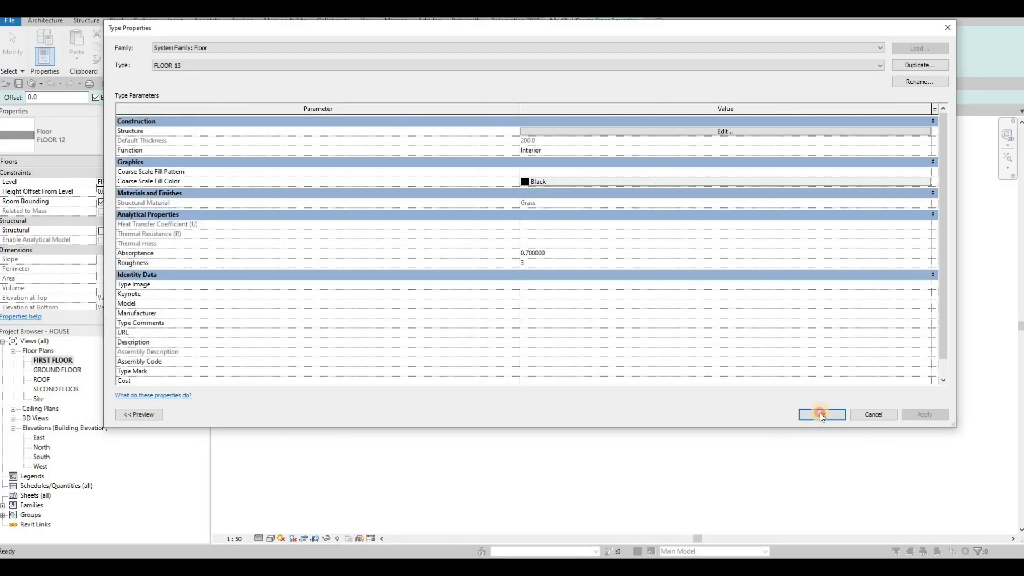
left_click(817, 414)
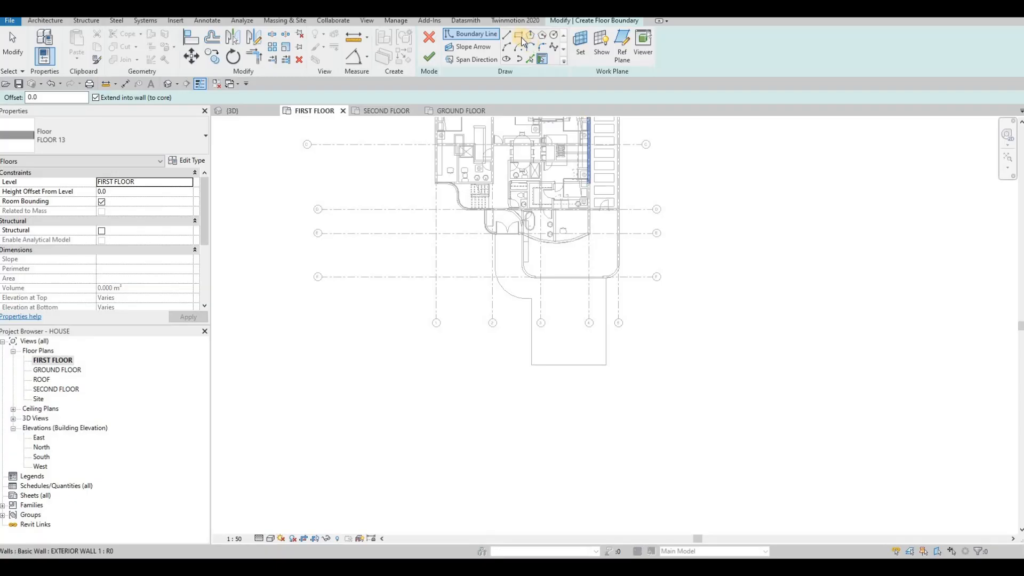
Pick the walkway's straight edge, corner arc, short edge and the adjoining driveway side as floor boundary lines
left_click(506, 34)
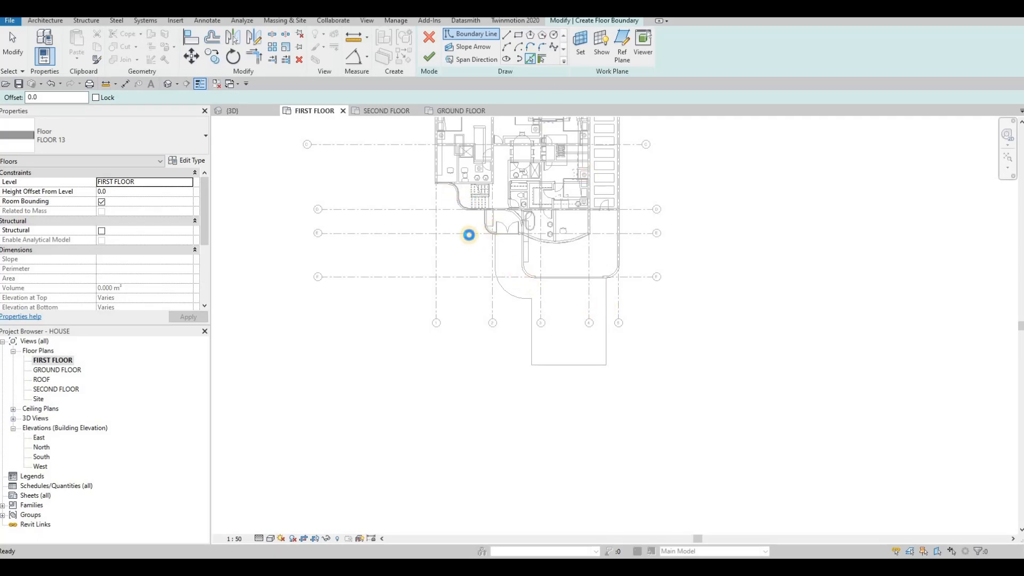
left_click(495, 262)
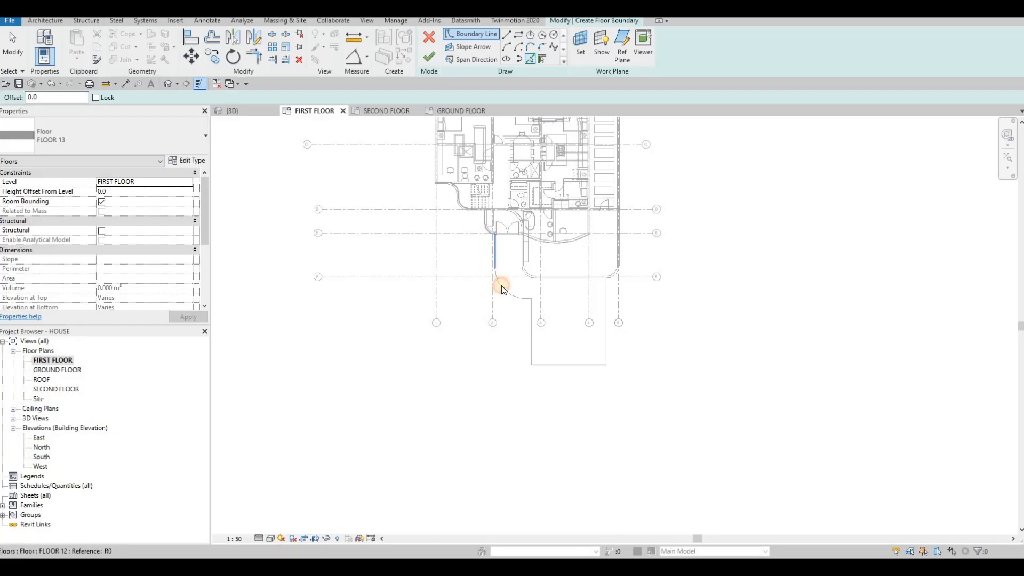
left_click(534, 302)
scroll(531, 301, "up", 3)
left_click(532, 312)
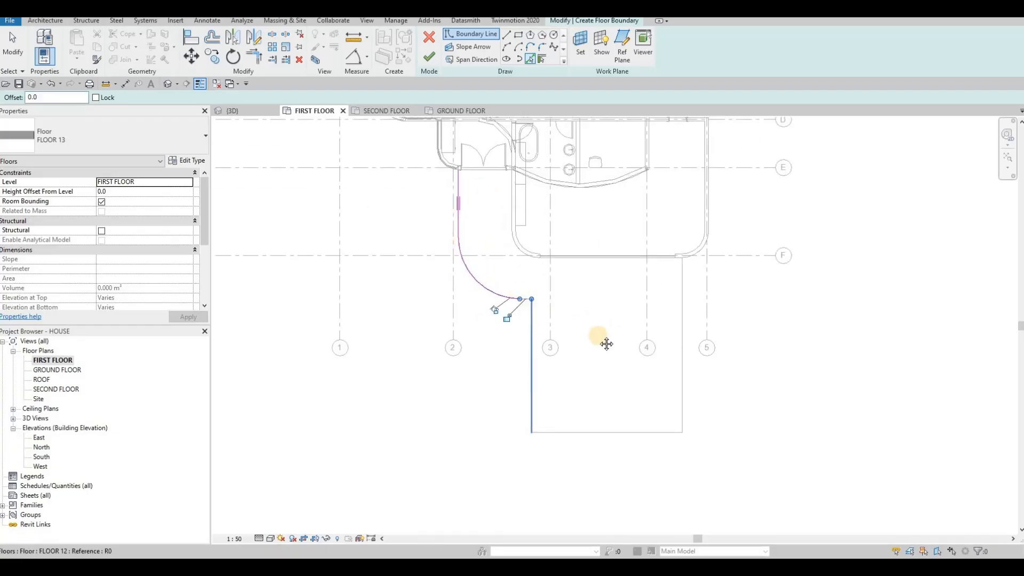
Draw a boundary line about 14777 mm long from the house's front corner at grid 1 to the driveway's outer edge
middle_click_drag(606, 344, 687, 395)
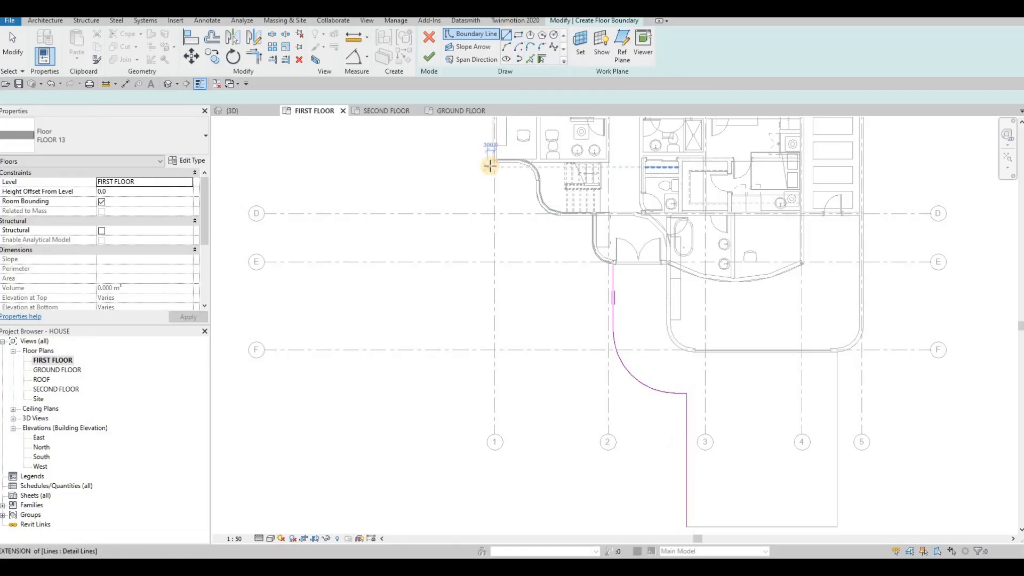
scroll(490, 155, "up", 2)
left_click(500, 331)
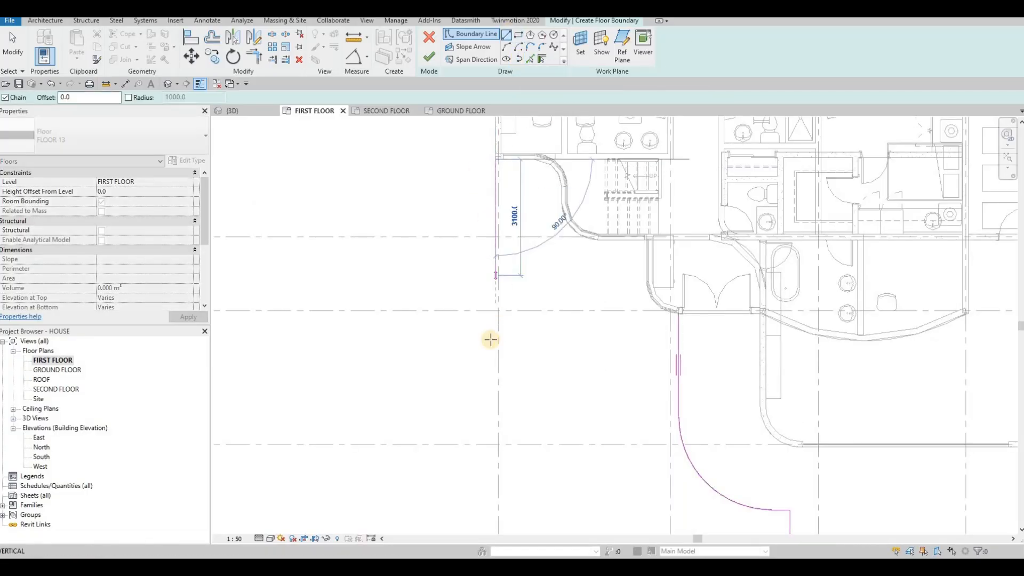
scroll(490, 338, "down", 2)
scroll(483, 442, "down", 2)
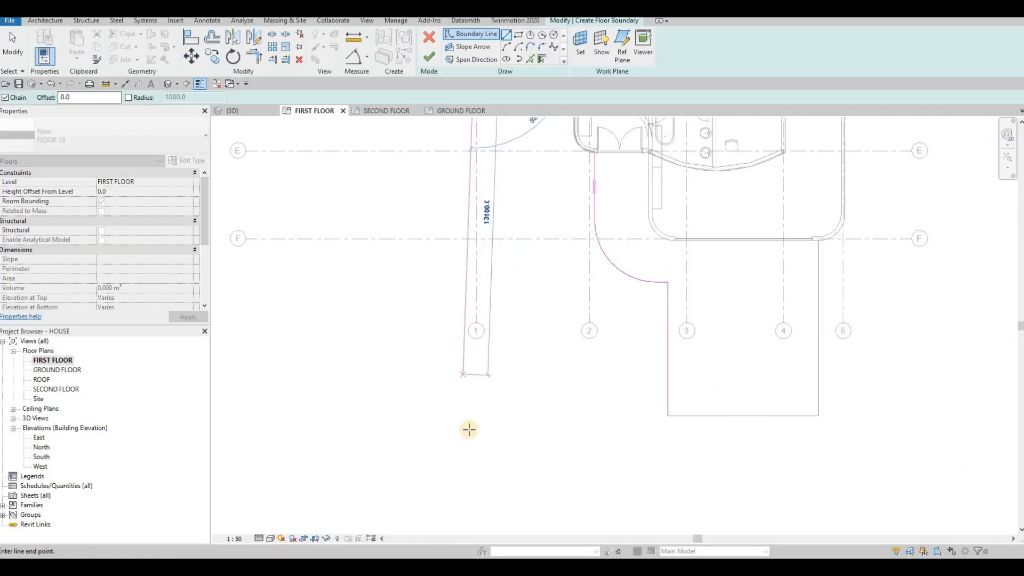
left_click(468, 415)
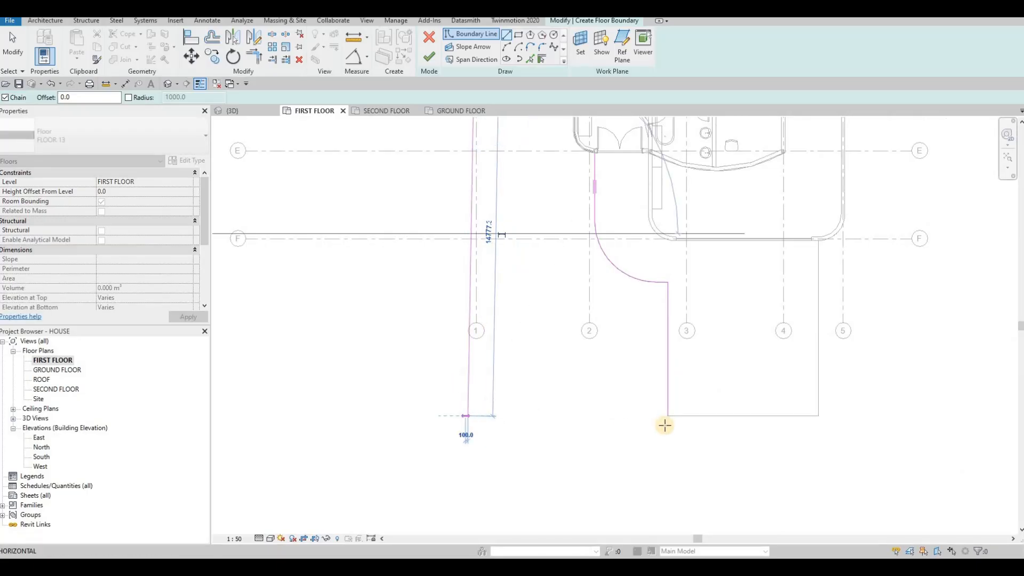
key("Escape")
Draw a horizontal boundary line from the driveway's outer corner partway toward the long side line
left_click(594, 414)
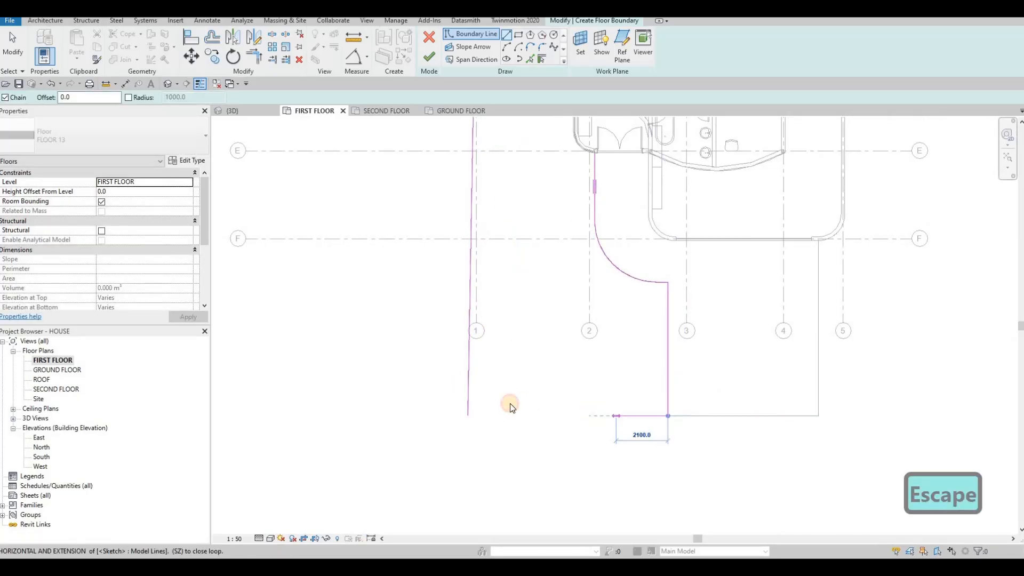
key("Escape")
key("Escape")
Straighten the long side boundary line to vertical by moving its lower end toward grid 1
left_click(473, 415)
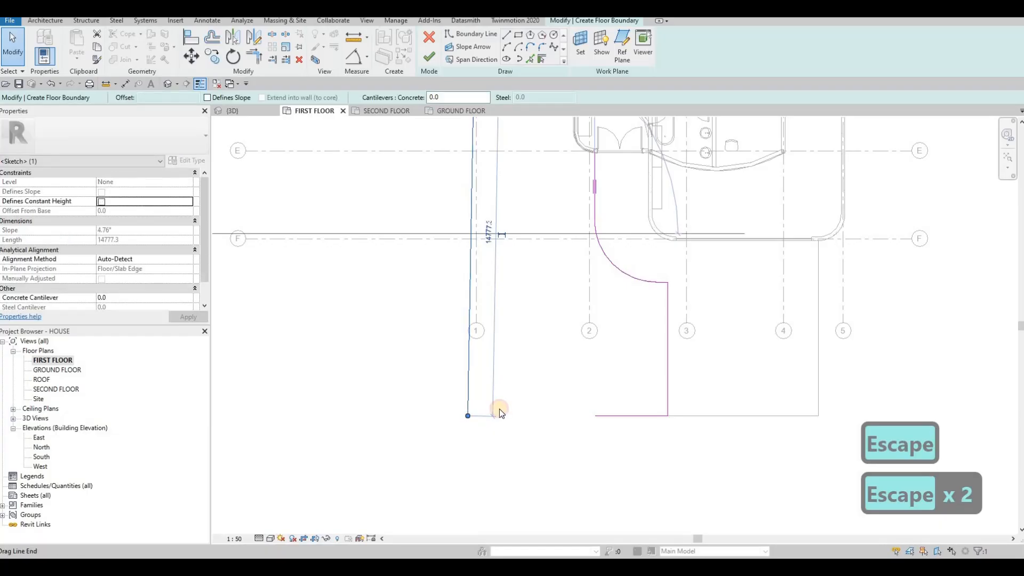
key("Escape")
key("Escape")
key("Escape")
Trim the horizontal boundary line and the long side line to a corner
key("t")
key("r")
left_click(616, 415)
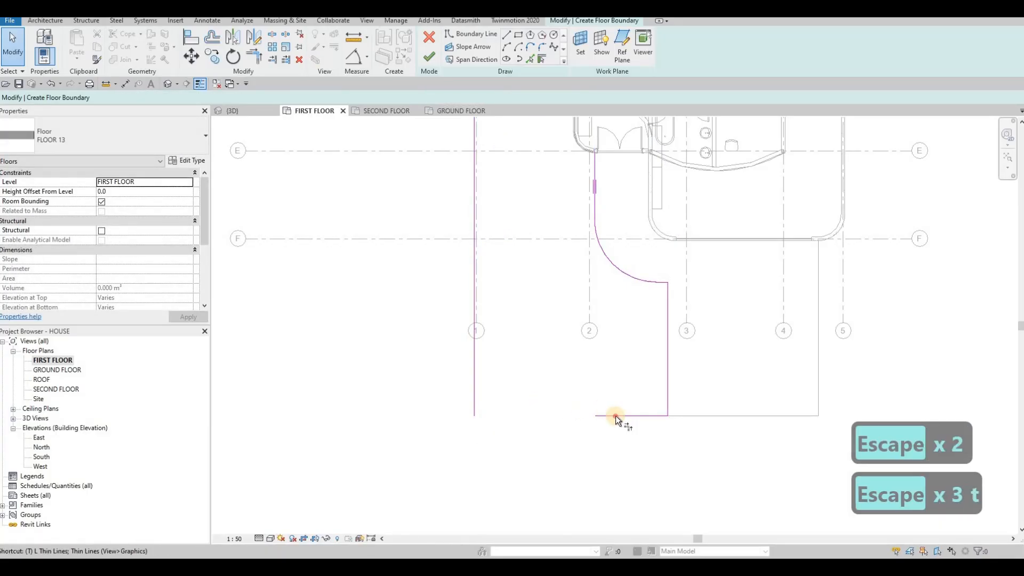
left_click(475, 361)
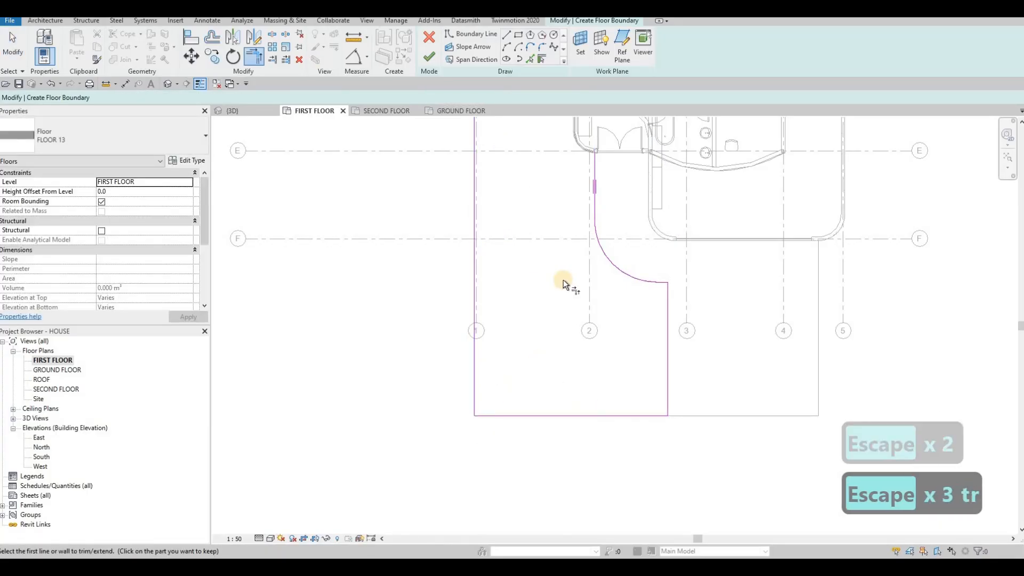
Pick the outward-curving house floor edge near the stairs and the straight edge beside it as boundary lines
middle_click_drag(537, 141, 552, 282)
scroll(568, 262, "up", 3)
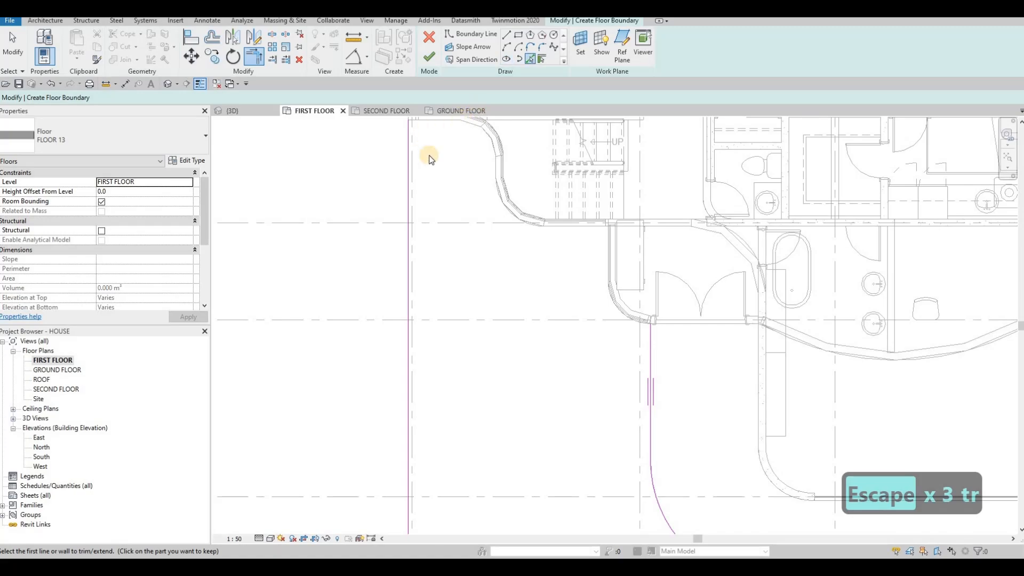
middle_click_drag(457, 192, 459, 244)
scroll(460, 244, "up", 2)
middle_click_drag(414, 124, 432, 198)
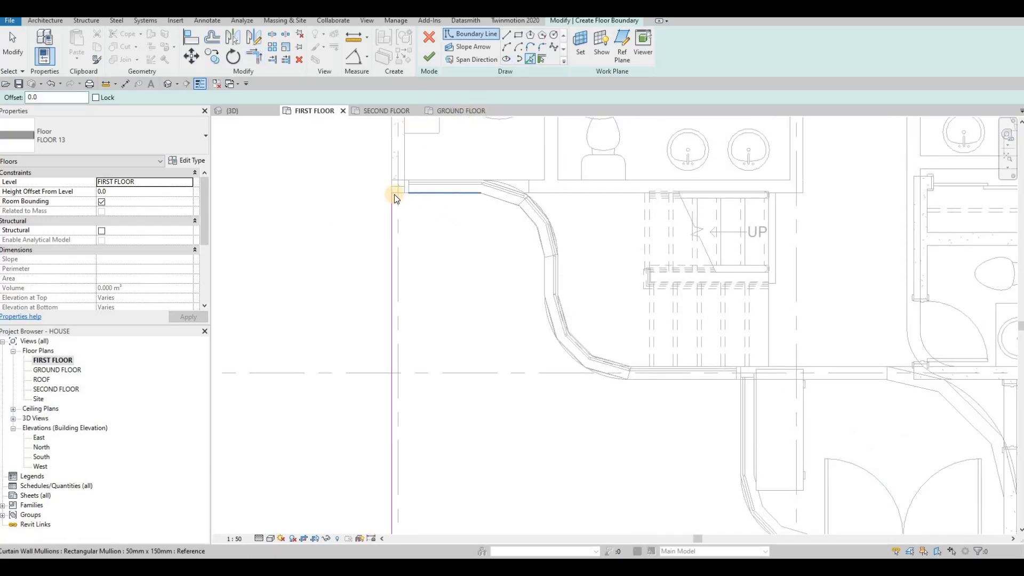
scroll(545, 319, "up", 1)
left_click(549, 320)
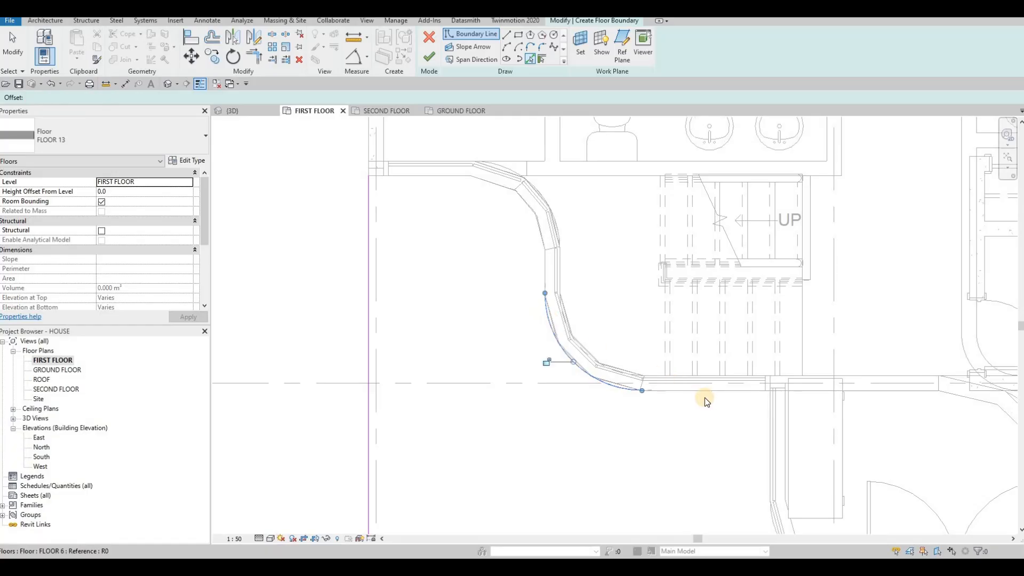
left_click(703, 393)
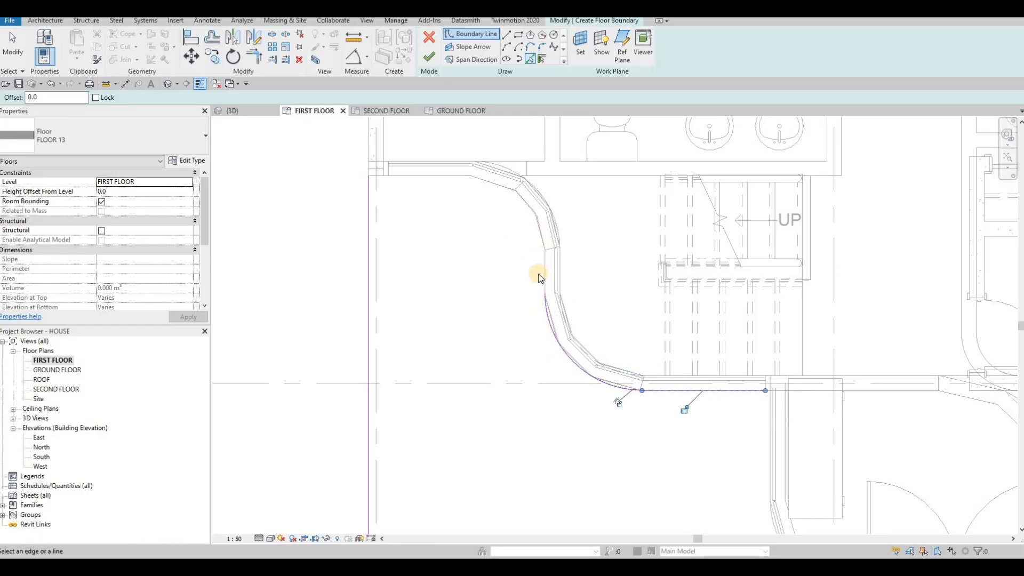
Switch to the 3D view and pick the straight stone base edge at the house corner as a boundary line
scroll(545, 308, "up", 2)
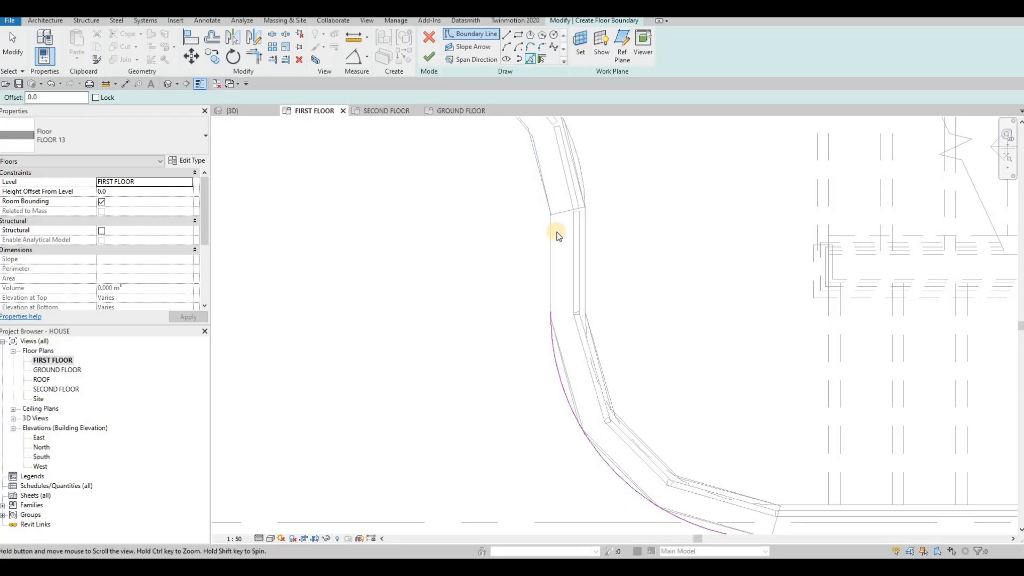
scroll(555, 231, "down", 2)
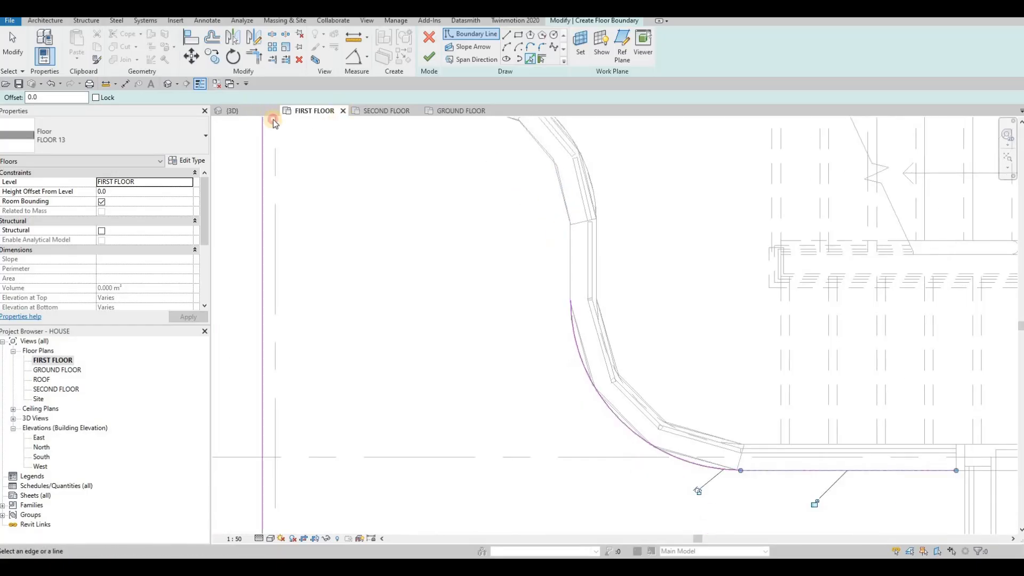
left_click(272, 118)
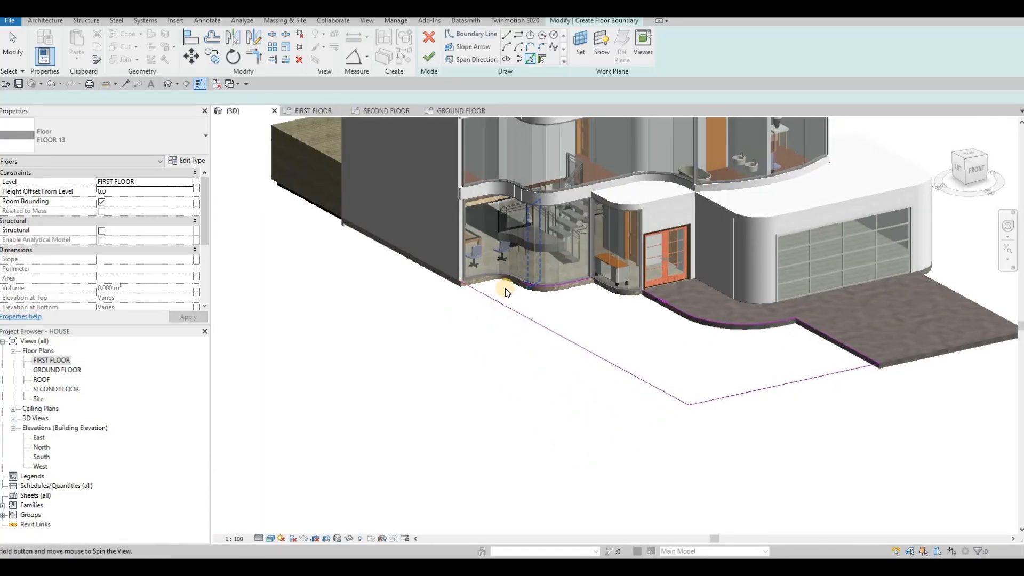
scroll(505, 288, "up", 6)
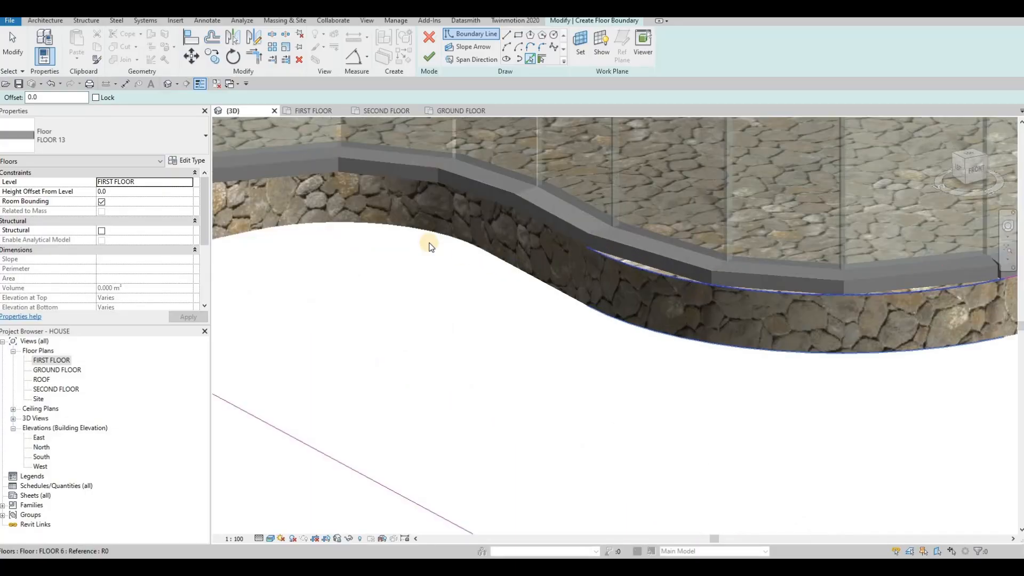
middle_click_drag(248, 216, 507, 228)
middle_click_drag(226, 247, 338, 258)
left_click(329, 258)
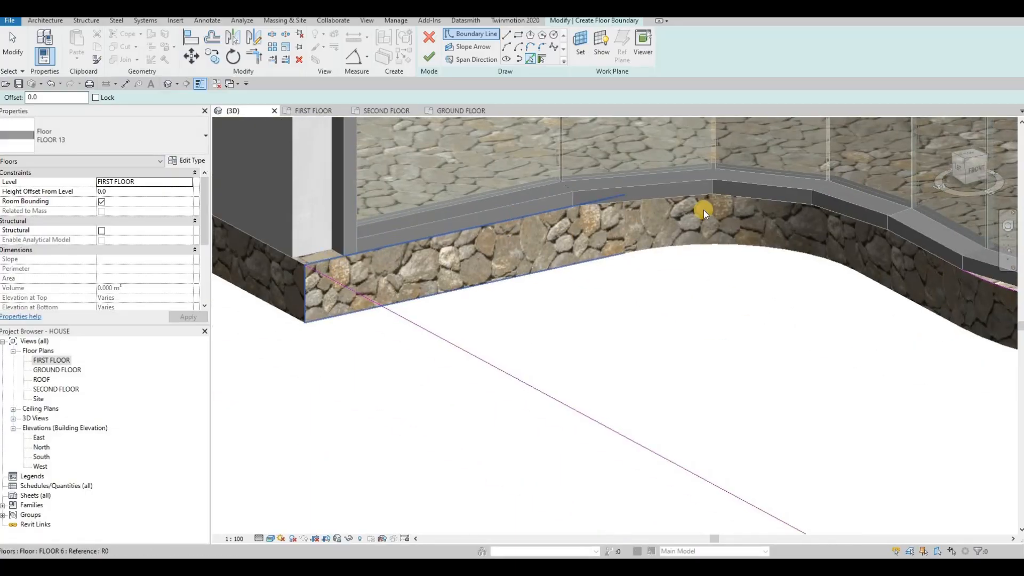
Add the inward-curving edge of the stone base beside the straight corner edge to the floor boundary
middle_click_drag(873, 234, 873, 197, "shift")
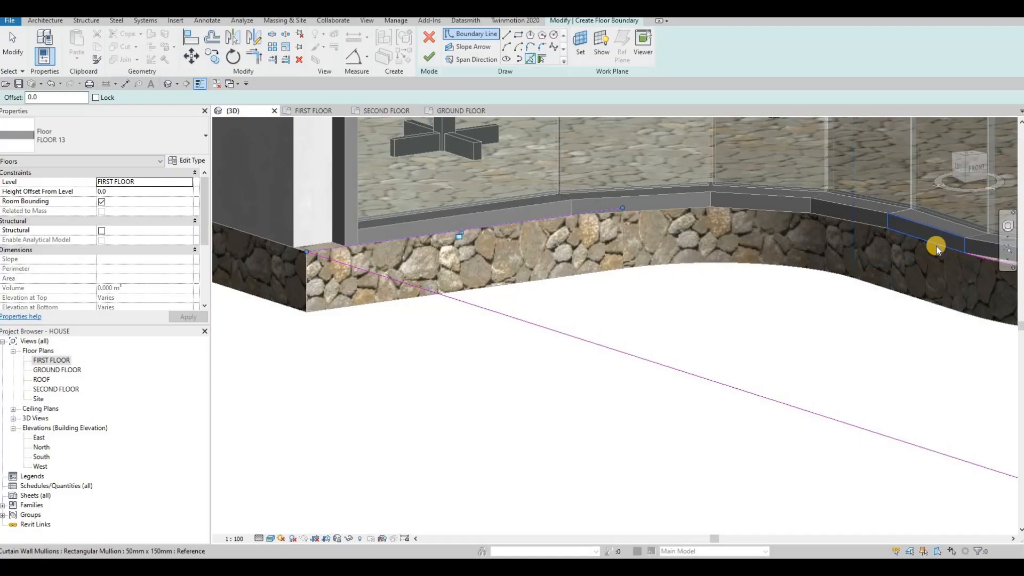
scroll(938, 246, "up", 3)
key("Tab")
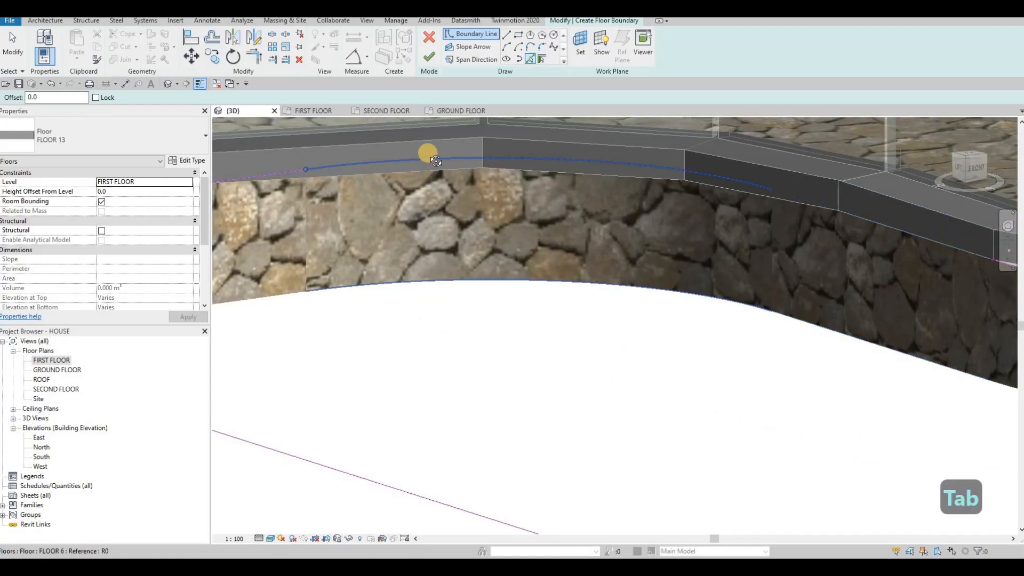
Pick the remaining stone base edges beneath the curved storefront as floor boundary lines
middle_click_drag(451, 165, 482, 204, "shift")
middle_click_drag(671, 185, 466, 174)
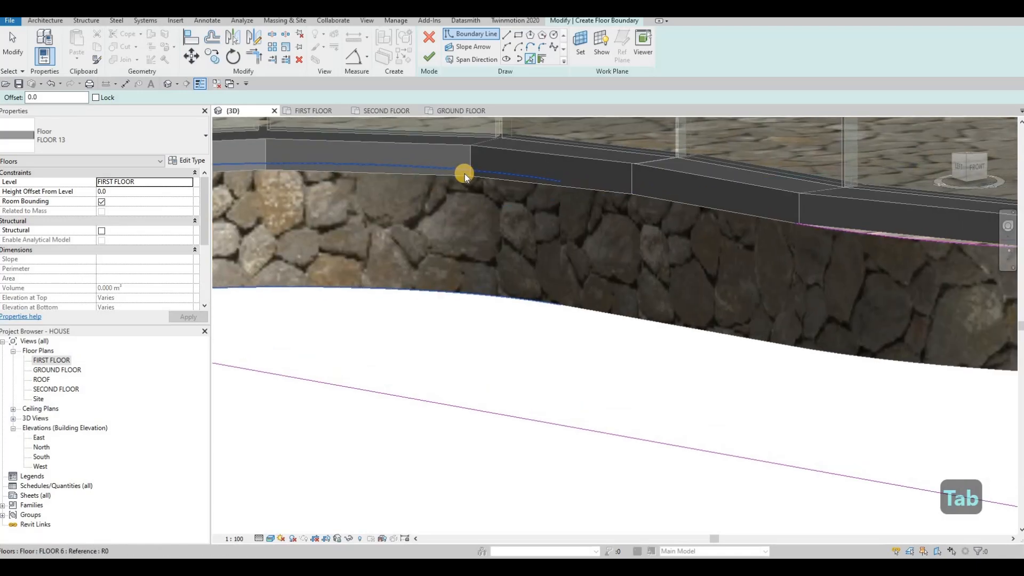
middle_click_drag(528, 222, 520, 245)
left_click(537, 230)
middle_click_drag(718, 236, 564, 222)
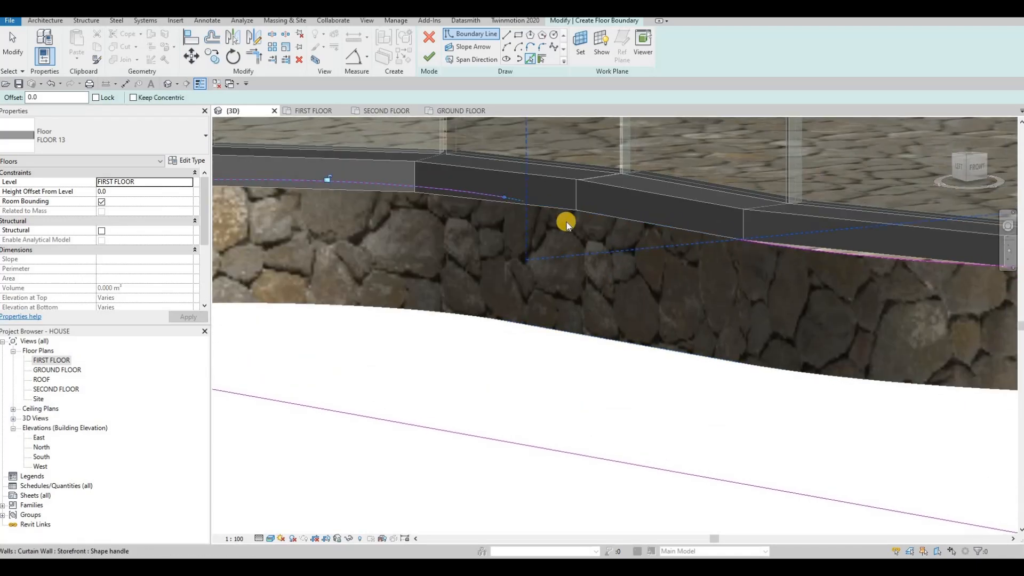
left_click(525, 213)
mouse_move(540, 212)
middle_mouse_down("shift")
mouse_move(545, 260)
mouse_move(434, 229)
mouse_move(669, 255)
mouse_move(689, 238)
middle_mouse_up("shift")
scroll(688, 238, "up", 2)
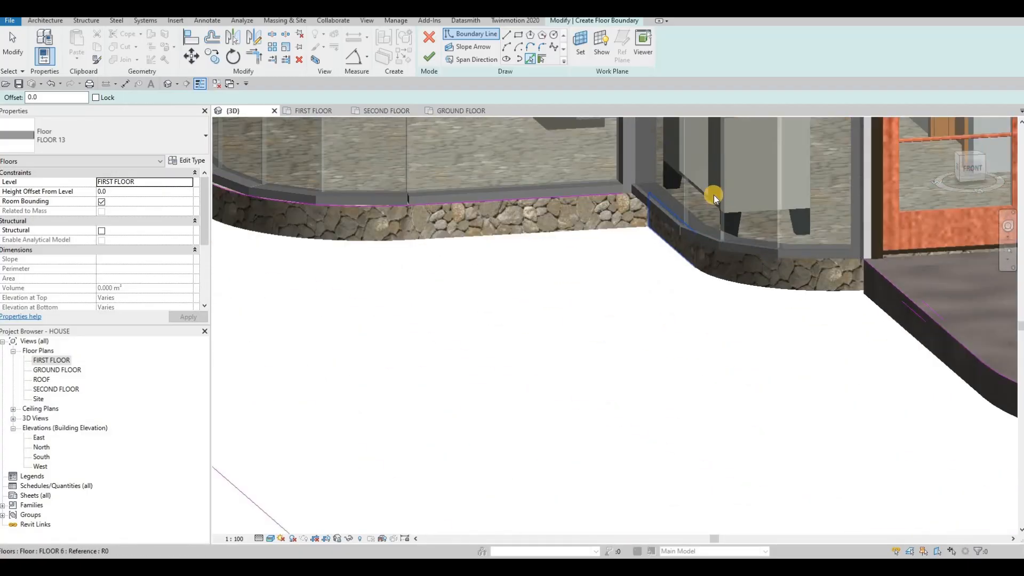
Add the straight stone base edge just around the storefront corner to the floor boundary
mouse_move(714, 195)
middle_mouse_down("shift")
mouse_move(689, 177)
mouse_move(697, 193)
middle_mouse_up("shift")
scroll(699, 193, "up", 2)
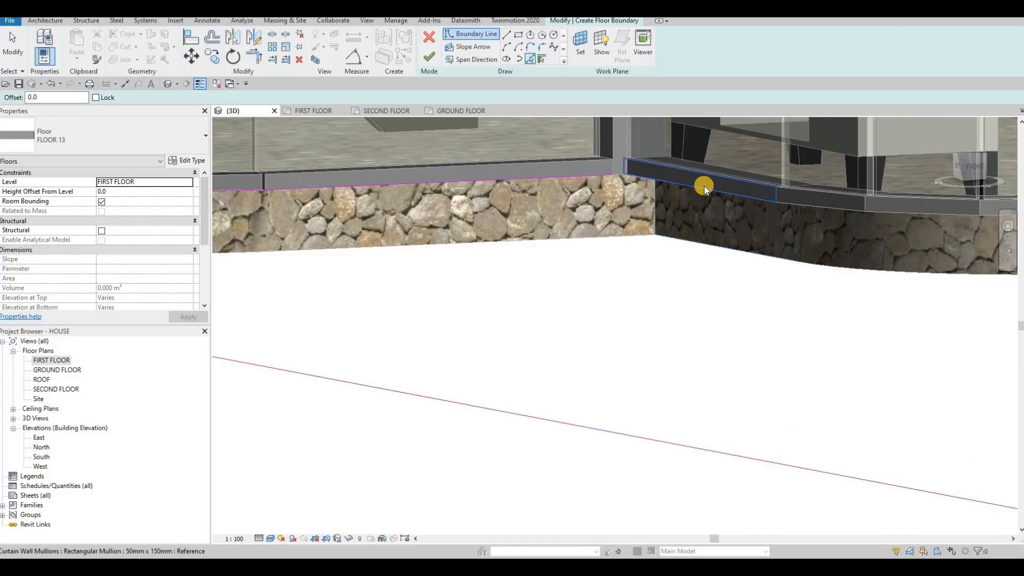
key("Tab")
key("Tab")
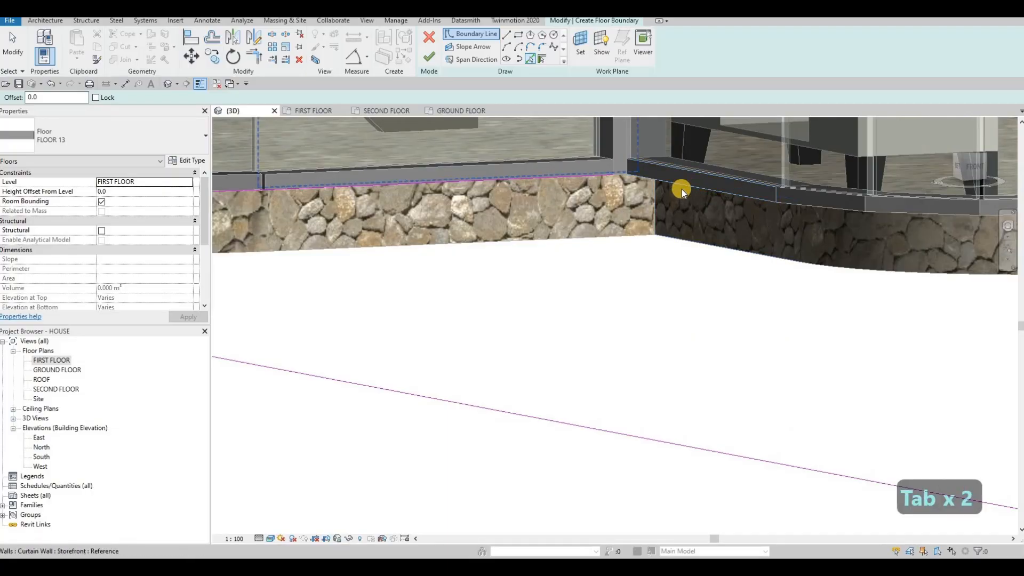
left_click(690, 191)
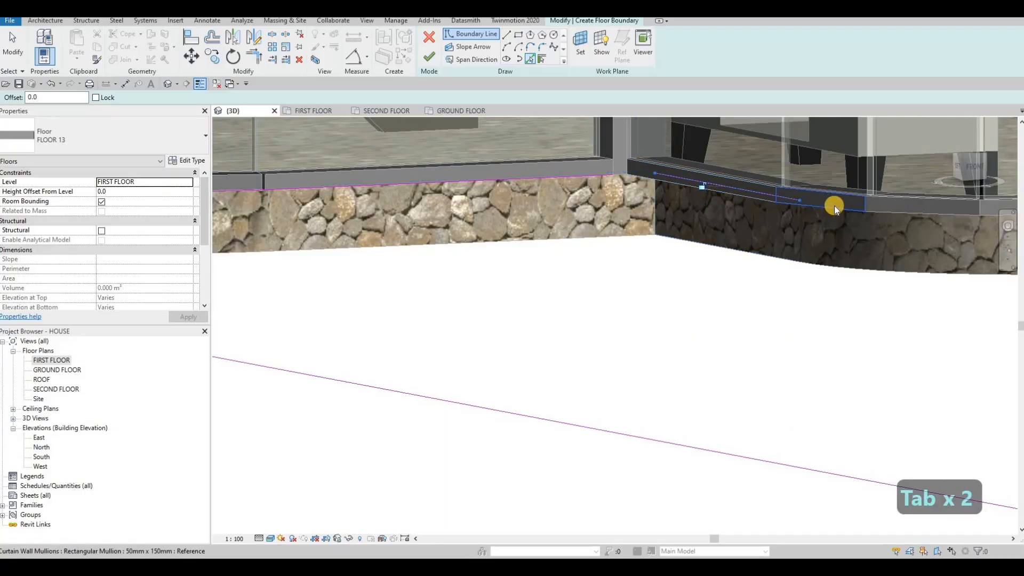
Add the curved stone base edge that runs up to the entrance platform to the floor boundary
key("Tab")
key("Tab")
key("Tab")
key("Tab")
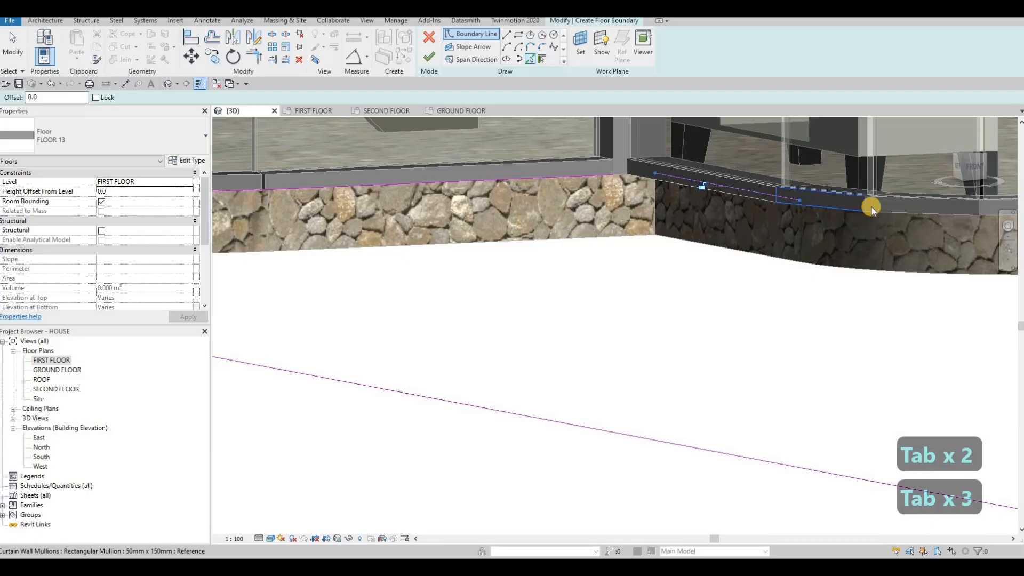
middle_click_drag(738, 199, 520, 185)
key("Tab")
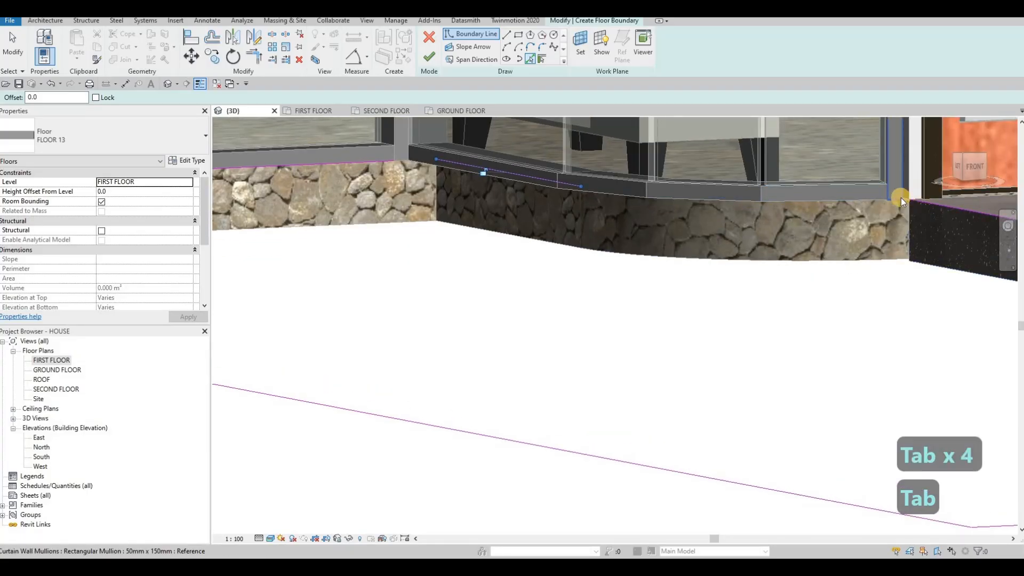
scroll(888, 213, "up", 5)
key("Tab")
key("Tab")
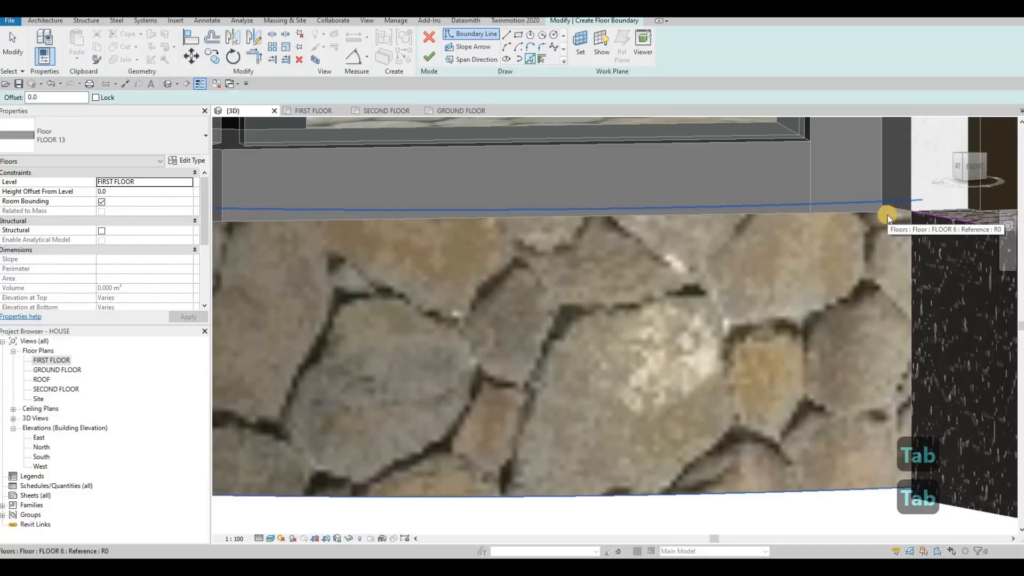
scroll(889, 207, "down", 2)
scroll(854, 211, "down", 2)
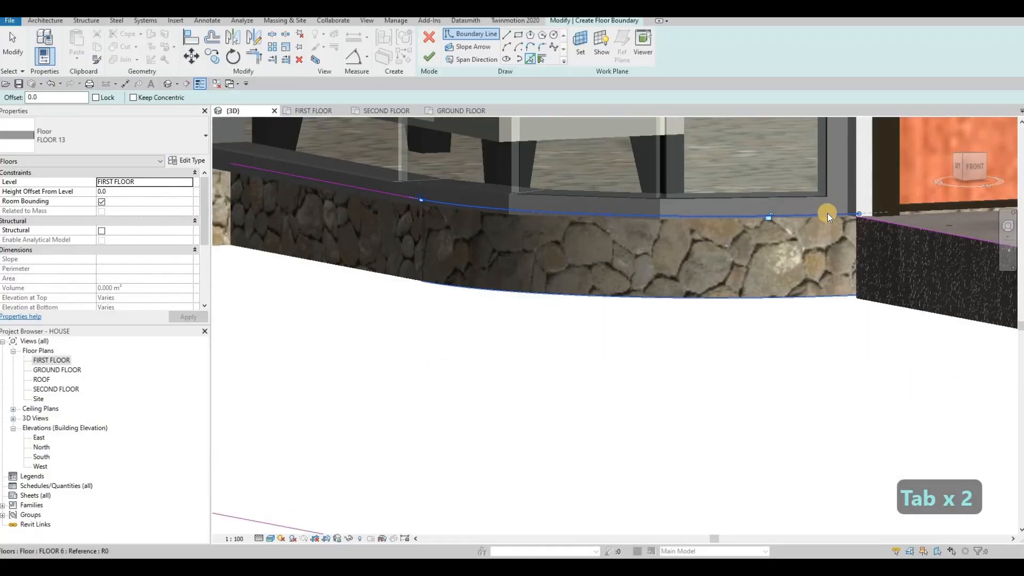
scroll(830, 240, "up", 6)
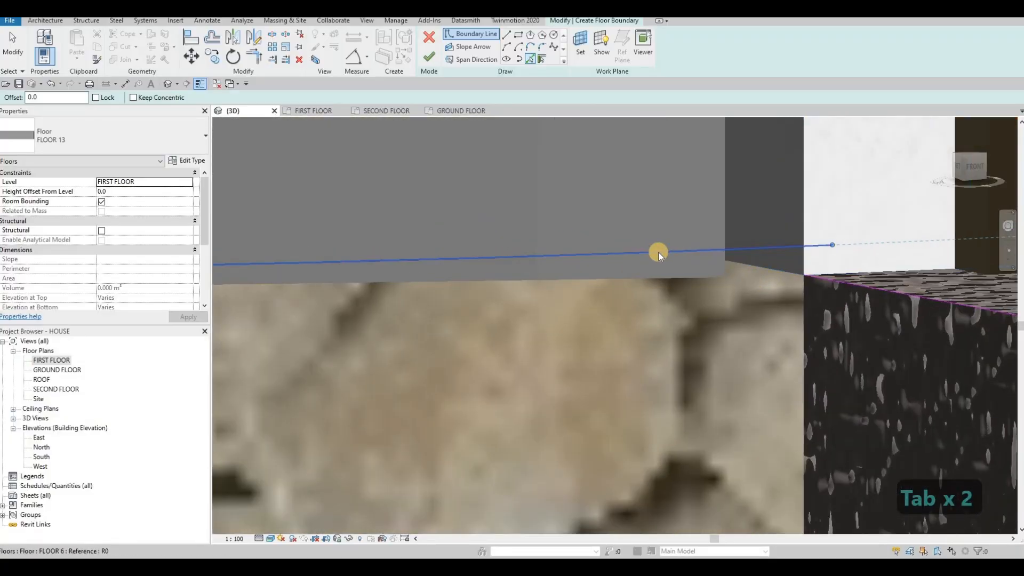
scroll(504, 256, "down", 3)
Trim the long straight storefront boundary line and the side line next to it to a corner
middle_click_drag(697, 262, 832, 270)
middle_click_drag(469, 252, 811, 266)
scroll(811, 267, "down", 1)
middle_click_drag(309, 229, 512, 237)
middle_click_drag(280, 211, 555, 242)
key("Escape")
key("t")
key("r")
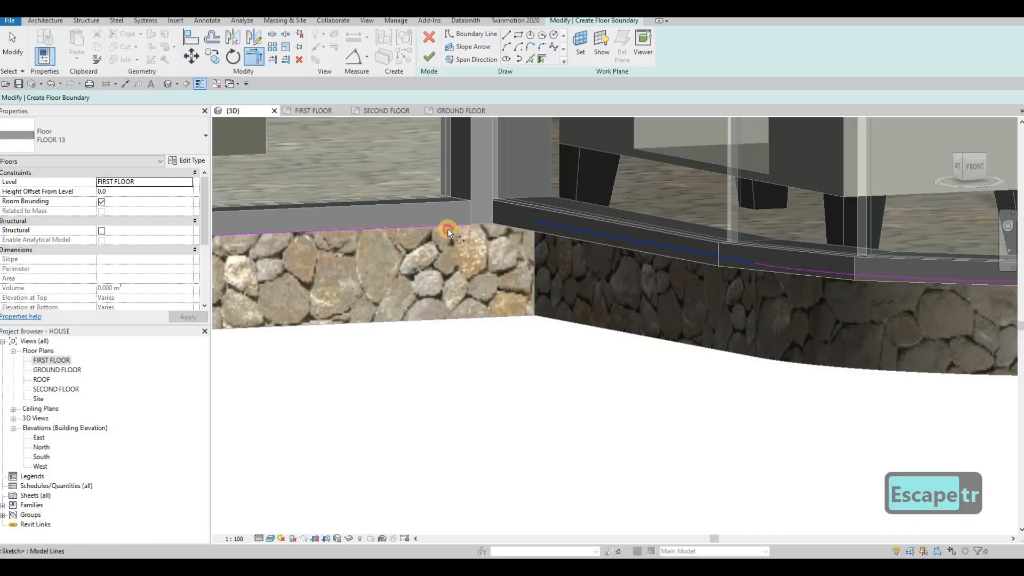
scroll(711, 254, "down", 3)
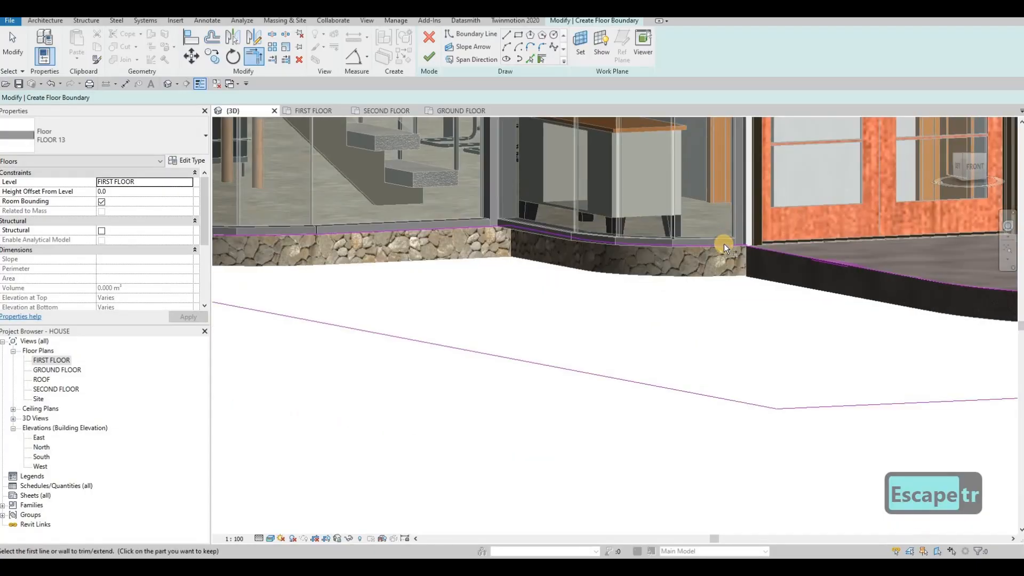
scroll(738, 236, "up", 3)
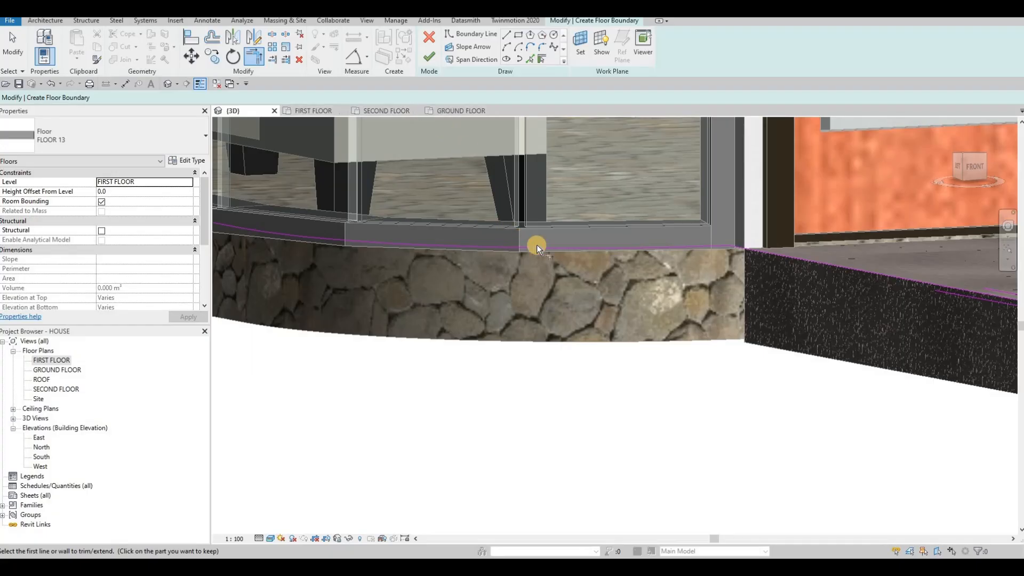
scroll(569, 249, "down", 6)
middle_click_drag(528, 306, 488, 344, "shift")
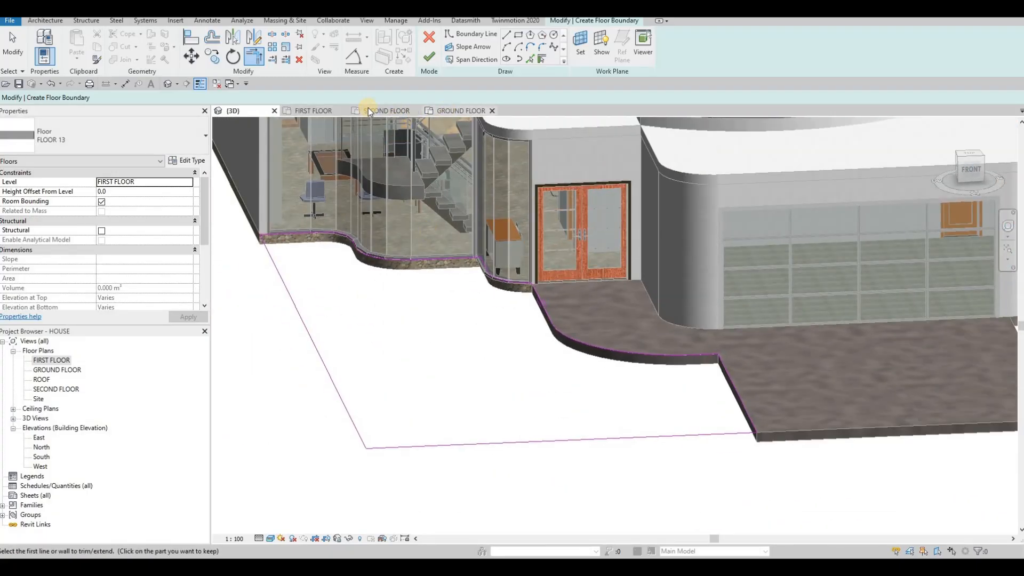
In the first-floor plan, pick the driveway's outer side edge as a boundary line
left_click(310, 109)
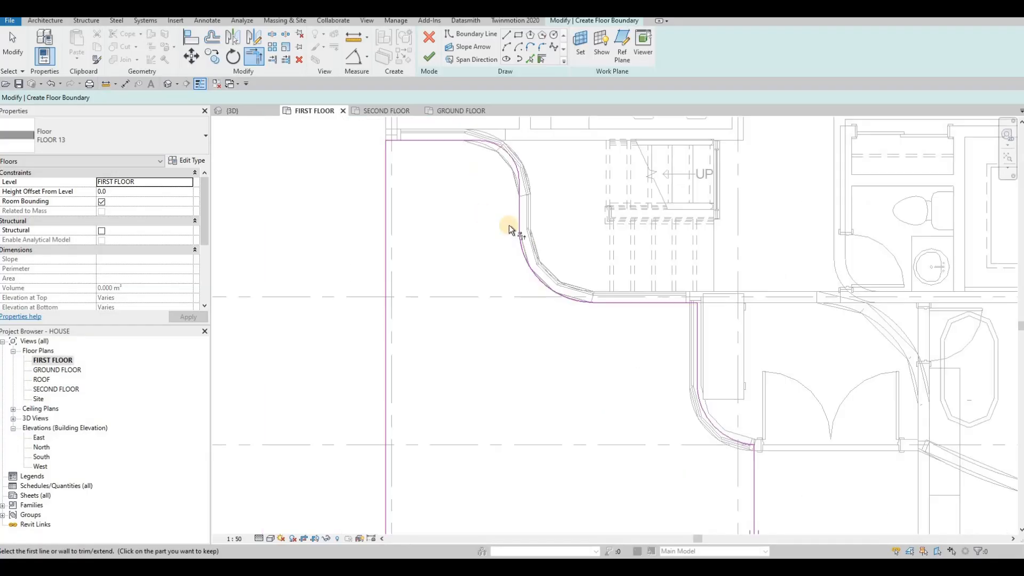
scroll(481, 222, "down", 1)
middle_click_drag(459, 221, 414, 209)
scroll(480, 217, "down", 2)
middle_click_drag(523, 226, 395, 201)
scroll(494, 213, "down", 3)
mouse_move(496, 212)
middle_mouse_down()
mouse_move(406, 184)
mouse_move(438, 162)
middle_mouse_up()
scroll(515, 209, "down", 1)
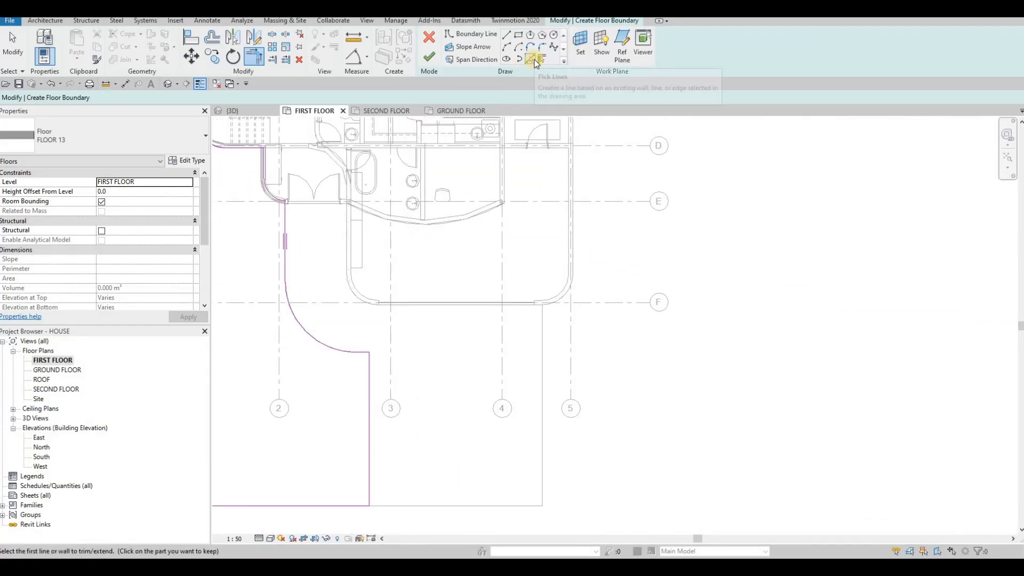
left_click(547, 244)
key("Escape")
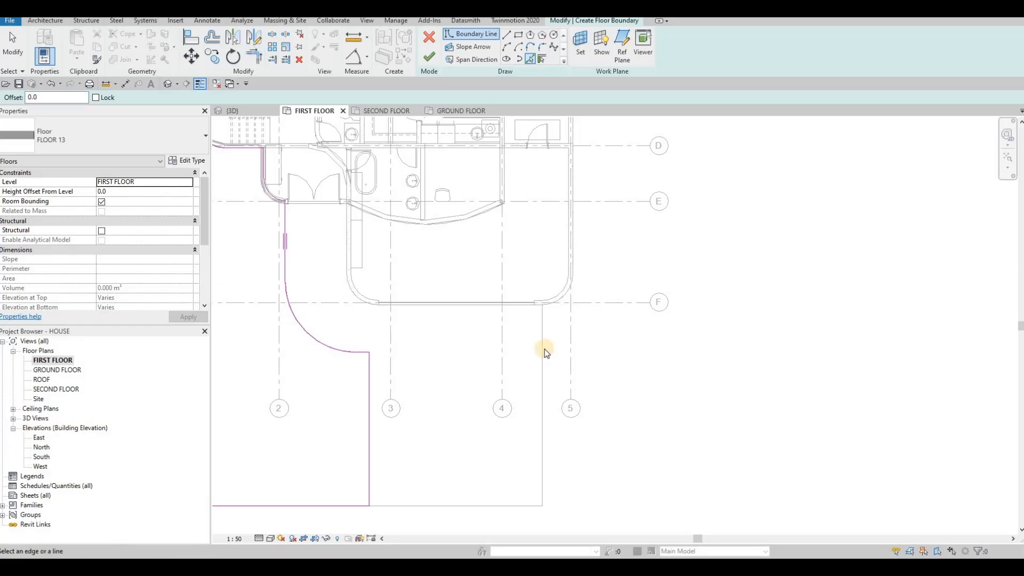
left_click(541, 354)
middle_click_drag(489, 350, 556, 252)
scroll(556, 252, "down", 1)
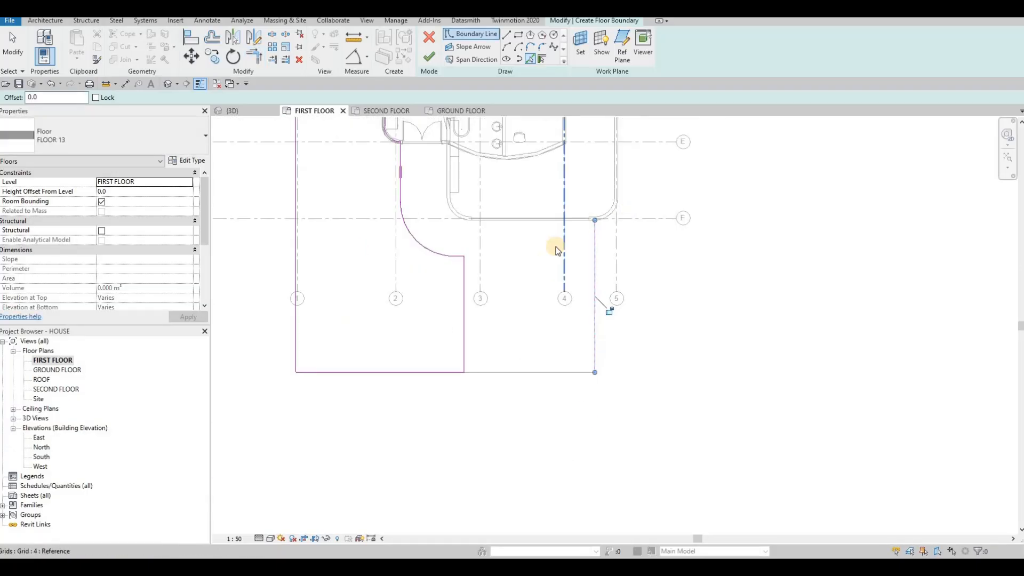
middle_click_drag(491, 311, 489, 317)
key("Escape")
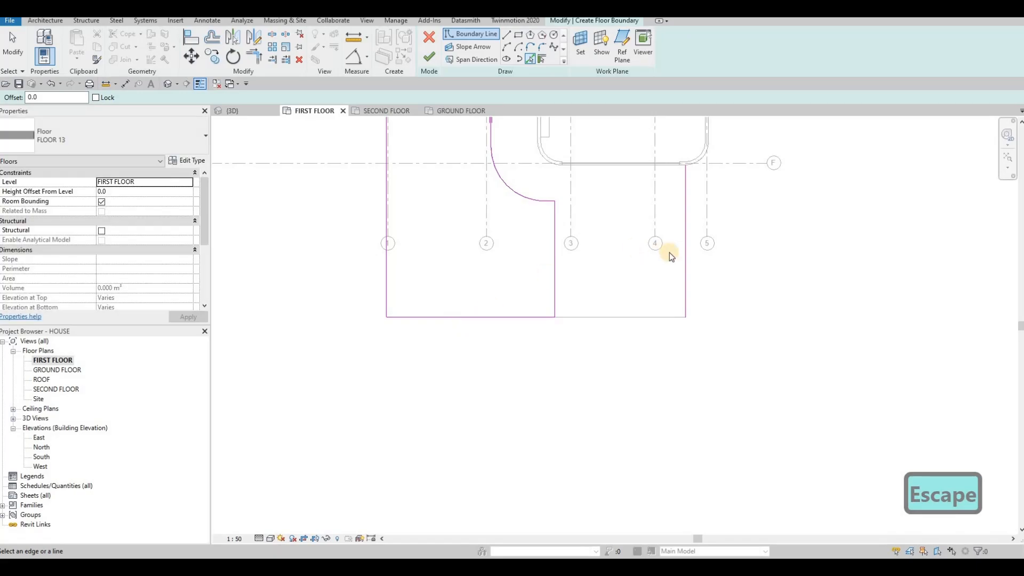
middle_click_drag(532, 286, 525, 295)
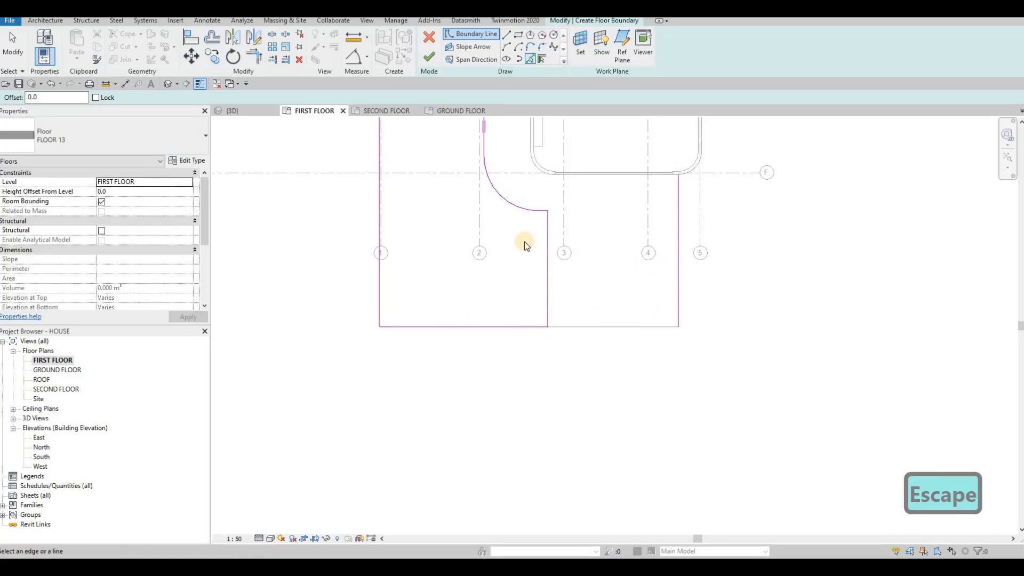
scroll(496, 156, "down", 1)
middle_click_drag(495, 156, 535, 253)
scroll(536, 252, "down", 3)
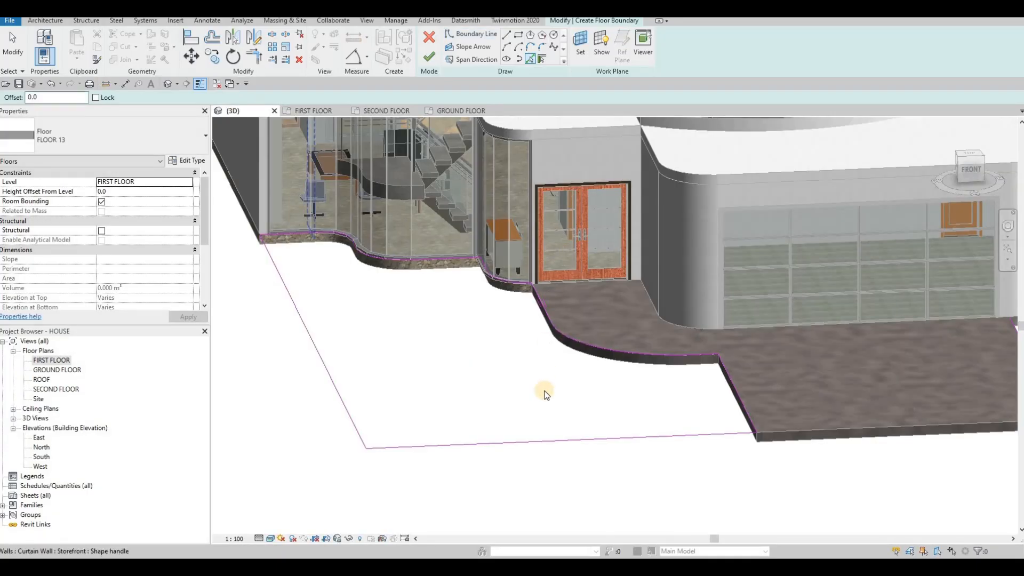
Try to finish the sketch in the 3D view, and undo the extra boundary lines at the garage and driveway
scroll(544, 393, "down", 2)
middle_click_drag(567, 424, 542, 358)
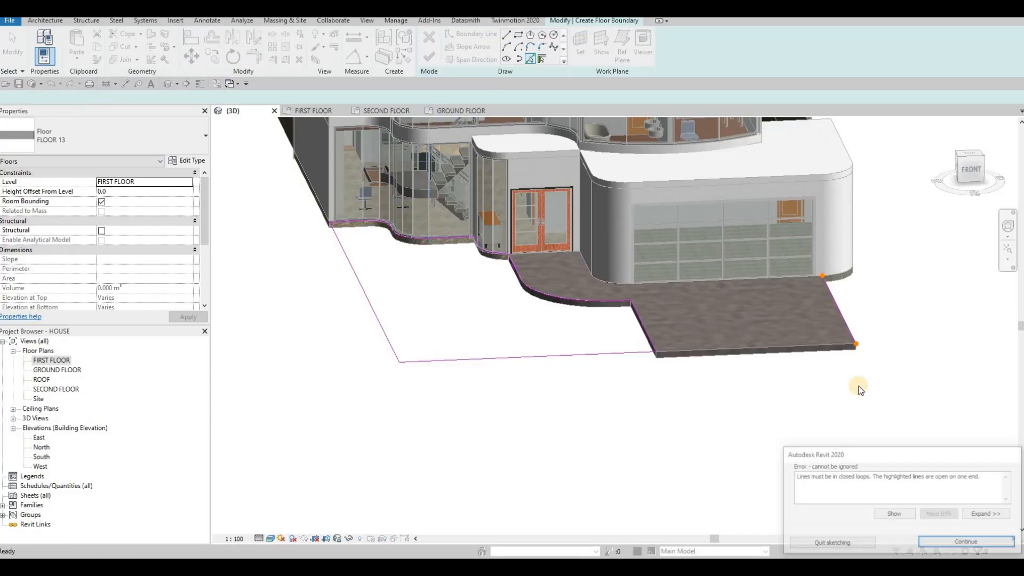
key("Escape")
key("Escape")
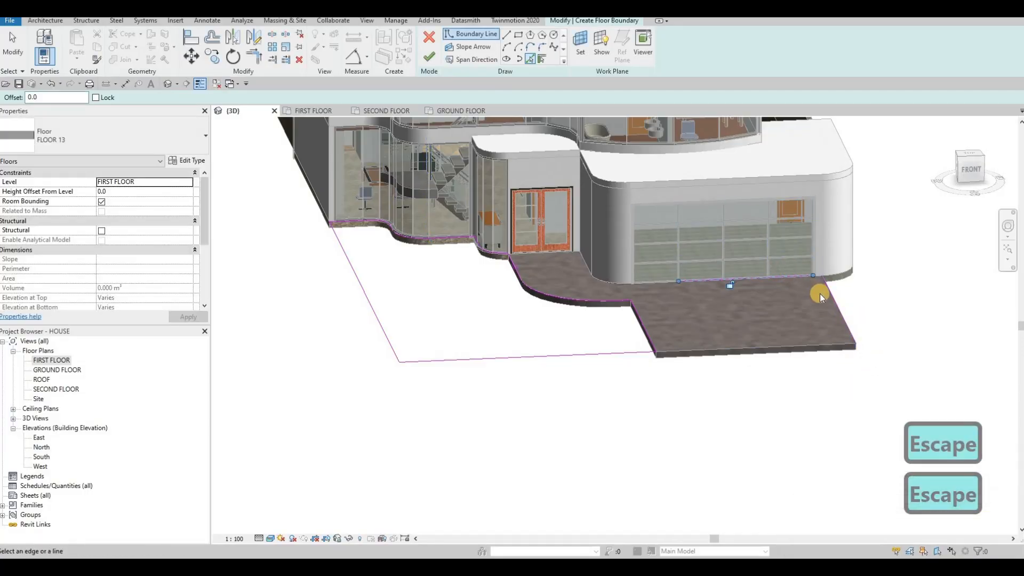
key("ctrl+z")
key("ctrl+z")
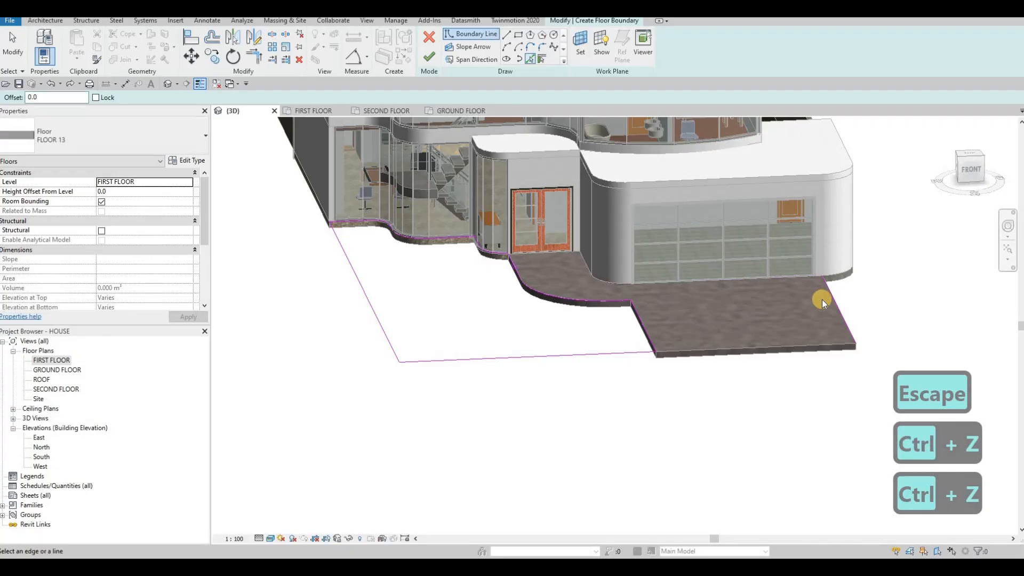
key("ctrl+z")
Finish the sketch to create the floor between the storefront, walkway and driveway
left_click(429, 60)
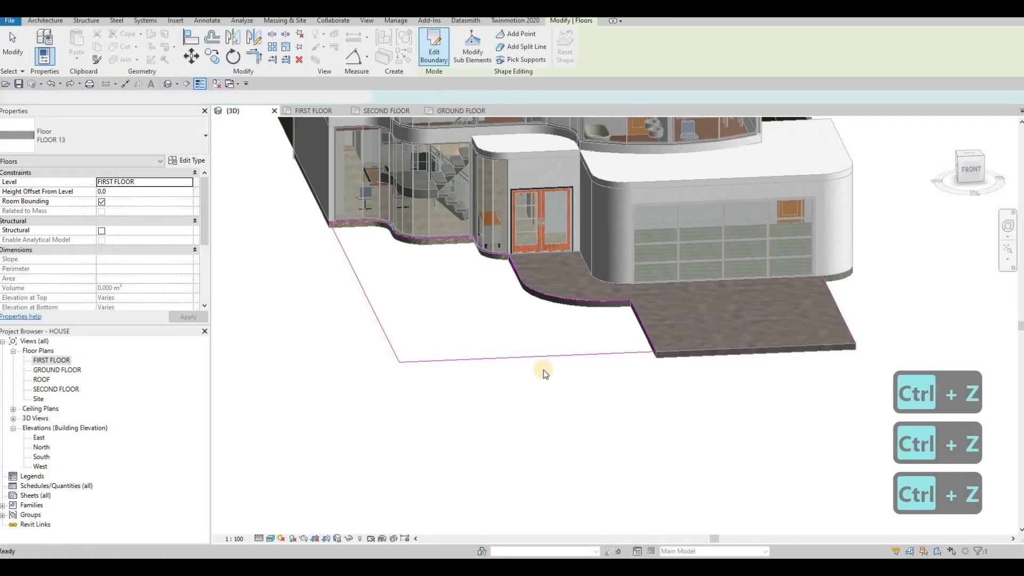
key("Escape")
key("Escape")
Reopen the new floor's boundary and pick the driveway's outer side edge and the garage's rounded front corner
left_click(442, 56)
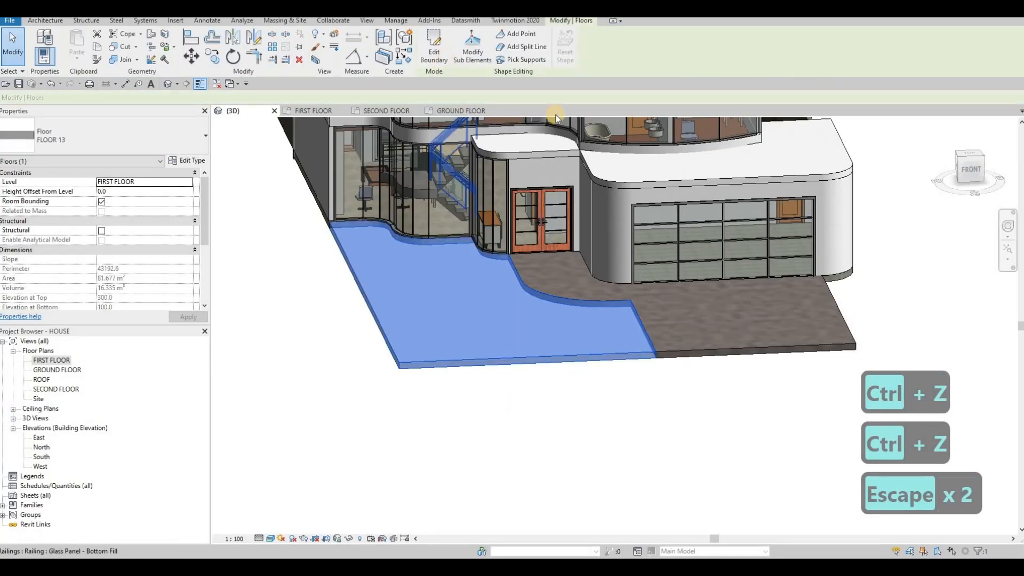
mouse_move(729, 384)
middle_mouse_down("shift")
mouse_move(631, 380)
mouse_move(517, 124)
mouse_move(528, 119)
middle_mouse_up("shift")
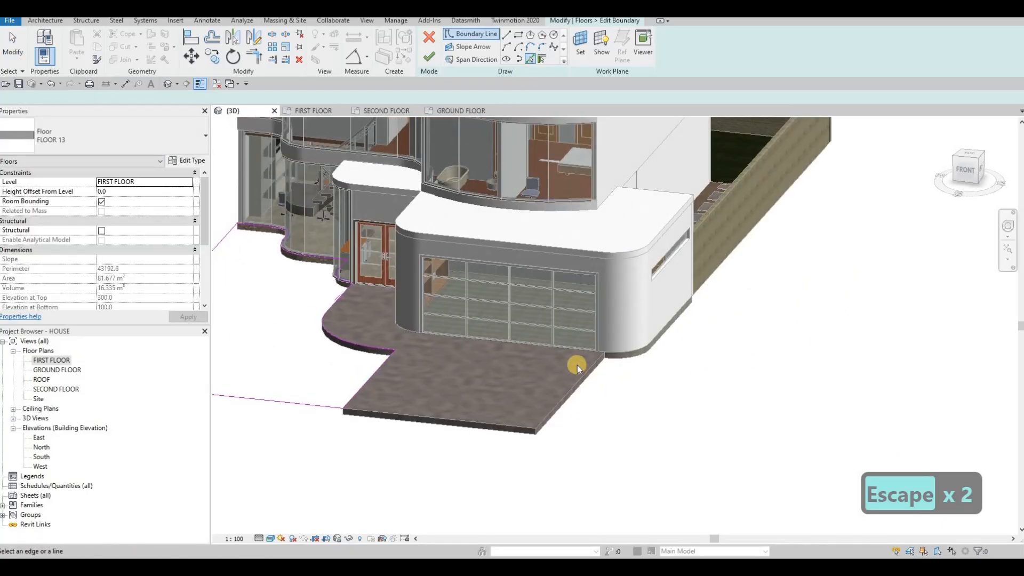
scroll(577, 365, "up", 6)
scroll(650, 310, "up", 3)
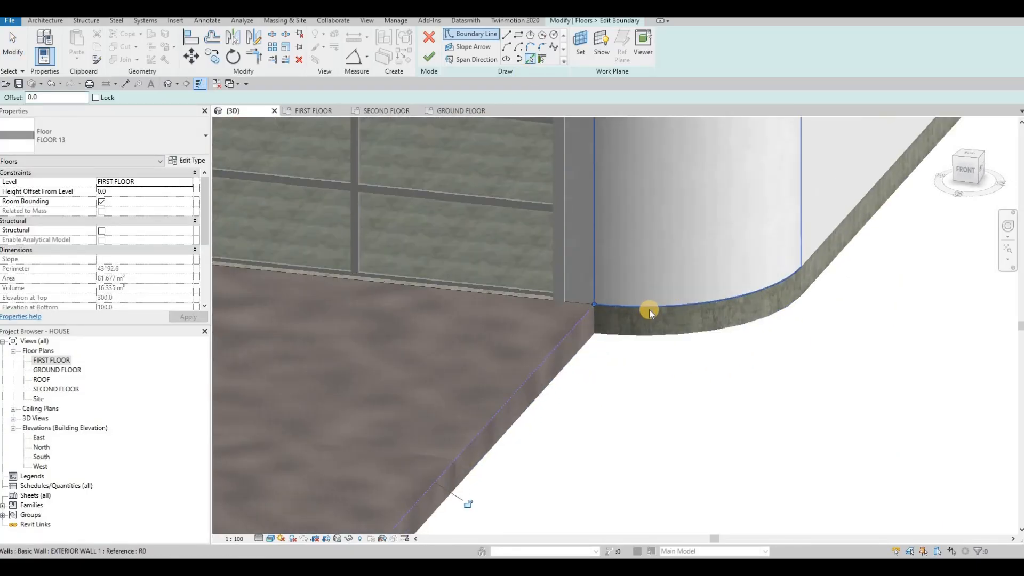
left_click(649, 302)
scroll(546, 394, "down", 5)
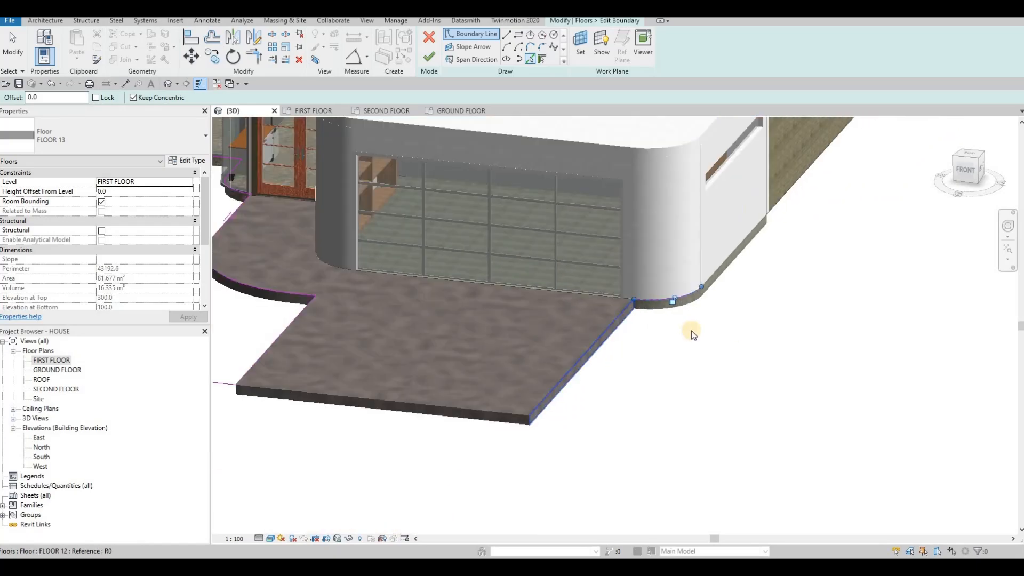
middle_click_drag(414, 113, 333, 124, "shift")
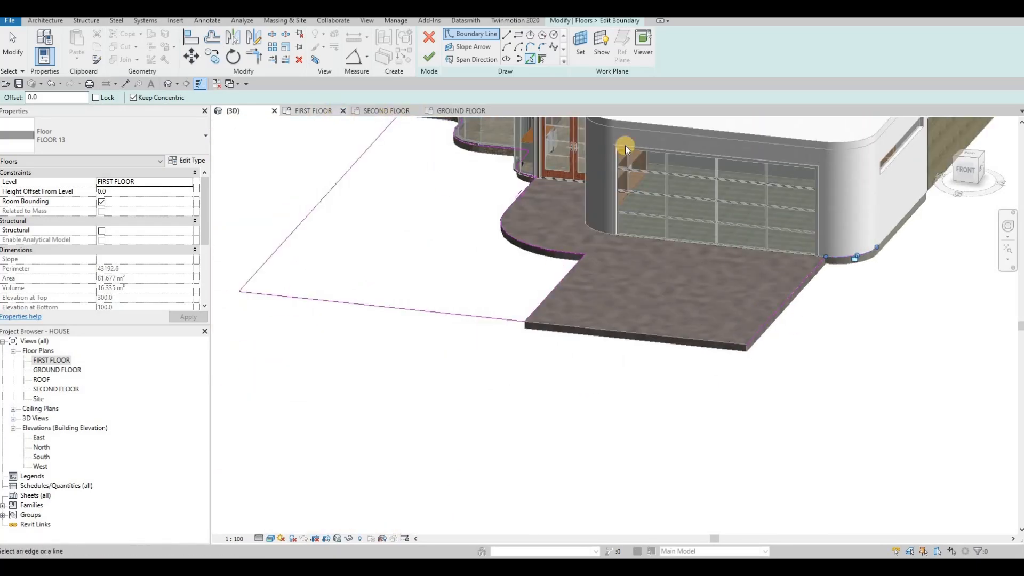
In the first-floor plan, draw boundary lines from the garage's rounded corner forward 9600 mm, across 1075 mm, and back to the driveway's side edge
key("ctrl+Tab")
scroll(596, 252, "up", 3)
key("Escape")
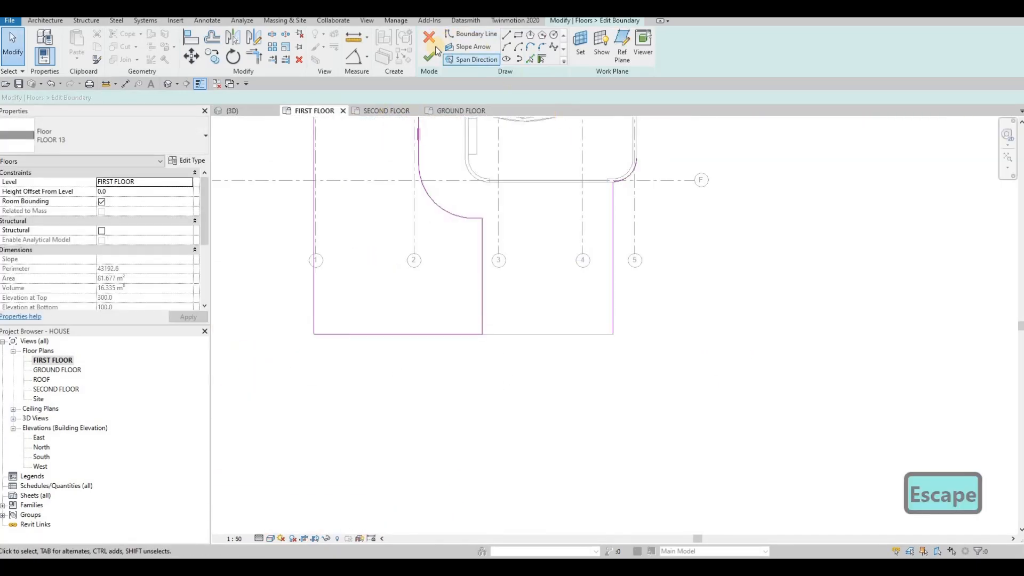
key("b")
key("l")
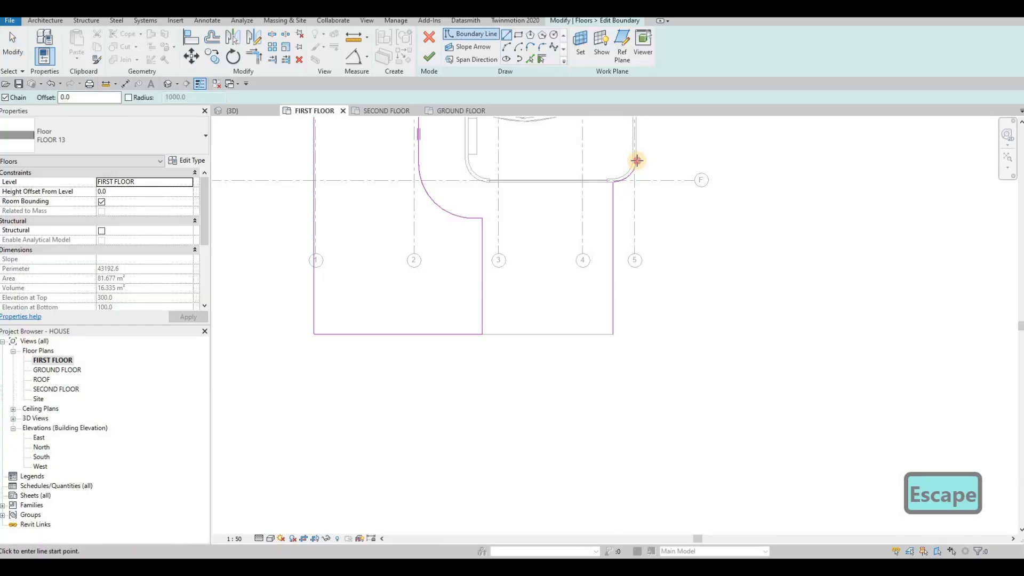
left_click(636, 159)
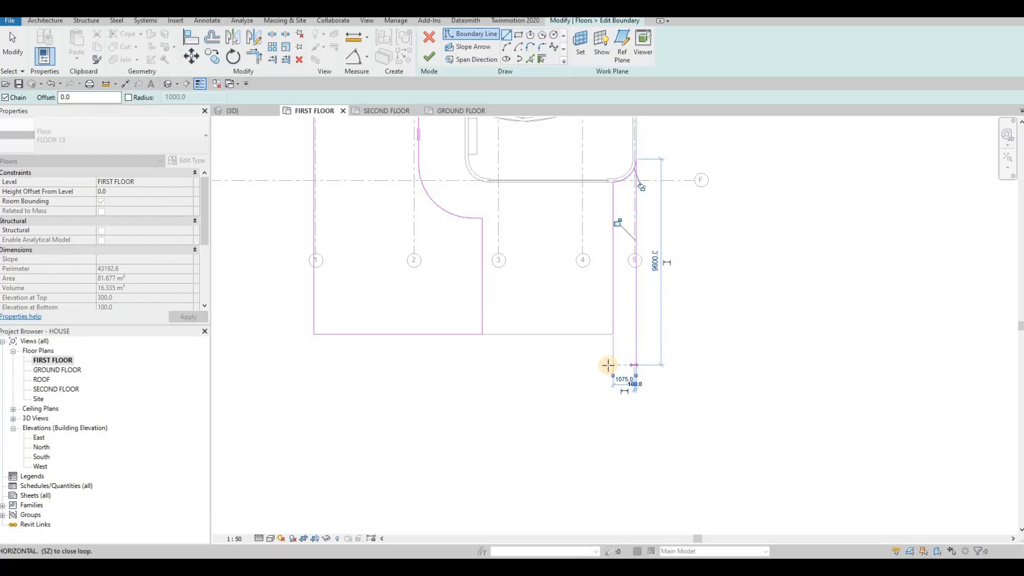
left_click(611, 365)
left_click(611, 338)
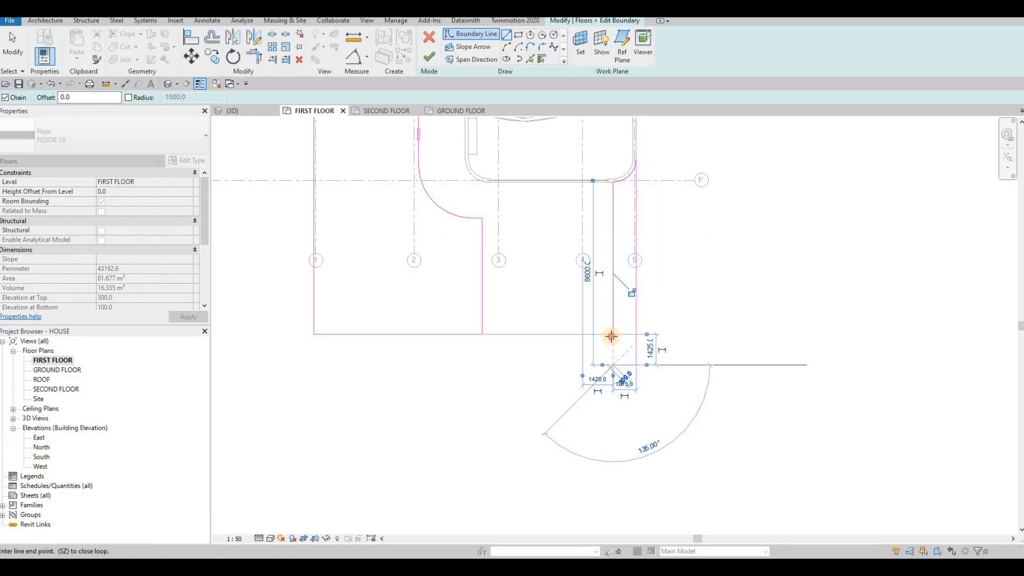
left_click(613, 339)
key("Escape")
Move the grass floor's front boundary line outward to line up with the end of the narrow strip beside the driveway
middle_click_drag(459, 340, 552, 315)
key("Escape")
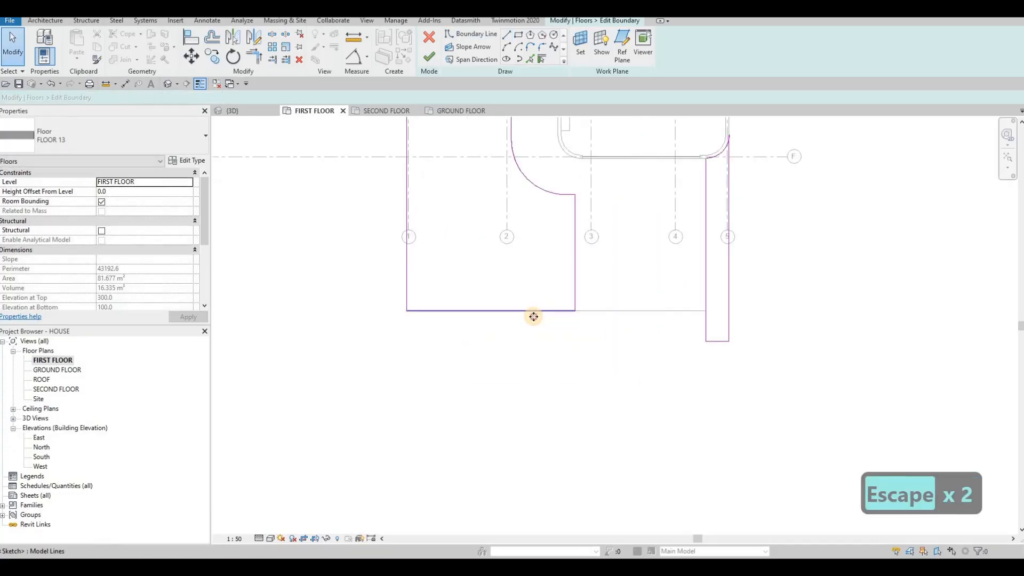
left_click_drag(552, 312, 530, 346)
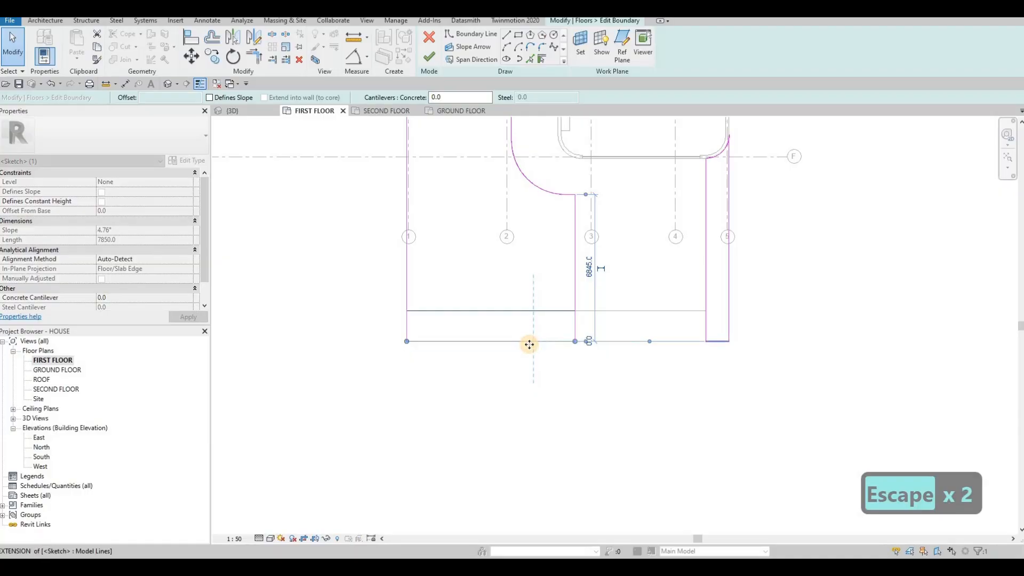
key("Escape")
Measure the length of the narrow strip beside the driveway with an aligned dimension
left_click(722, 340)
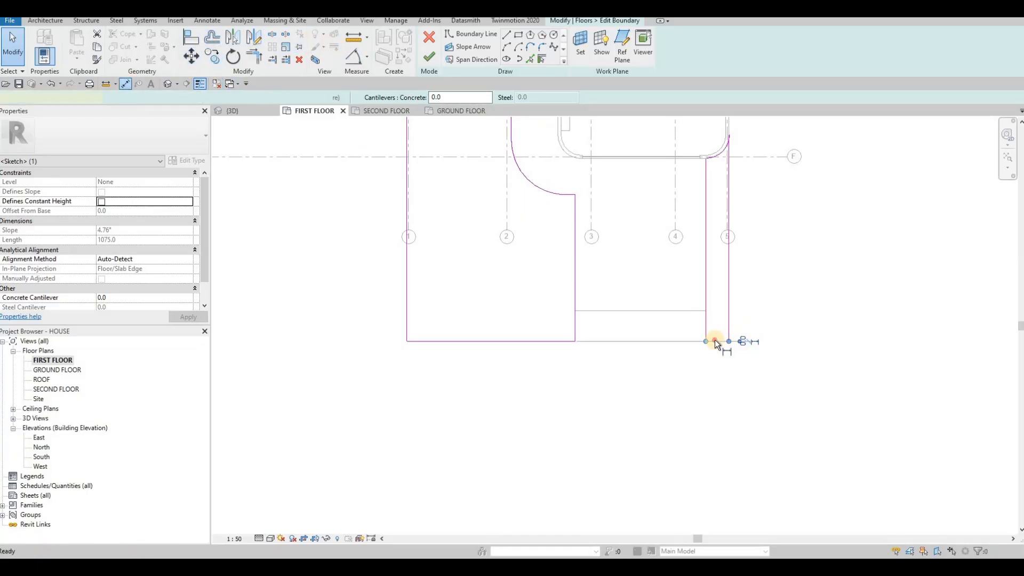
key("d")
key("i")
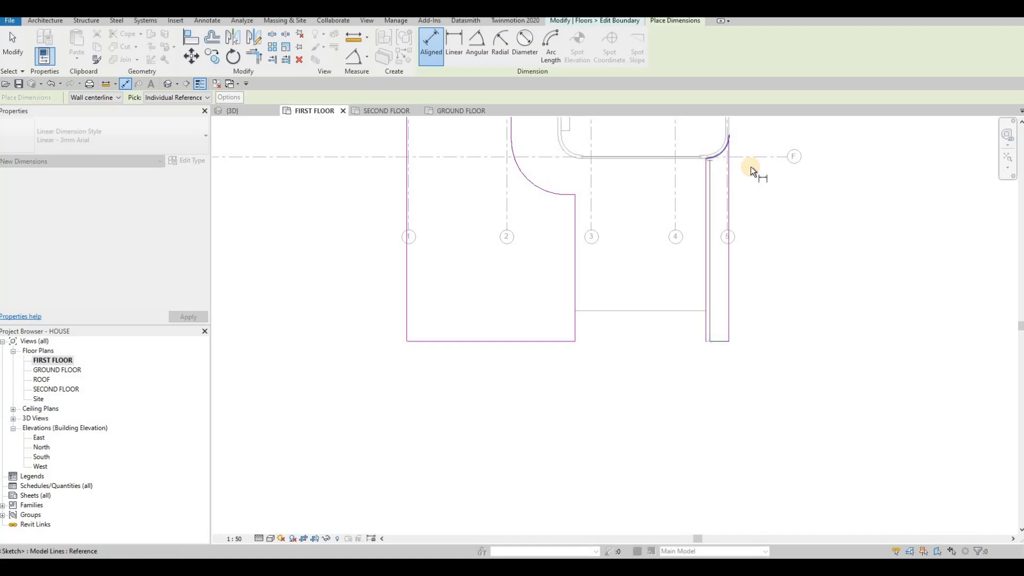
left_click(753, 172)
scroll(756, 215, "up", 4)
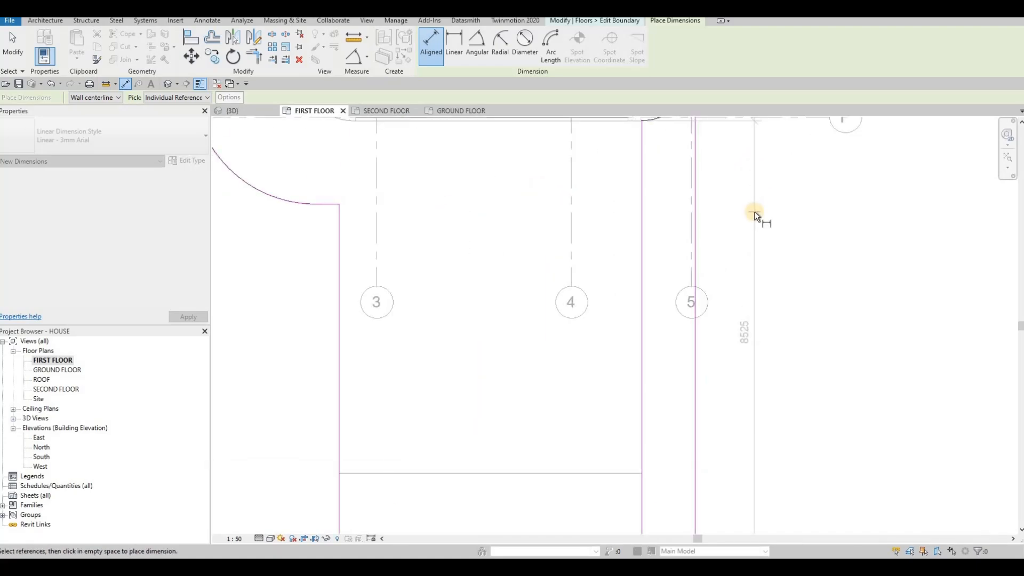
scroll(727, 217, "down", 4)
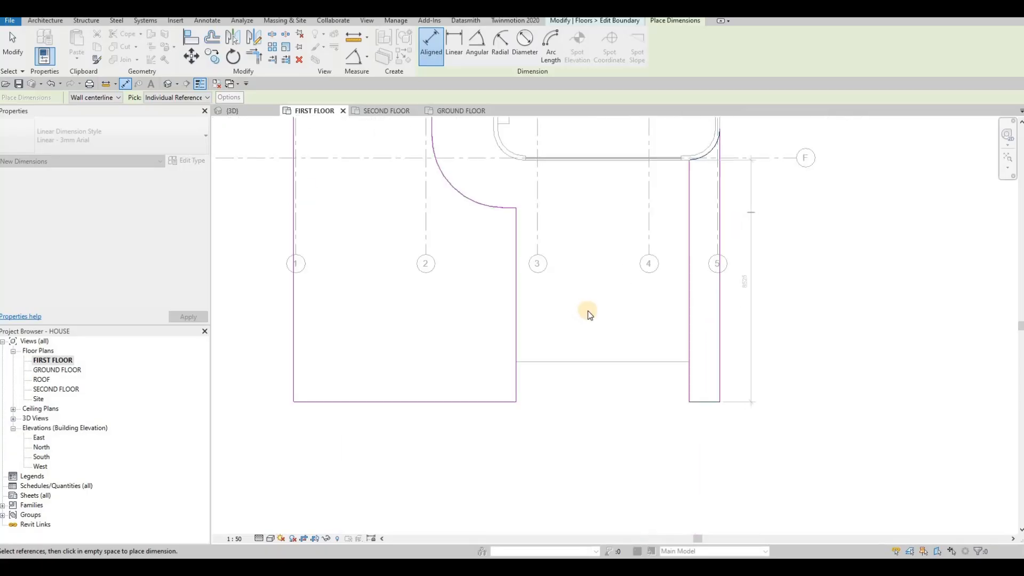
key("Escape")
key("Escape")
key("Escape")
Finish the grass floor's boundary, and move the driveway floor's front boundary line outward close to the grass's front edge
left_click(430, 58)
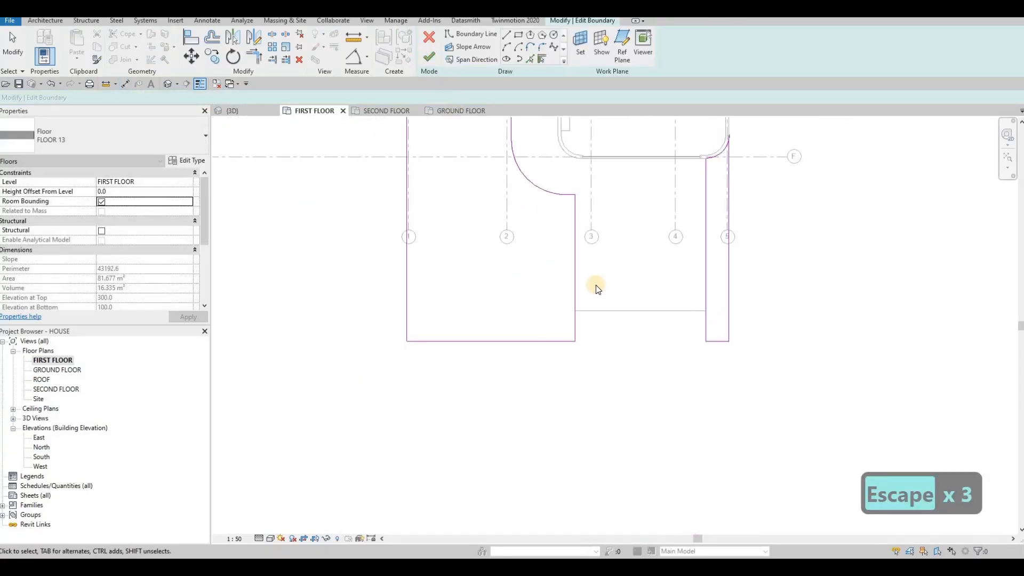
left_click(606, 311)
left_click(438, 64)
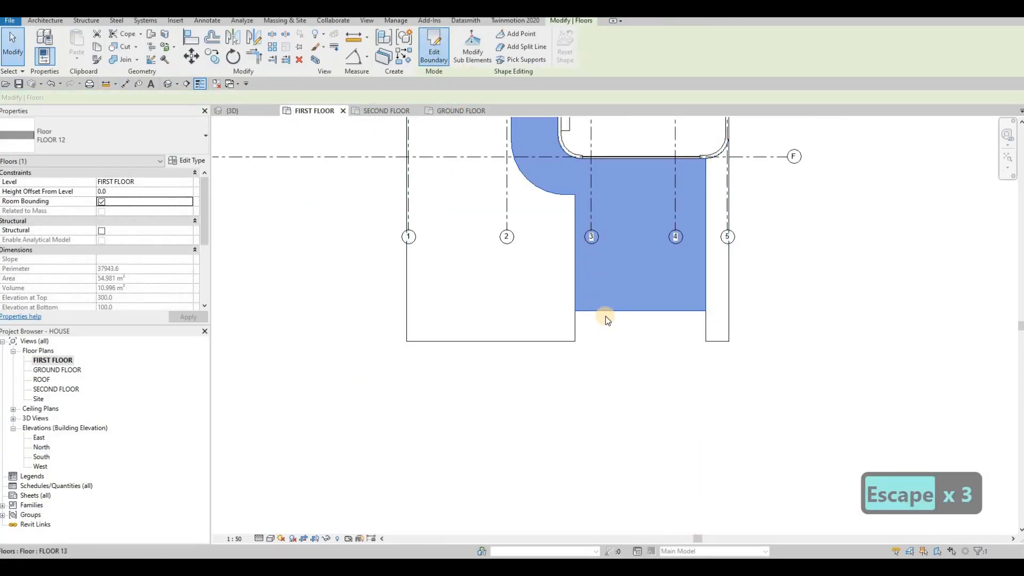
left_click_drag(612, 337, 613, 339)
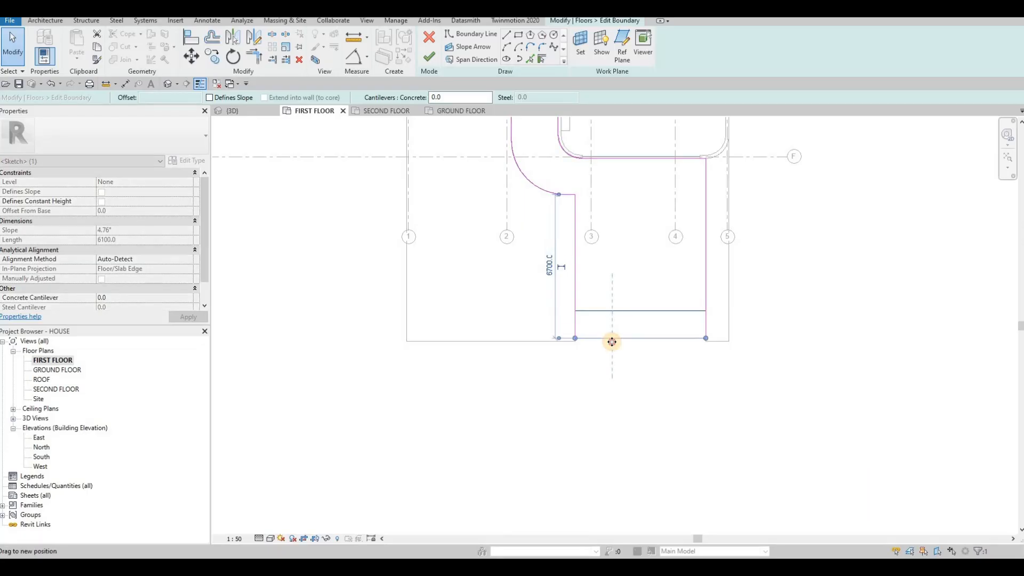
key("Escape")
key("Escape")
Align the driveway's front boundary line with the grass floor's front edge and finish the boundary
key("a")
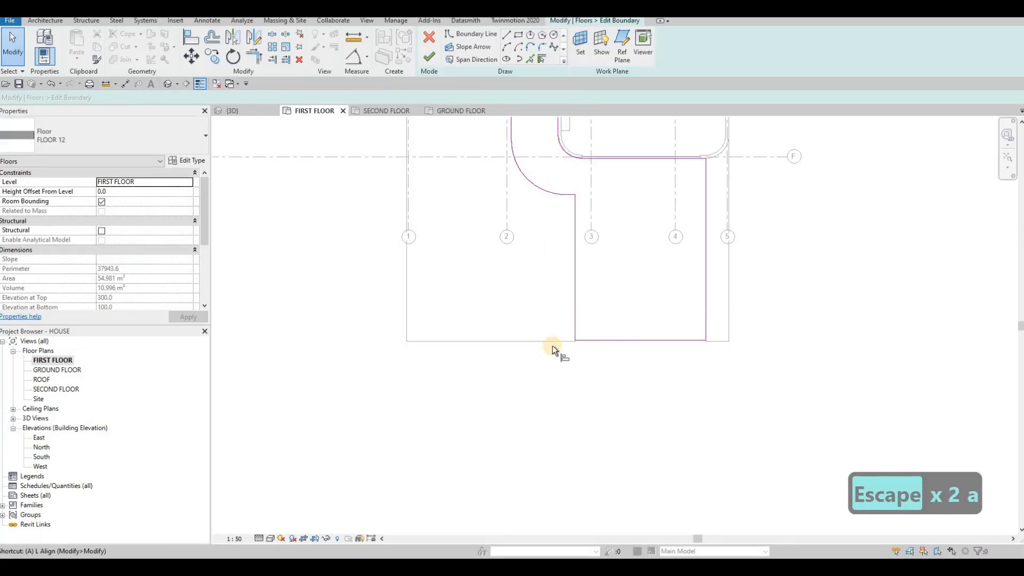
key("l")
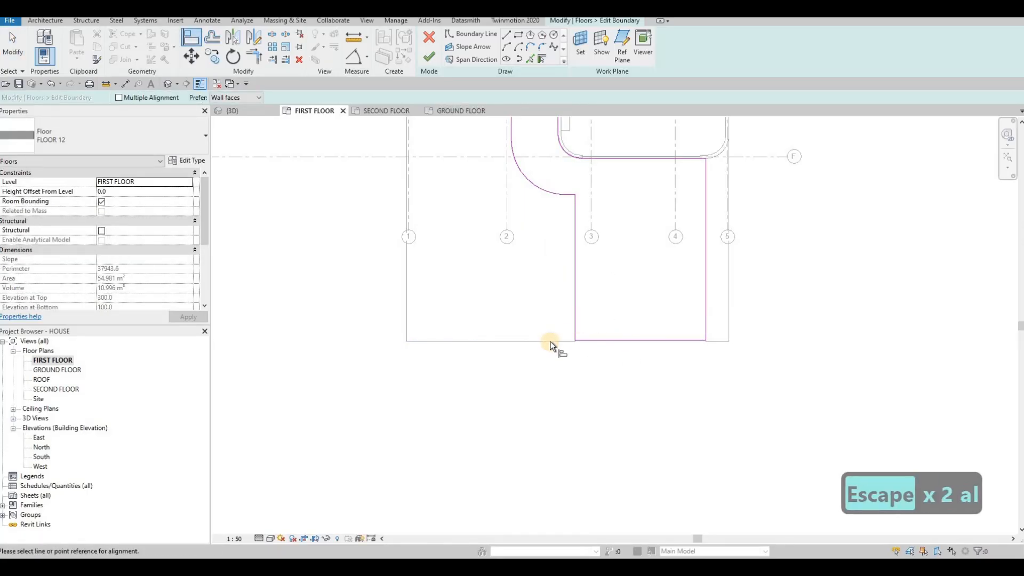
left_click(600, 341)
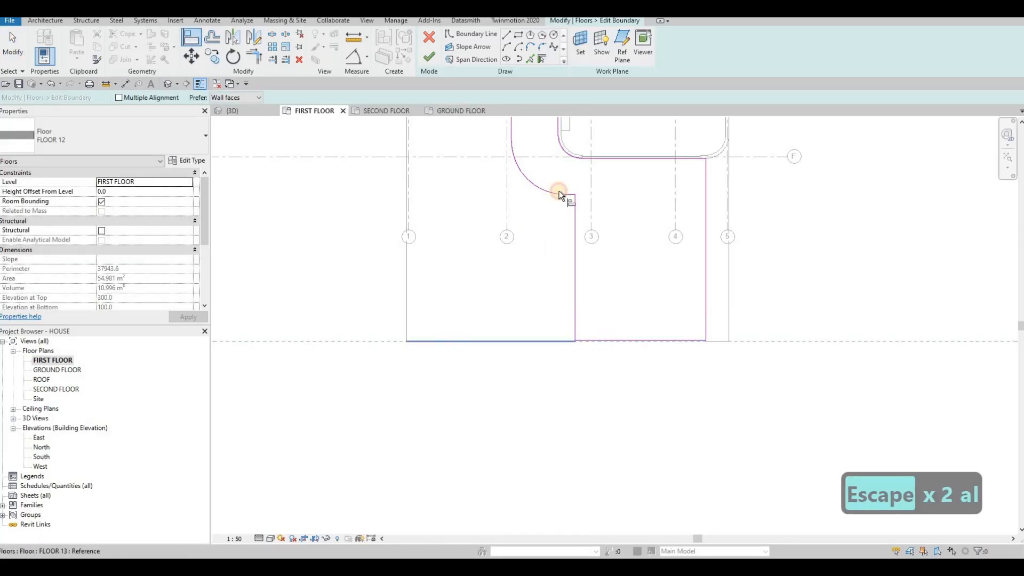
left_click(429, 56)
key("Escape")
key("Escape")
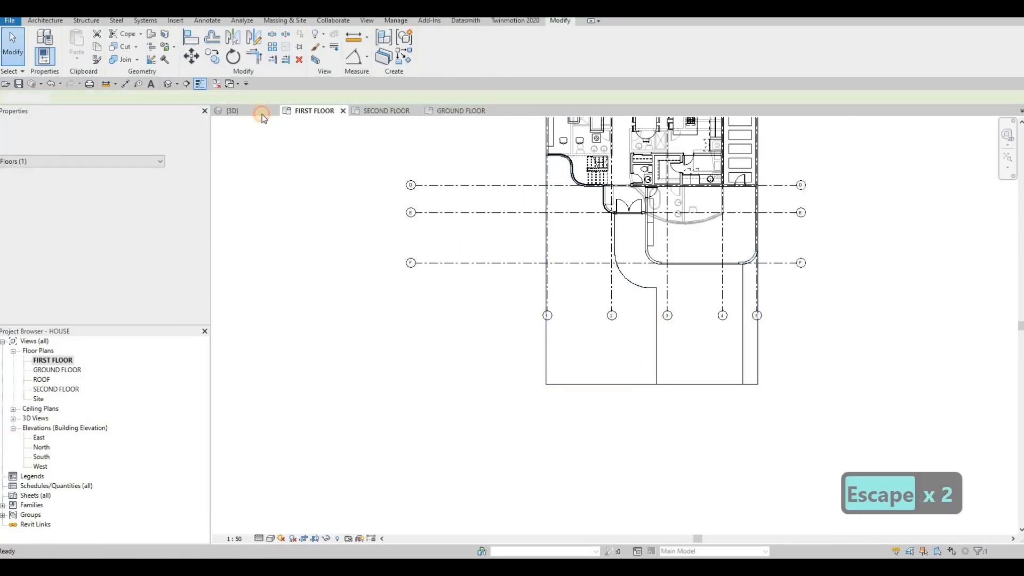
Examine the extended driveway and the grass floor around it from several angles in the 3D view
left_click(261, 112)
key("Escape")
middle_click_drag(567, 235, 414, 170, "shift")
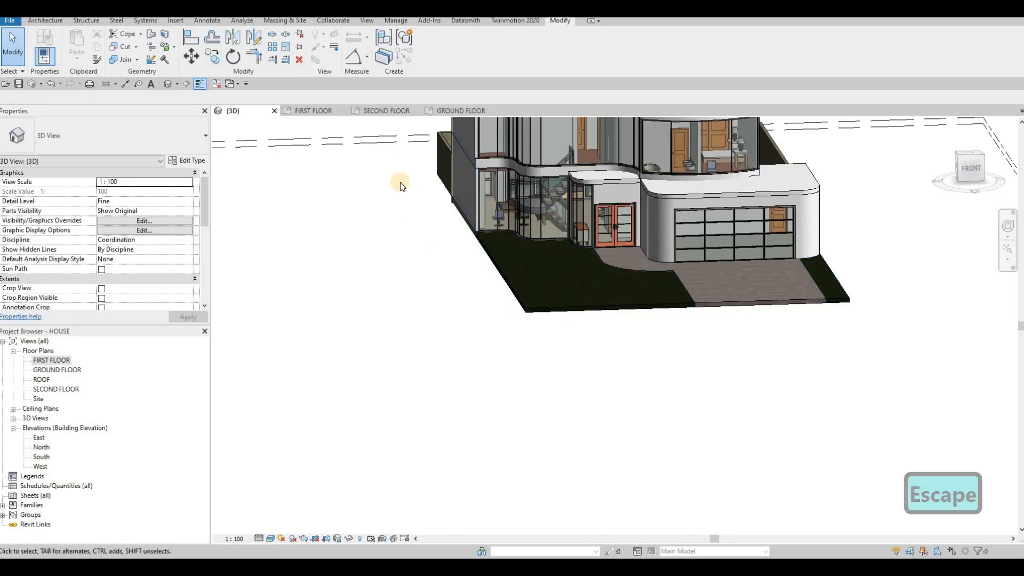
middle_click_drag(553, 300, 695, 339)
scroll(696, 339, "down", 1)
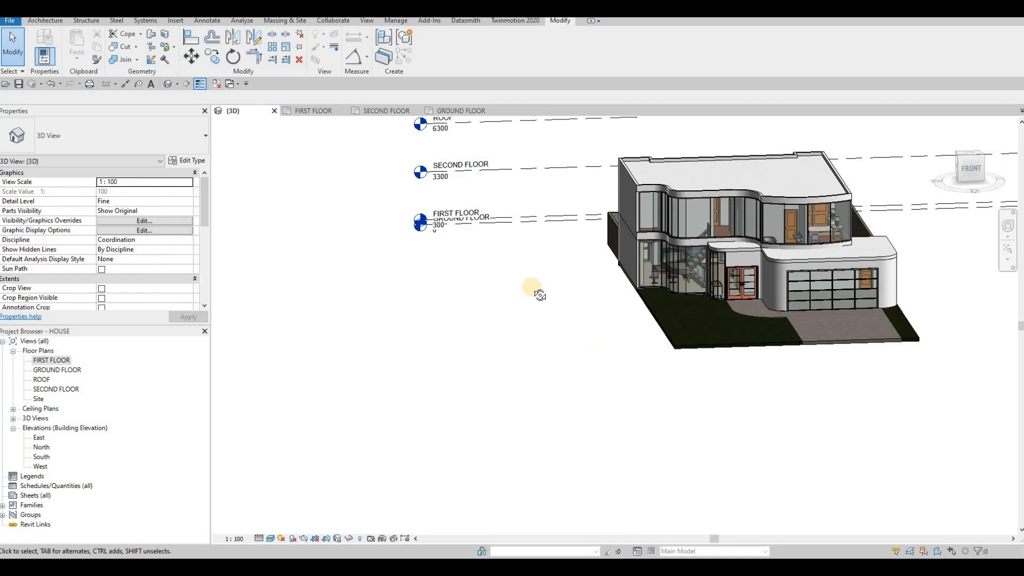
middle_click_drag(532, 288, 767, 369, "shift")
middle_click_drag(647, 342, 755, 279, "shift")
middle_click_drag(895, 315, 733, 286)
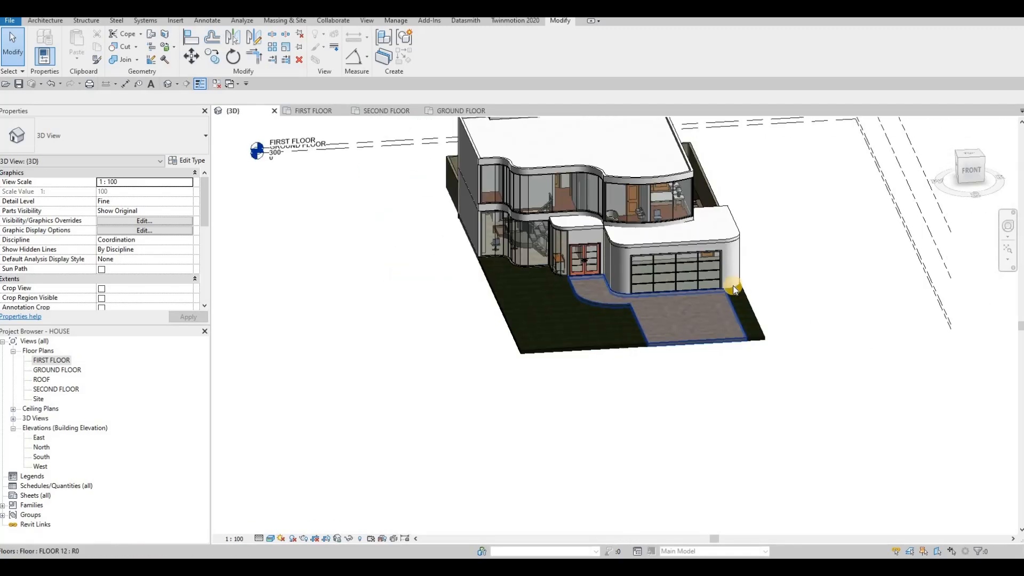
scroll(734, 287, "up", 2)
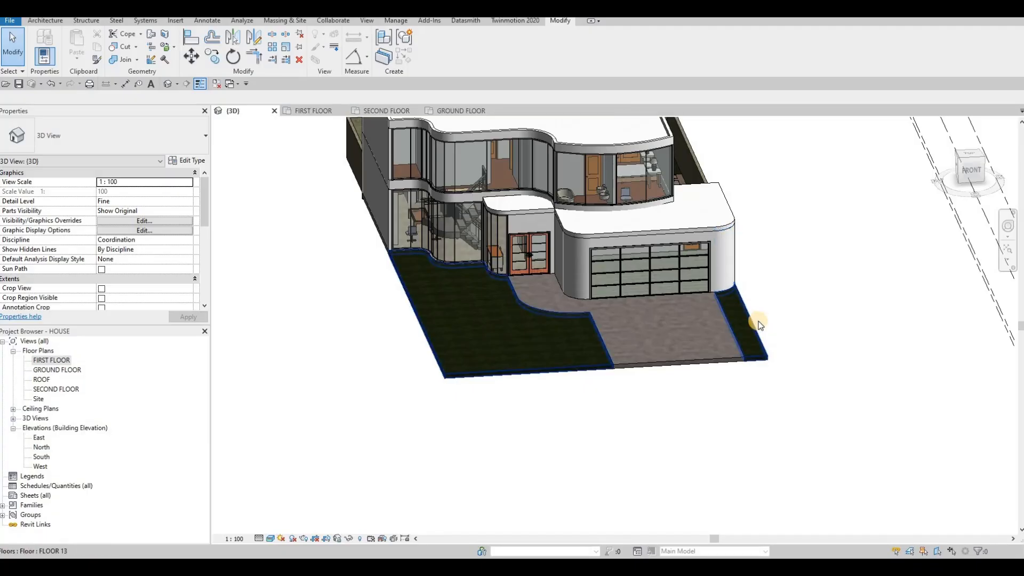
middle_click_drag(762, 341, 731, 155, "shift")
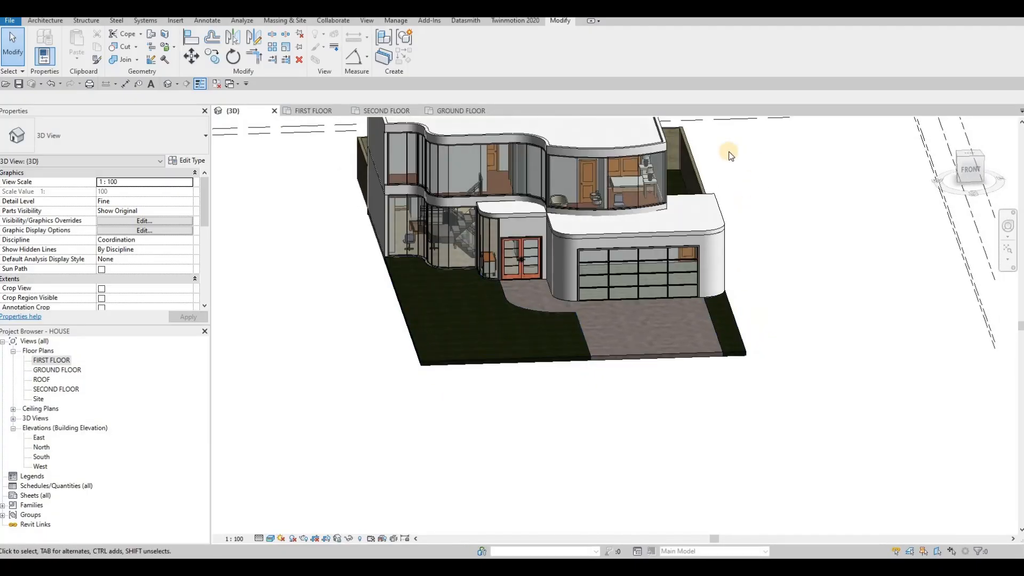
middle_click_drag(696, 323, 686, 235, "shift")
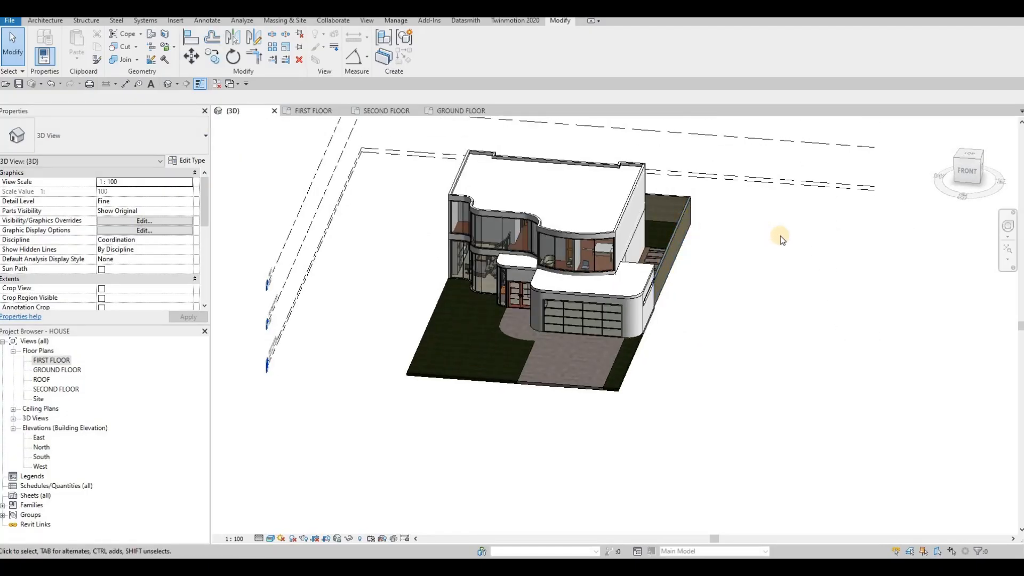
middle_click_drag(677, 303, 696, 292, "shift")
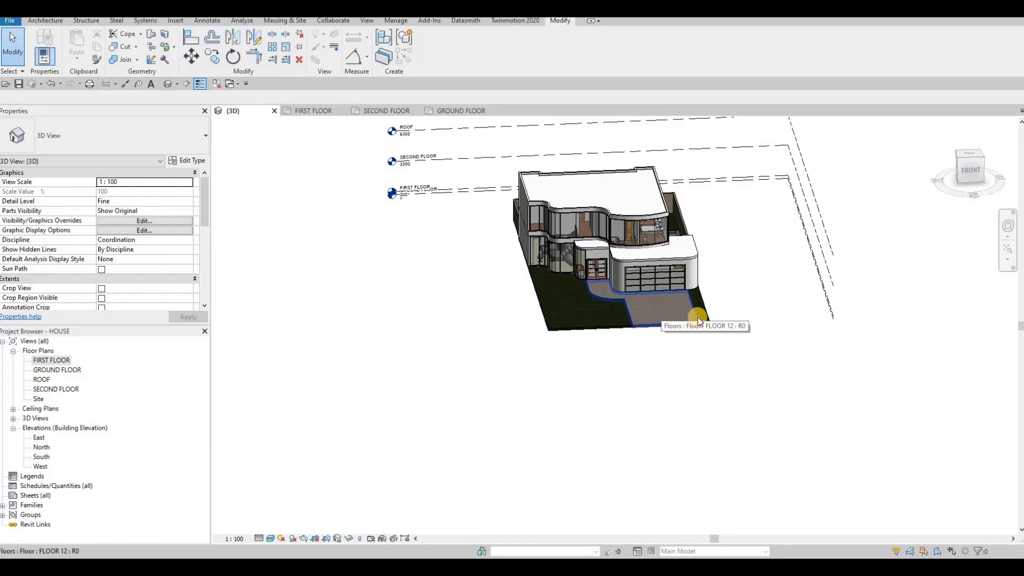
Open the first-floor plan
double_click(52, 361)
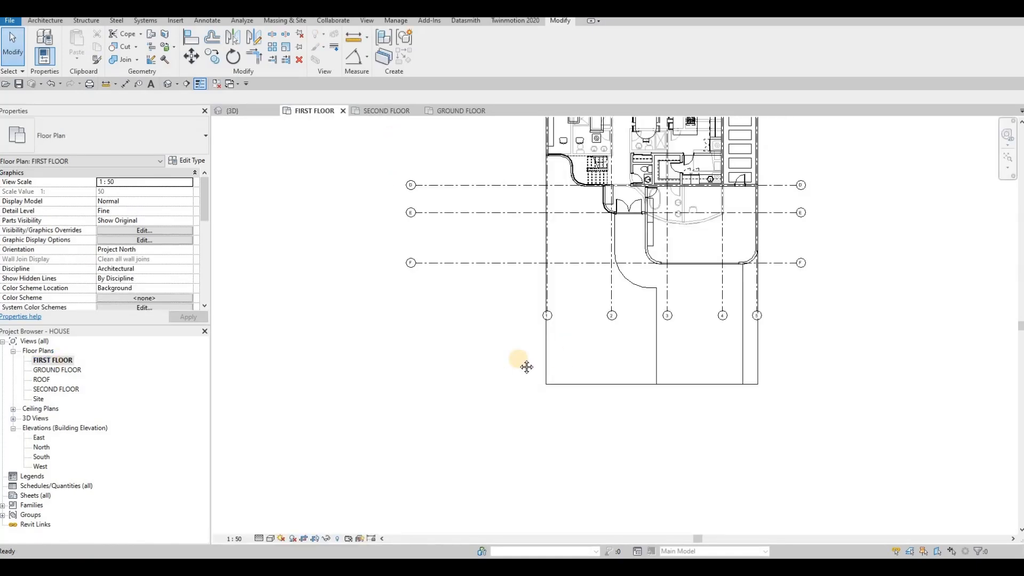
middle_click_drag(624, 377, 540, 384)
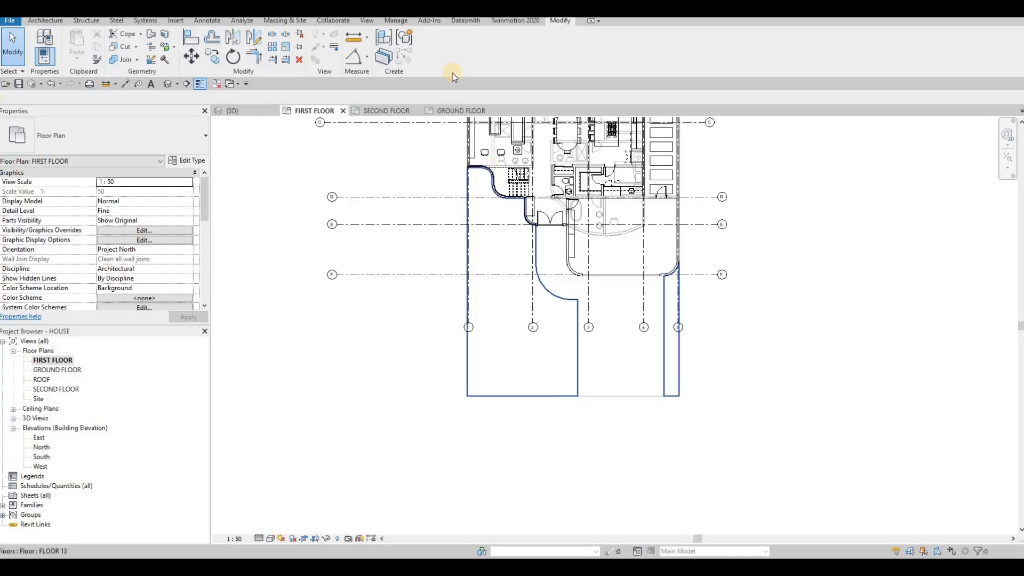
left_click(439, 57)
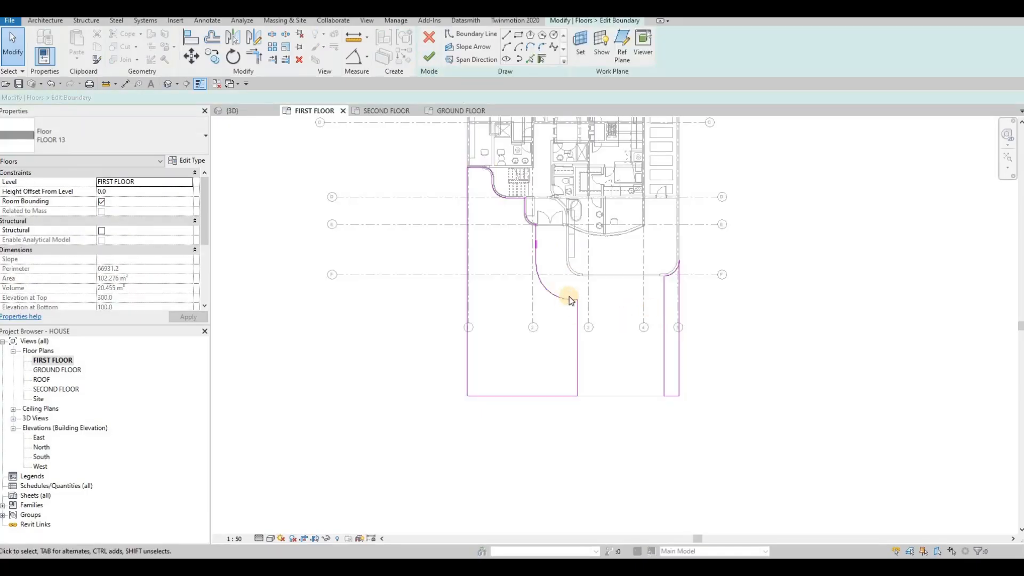
scroll(555, 172, "down", 2)
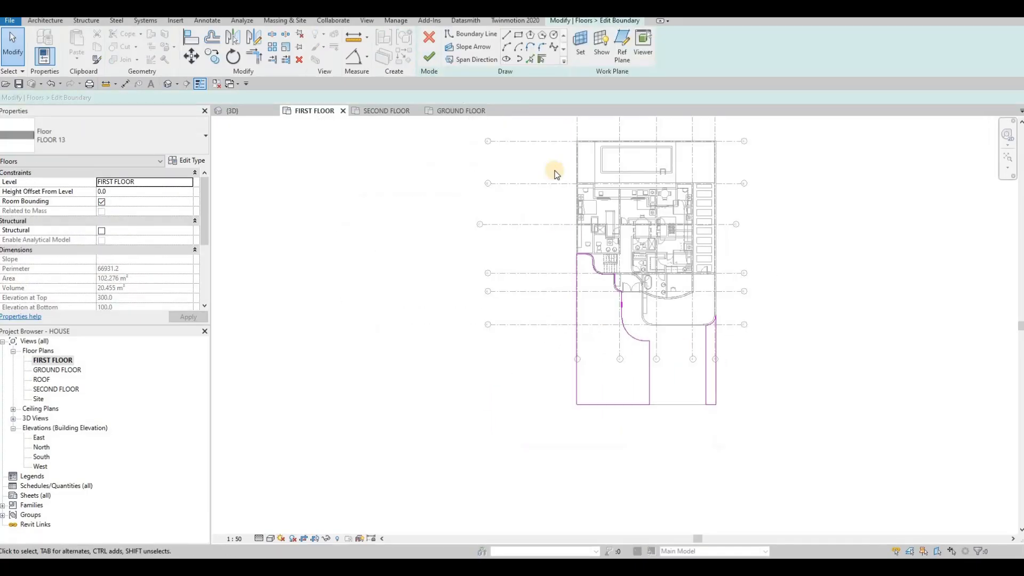
left_click(518, 35)
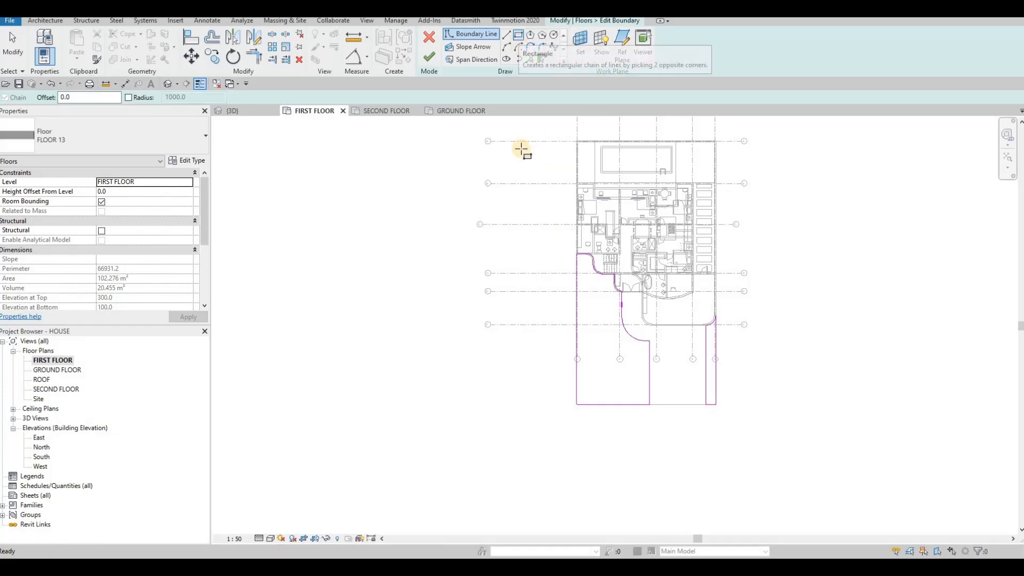
key("Escape")
key("Escape")
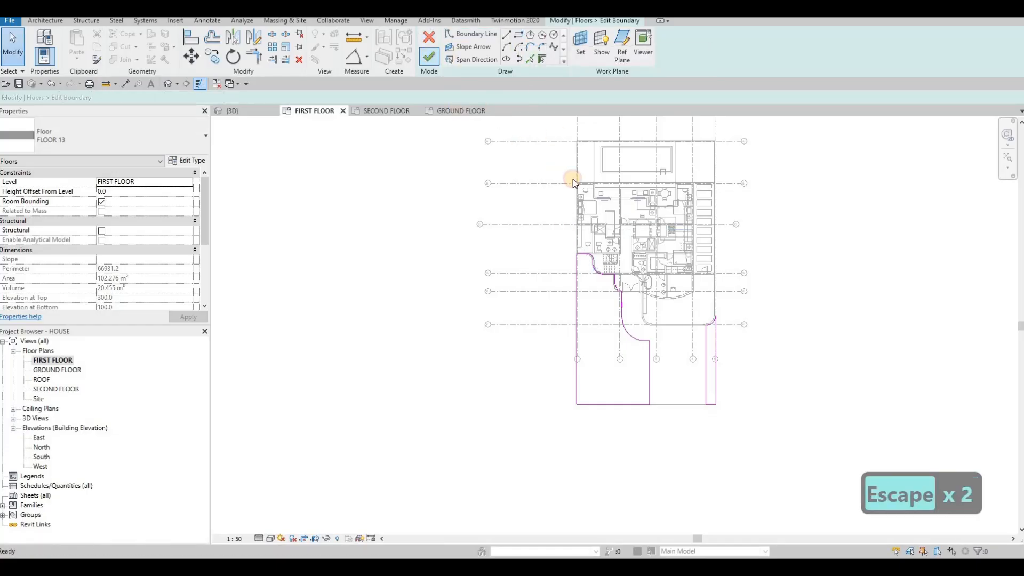
key("Escape")
key("Escape")
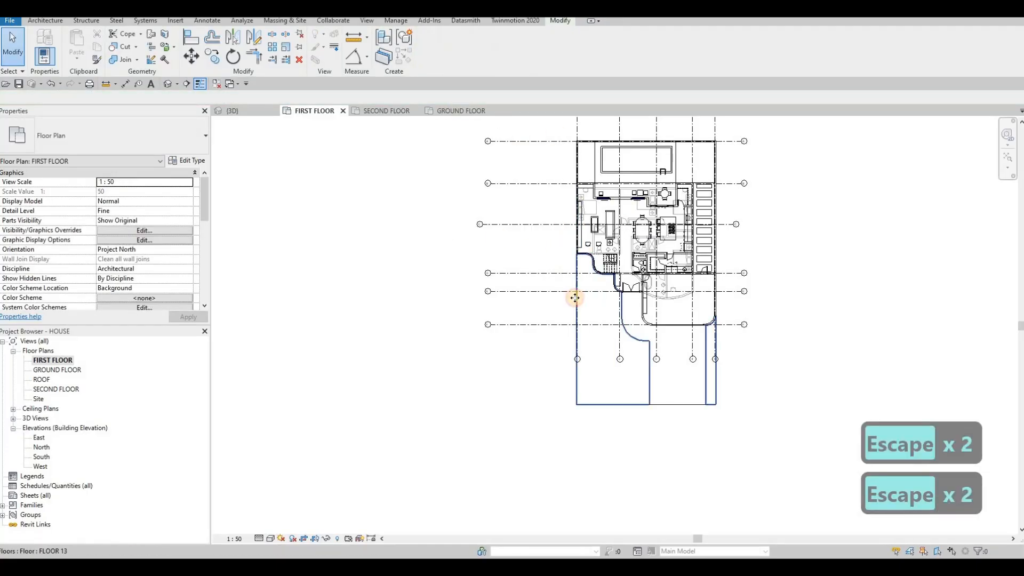
Start a FLOOR 13 boundary based on the existing grass floor, and sketch a rectangle about 11.7 by 28.2 m along the lot's left side
left_click(570, 283)
key("c")
key("s")
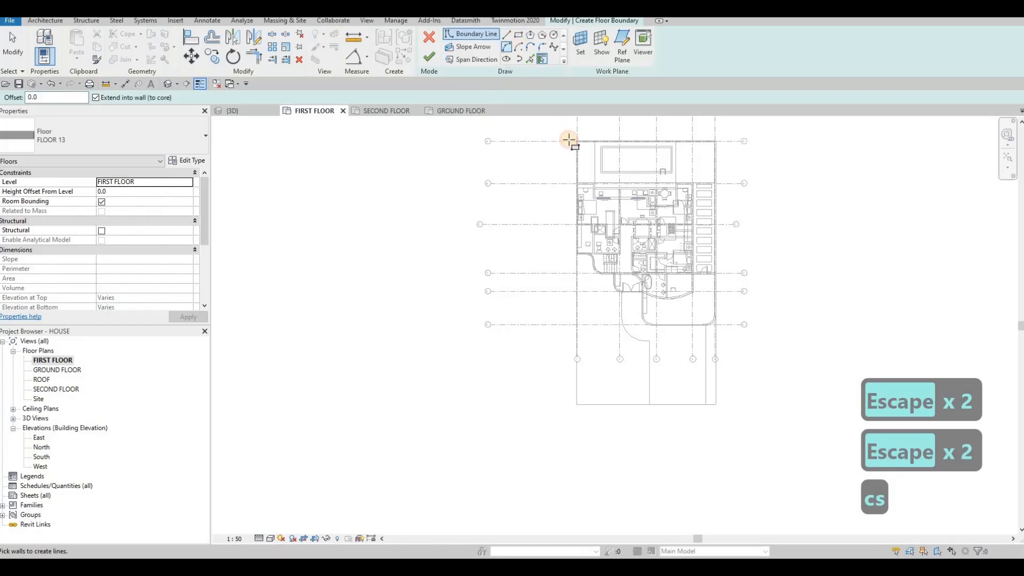
scroll(575, 140, "up", 4)
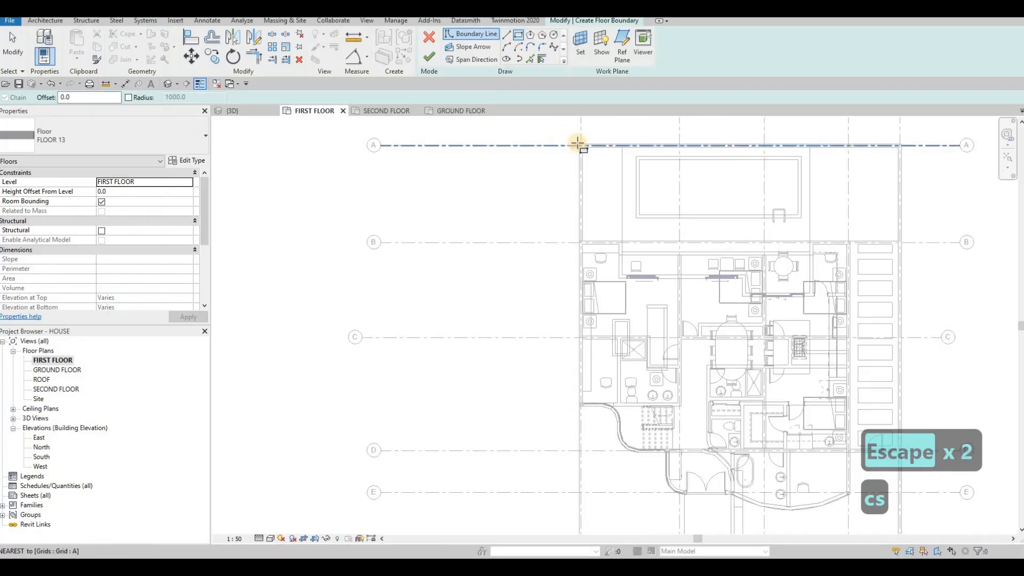
left_click(580, 144)
middle_click_drag(642, 423, 664, 219)
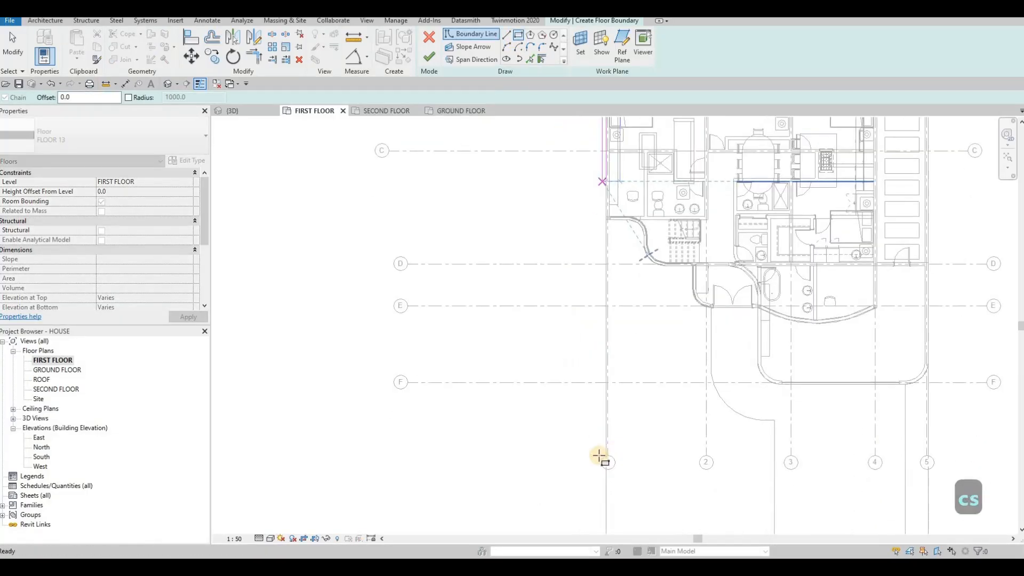
scroll(603, 459, "down", 1)
scroll(426, 453, "down", 2)
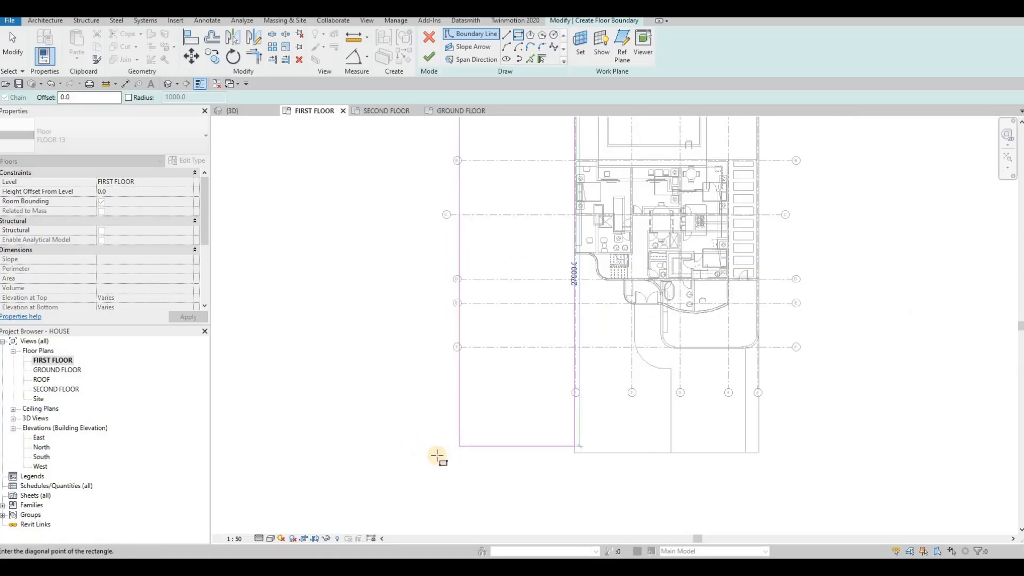
left_click(438, 449)
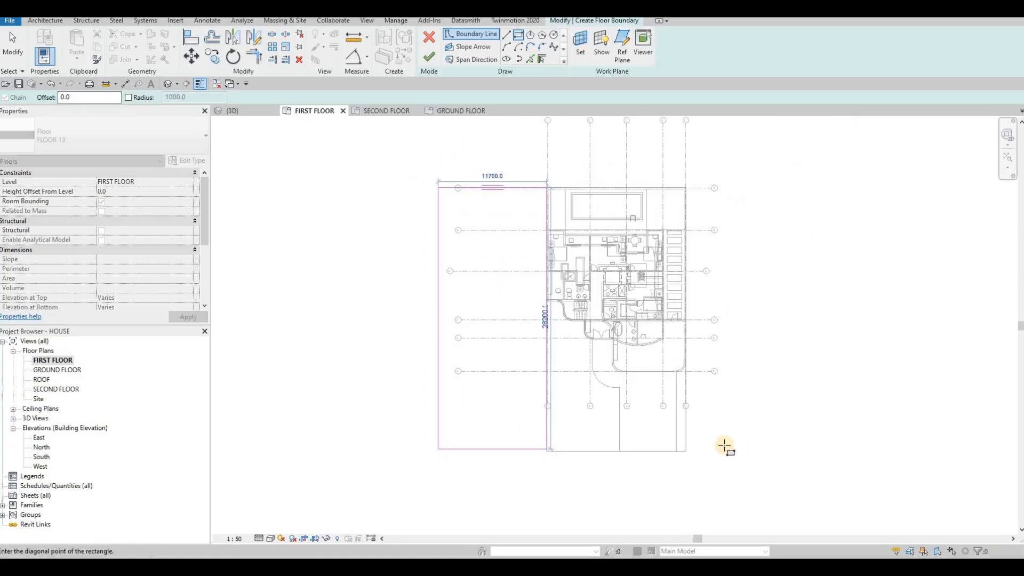
Sketch a second boundary rectangle about 28.3 m long against the lot's right side, from the front edge to the rear wall
key("Escape")
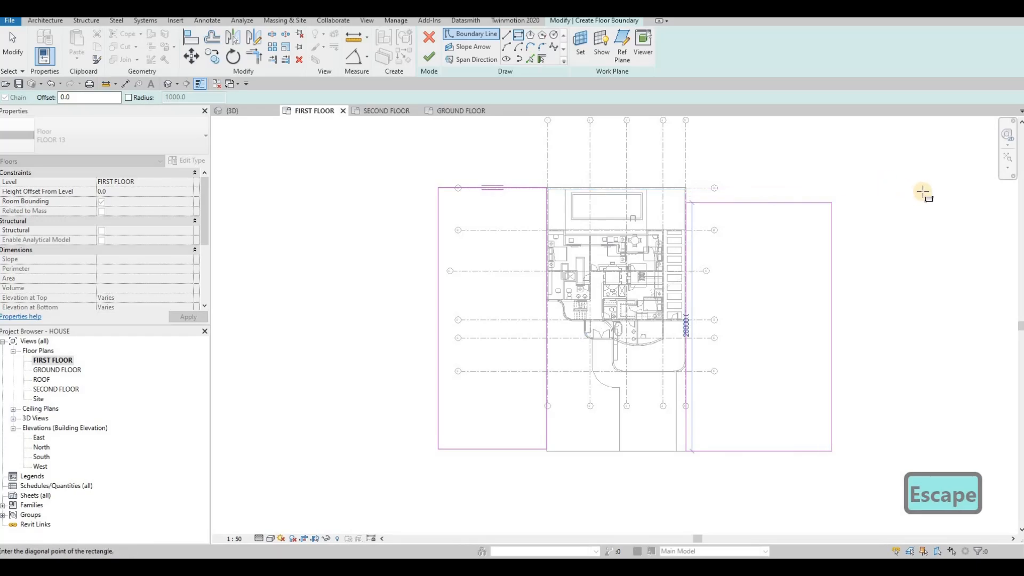
left_click(942, 190)
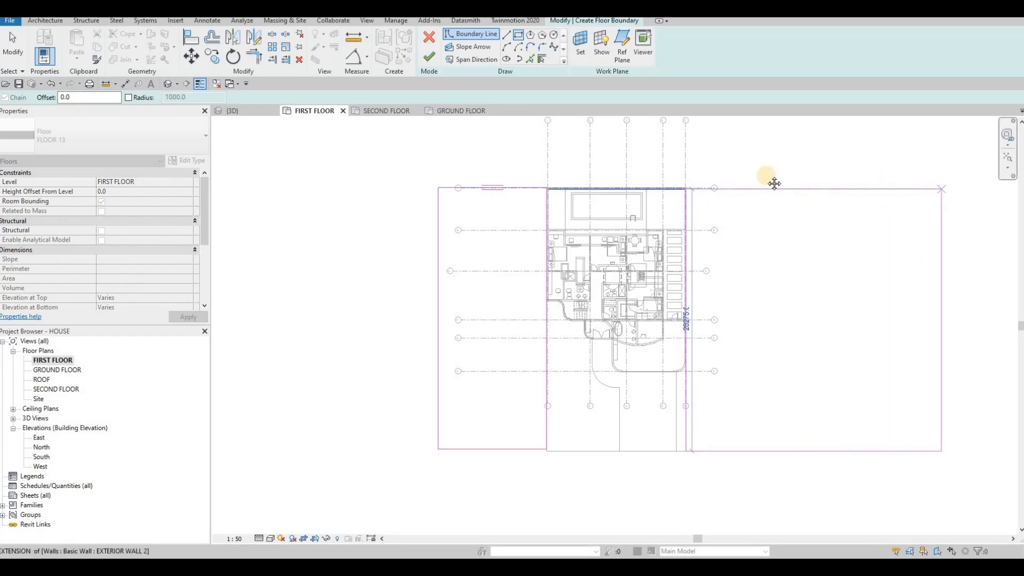
key("Escape")
scroll(619, 287, "down", 1)
key("Escape")
Move the outer side line of the left boundary rectangle farther away from the lot
middle_click_drag(513, 313, 644, 216)
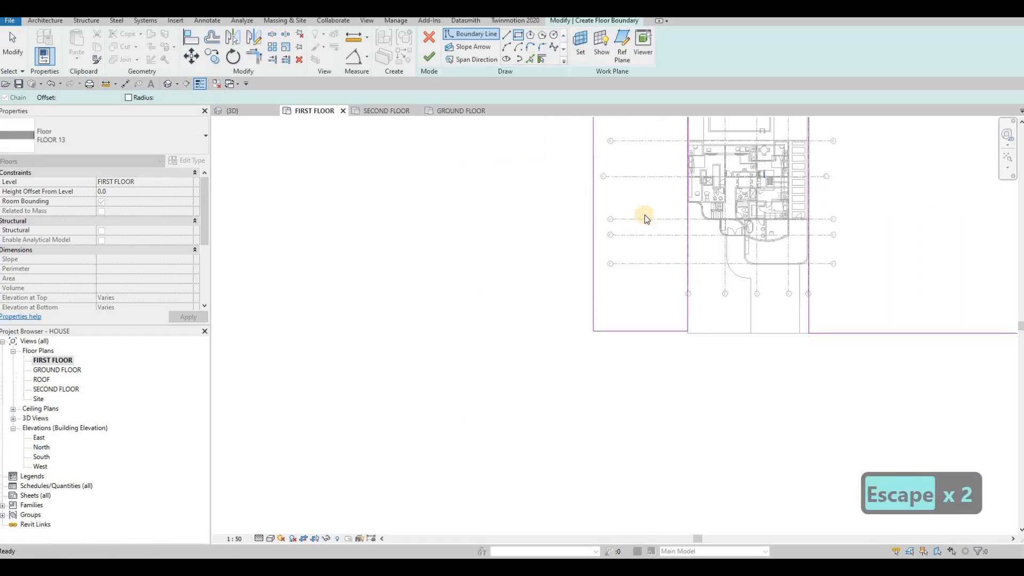
left_click(548, 197)
key("Escape")
key("Escape")
Align the left boundary rectangle's front line with the front edge of the driveway and existing grass
key("a")
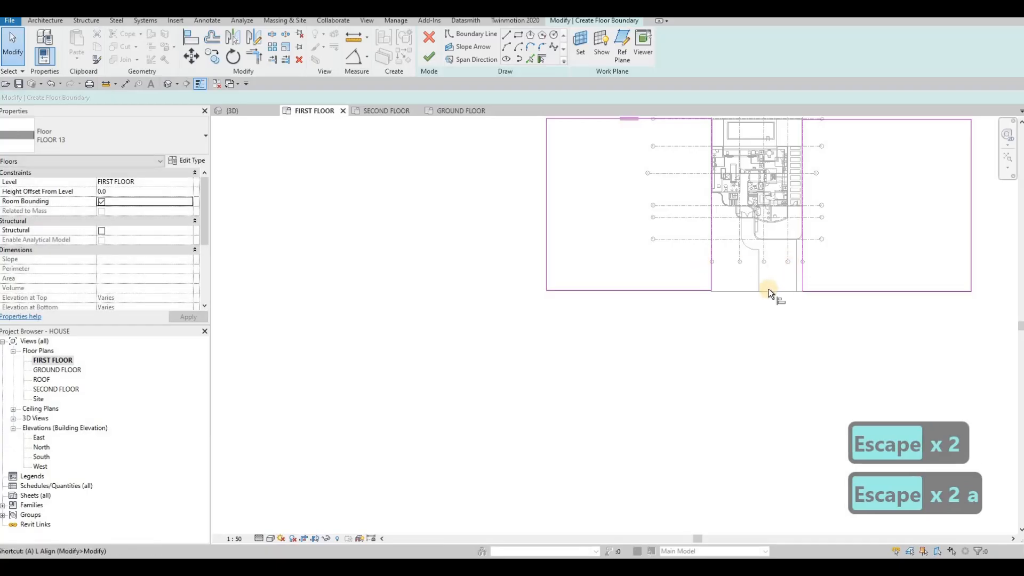
key("l")
left_click(700, 289)
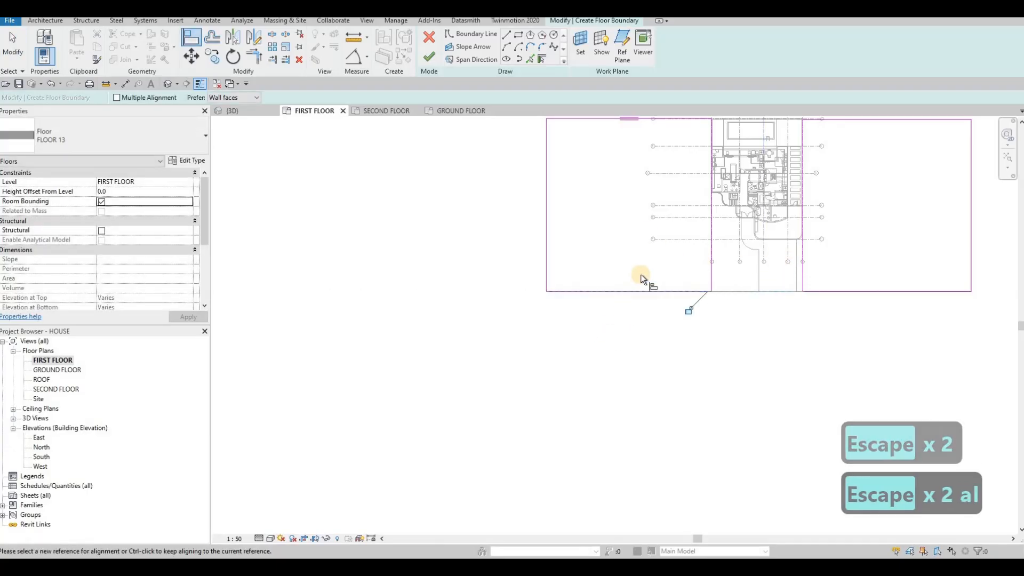
middle_click_drag(608, 315, 574, 394)
scroll(574, 395, "down", 1)
Sketch a boundary rectangle about 20 m deep behind the lot, spanning the full width of both side rectangles
key("Escape")
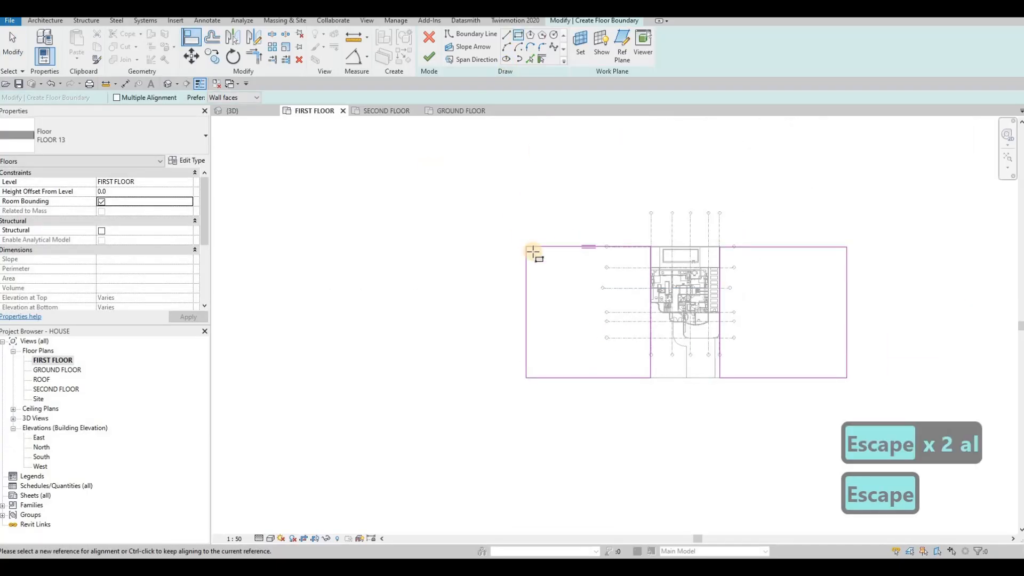
left_click(526, 246)
middle_click_drag(684, 198, 669, 232)
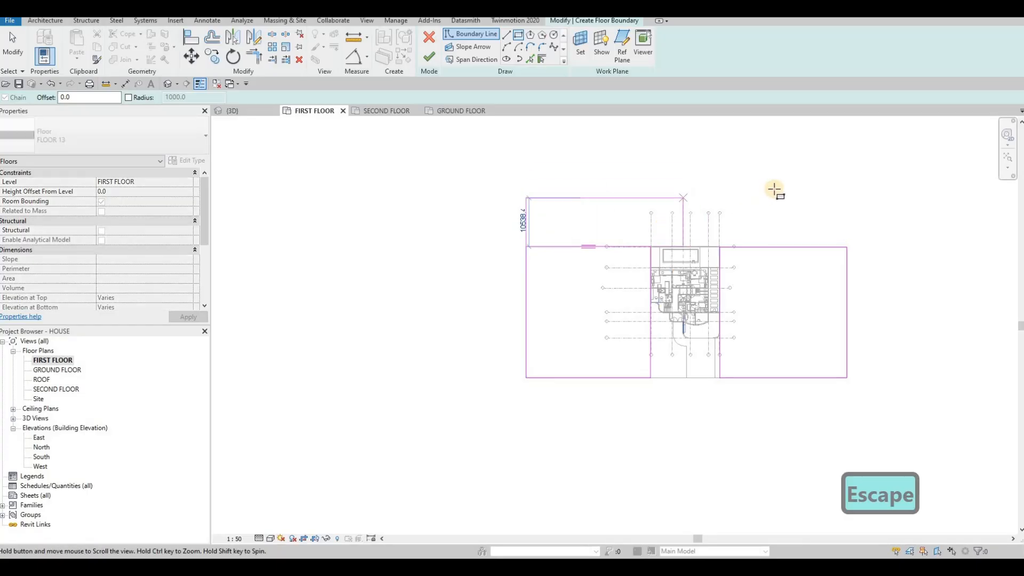
middle_click_drag(775, 189, 719, 228)
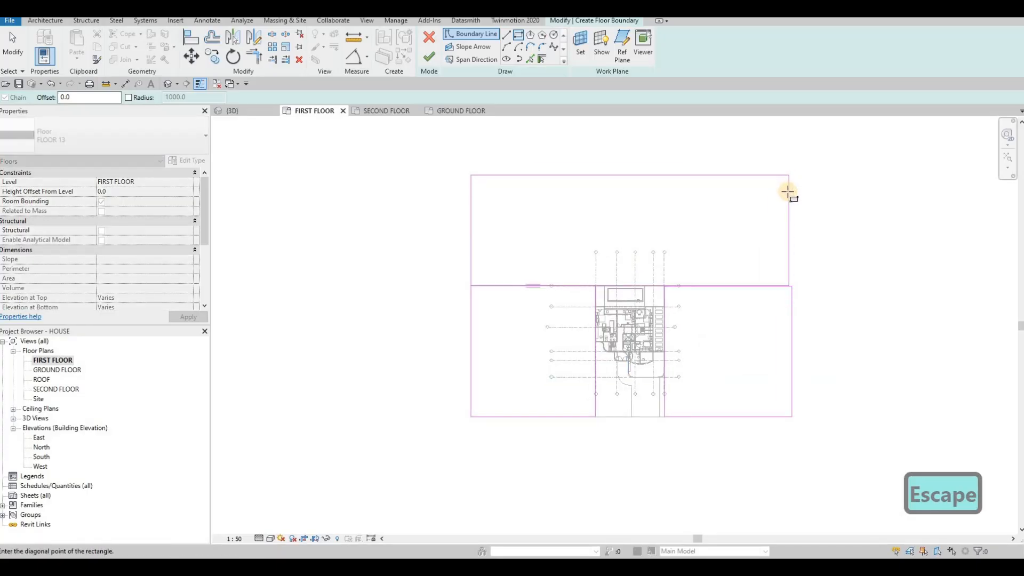
left_click(792, 193)
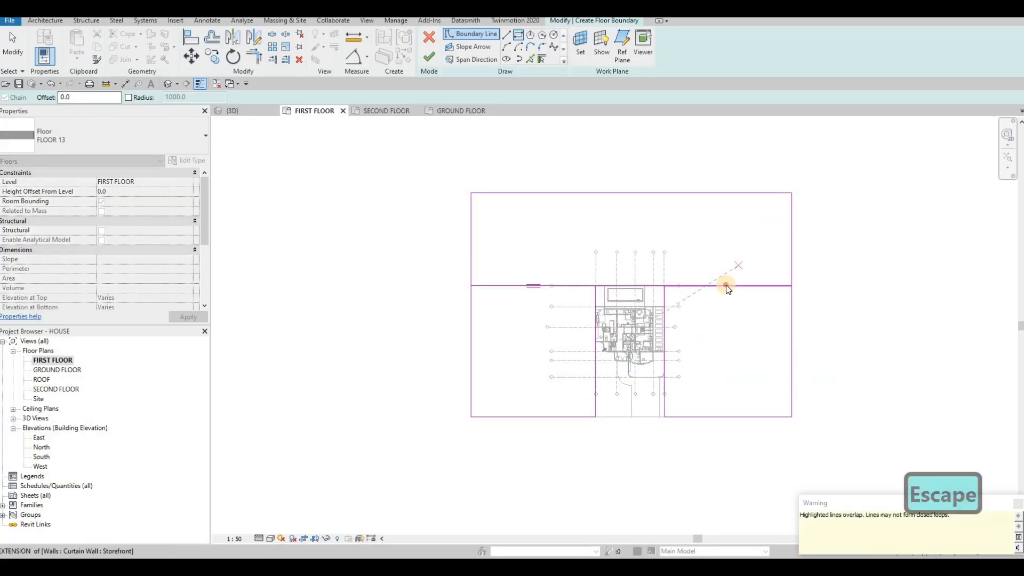
key("Escape")
key("Escape")
key("Escape")
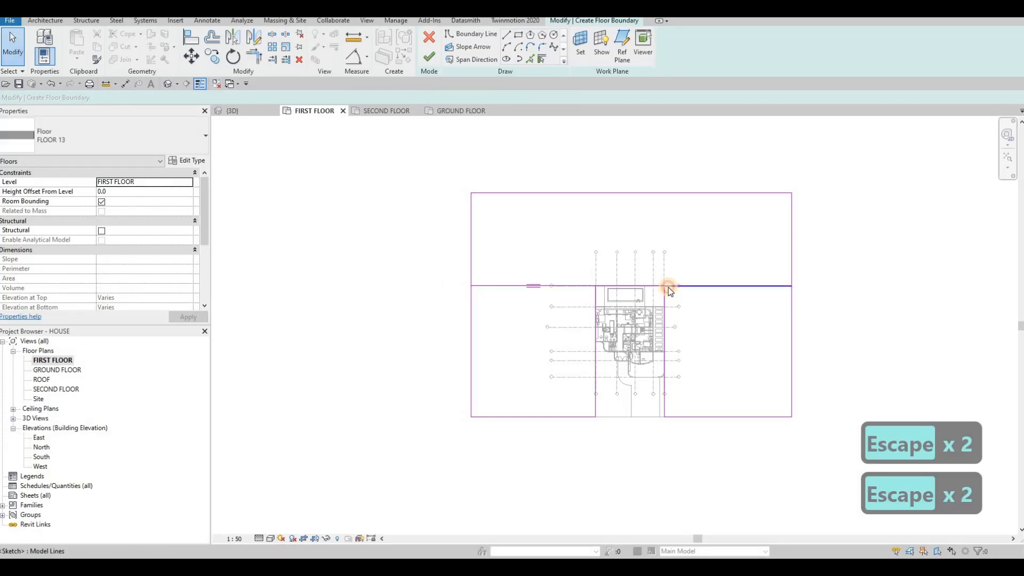
Delete the rear lines of the two side rectangles where they overlap the back rectangle's lower line
left_click(535, 287)
key("Delete")
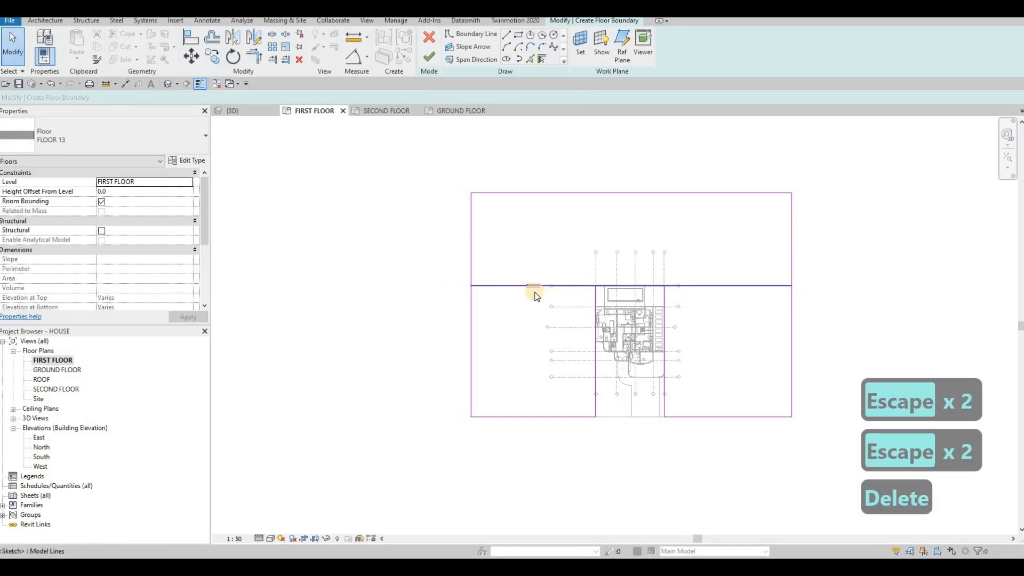
left_click(582, 295)
key("Delete")
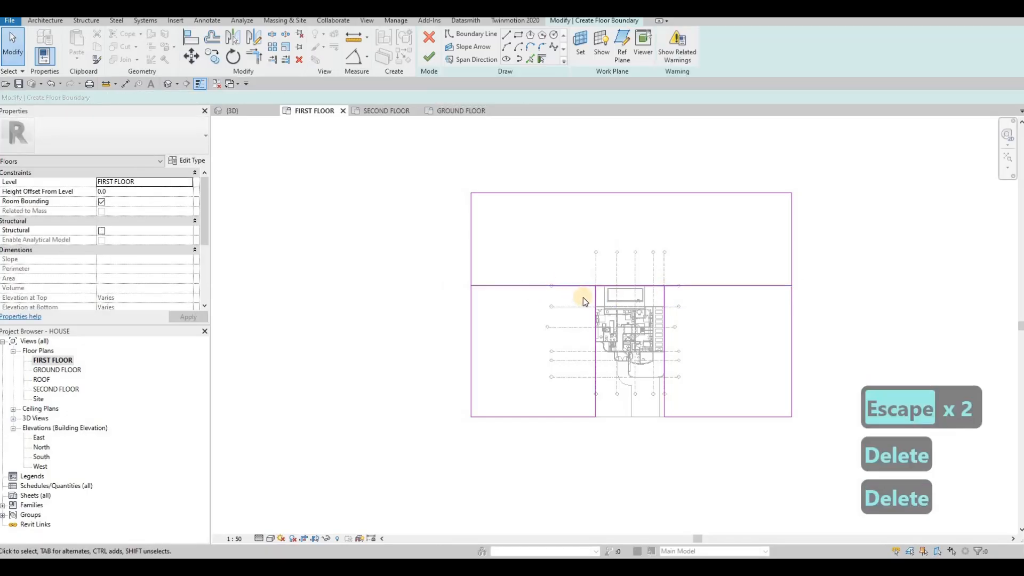
Trim the full-width line behind the house to the two inner side lines, leaving only the part along the lot's rear
key("t")
key("r")
left_click(595, 293)
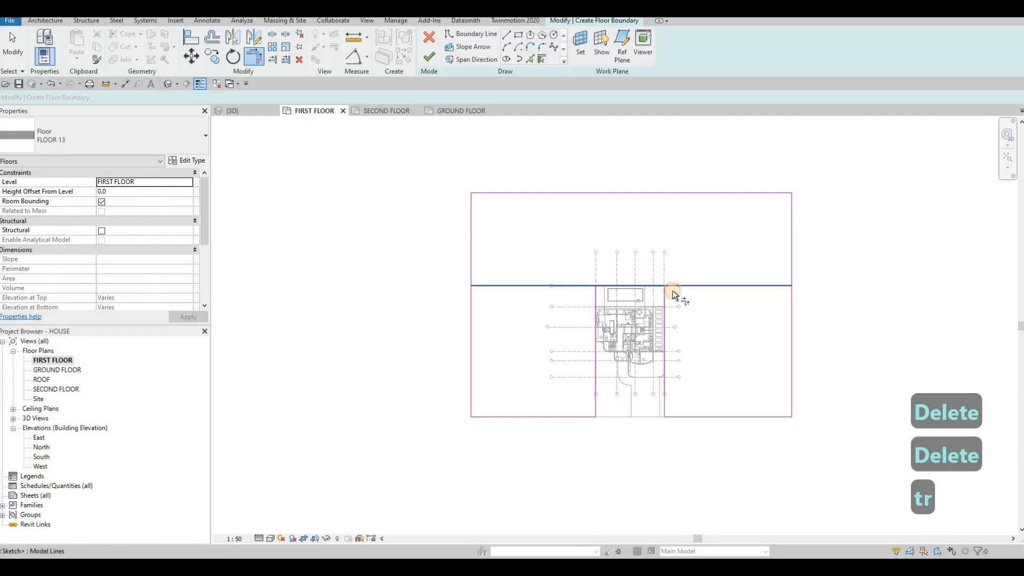
left_click(664, 295)
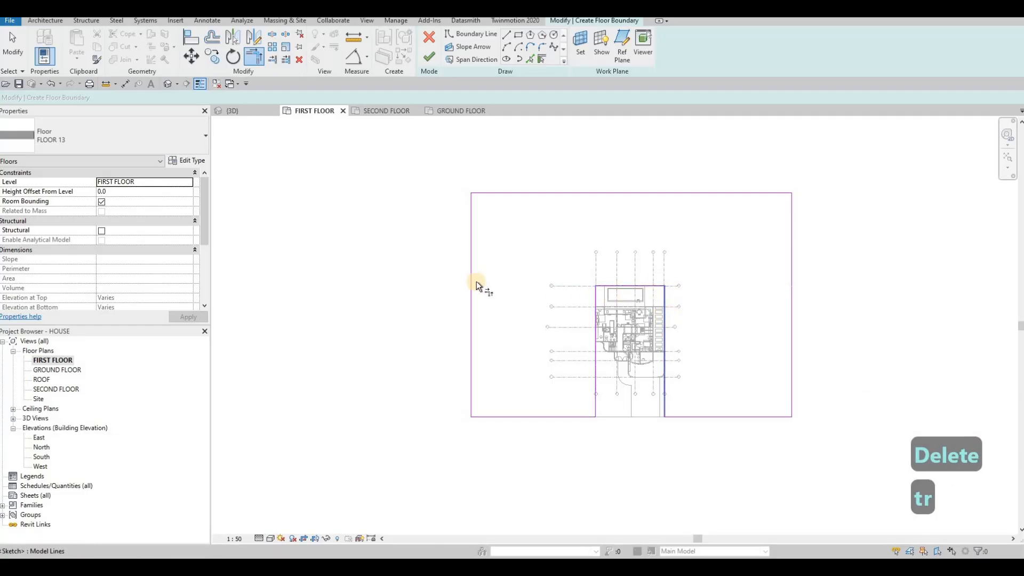
Move the left outer side of the combined floor boundary farther out from the lot
scroll(464, 267, "down", 2)
key("Escape")
left_click(457, 258)
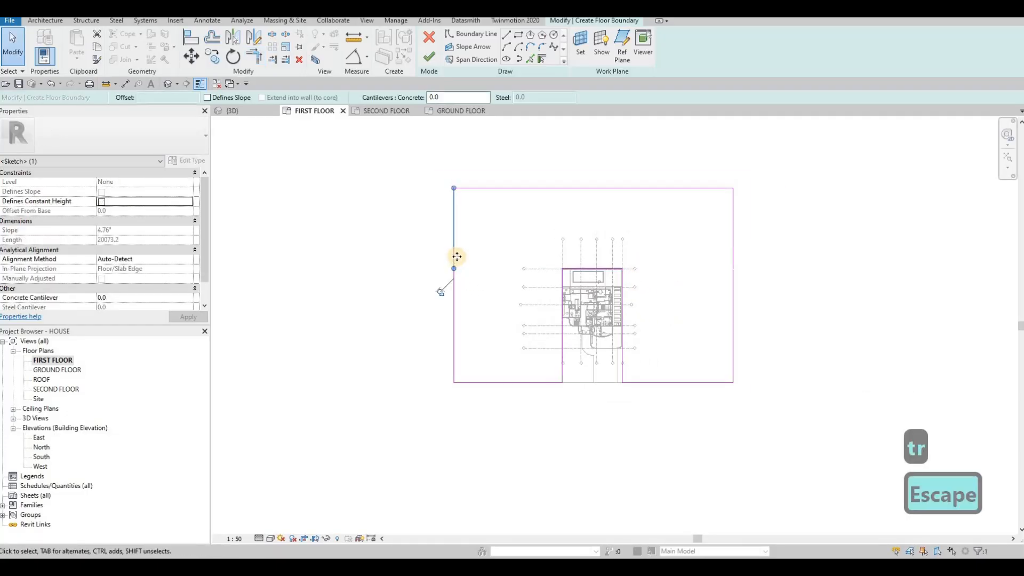
left_click_drag(407, 253, 404, 253)
key("Escape")
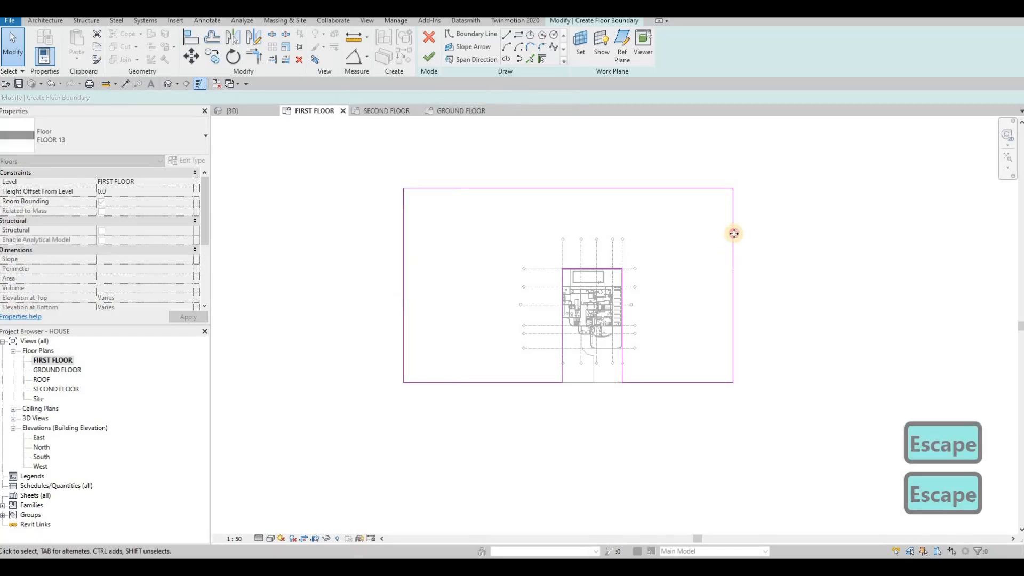
Delete the rear segments of both outer side lines, and extend the remaining side lines to the back boundary line
left_click_drag(746, 231, 761, 231)
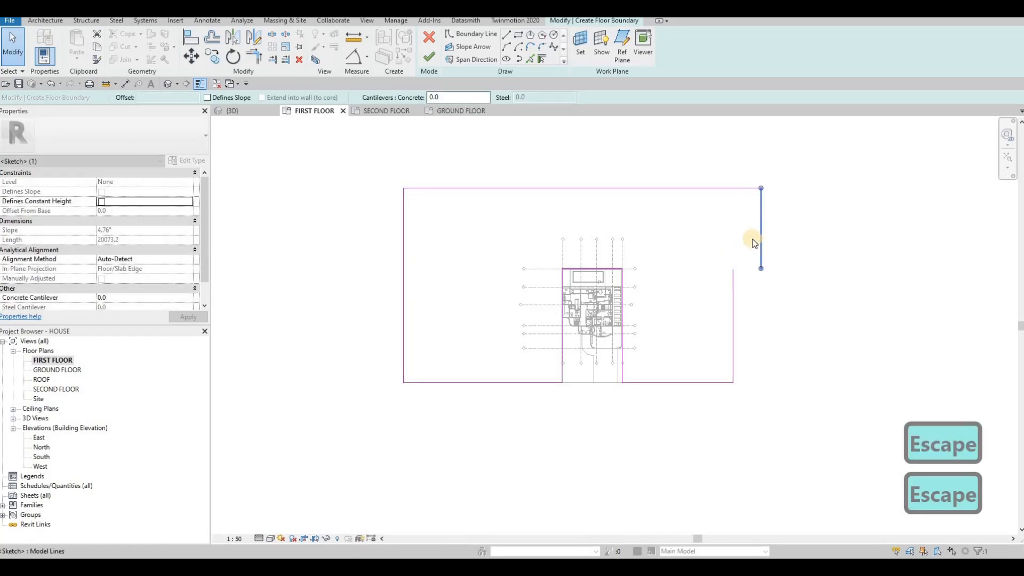
key("ctrl+z")
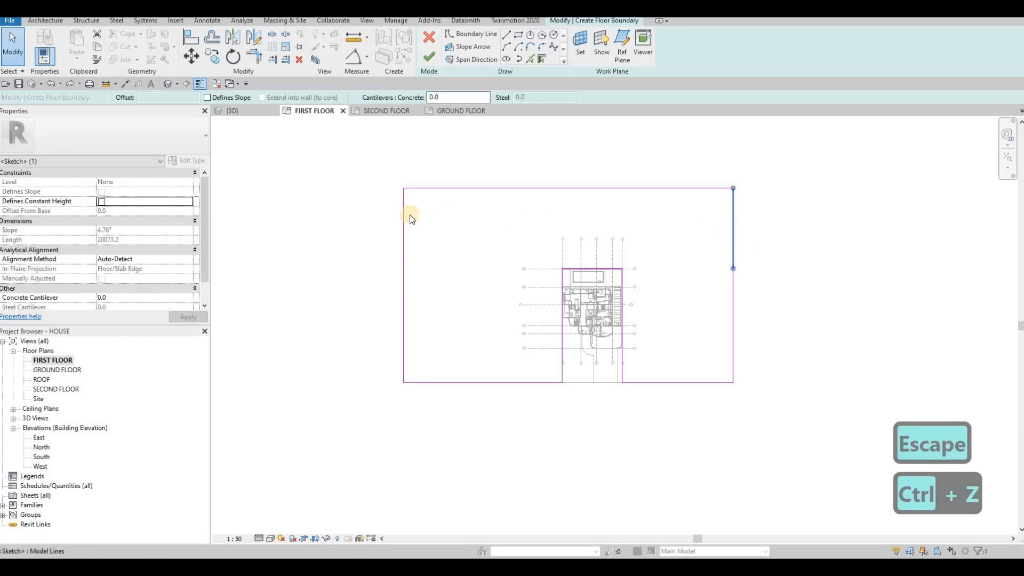
key("Delete")
key("Delete")
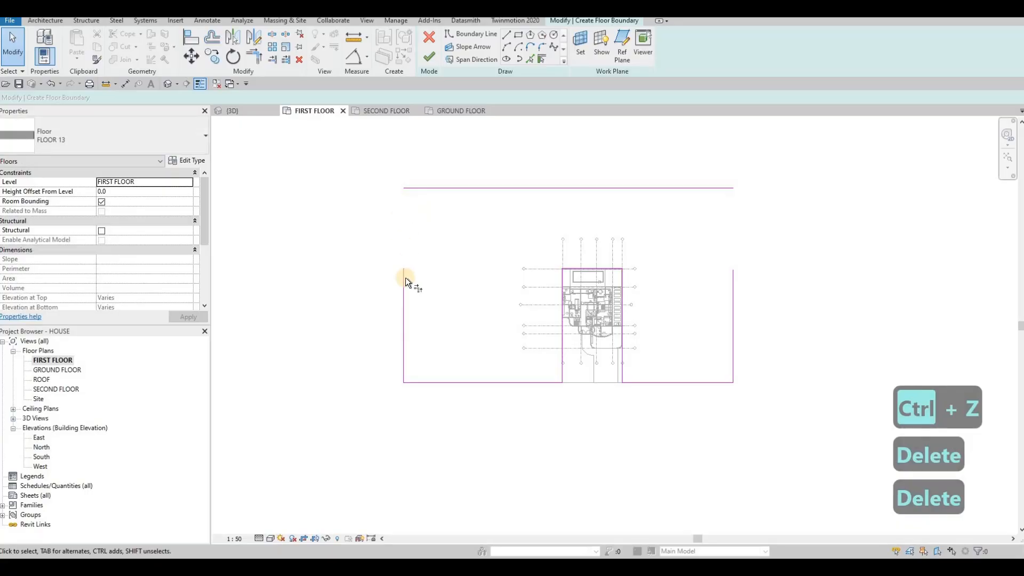
key("t")
key("r")
left_click(733, 294)
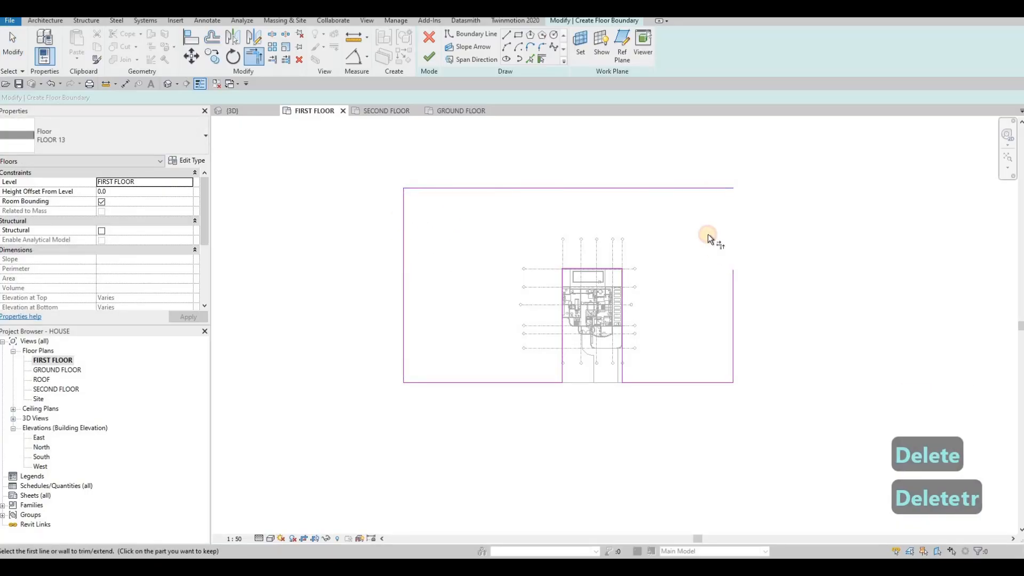
left_click(692, 189)
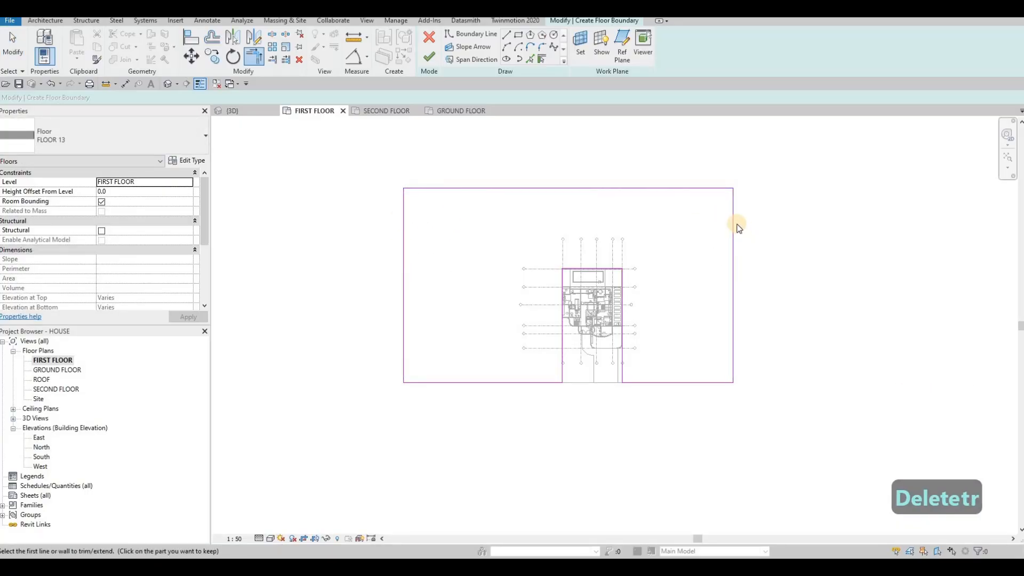
Move the right outer side line of the floor boundary farther out from the lot
key("Escape")
key("Escape")
left_click_drag(733, 225, 765, 225)
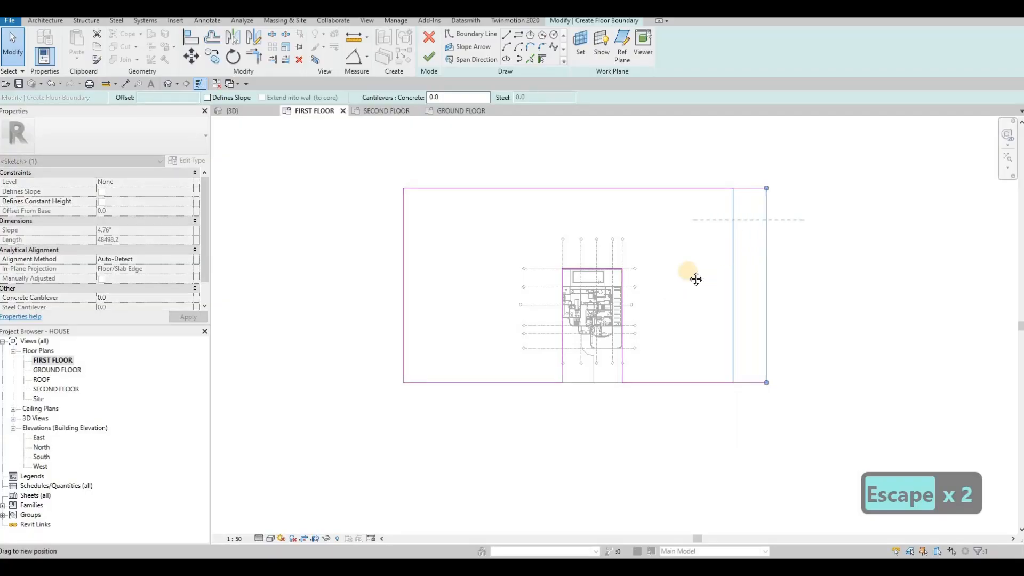
key("Escape")
Sketch a separate boundary rectangle about 89.2 m long in front of the lot, leaving a gap before the front edge
mouse_move(626, 326)
middle_mouse_down()
mouse_move(641, 293)
mouse_move(611, 198)
middle_mouse_up()
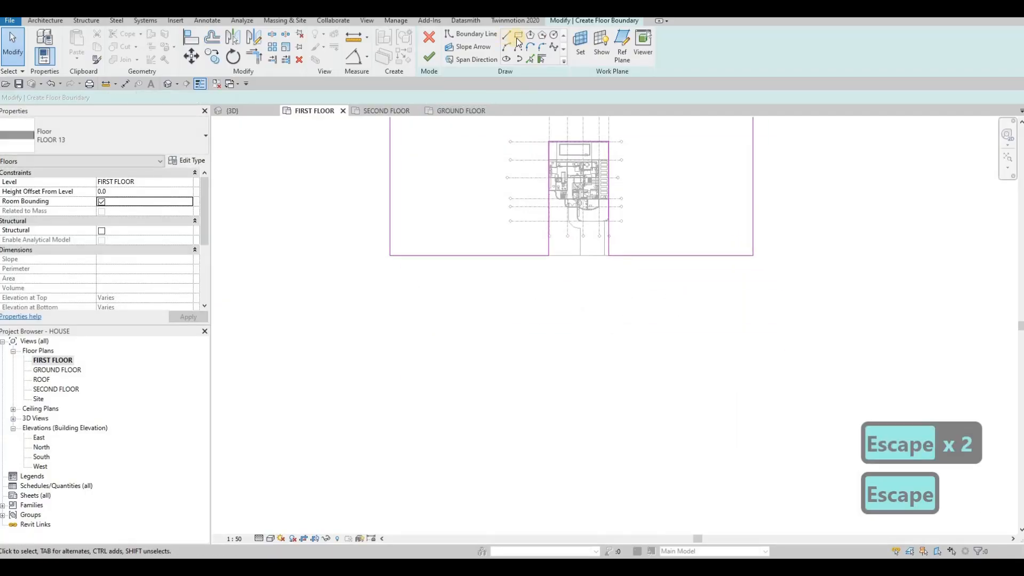
left_click(518, 36)
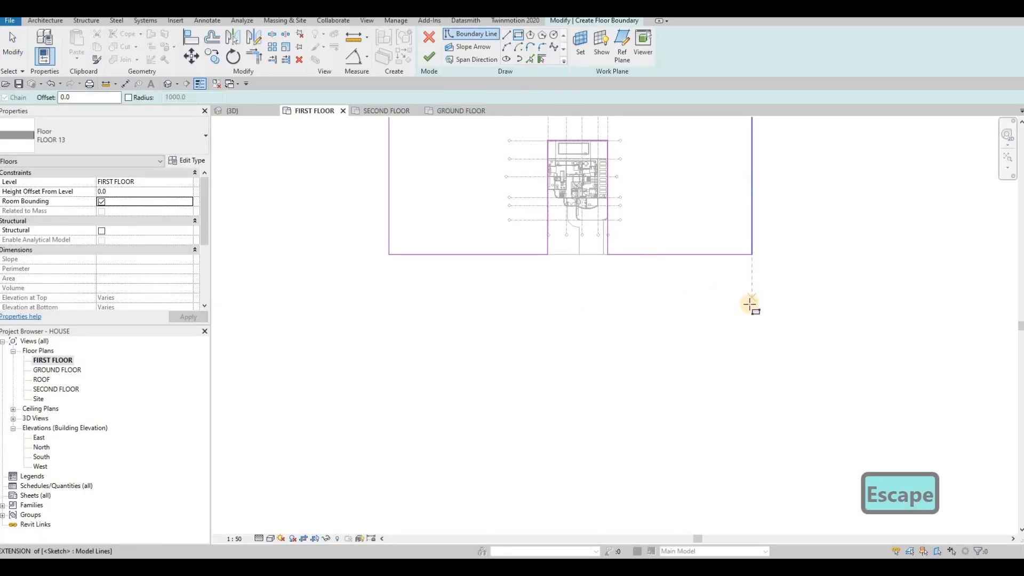
left_click(395, 409)
key("Escape")
key("Escape")
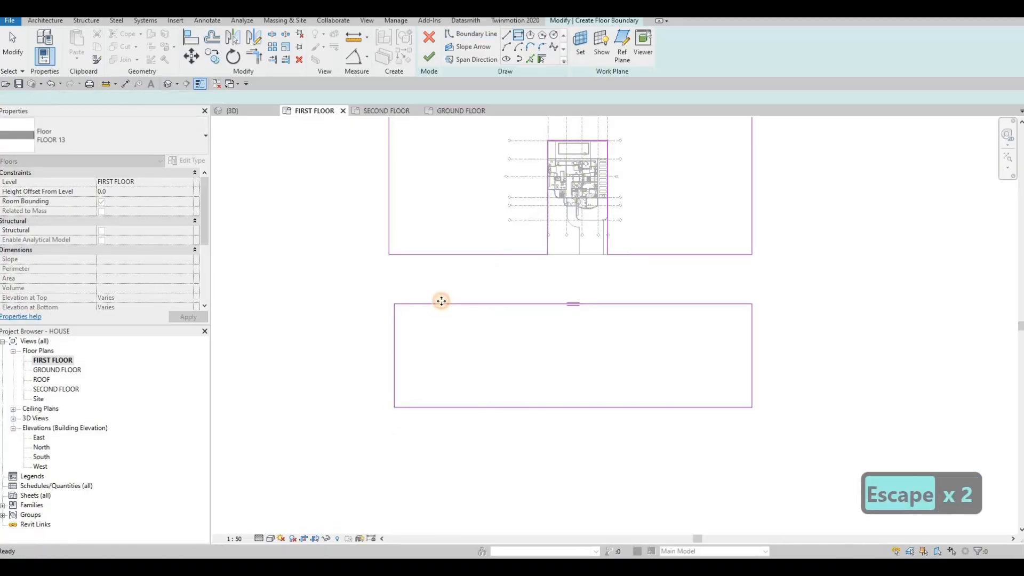
Move the house-side line of the front rectangle farther away from the lot to widen the gap
left_click_drag(440, 304, 440, 324)
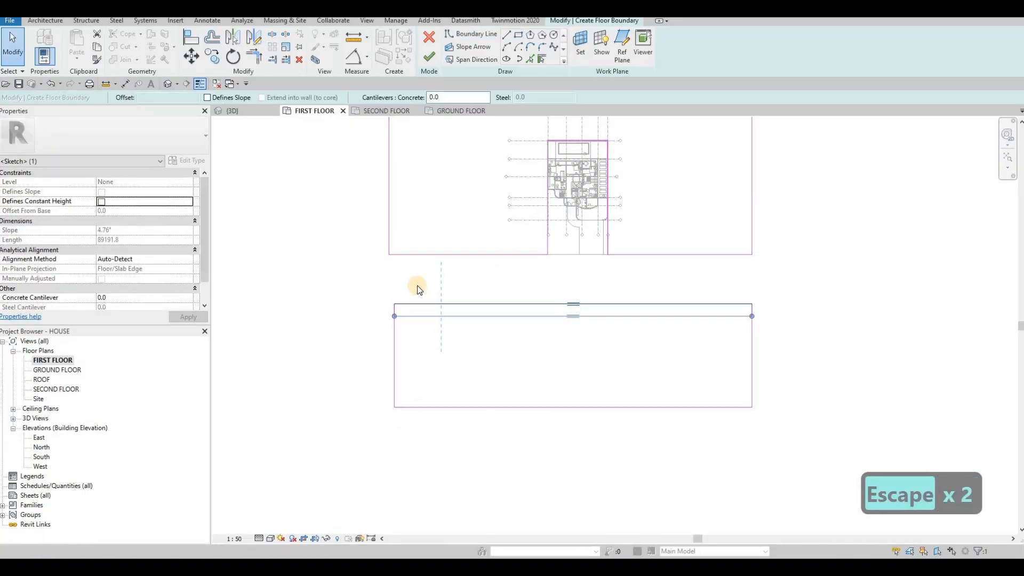
left_click(416, 254)
key("Escape")
key("Escape")
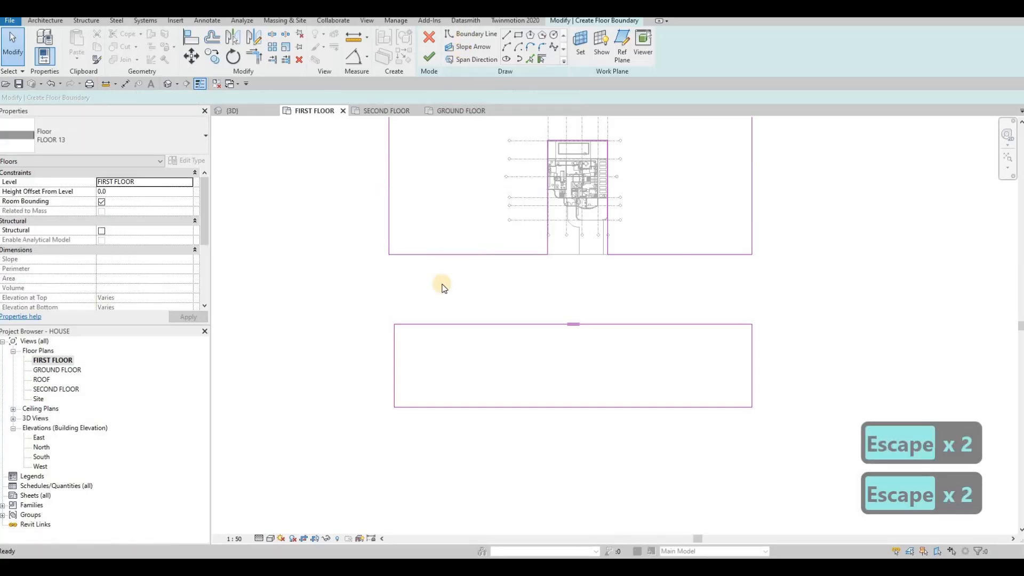
left_click(430, 325)
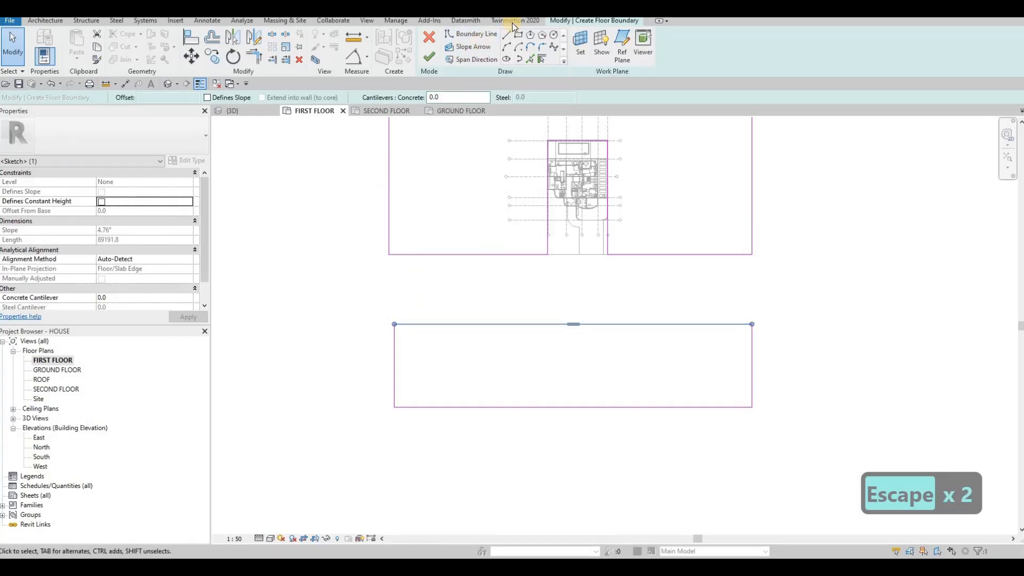
key("Escape")
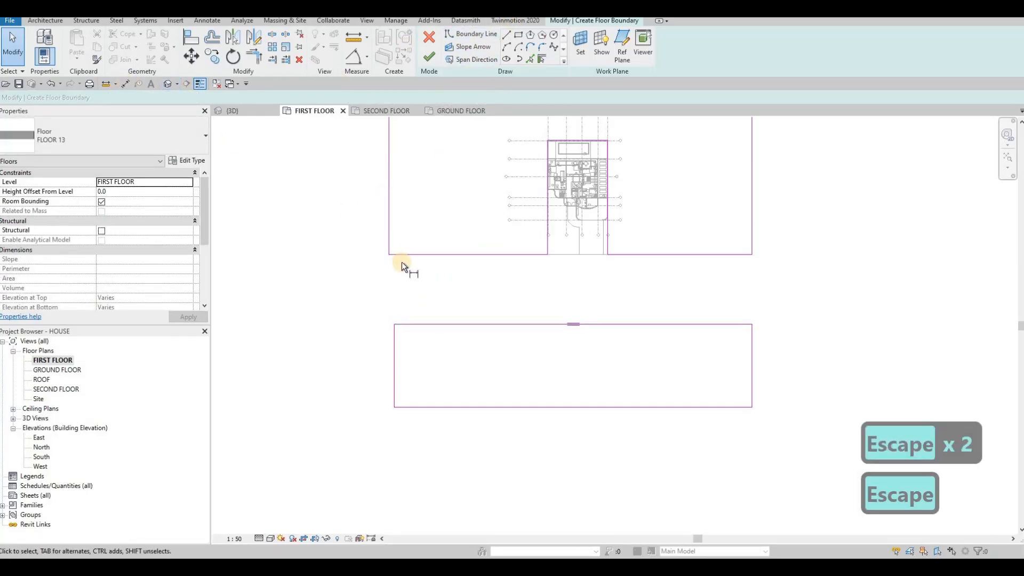
key("d")
key("i")
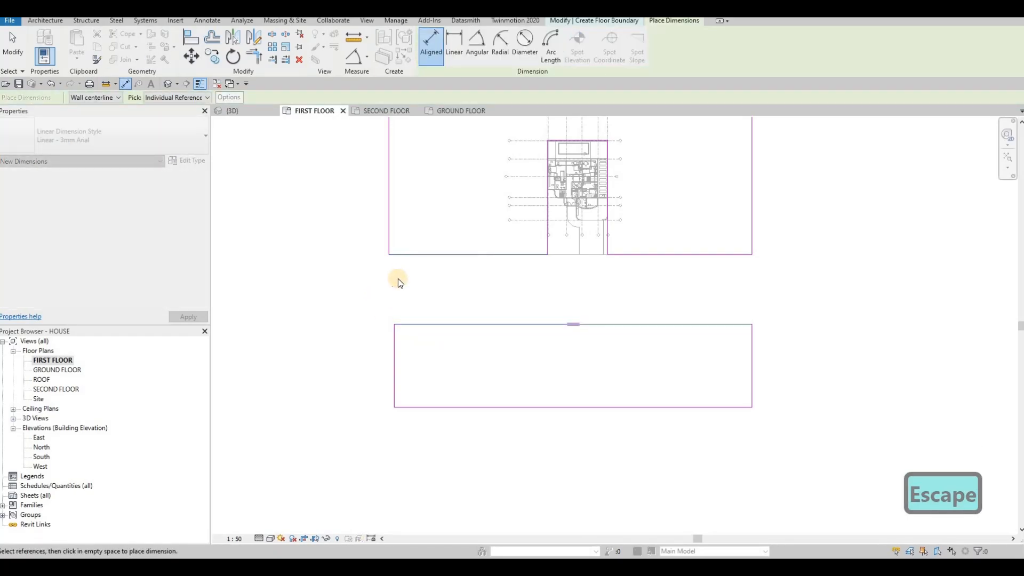
scroll(395, 283, "up", 2)
key("Escape")
key("Escape")
key("Escape")
scroll(453, 282, "down", 3)
scroll(460, 284, "up", 1)
key("Escape")
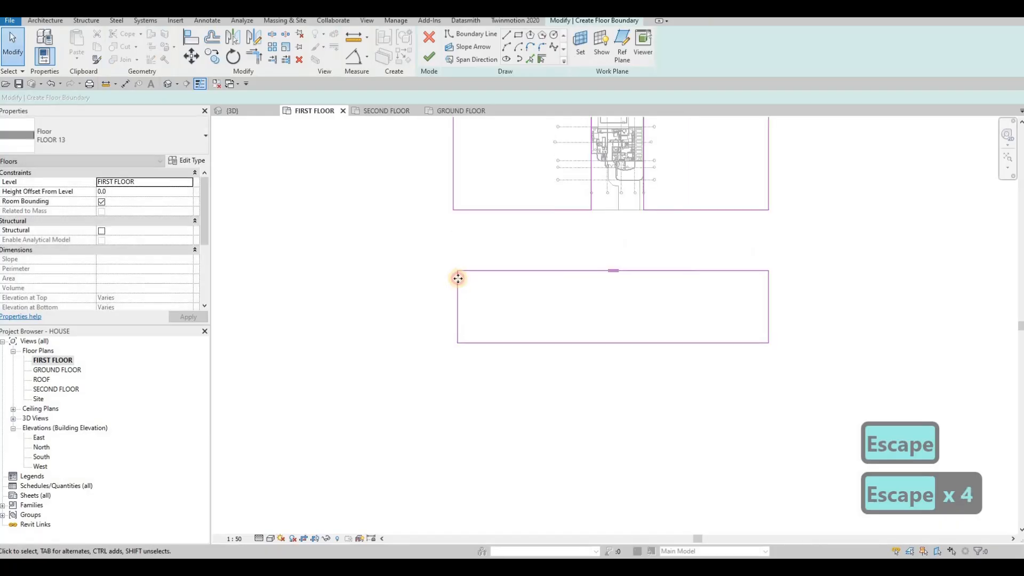
Move the left side line of the front rectangle outward to align with the left side line of the large floor boundary
left_click(456, 279)
left_click_drag(456, 279, 442, 280)
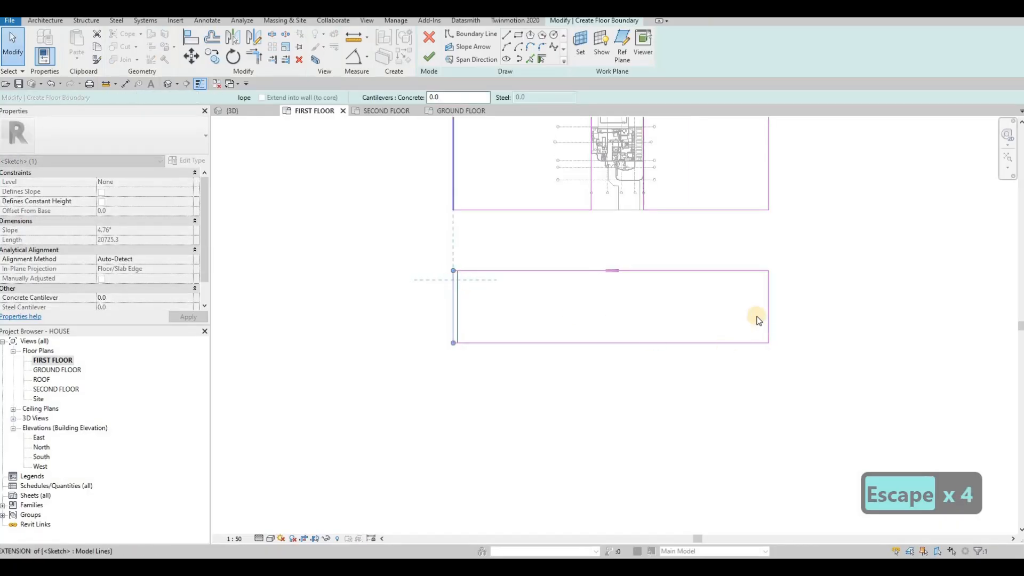
key("Escape")
scroll(603, 305, "down", 3)
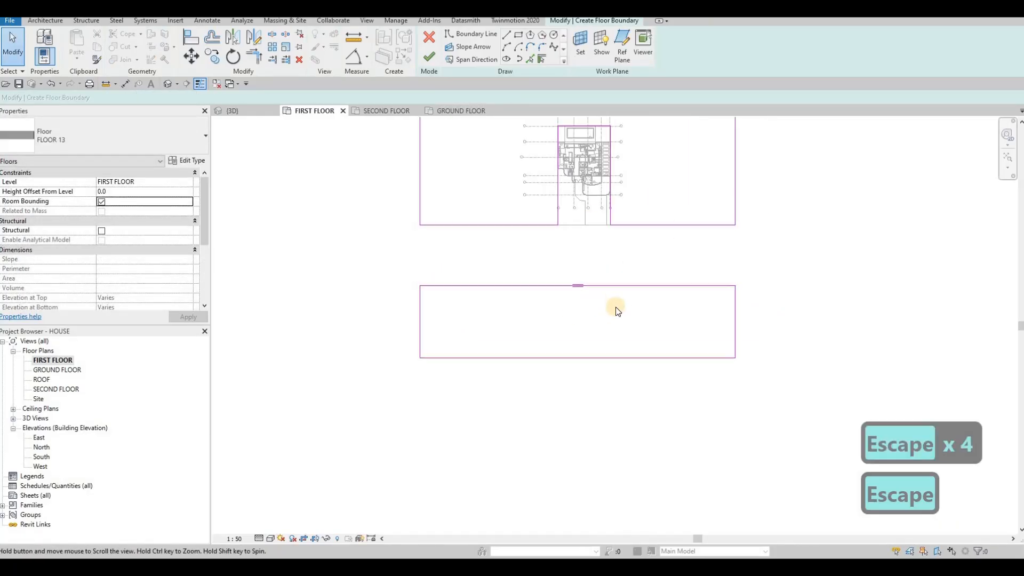
key("Escape")
Move the outer left and right side lines of both boundaries farther out, making them about 113 m wide
left_click_drag(629, 162, 670, 405)
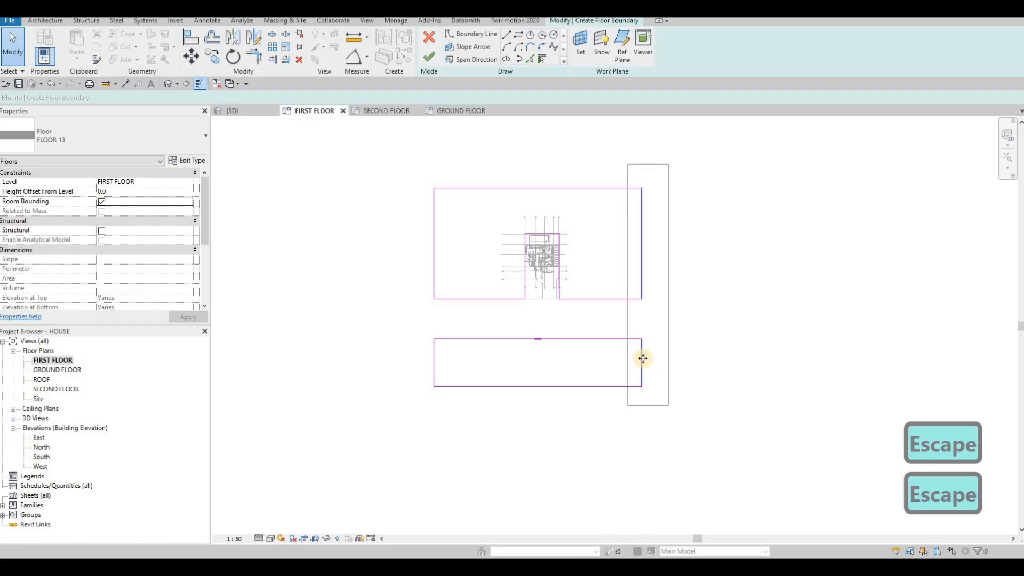
left_click_drag(642, 357, 673, 364)
key("Escape")
left_click_drag(395, 163, 415, 371)
key("Escape")
scroll(535, 387, "up", 1)
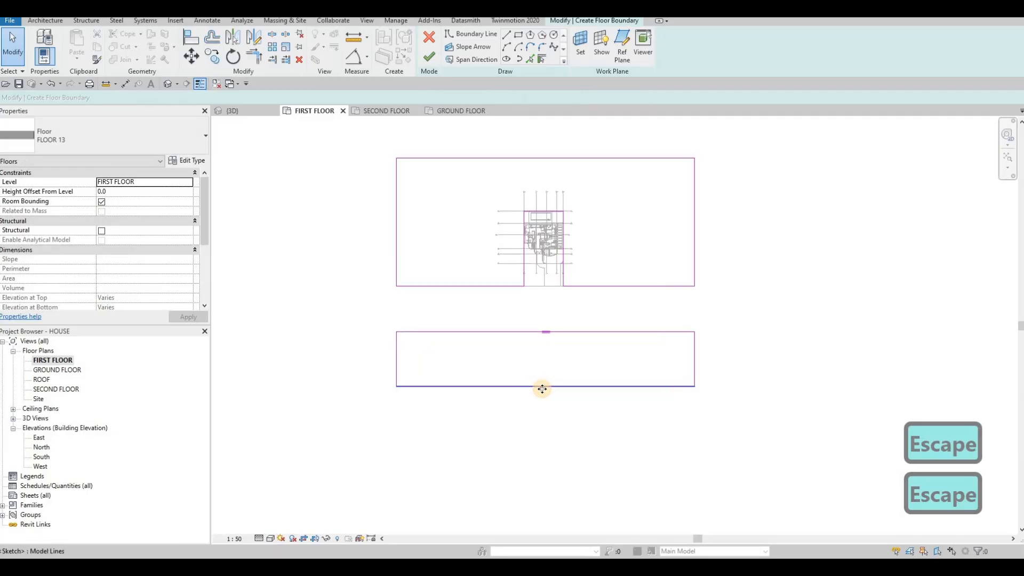
Move the far line of the front rectangle farther away from the lot, and finish the grass floor sketch
left_click_drag(542, 389, 544, 404)
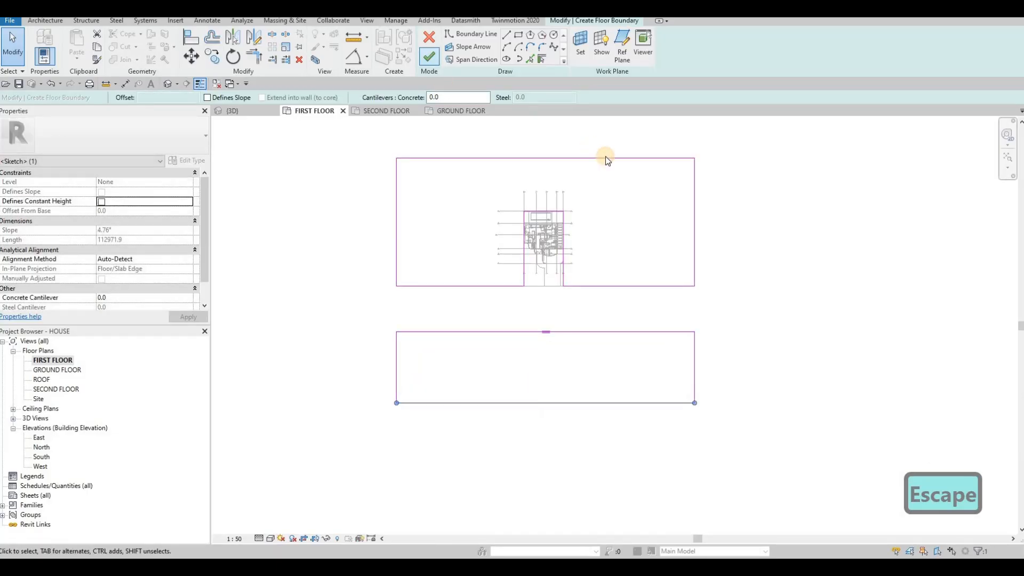
left_click(430, 56)
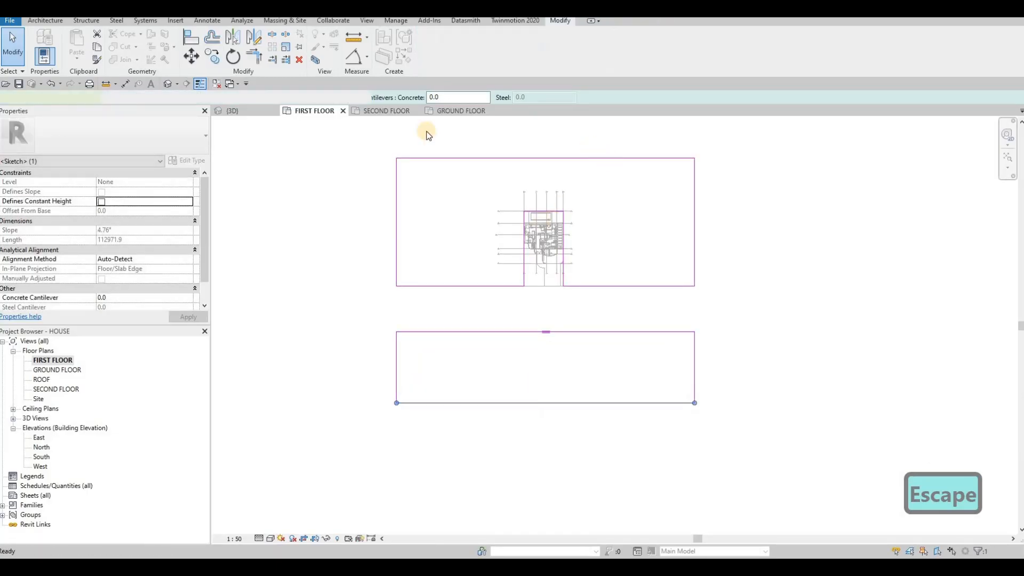
left_click(251, 112)
key("Escape")
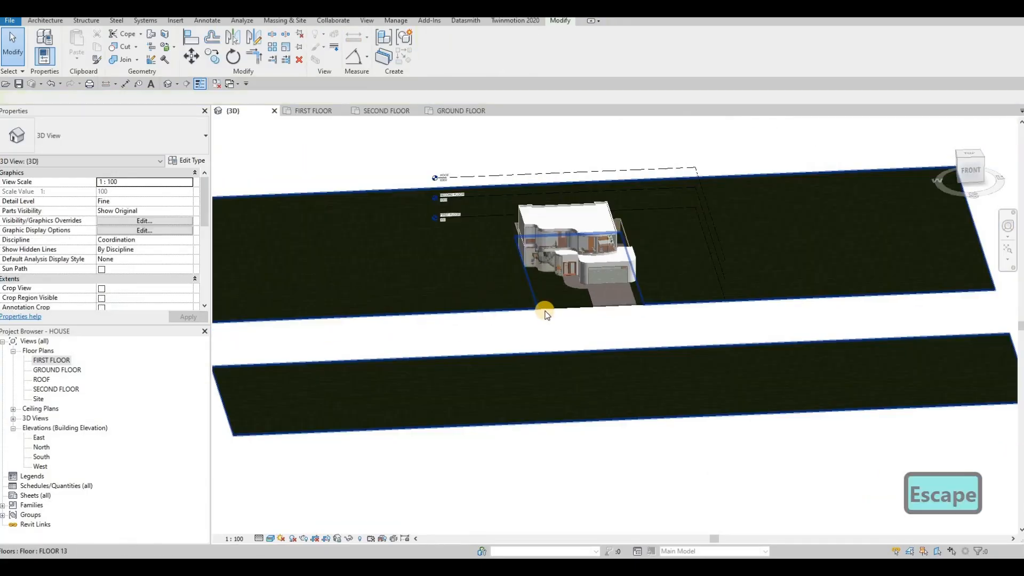
middle_click_drag(545, 314, 368, 308, "shift")
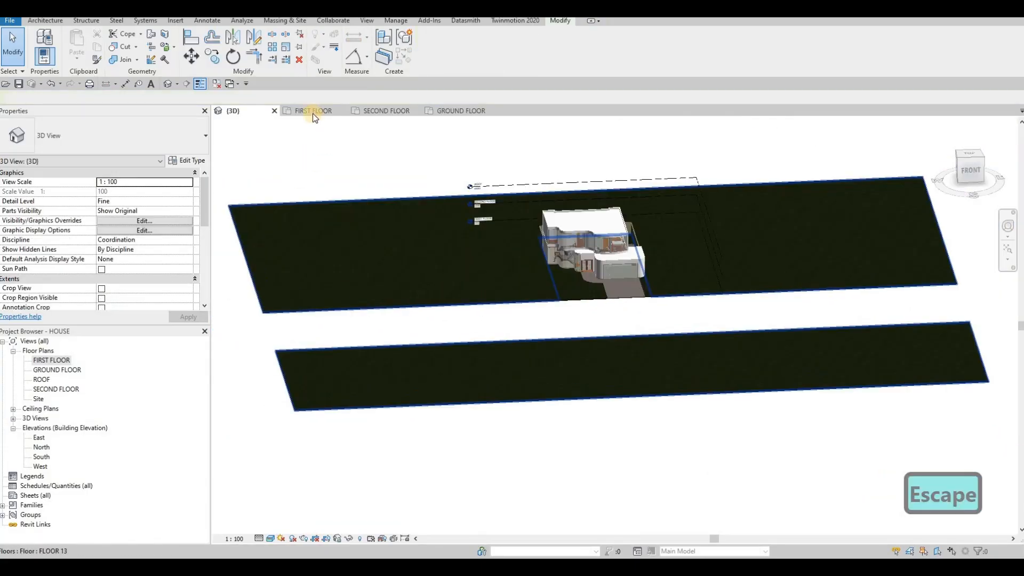
Turn off Crop View in the FIRST FLOOR plan so the full grass floor can be shown
left_click(313, 111)
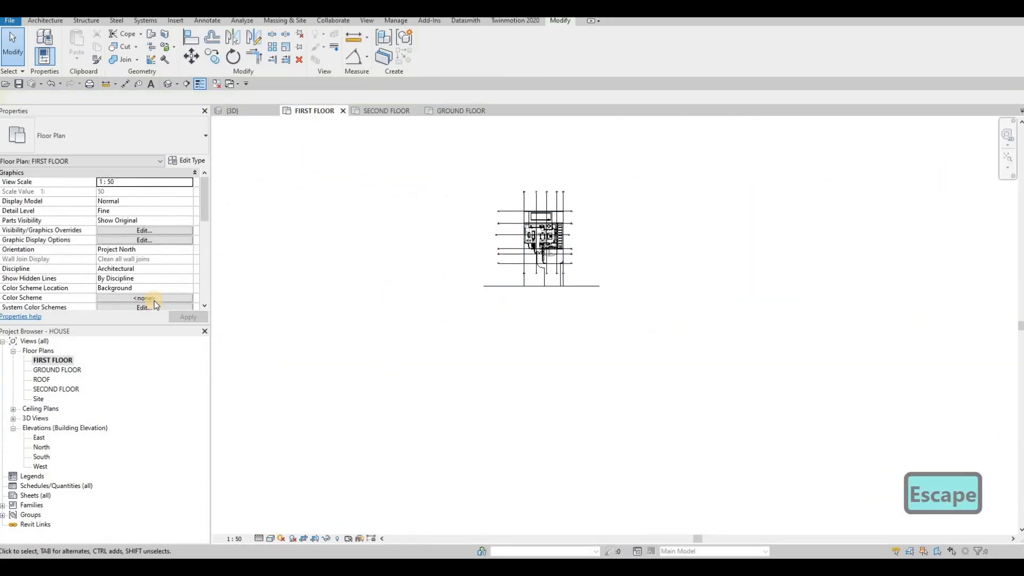
scroll(115, 251, "down", 10)
scroll(104, 235, "up", 5)
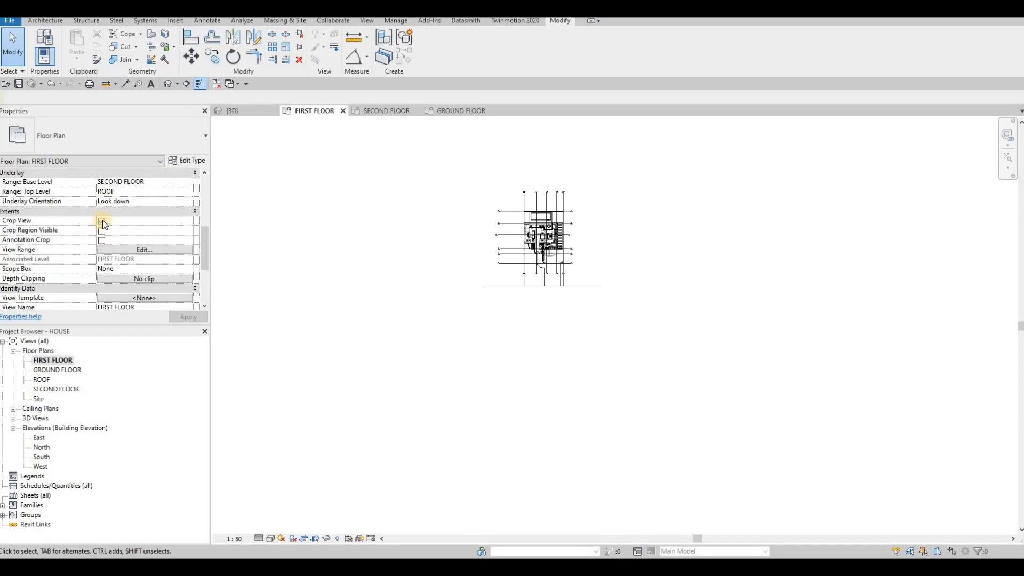
left_click(102, 220)
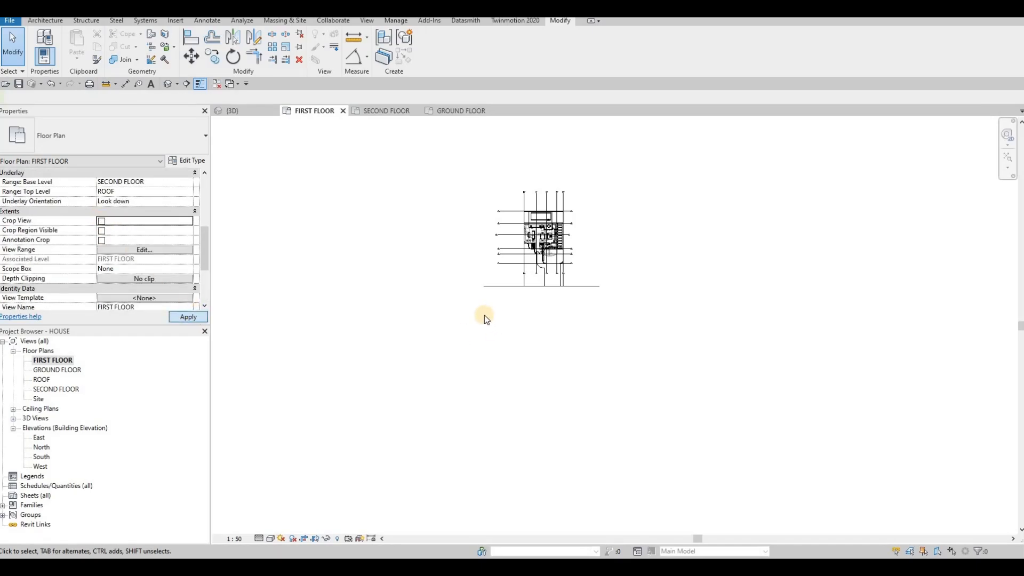
key("Escape")
scroll(455, 270, "up", 3)
key("Escape")
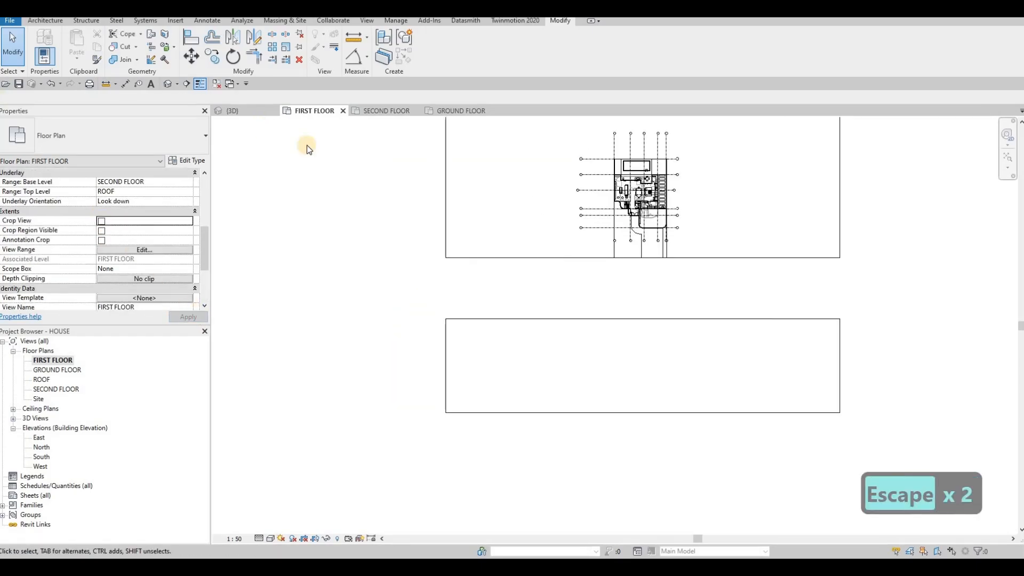
Start a new floor and duplicate the FLOOR 13 type as FLOOR 14
middle_click_drag(535, 266, 458, 293)
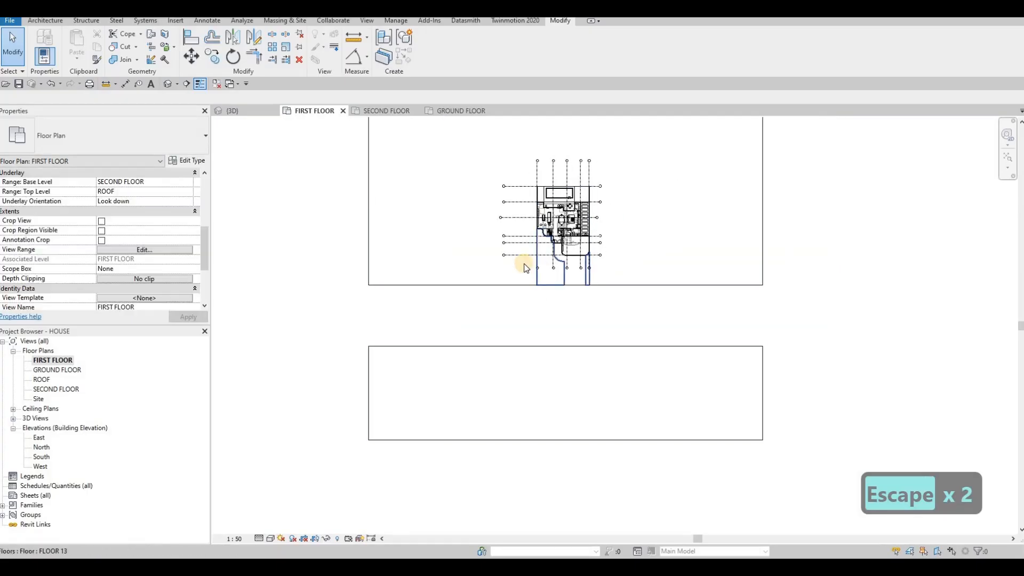
scroll(525, 268, "up", 2)
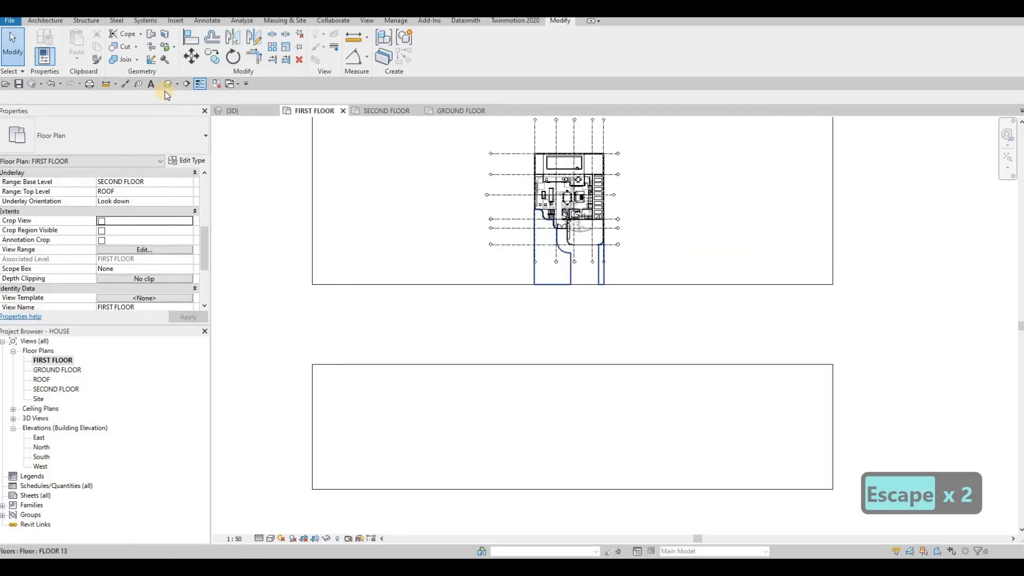
left_click(45, 21)
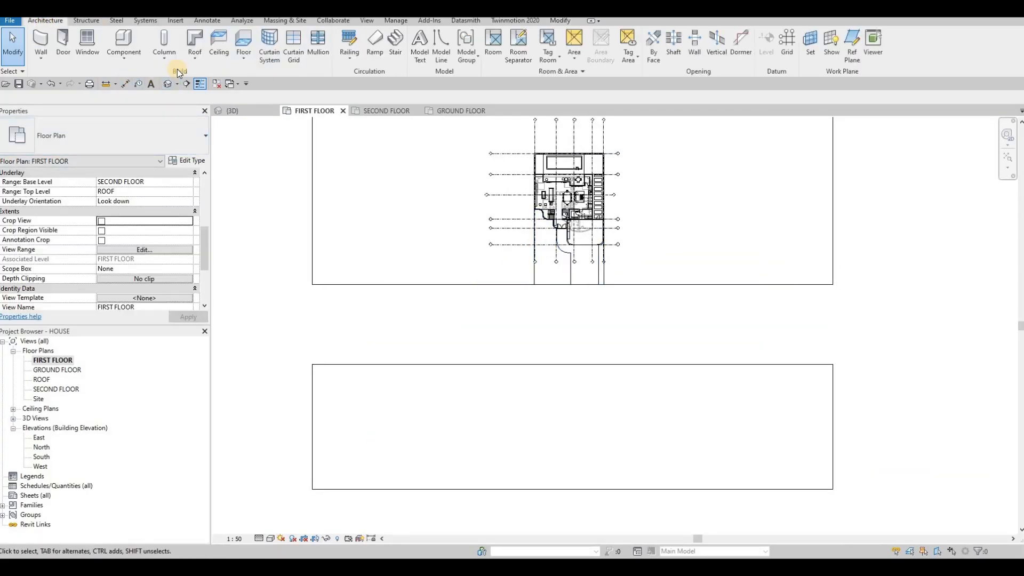
left_click(243, 47)
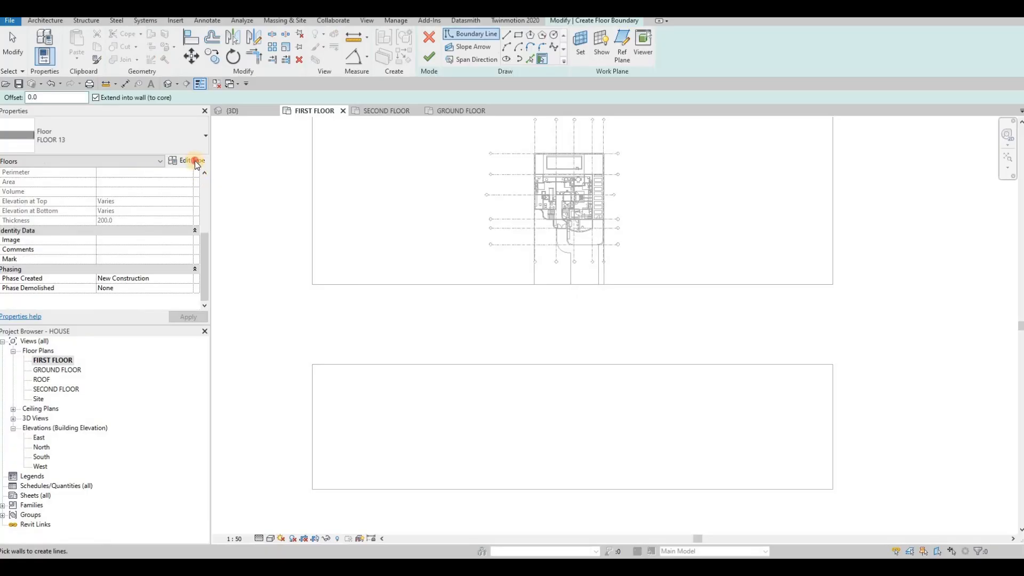
left_click(196, 161)
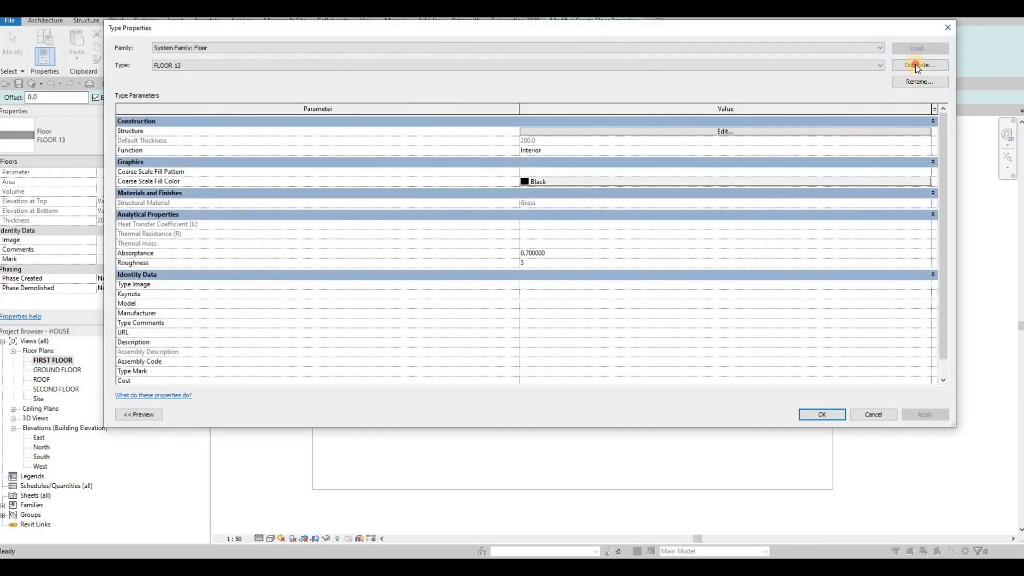
left_click(917, 66)
left_click(528, 249)
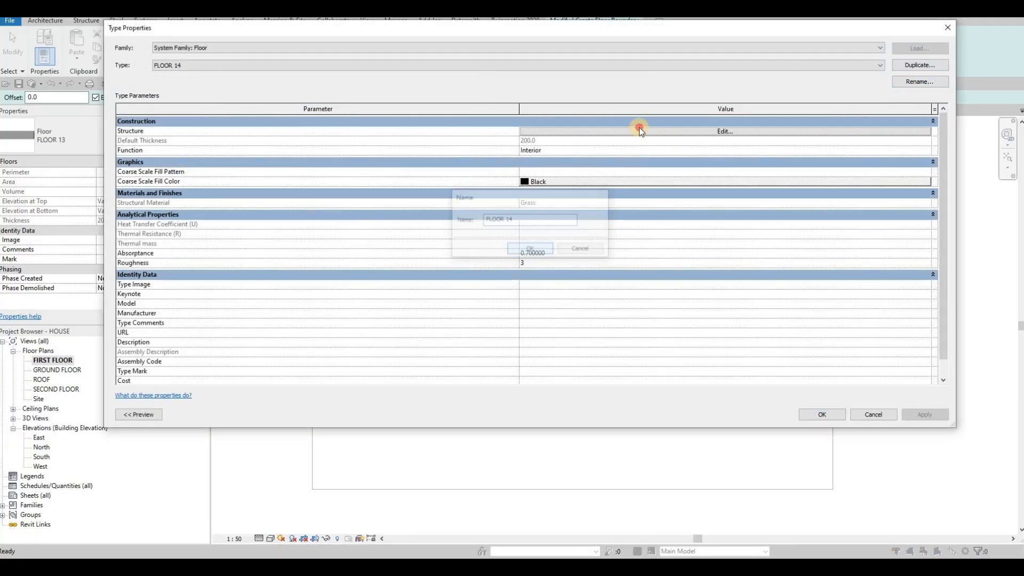
Set the structure layer material of FLOOR 14 to Concrete, C12/15
left_click(640, 131)
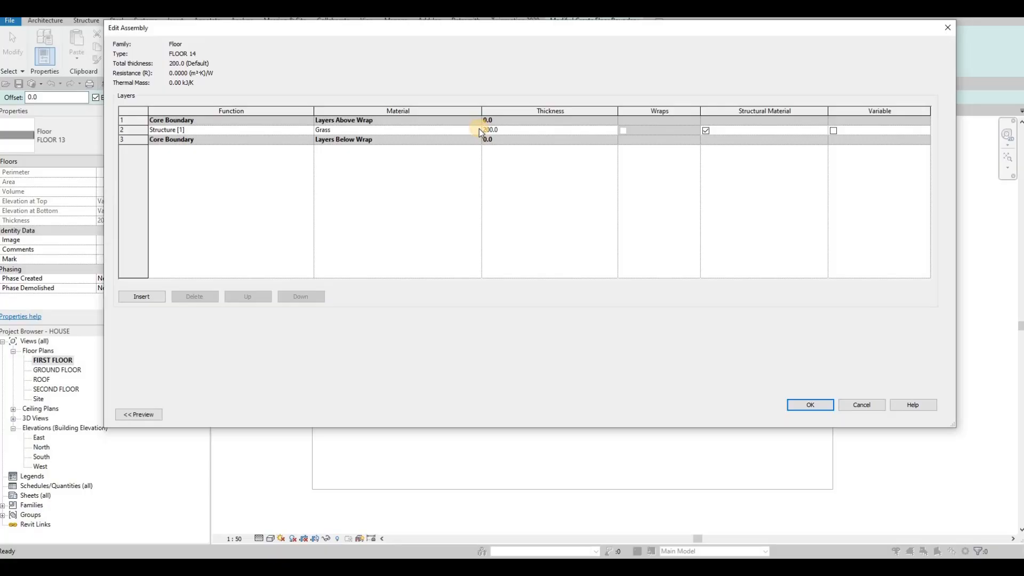
left_click(479, 129)
left_click(471, 129)
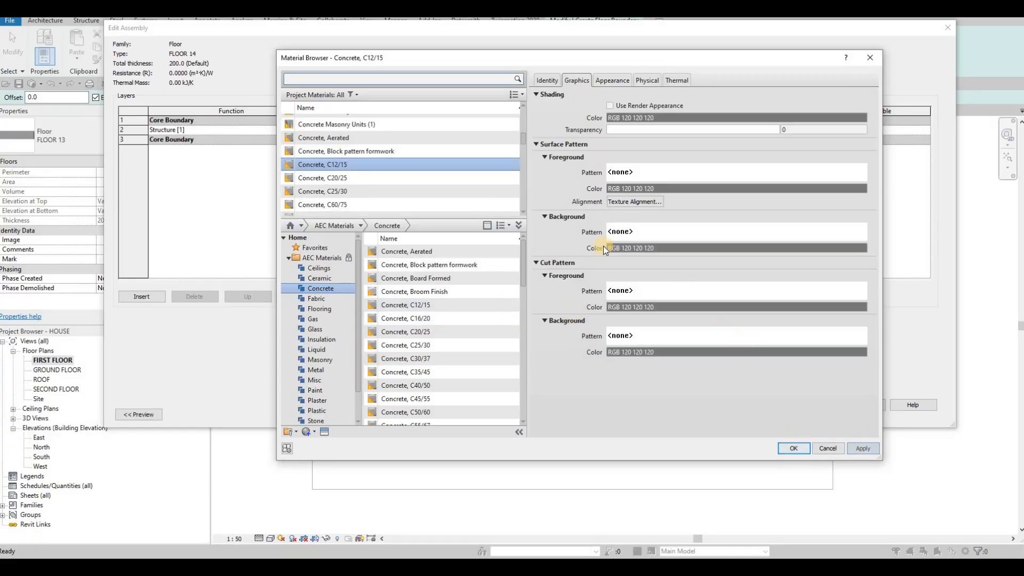
left_click(794, 448)
left_click(821, 407)
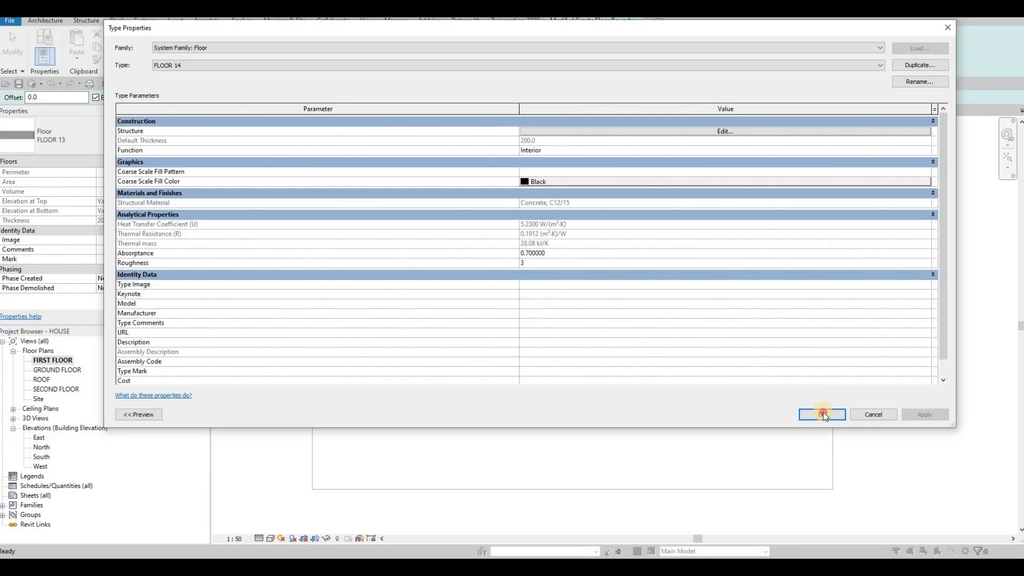
key("Return")
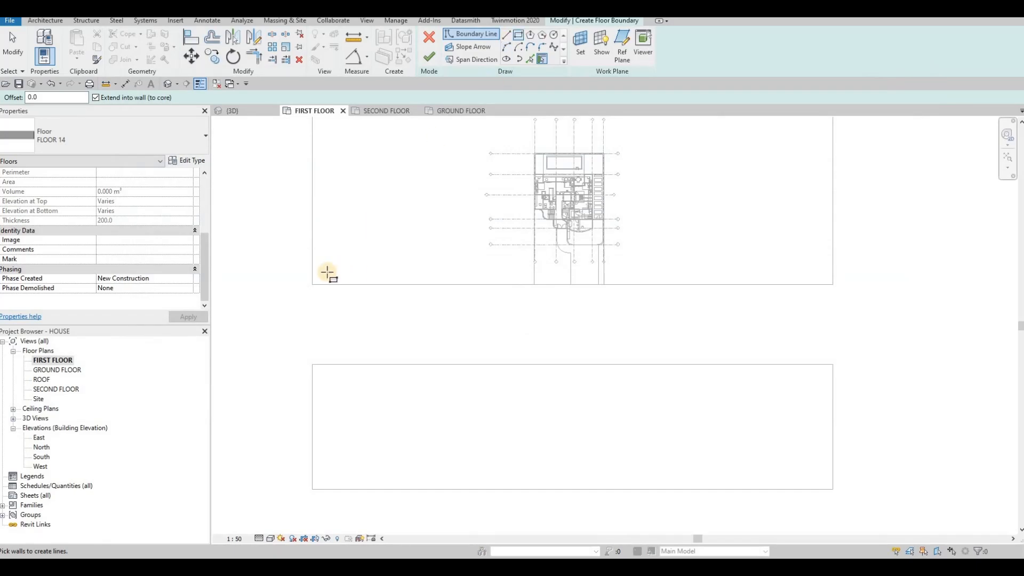
Sketch a rectangular boundary filling the gap between the two grass areas, and finish the FLOOR 14 road strip
left_click(312, 285)
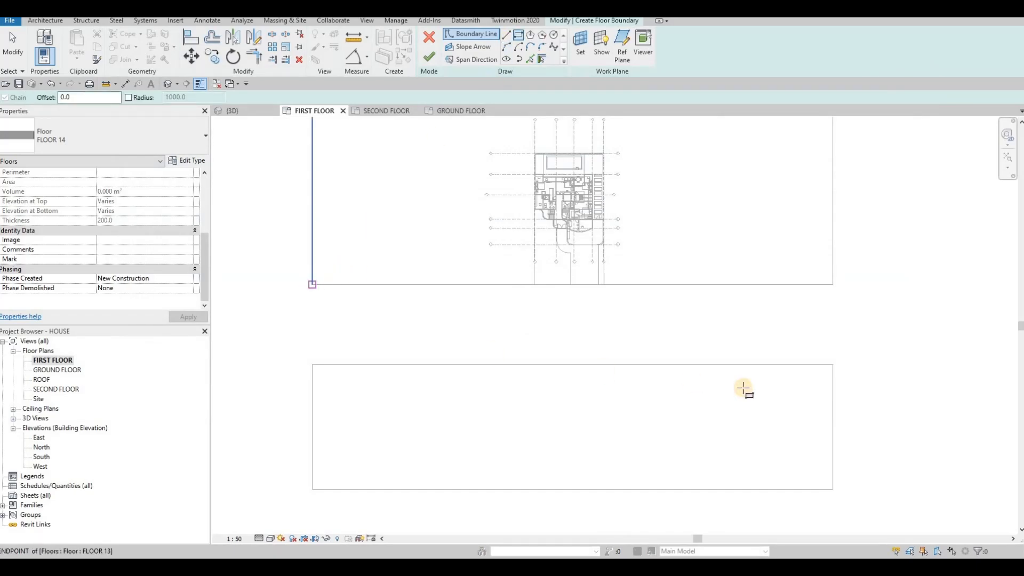
left_click(832, 364)
key("Escape")
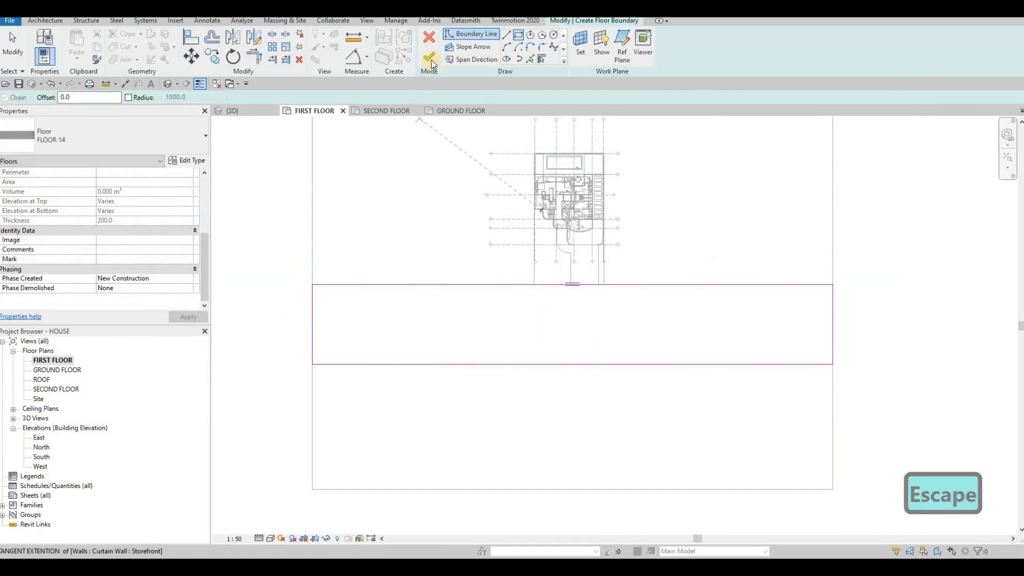
left_click(432, 64)
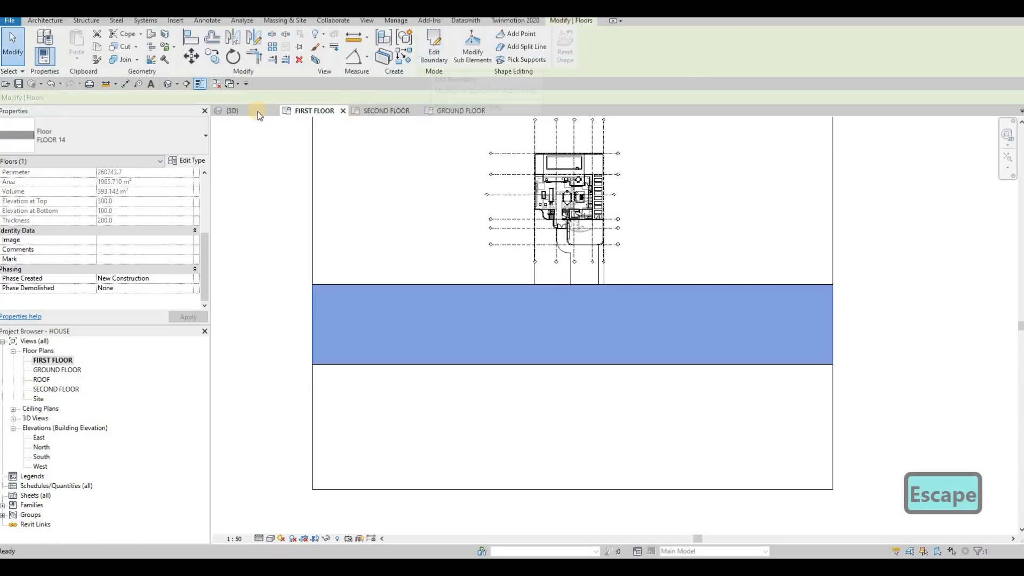
Examine in 3D how the concrete road strip meets the grass areas and the house's driveway
left_click(254, 112)
key("Escape")
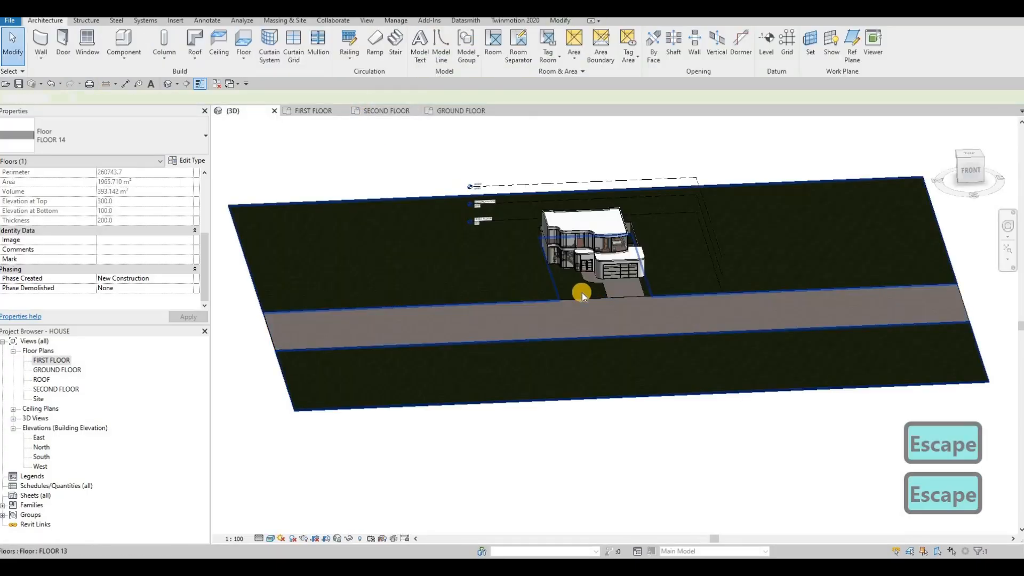
scroll(567, 287, "up", 4)
scroll(567, 313, "down", 3)
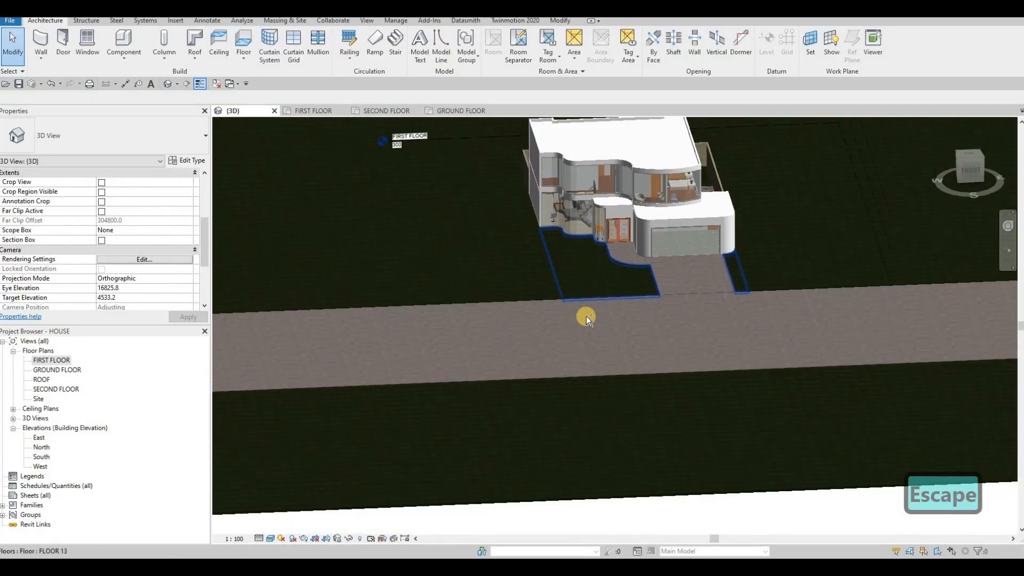
scroll(585, 320, "up", 2)
scroll(514, 293, "down", 1)
scroll(532, 327, "up", 3)
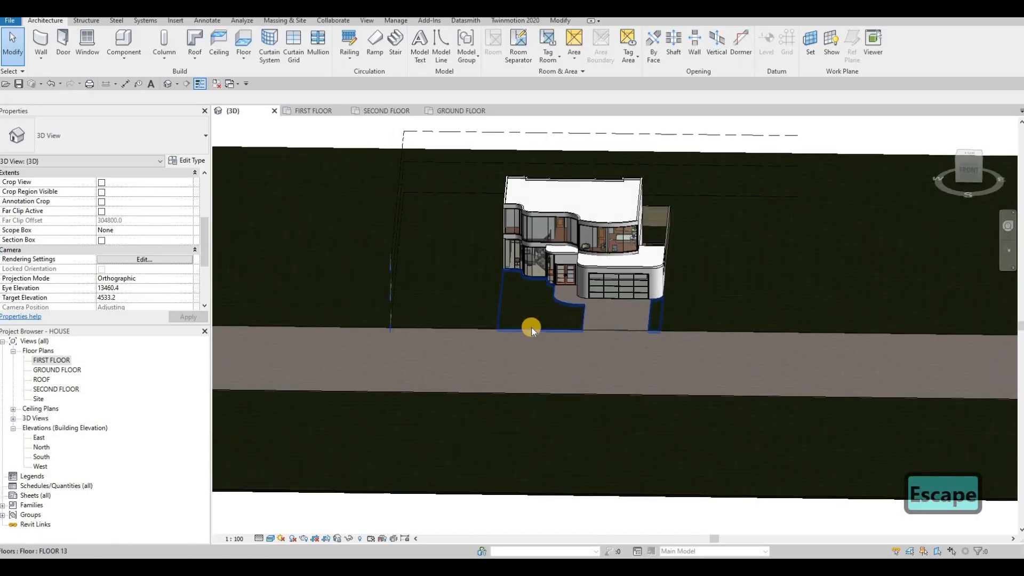
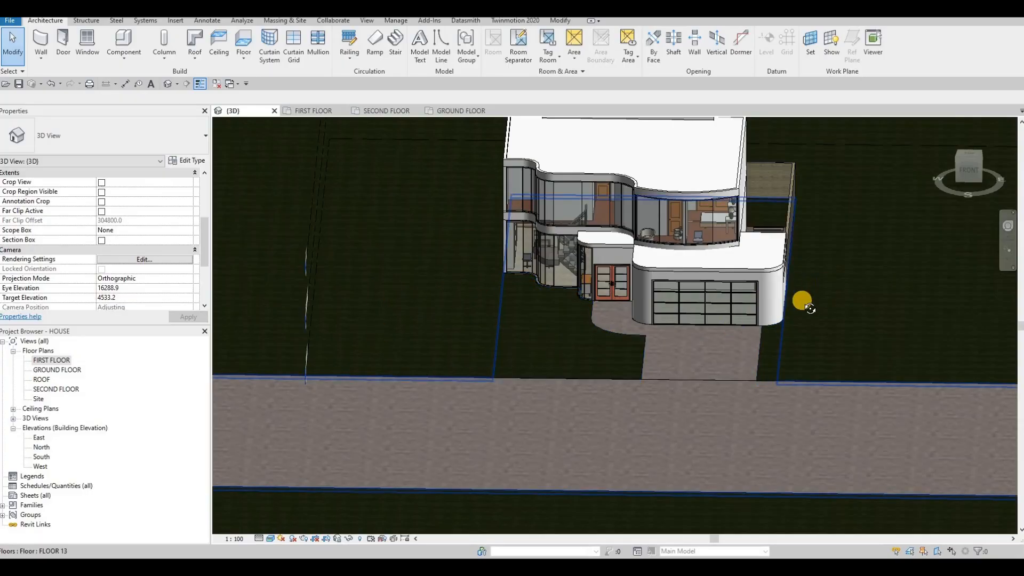
Check the type properties of the FLOOR 13 grass area in front of the house in 3D, leaving them unchanged
middle_click_drag(825, 271, 588, 290, "shift")
left_click(793, 292)
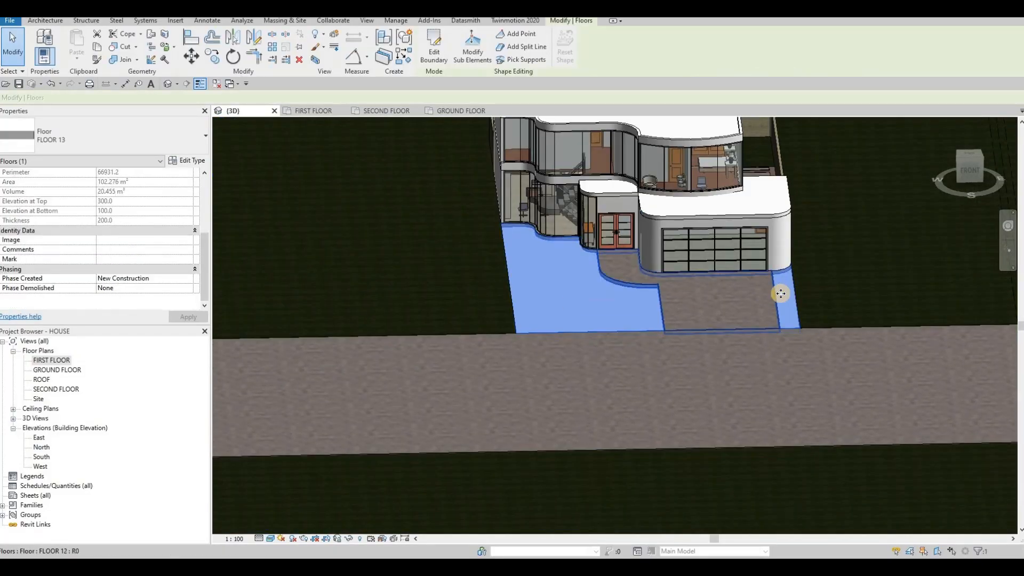
left_click(196, 161)
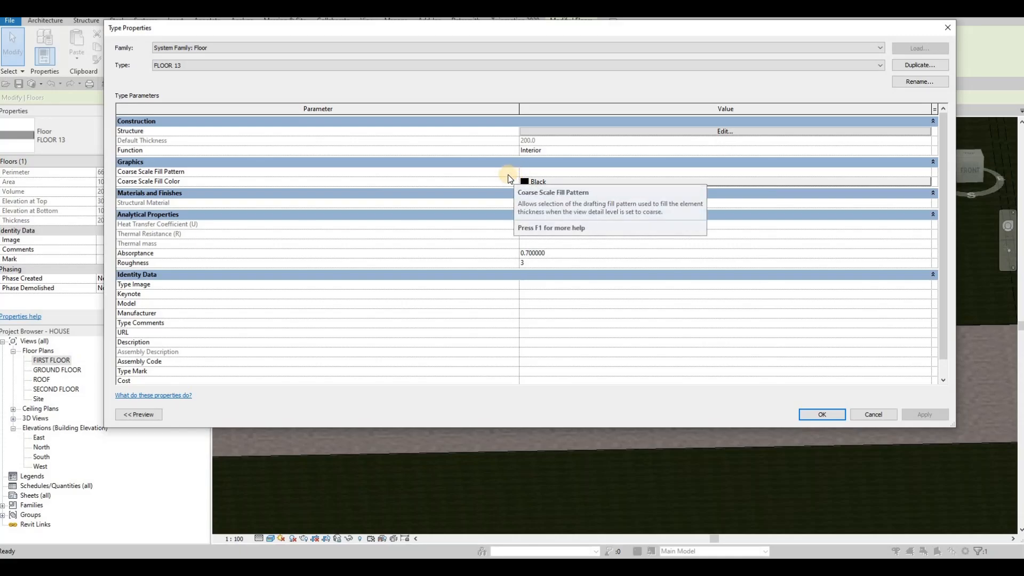
key("Escape")
key("Escape")
Examine in 3D the edges where the driveway and entrance path meet the grass, the garage and the road
middle_click_drag(613, 269, 798, 277, "shift")
scroll(782, 296, "down", 5)
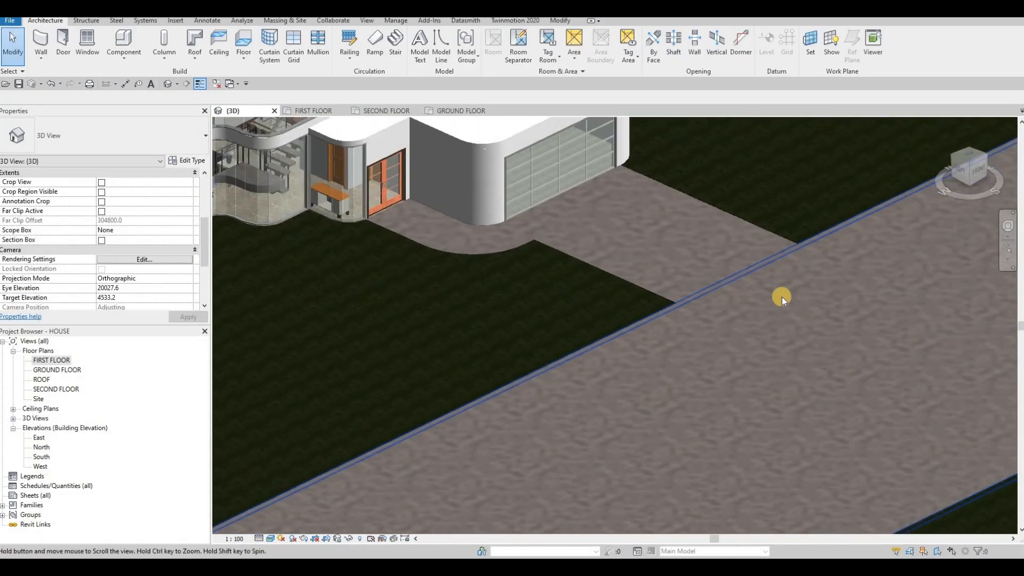
scroll(561, 242, "up", 6)
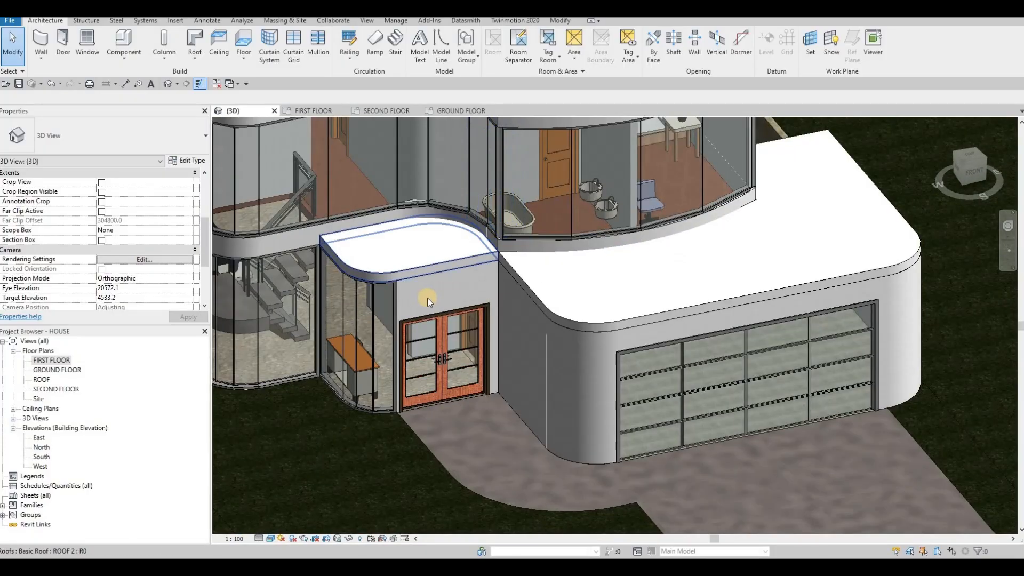
middle_click_drag(330, 319, 421, 299)
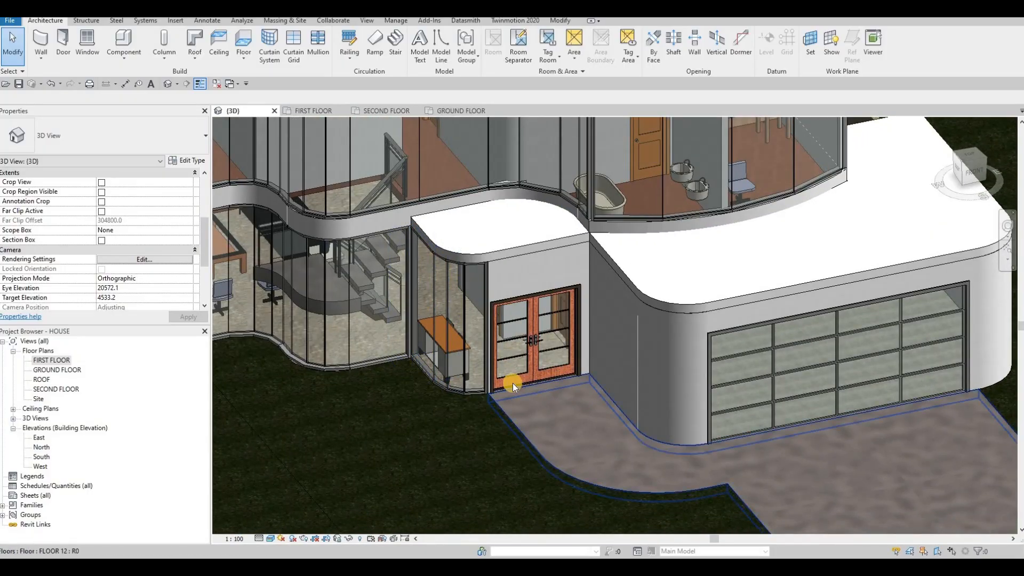
scroll(496, 394, "down", 1)
middle_click_drag(486, 399, 421, 298)
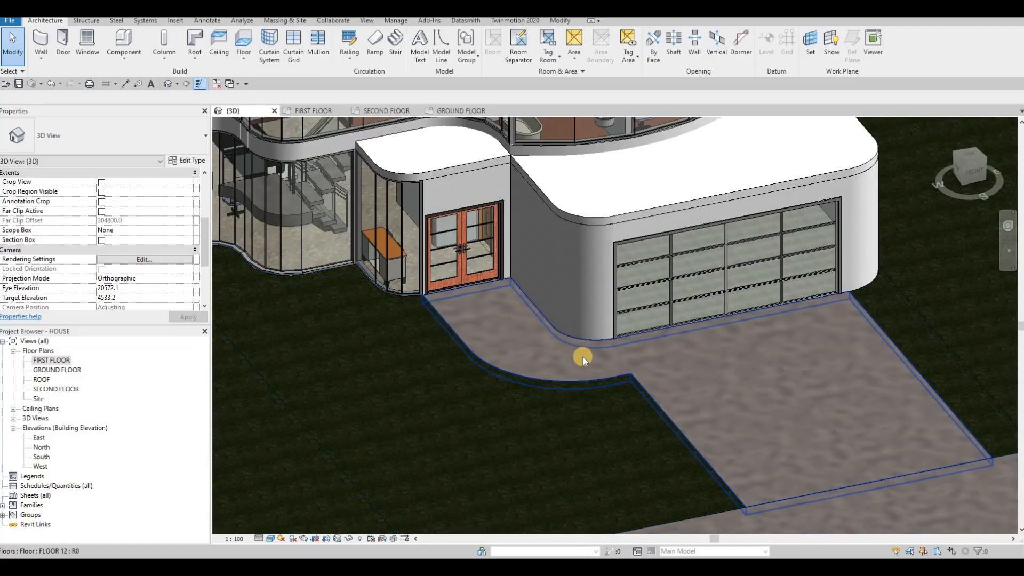
middle_click_drag(579, 405, 497, 247)
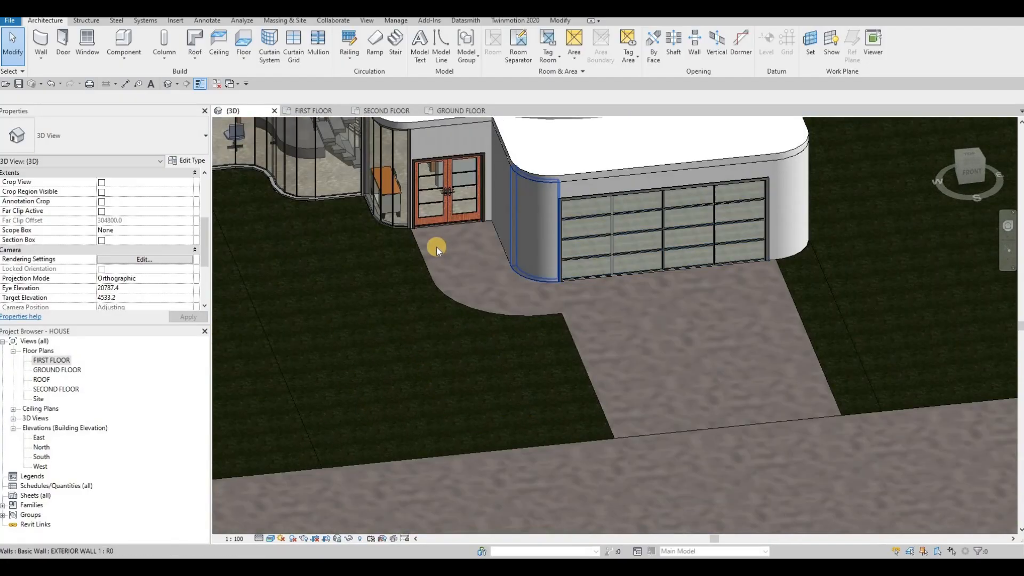
scroll(440, 251, "up", 2)
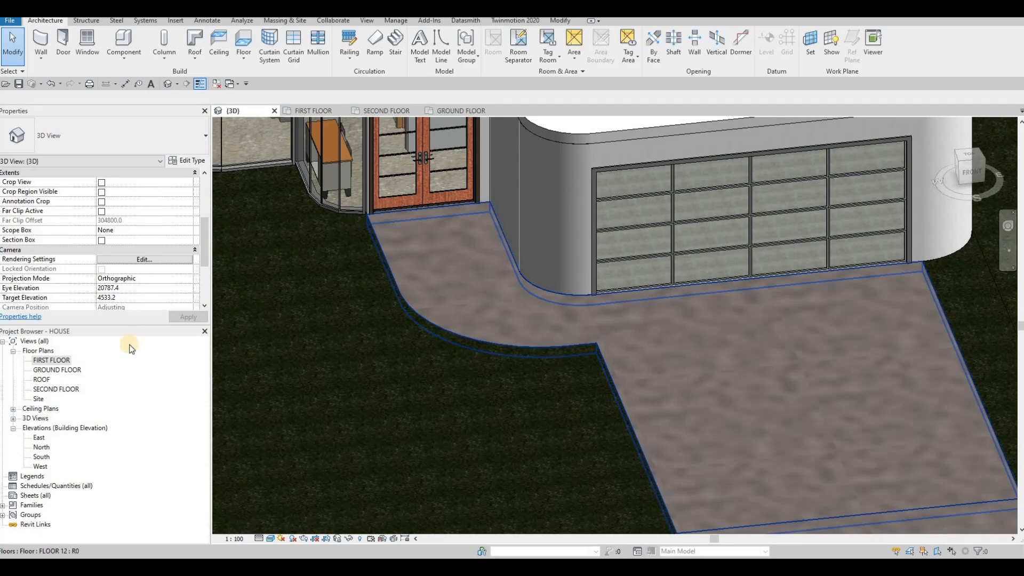
Open the FIRST FLOOR plan and create an in-place Generic Models component with the default name
double_click(57, 361)
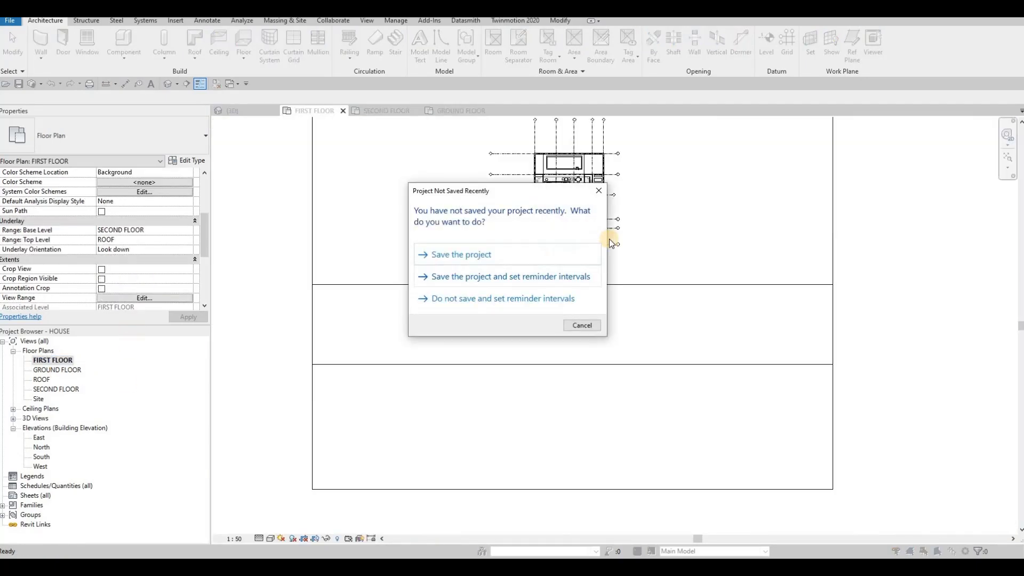
key("Escape")
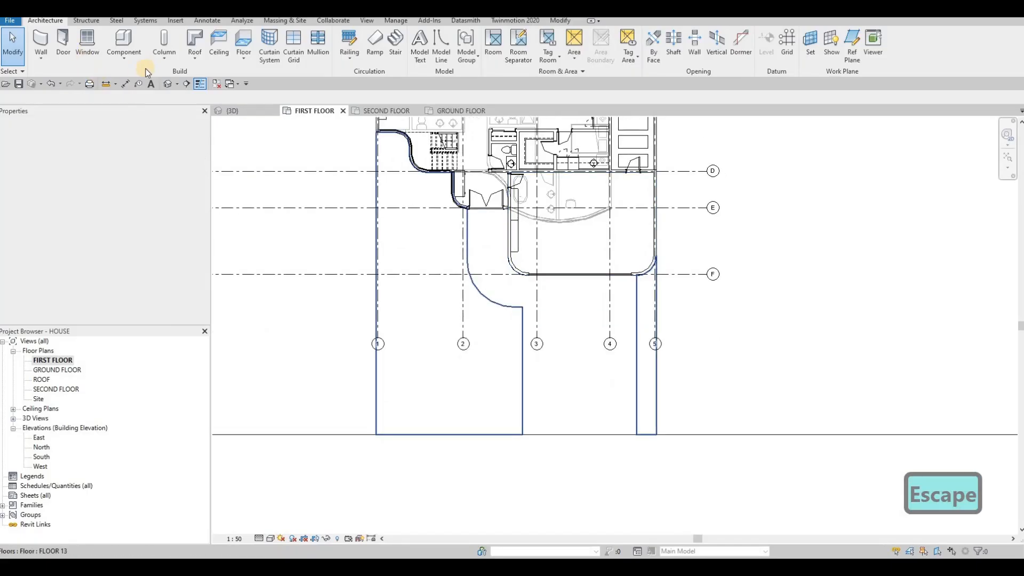
left_click(124, 51)
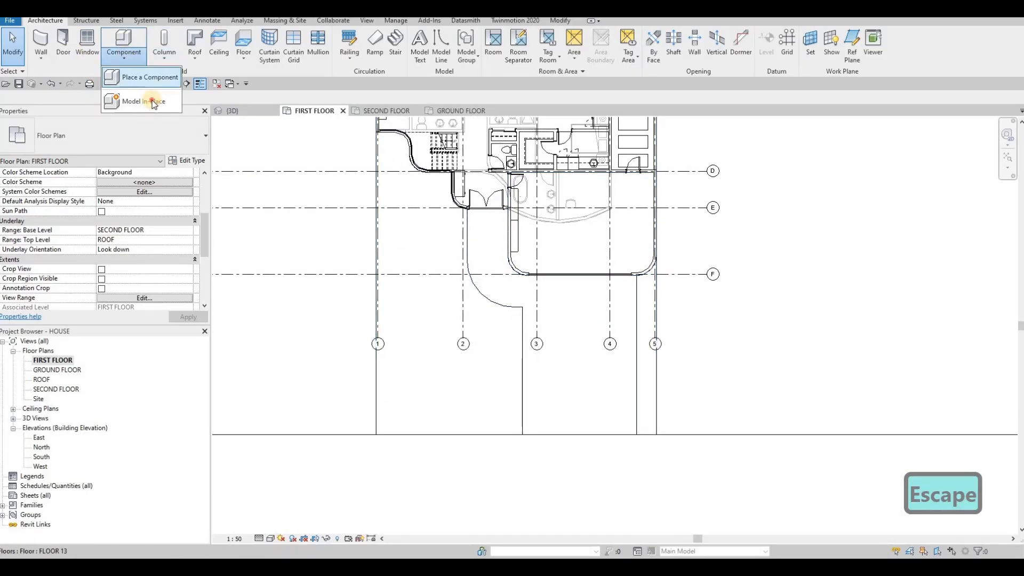
left_click(154, 101)
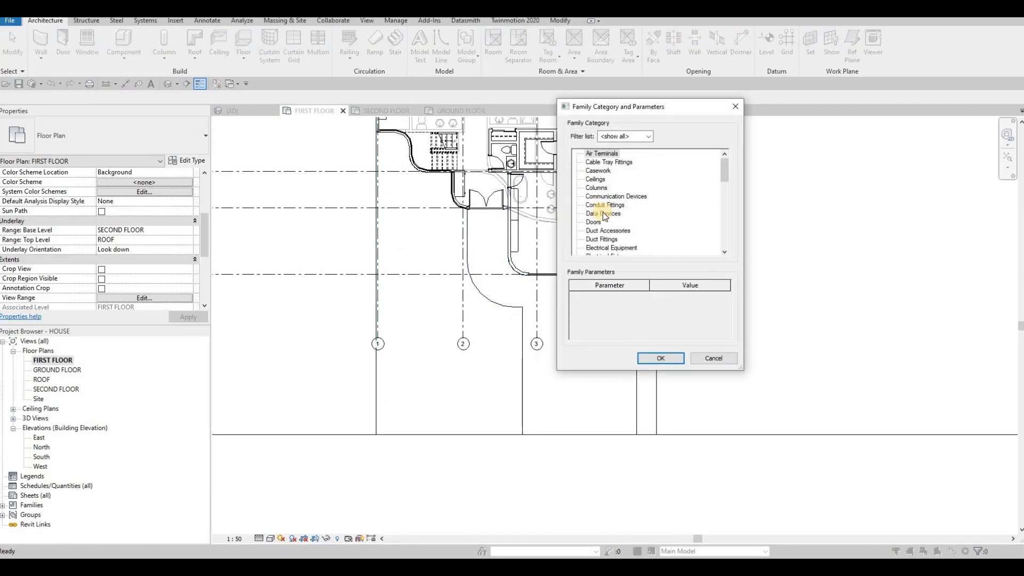
scroll(603, 214, "down", 1)
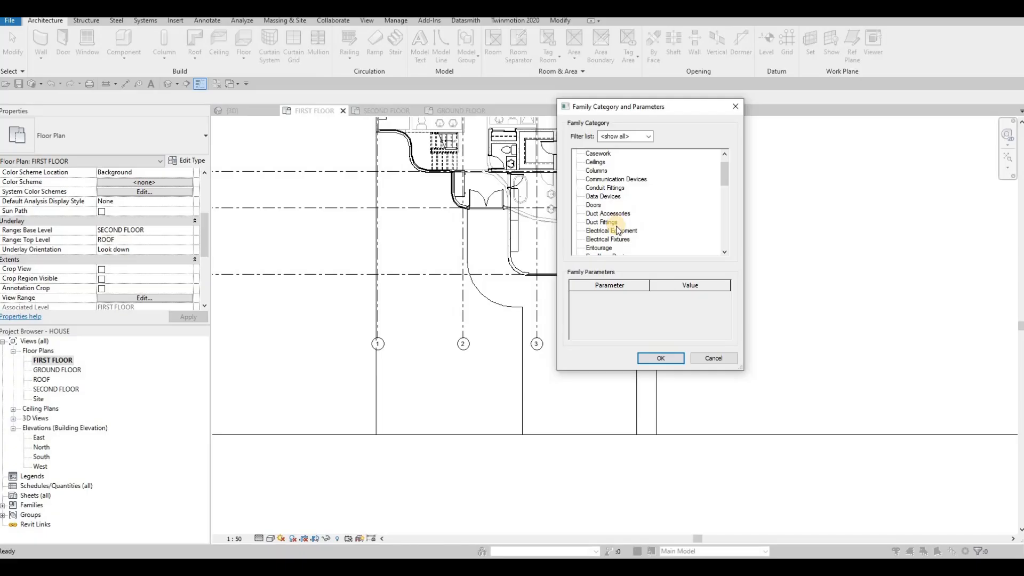
scroll(616, 226, "down", 3)
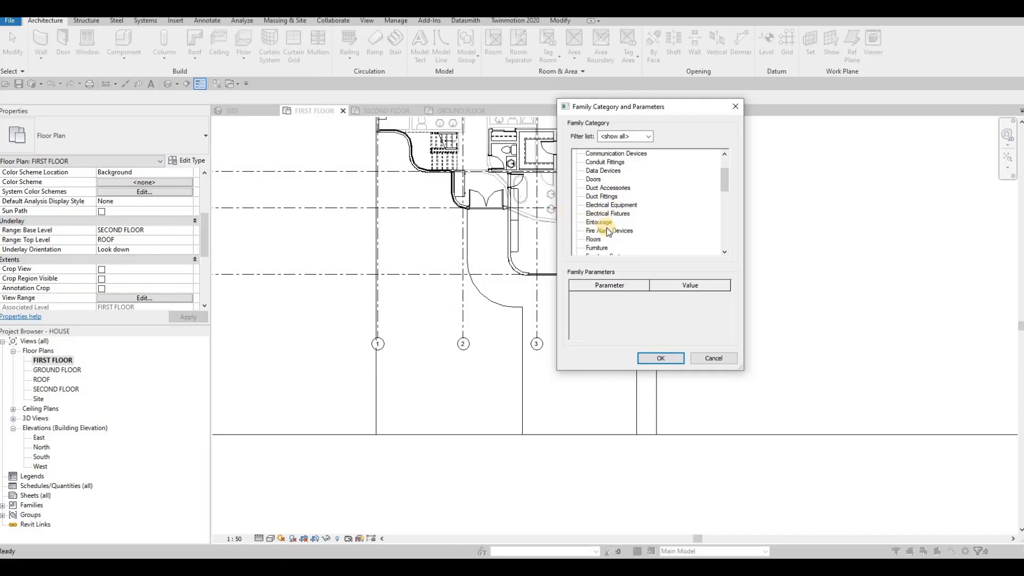
scroll(607, 226, "up", 3)
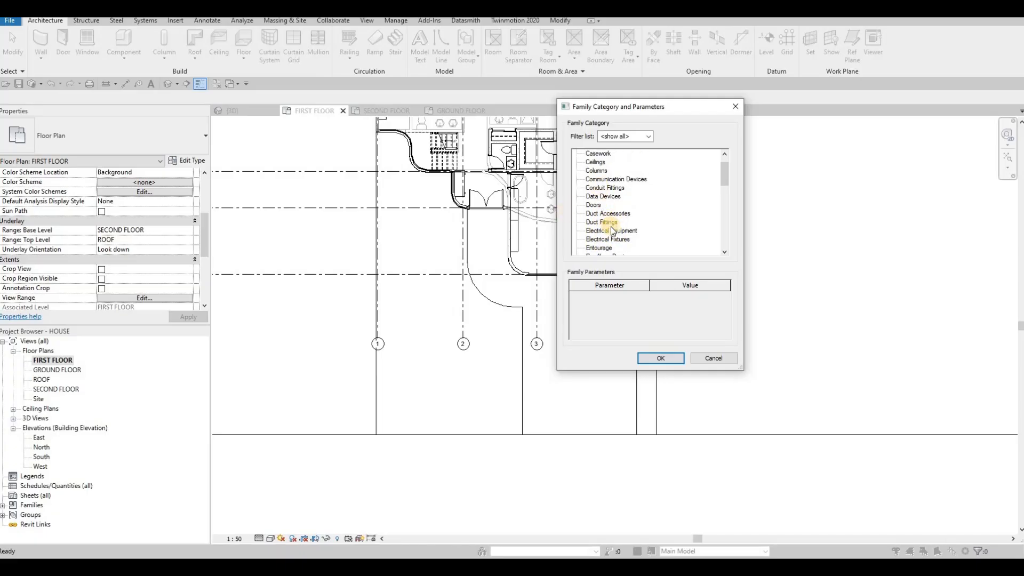
scroll(610, 227, "down", 2)
left_click(614, 249)
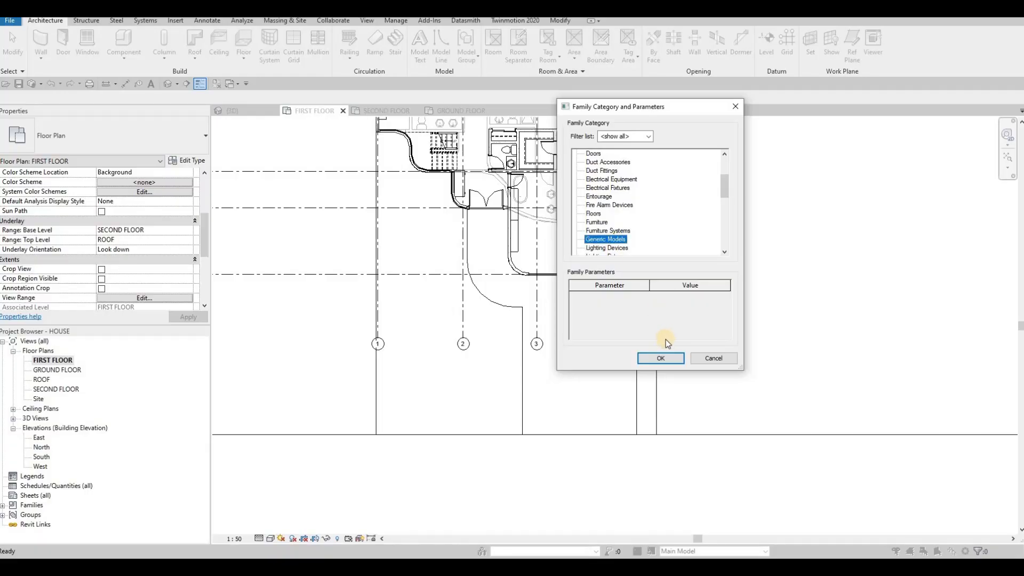
key("Return")
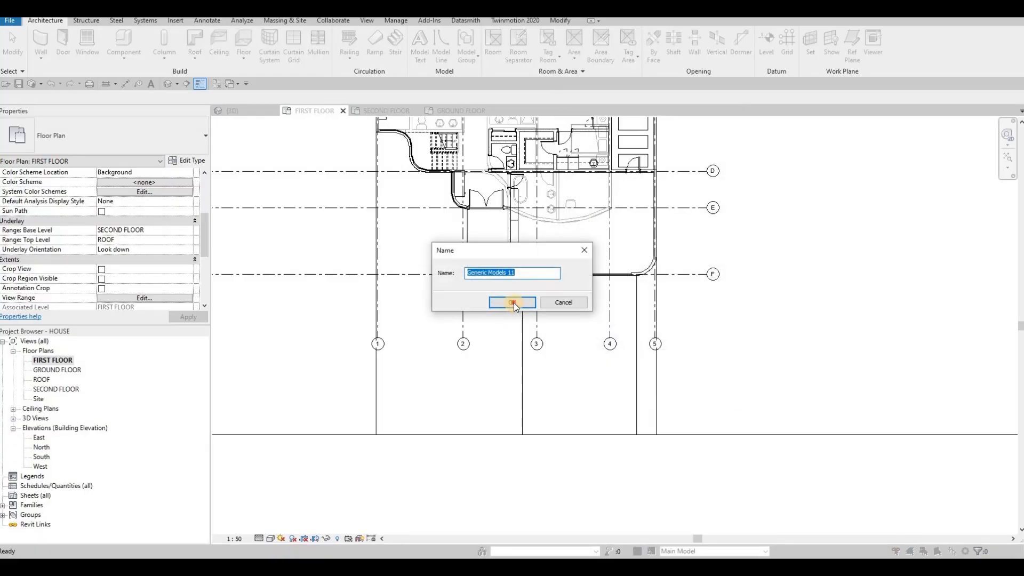
key("Return")
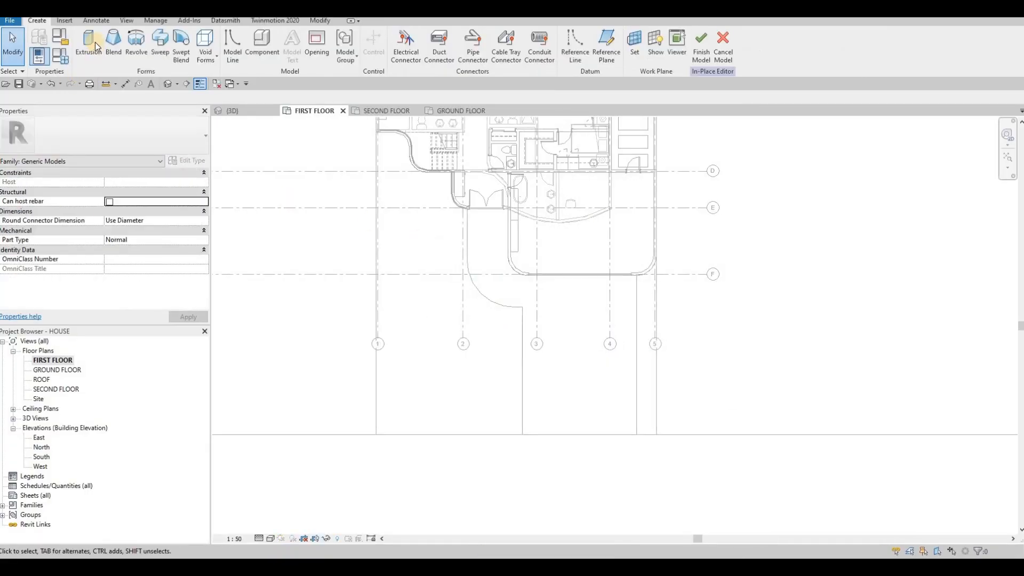
Start an extrusion and set its material to Concrete, C45/55 from the AEC concrete library
left_click(90, 45)
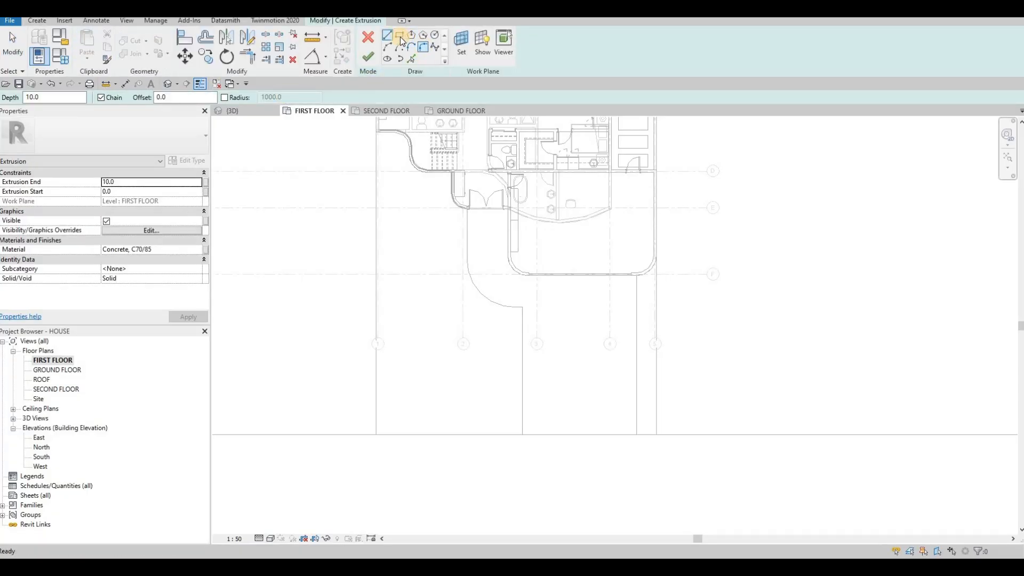
left_click(188, 250)
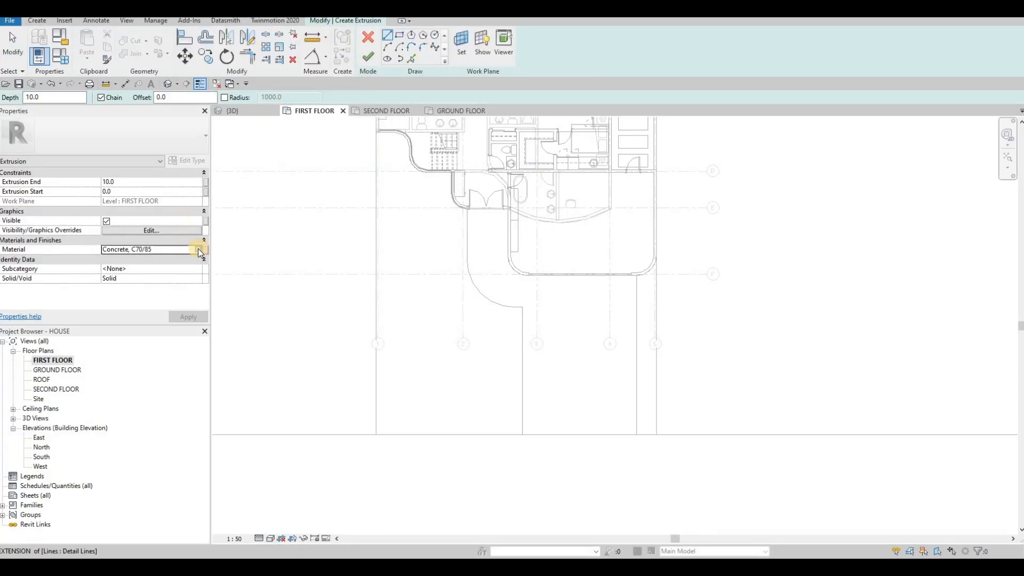
left_click(200, 250)
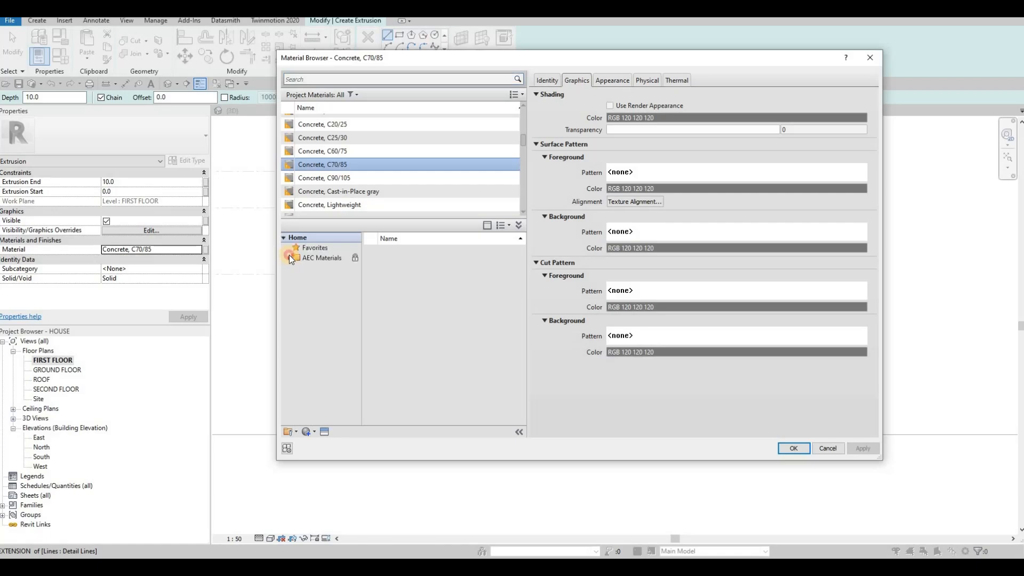
left_click(288, 257)
left_click(319, 292)
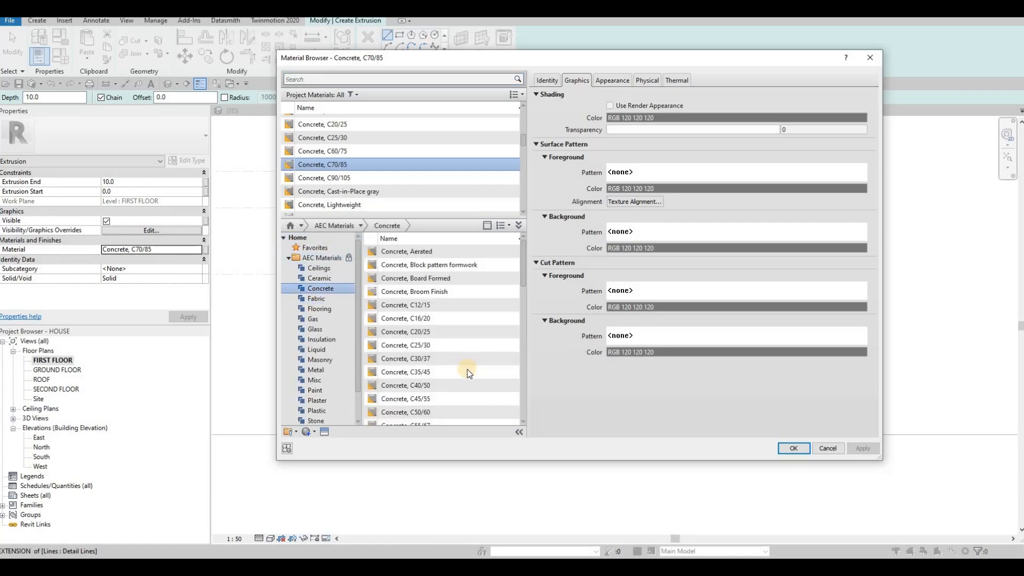
scroll(467, 369, "down", 5)
left_click(502, 260)
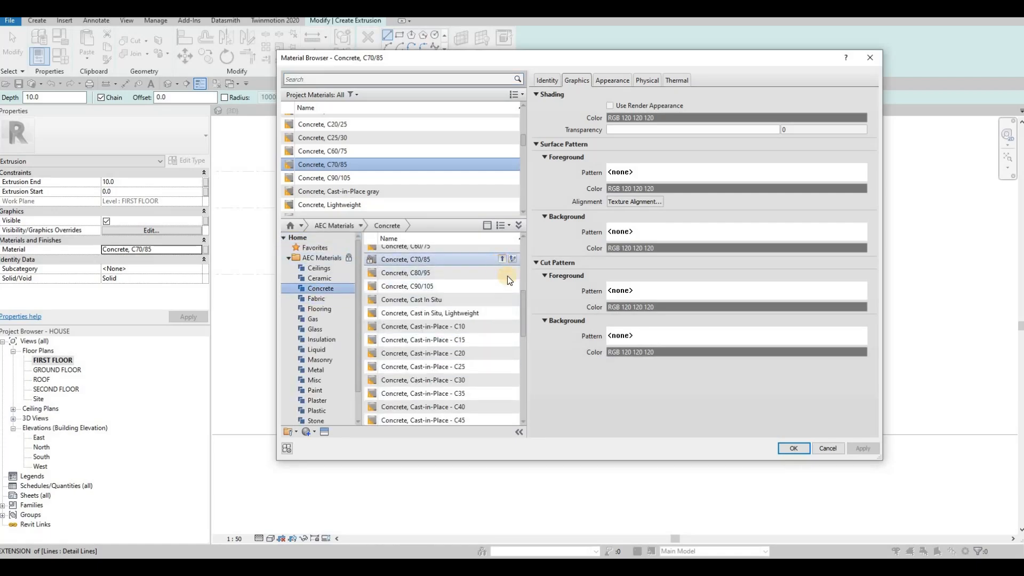
key("Escape")
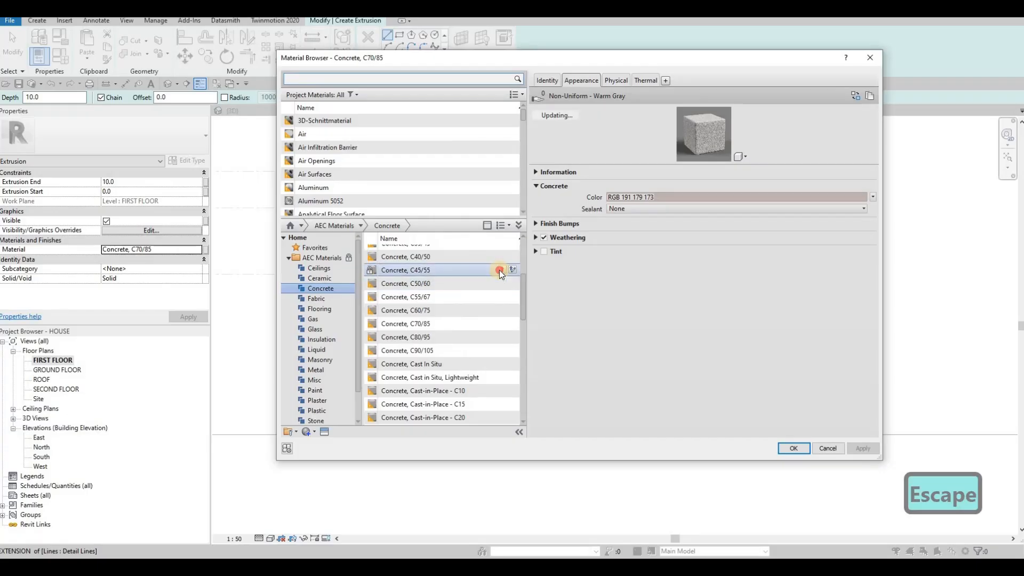
left_click(501, 269)
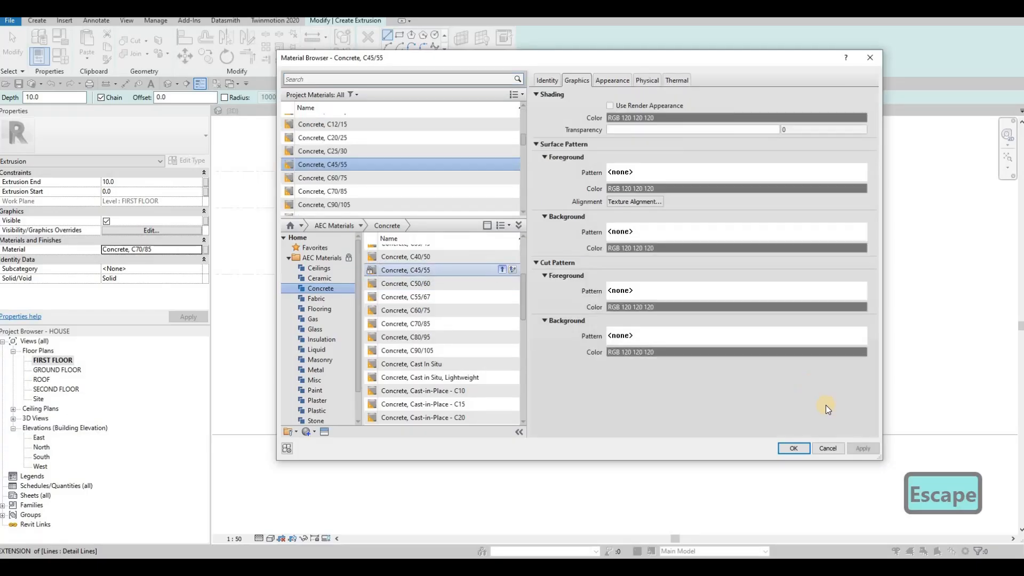
left_click(789, 448)
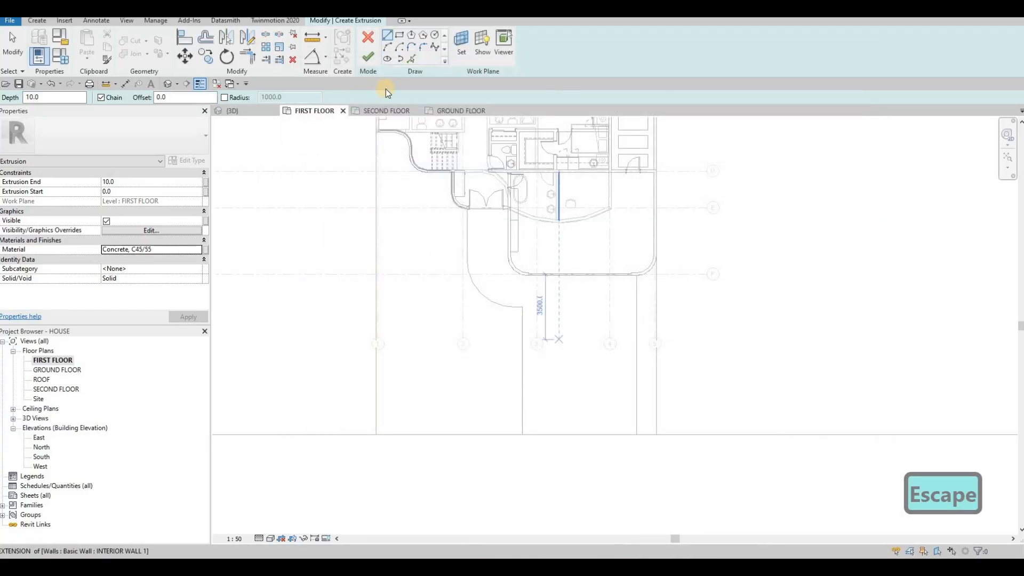
Sketch a narrow rectangle about 80 mm wide along the driveway edge near grid 5, from the garage wall to the road
left_click(378, 154)
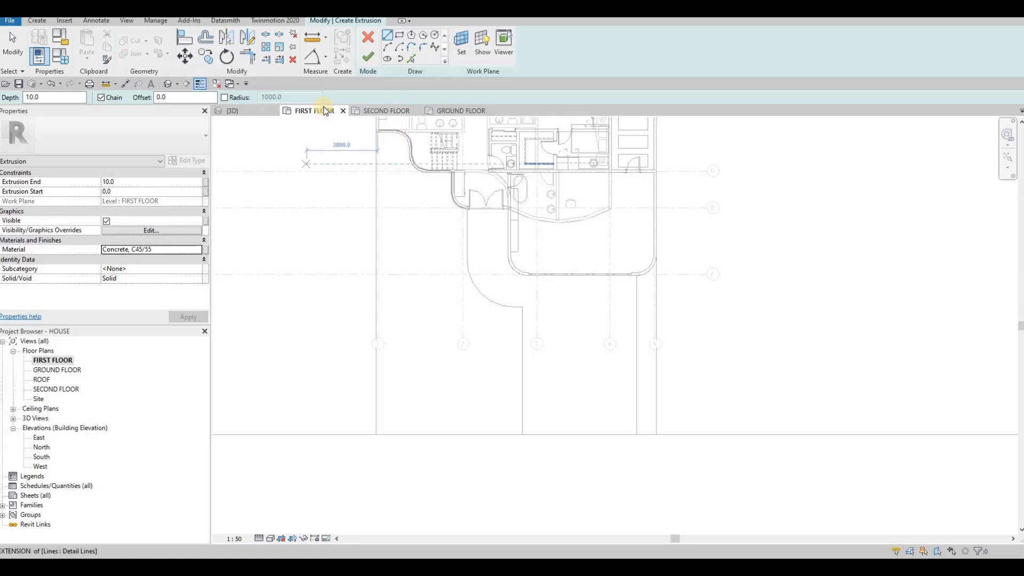
left_click(136, 179)
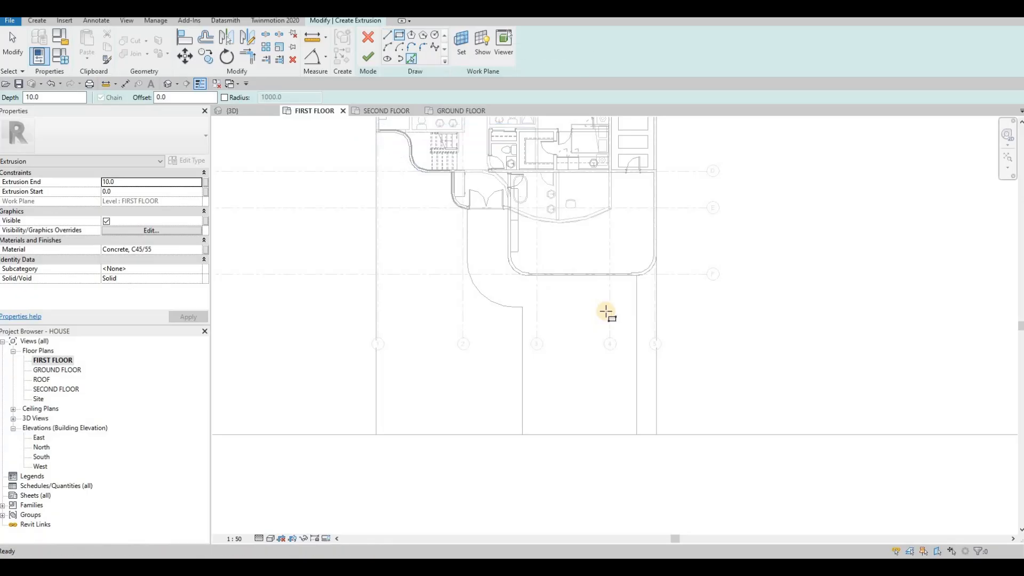
scroll(645, 286, "up", 5)
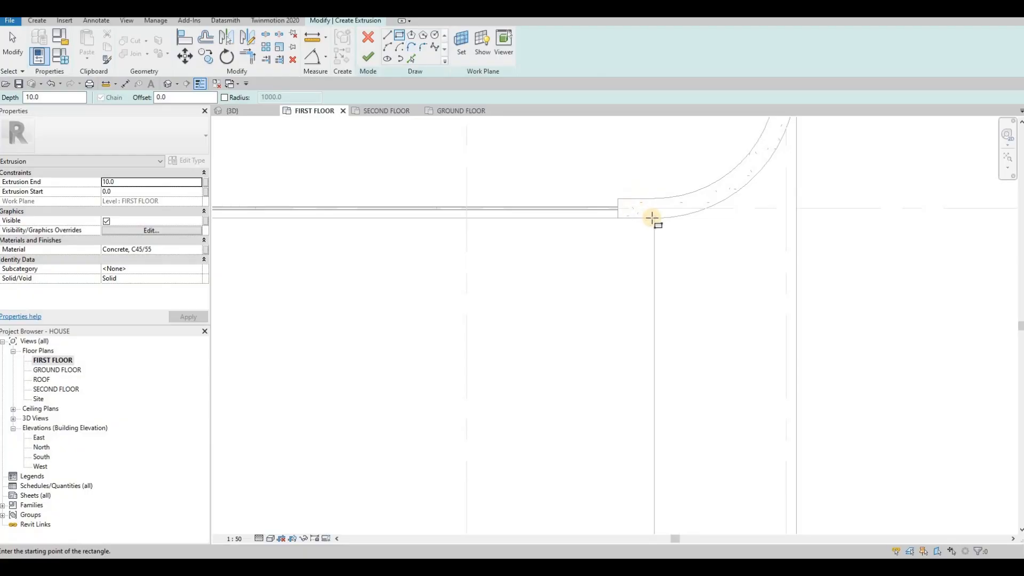
left_click(646, 237)
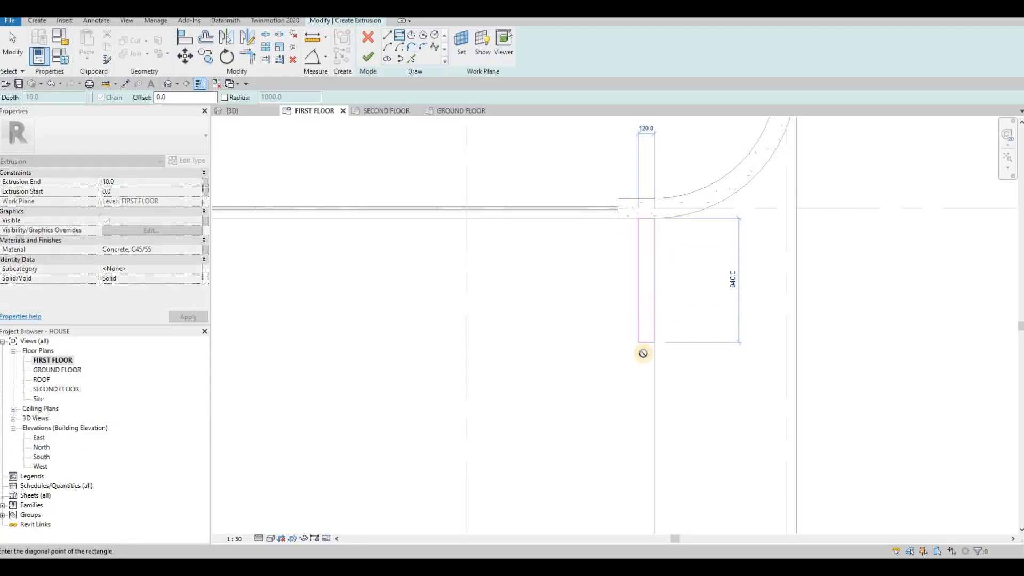
scroll(643, 354, "down", 1)
middle_click_drag(654, 456, 650, 314)
mouse_move(635, 523)
middle_mouse_down()
mouse_move(639, 356)
mouse_move(663, 366)
middle_mouse_up()
middle_click_drag(666, 470, 686, 359)
scroll(679, 376, "up", 3)
left_click(680, 373)
scroll(666, 298, "down", 2)
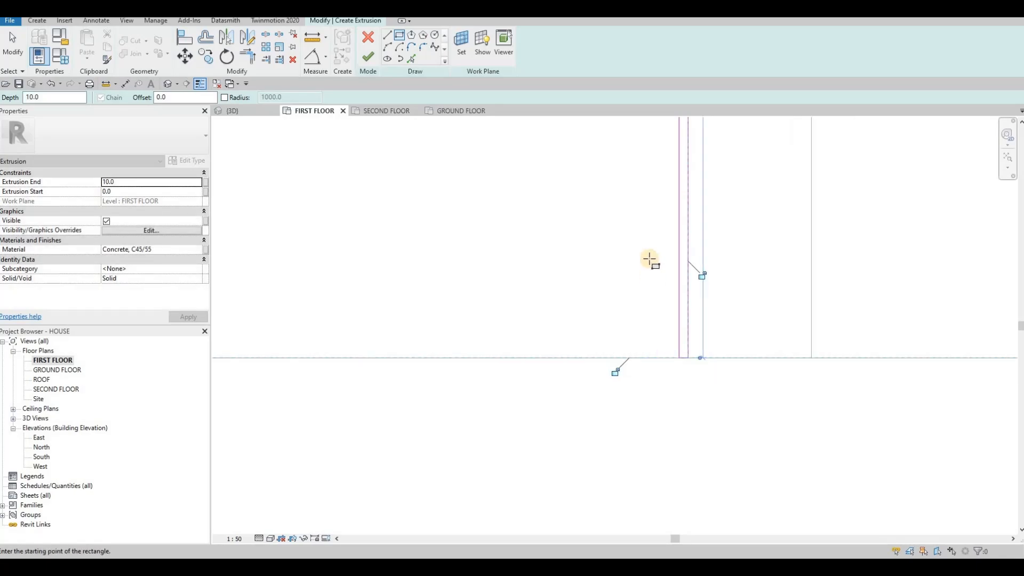
Set the width of the narrow rectangle along the driveway edge to 80 mm
scroll(651, 251, "down", 6)
mouse_move(663, 192)
middle_mouse_down()
mouse_move(661, 204)
mouse_move(647, 176)
middle_mouse_up()
scroll(659, 193, "up", 2)
scroll(647, 176, "up", 3)
key("Escape")
key("Escape")
left_click(644, 151)
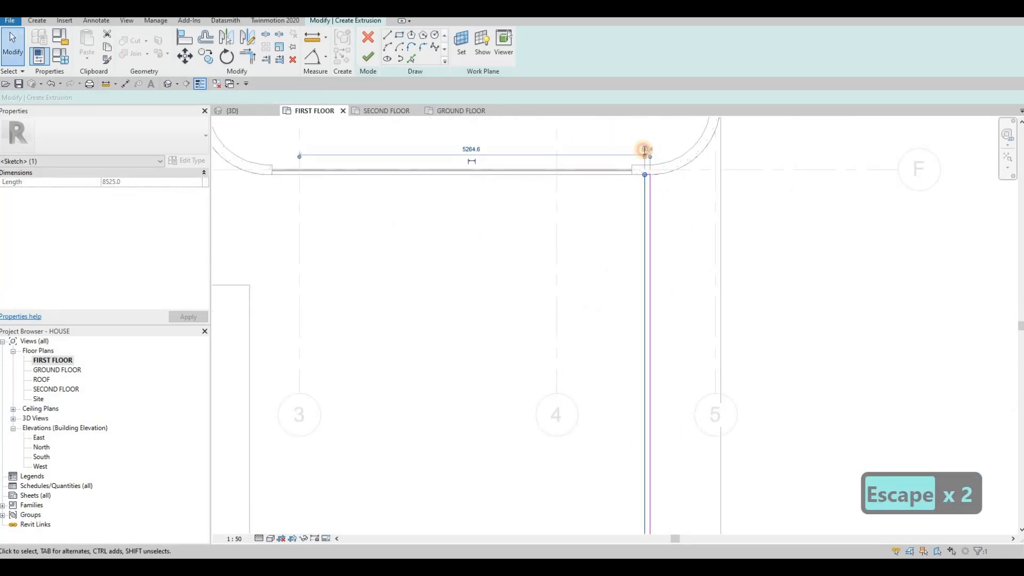
left_click(645, 149)
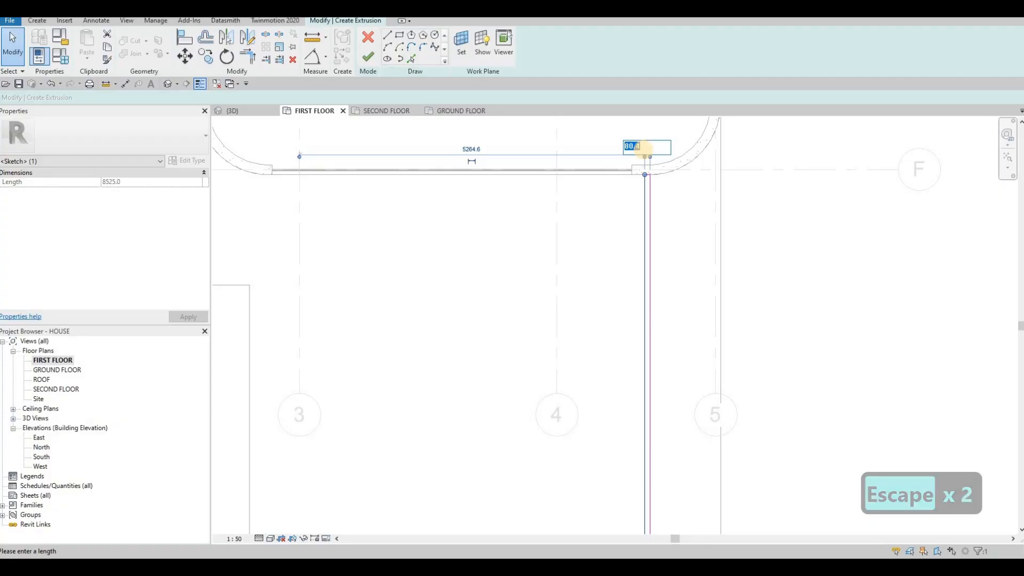
type("80")
key("Return")
scroll(645, 200, "down", 3)
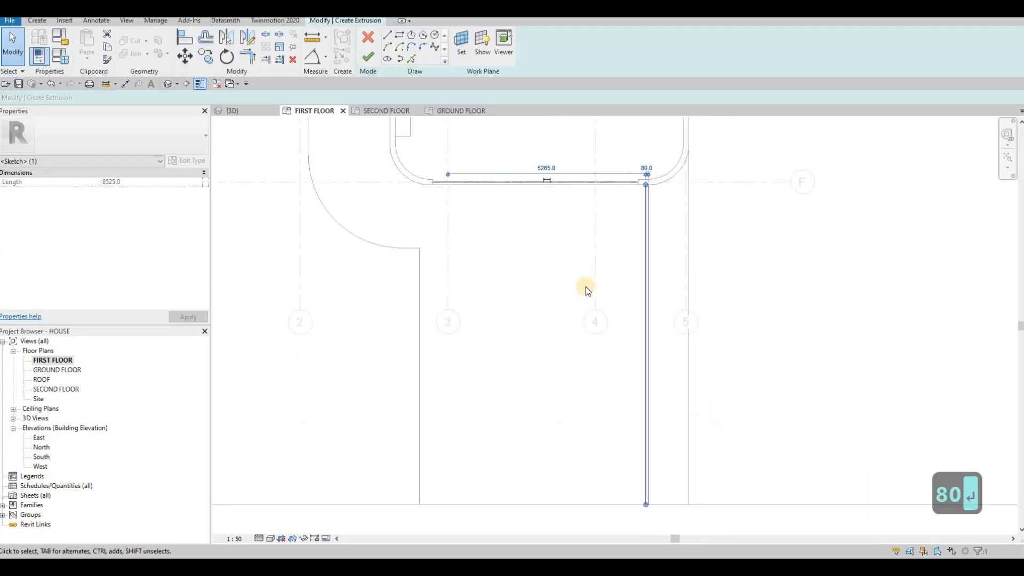
middle_click_drag(586, 287, 609, 234)
middle_click_drag(677, 462, 698, 490)
scroll(681, 379, "up", 2)
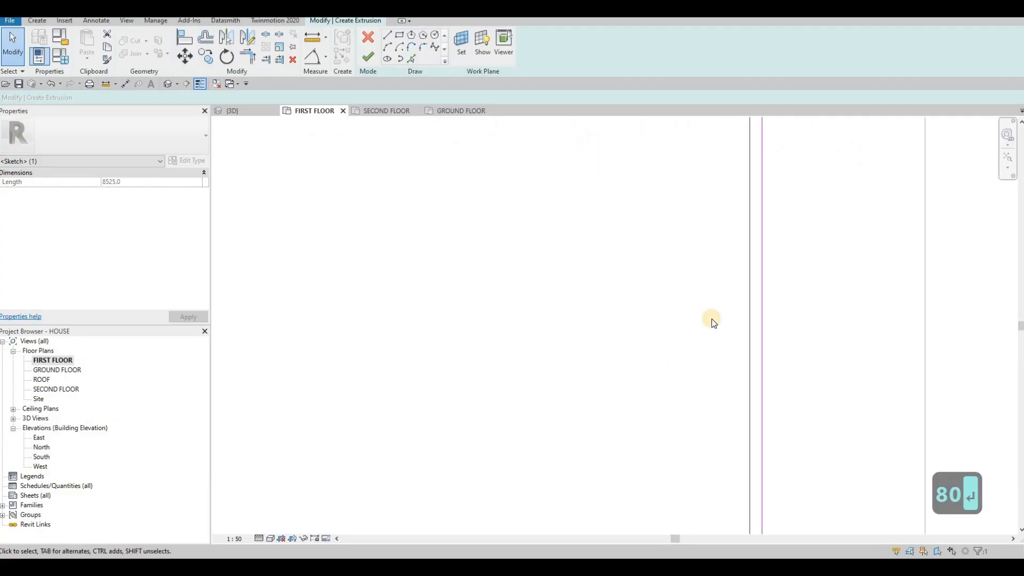
Trace the driveway's grass-side edge with Pick Lines, from the entrance door around the arc and corner toward the road
key("Escape")
mouse_move(613, 313)
middle_mouse_down()
mouse_move(639, 361)
mouse_move(594, 325)
mouse_move(698, 441)
middle_mouse_up()
scroll(594, 344, "down", 2)
middle_click_drag(507, 185, 536, 274)
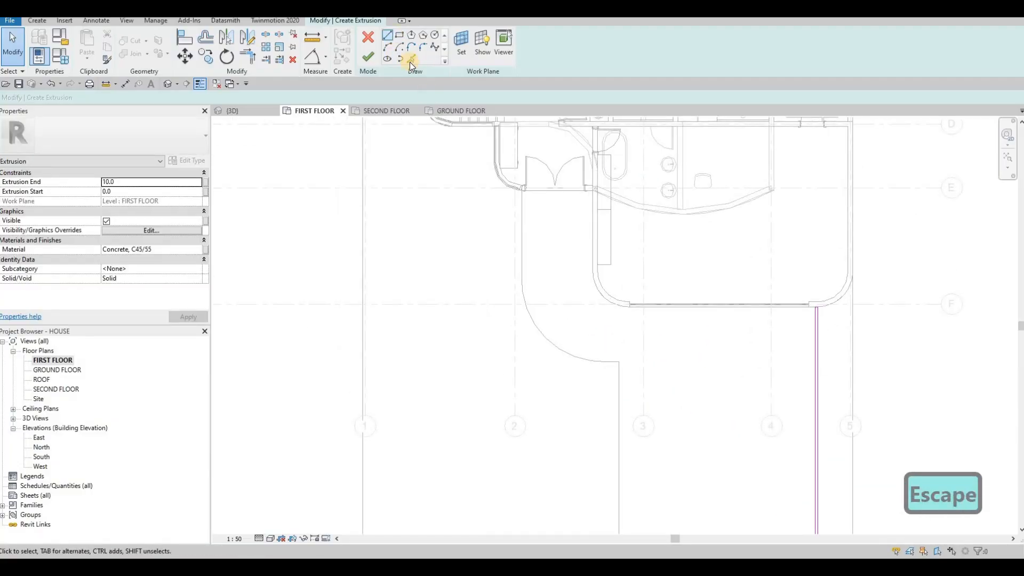
left_click(410, 58)
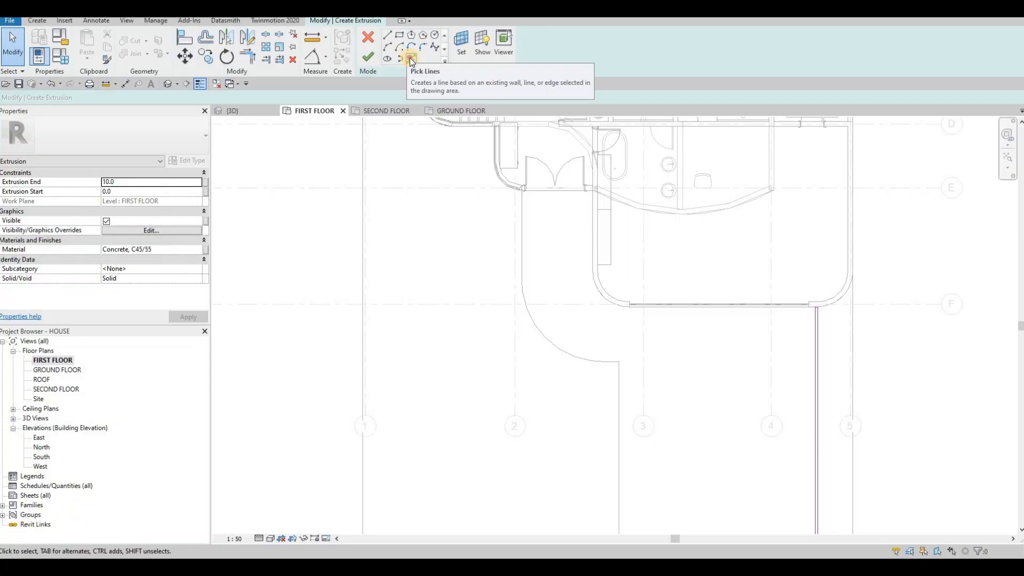
left_click(522, 219)
left_click(613, 360)
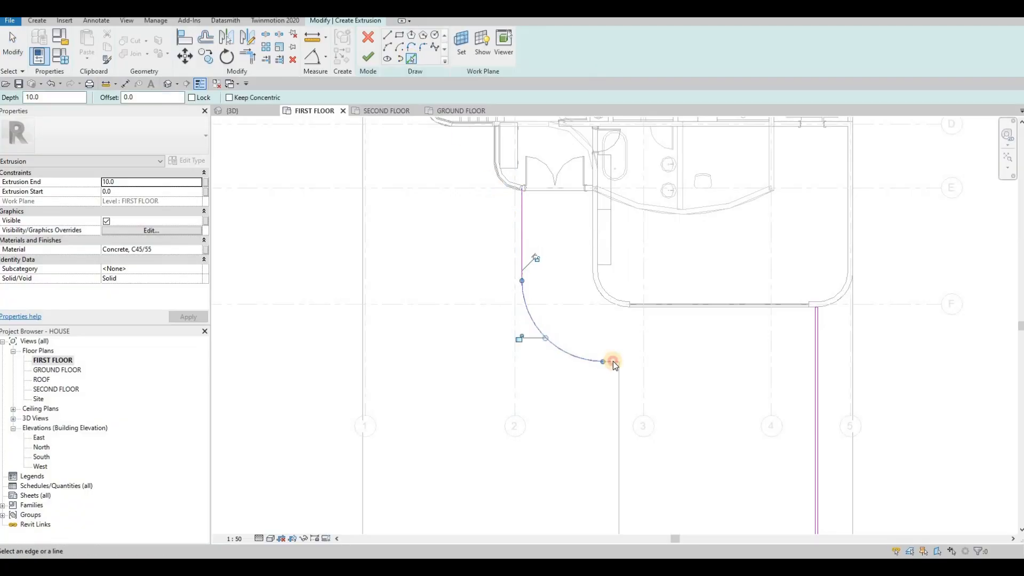
left_click(620, 383)
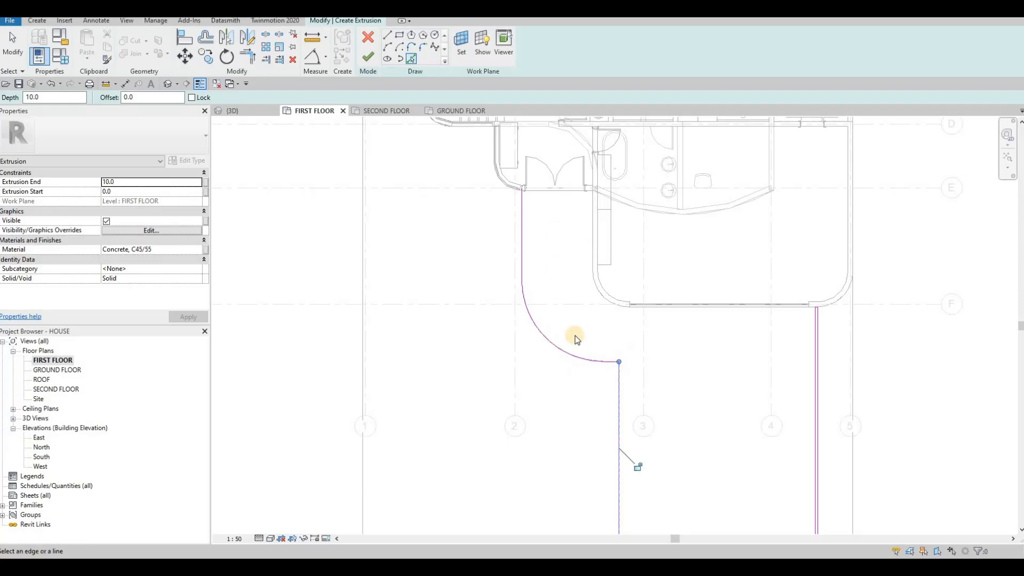
Draw an 80 mm line at the road end of the traced edge, running inward along the road boundary
scroll(575, 336, "down", 3)
middle_click_drag(589, 460, 483, 255)
scroll(482, 256, "up", 4)
scroll(482, 256, "up", 4)
key("Escape")
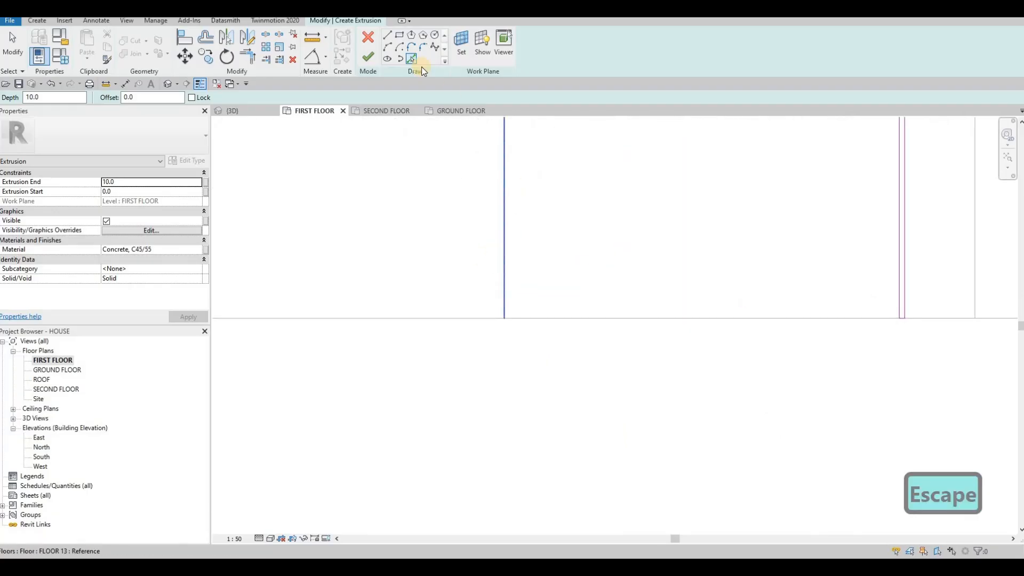
key("Escape")
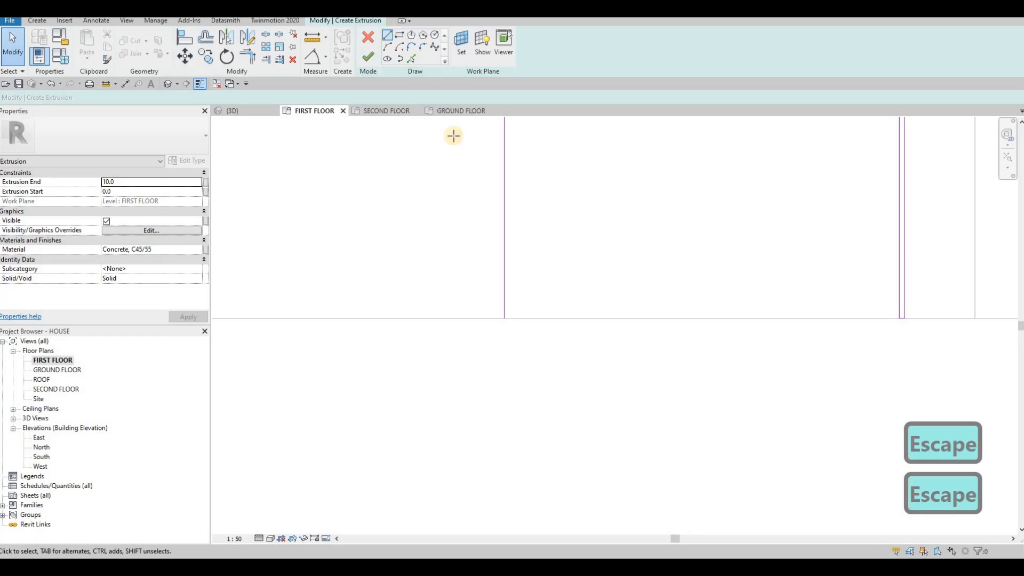
left_click(506, 317)
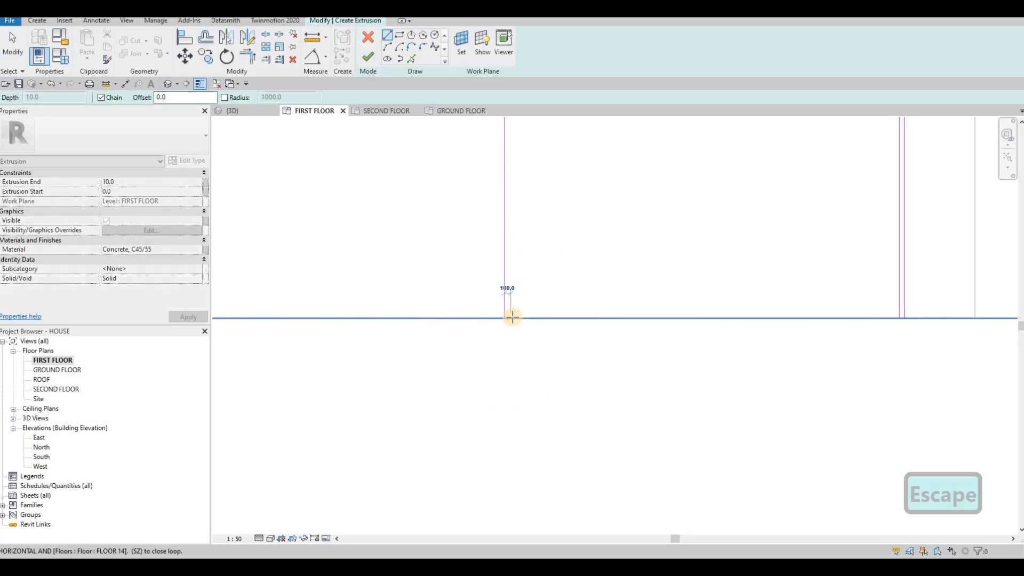
type("80")
key("Return")
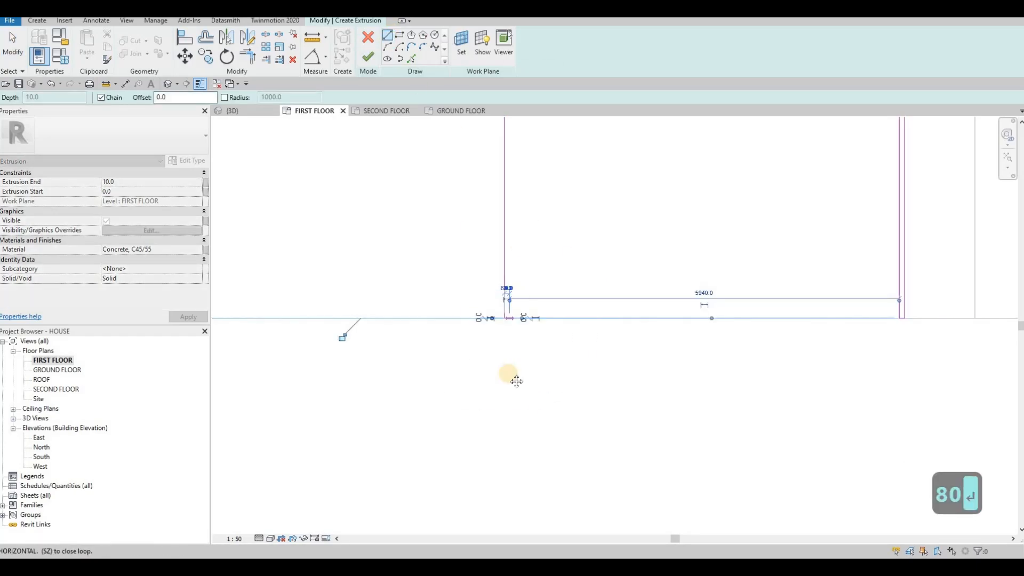
Draw the strip's inner line parallel to the traced edge, from the road up to the corner near grid 3
middle_click_drag(490, 217, 482, 443)
scroll(482, 443, "down", 2)
scroll(489, 175, "up", 3)
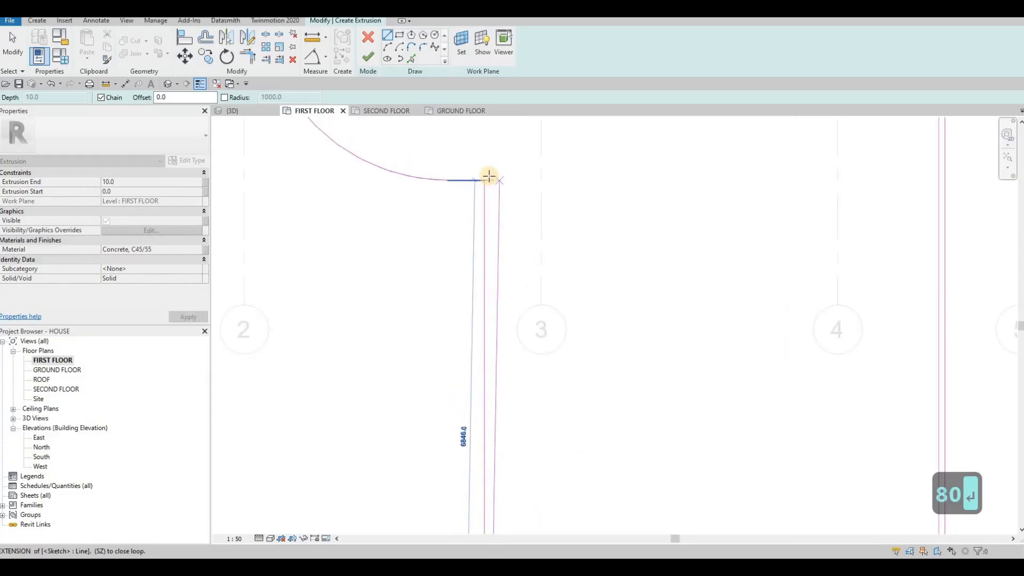
left_click(430, 177)
key("Escape")
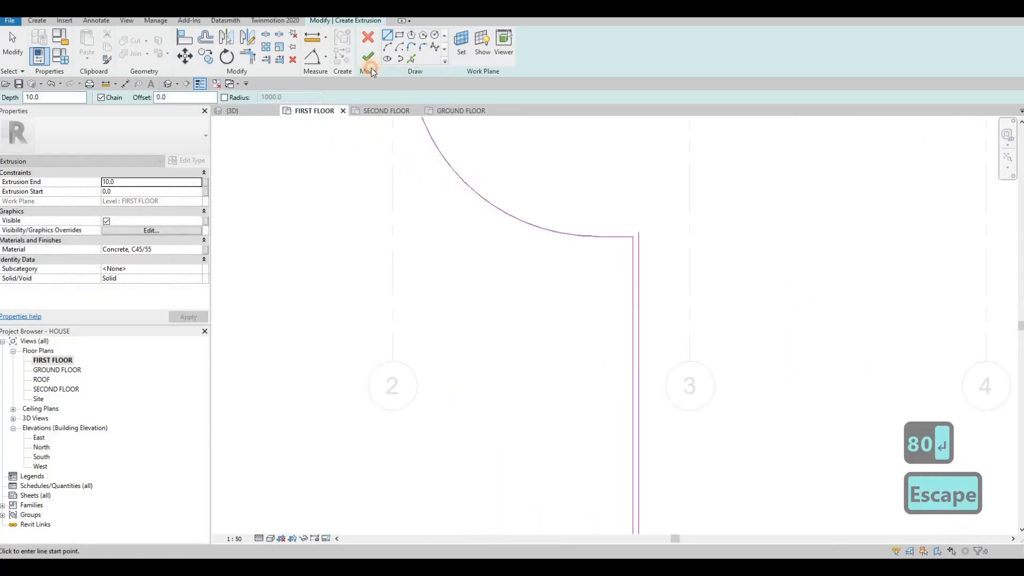
key("Escape")
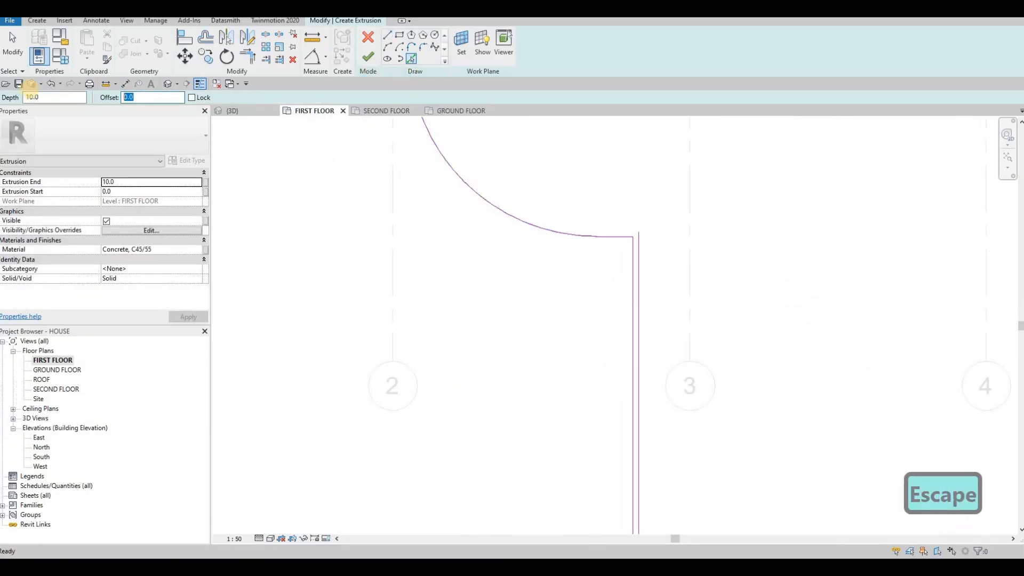
Offset the short corner segment, the arc and the straight edge by 80 mm with Pick Lines, up to the entrance door
type("8")
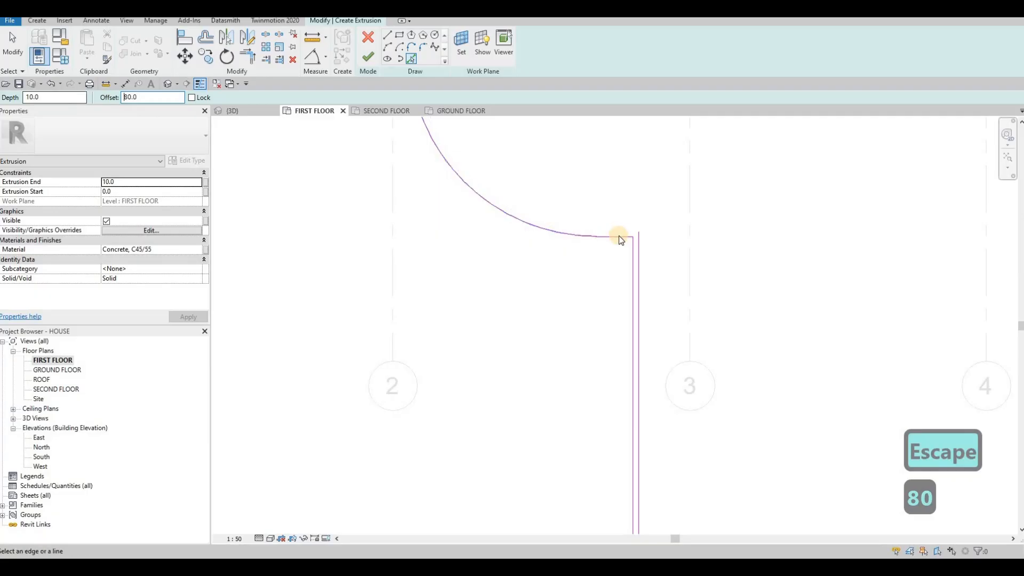
left_click(619, 236)
left_click(568, 233)
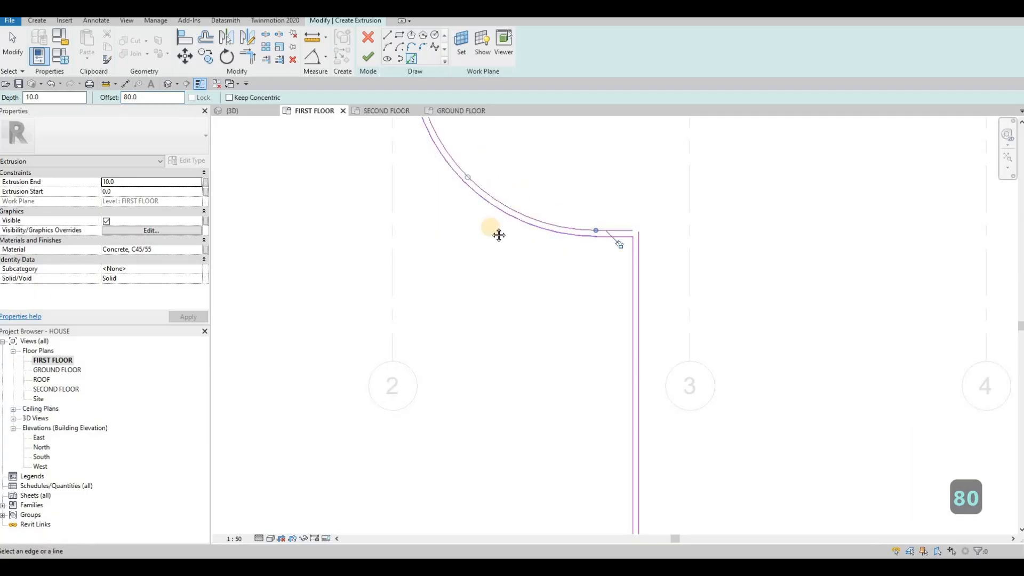
scroll(499, 235, "down", 2)
left_click(463, 160)
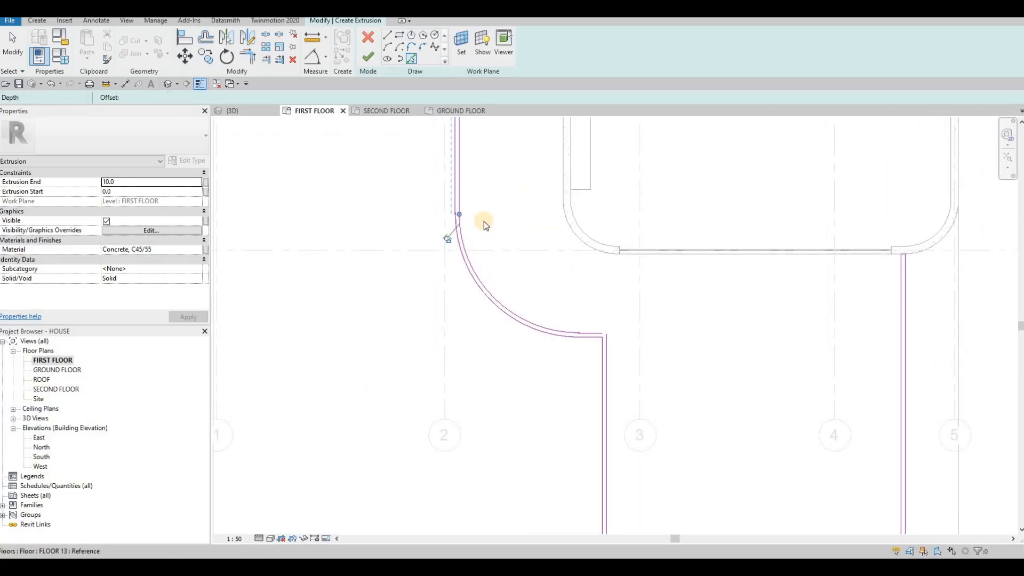
middle_click_drag(482, 219, 478, 323)
scroll(452, 161, "up", 2)
scroll(459, 193, "up", 2)
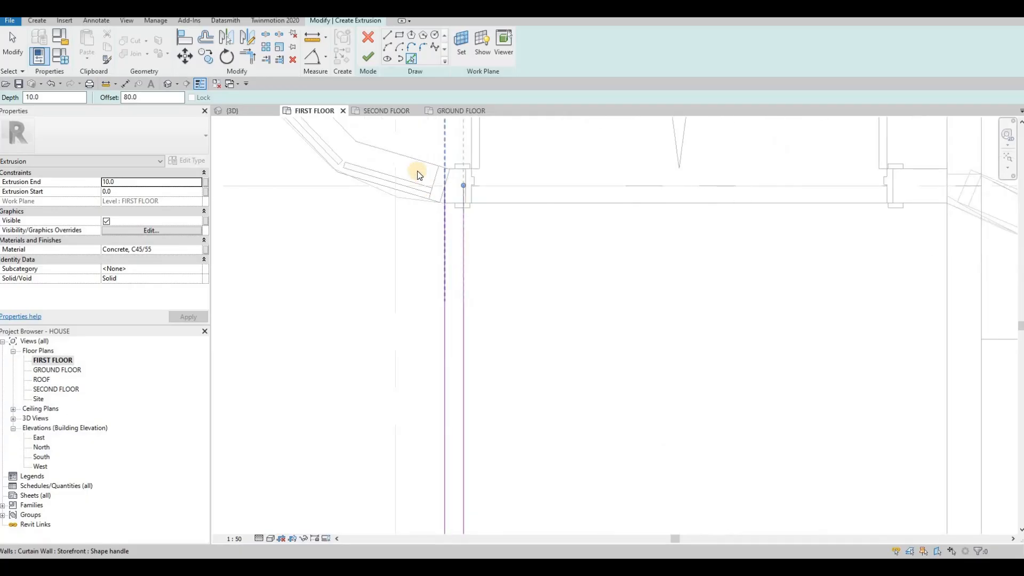
Try to close the strip's end at the entrance door with a line drawn at an 80 mm offset
left_click(463, 186)
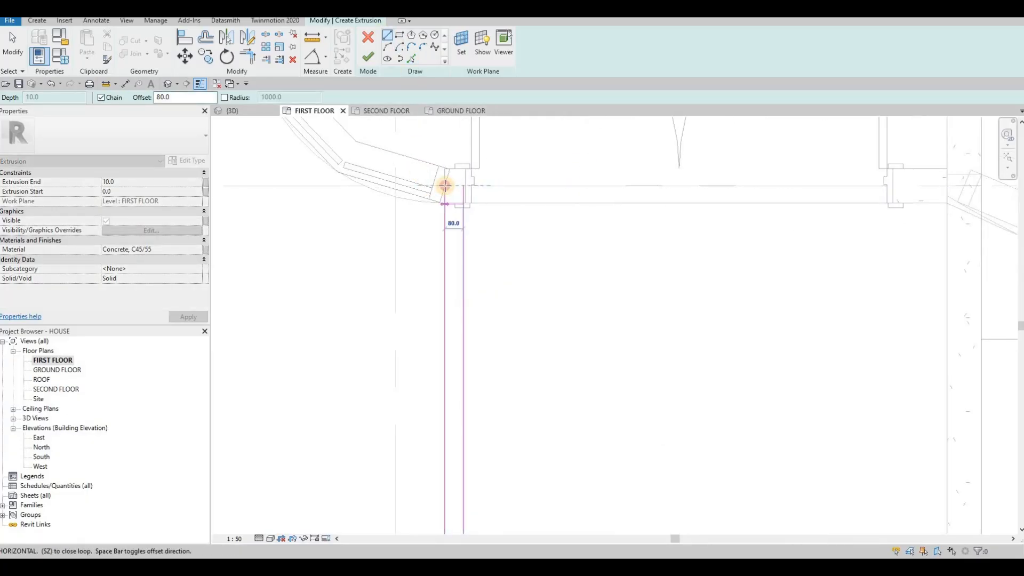
scroll(460, 197, "down", 2)
key("Escape")
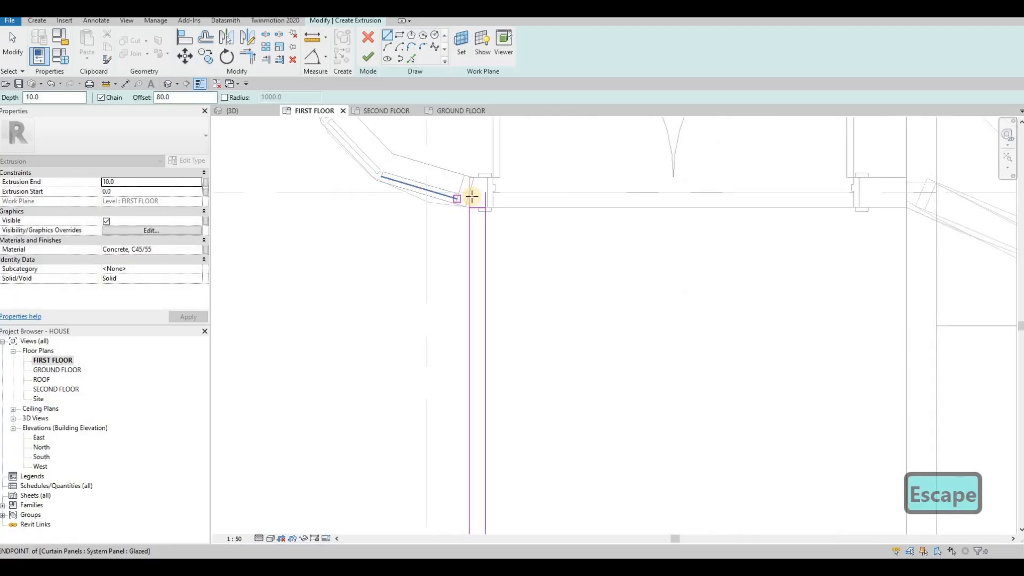
left_click(486, 192)
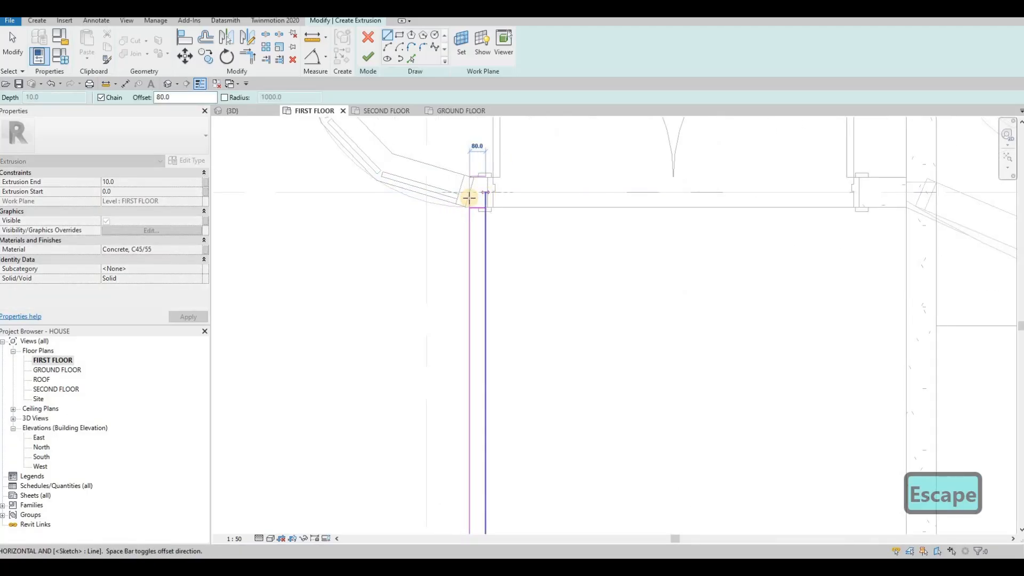
key("Escape")
key("Escape")
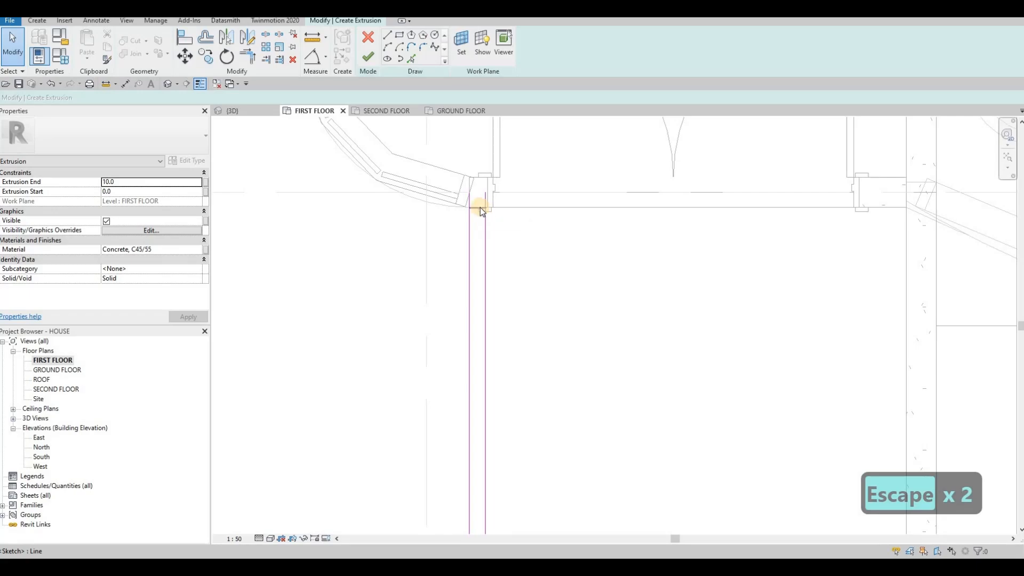
Delete the stray offset line at the strip's entrance end
left_click(482, 207)
key("Delete")
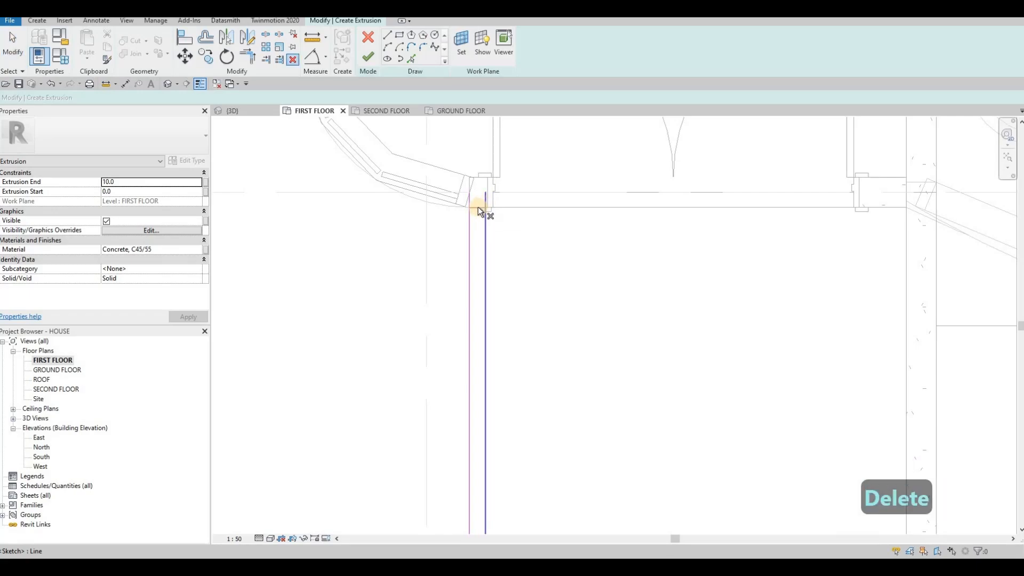
key("Escape")
left_click(486, 207)
key("Delete")
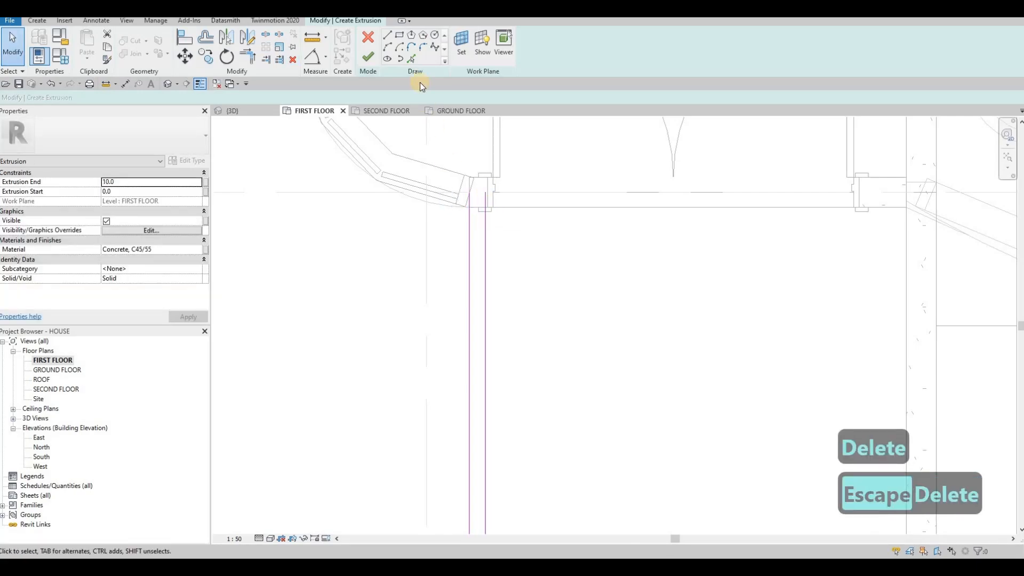
Close the strip's end at the entrance door with a line drawn between both edges at zero offset
key("l")
key("i")
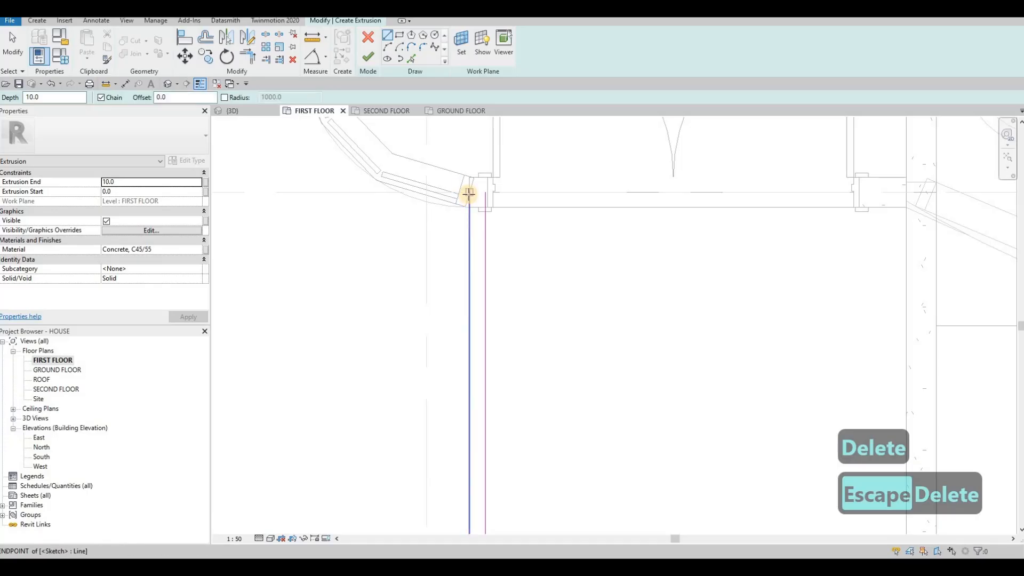
left_click(469, 193)
left_click(485, 193)
key("Escape")
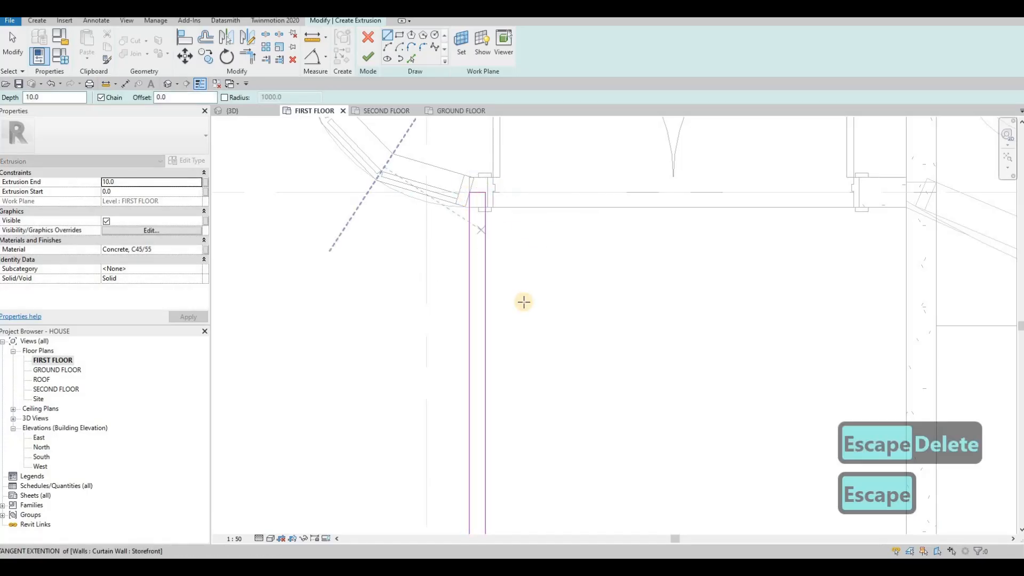
Trim the strip's open inner lines to a corner near grid 3 and finish the extrusion sketch
scroll(524, 302, "down", 5)
middle_click_drag(605, 458, 578, 365)
scroll(579, 366, "up", 4)
key("Escape")
key("Escape")
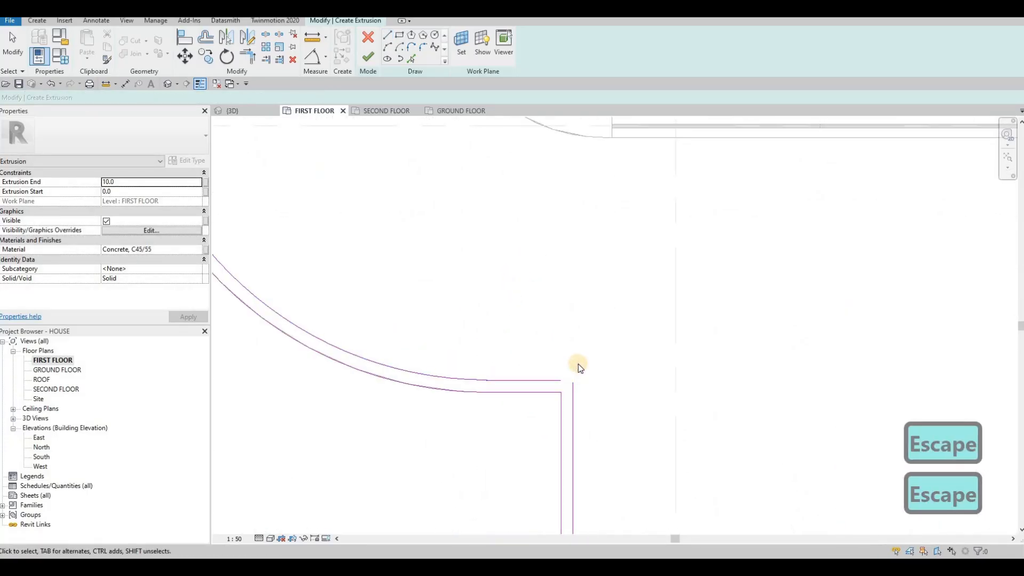
key("t")
key("r")
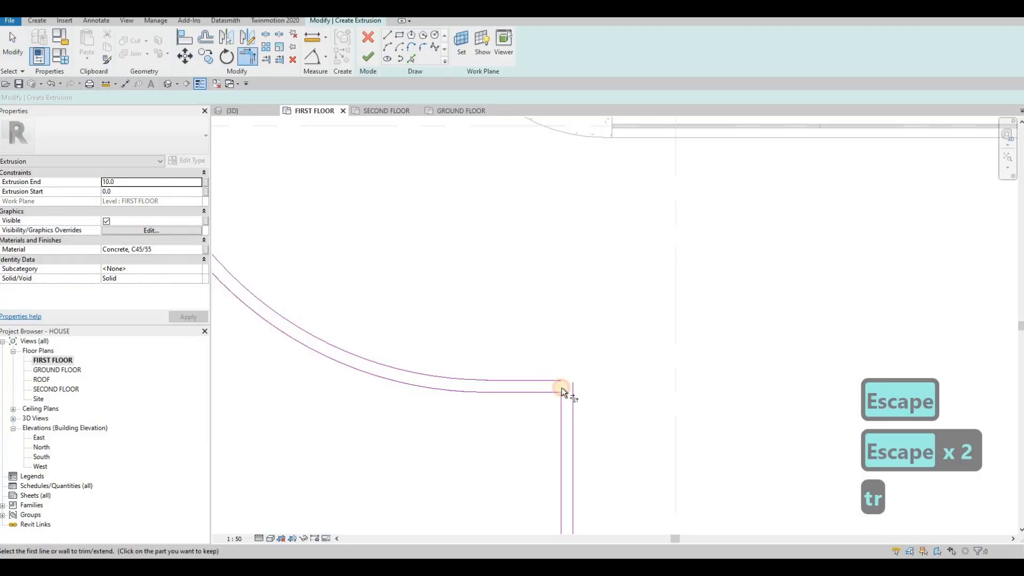
left_click(574, 393)
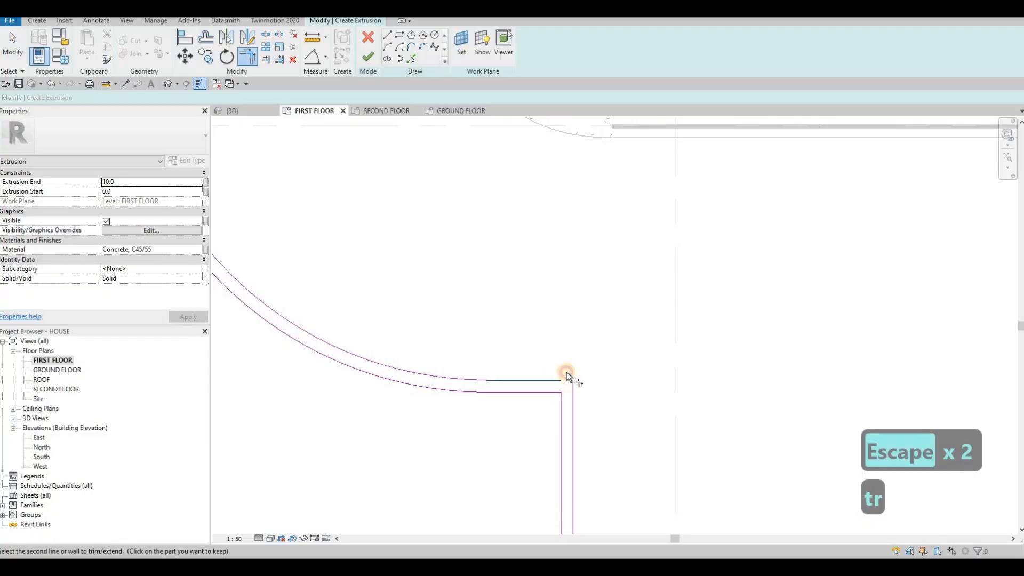
left_click(369, 61)
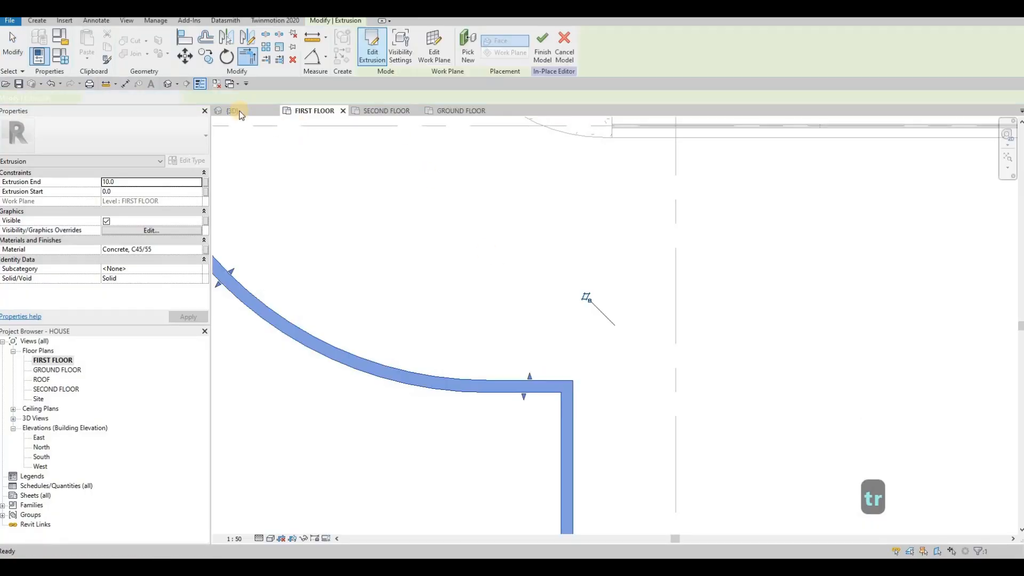
Open the 3D view and examine the concrete edging on both driveway sides, from the road to the garage and entrance
left_click(235, 111)
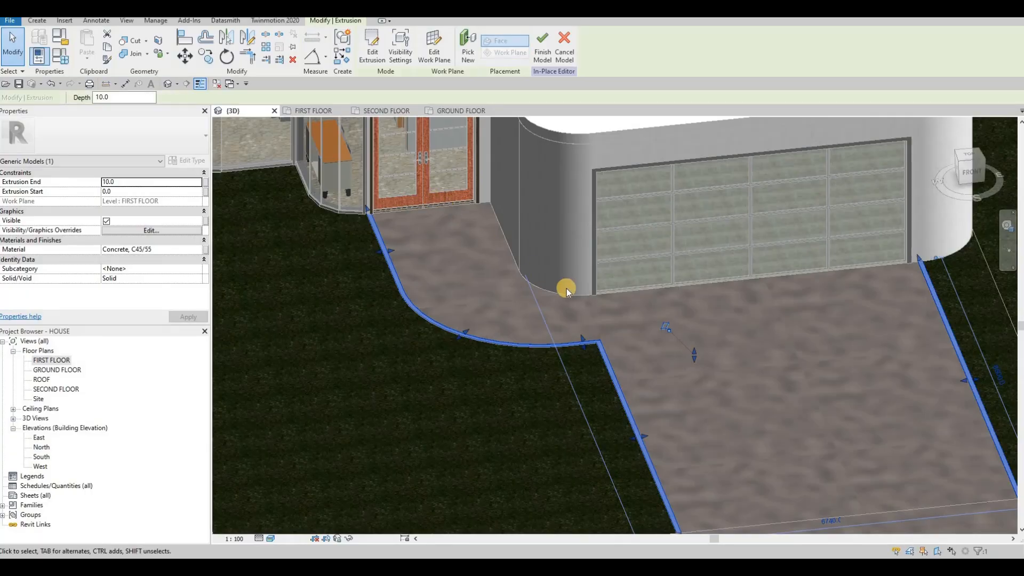
key("Escape")
middle_click_drag(545, 261, 473, 208)
scroll(605, 248, "up", 2)
middle_click_drag(605, 248, 597, 122)
middle_click_drag(542, 246, 453, 188)
scroll(374, 440, "down", 1)
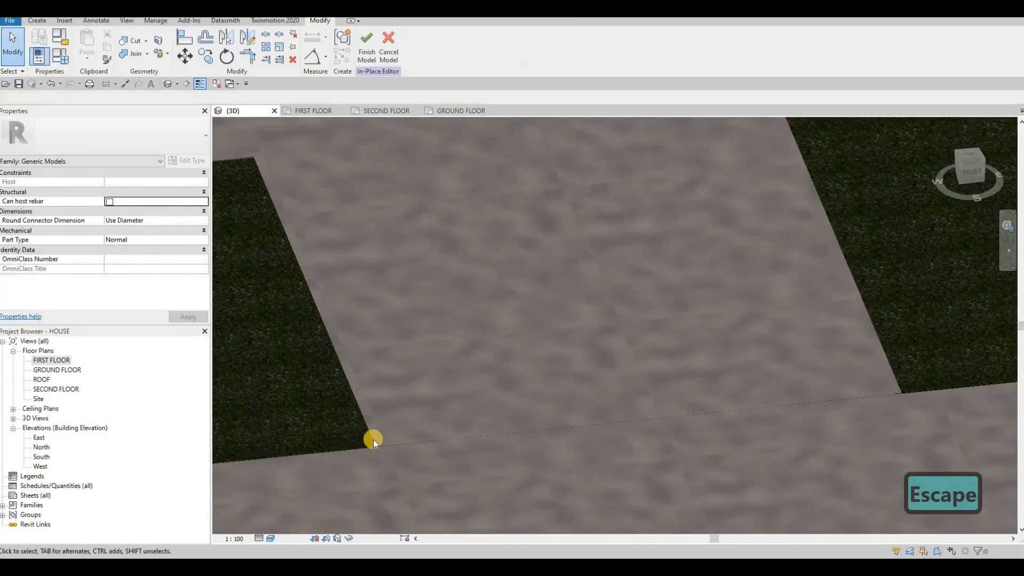
scroll(394, 441, "up", 2)
middle_click_drag(389, 449, 514, 296, "shift")
scroll(576, 370, "down", 5)
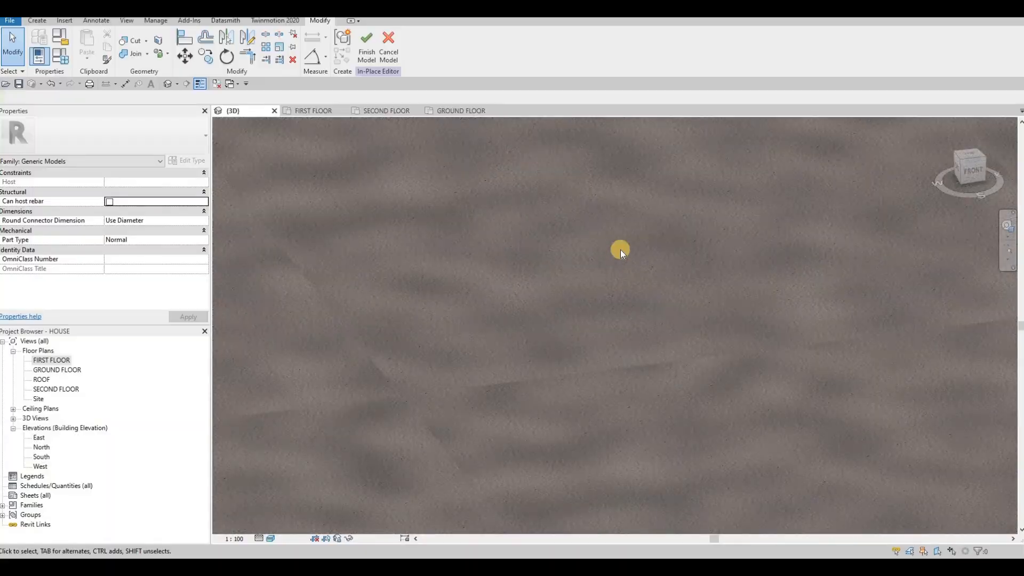
middle_click_drag(510, 143, 739, 265)
scroll(738, 265, "up", 2)
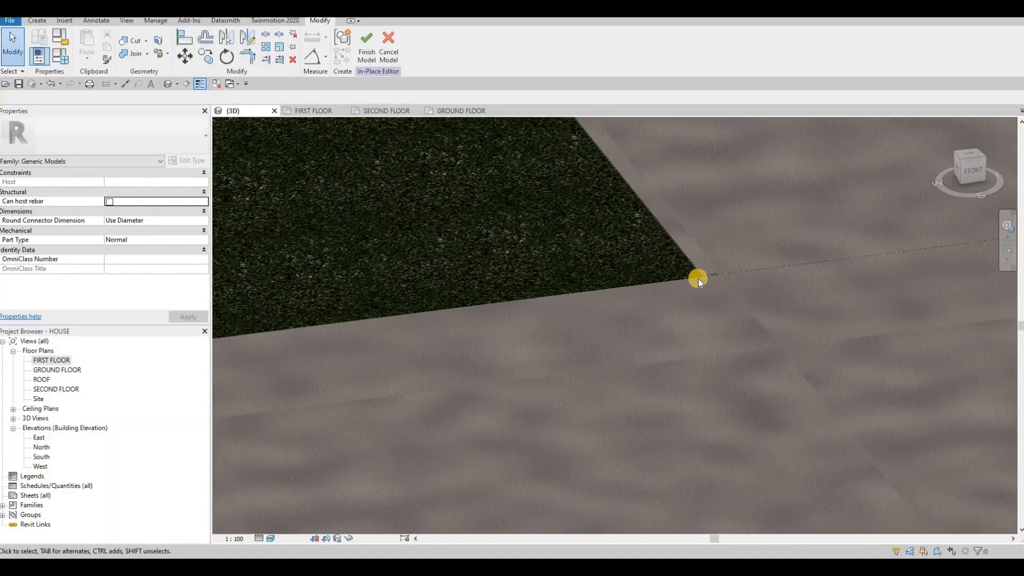
scroll(708, 285, "down", 5)
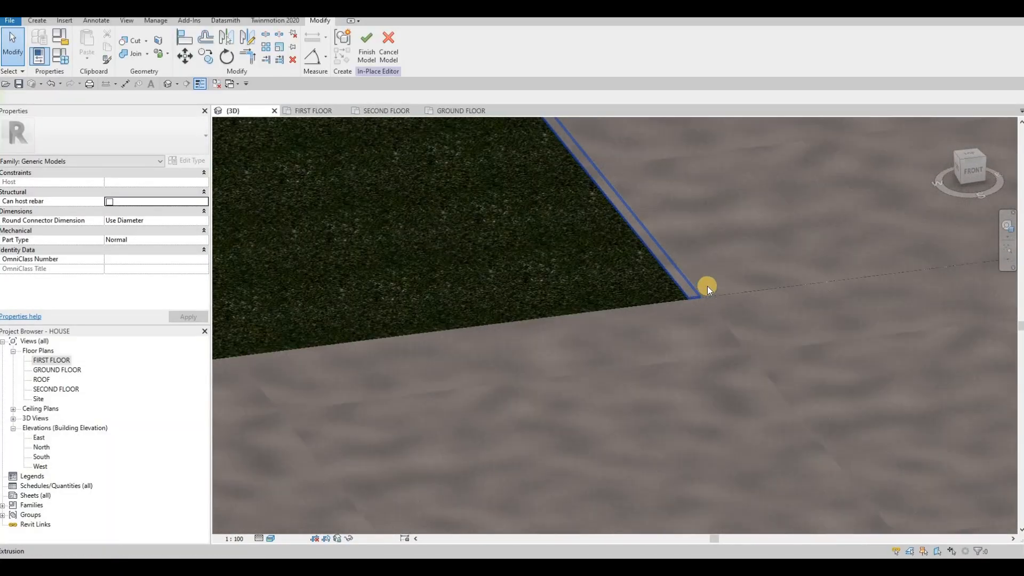
scroll(767, 316, "up", 6)
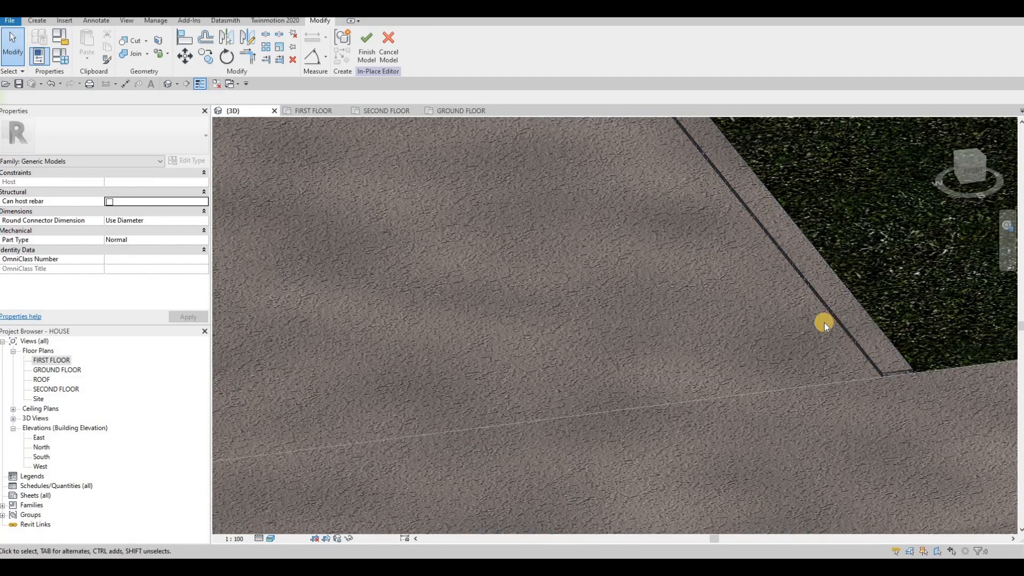
scroll(635, 299, "down", 4)
middle_click_drag(604, 270, 620, 300, "shift")
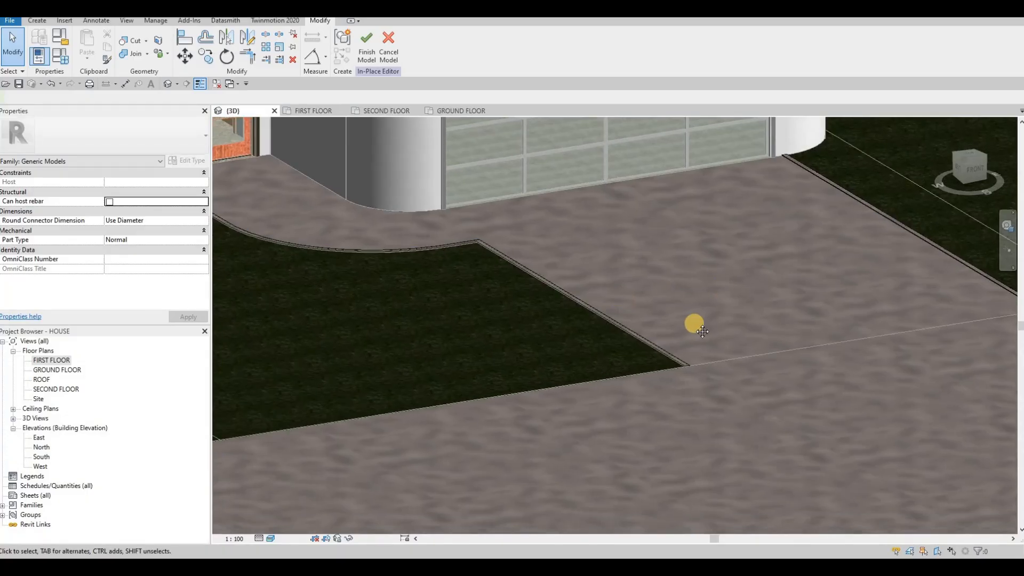
middle_click_drag(702, 292, 674, 353)
middle_click_drag(333, 237, 370, 274)
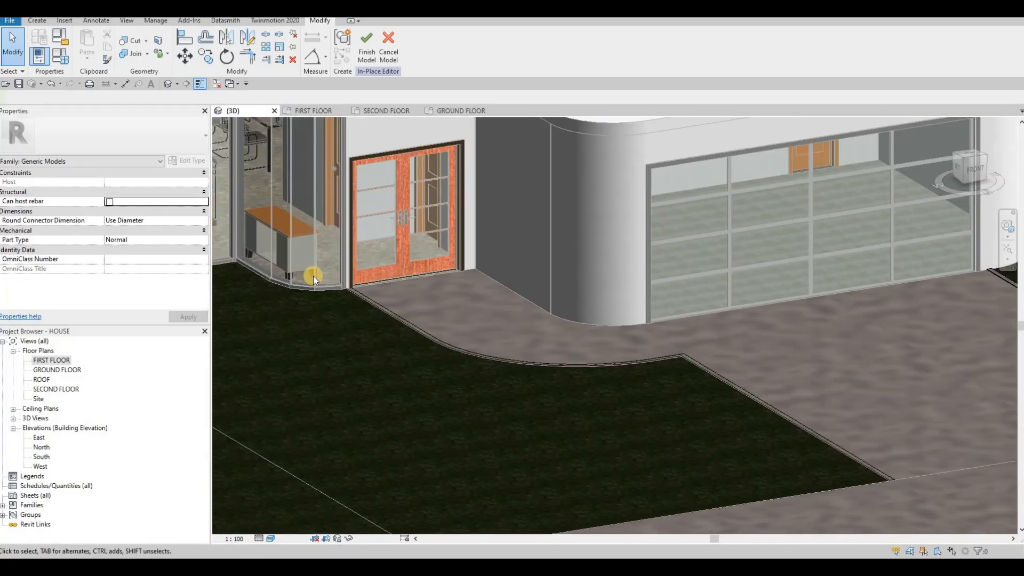
Examine the entrance-side edging strip from the front door's curve to its corner at the road
scroll(312, 276, "up", 5)
scroll(419, 292, "down", 6)
middle_click_drag(587, 309, 596, 313)
scroll(587, 315, "down", 3)
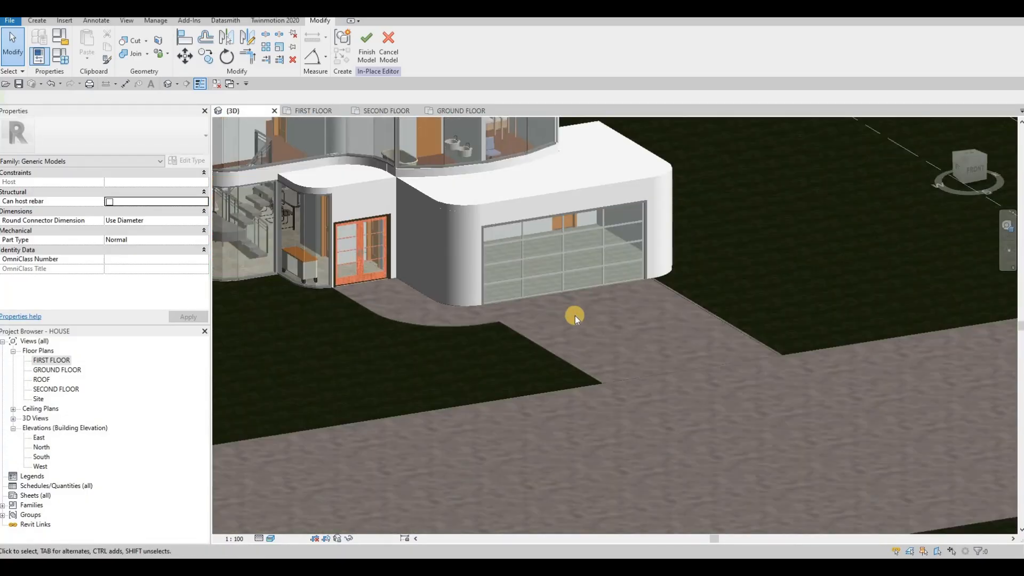
scroll(656, 307, "up", 6)
scroll(630, 420, "up", 4)
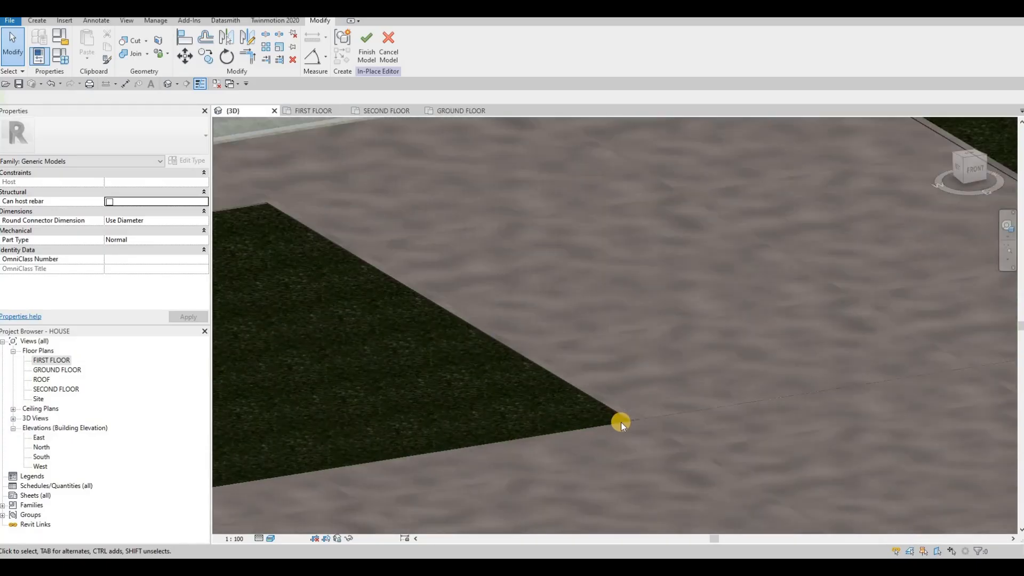
scroll(657, 399, "down", 4)
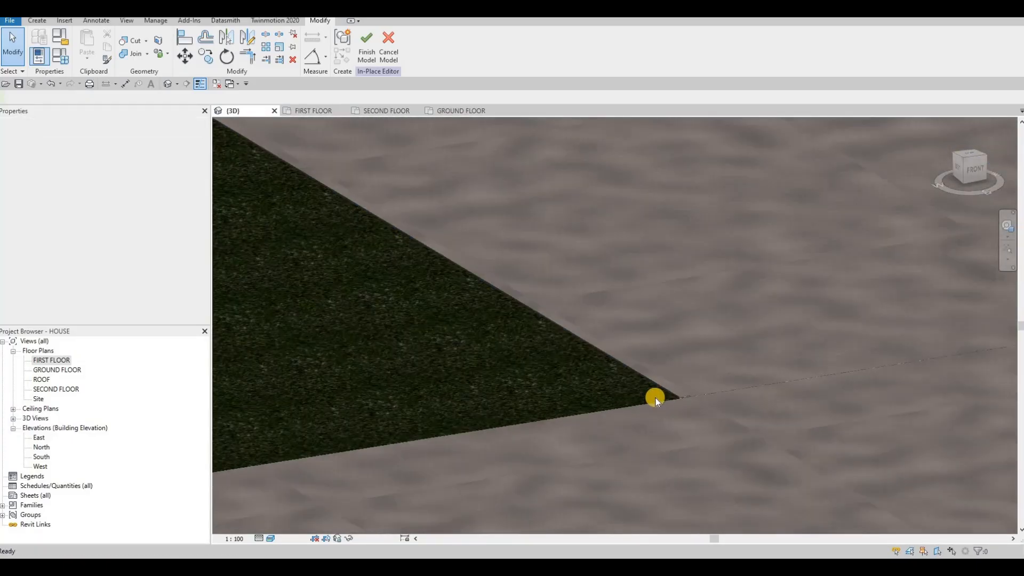
scroll(629, 387, "up", 5)
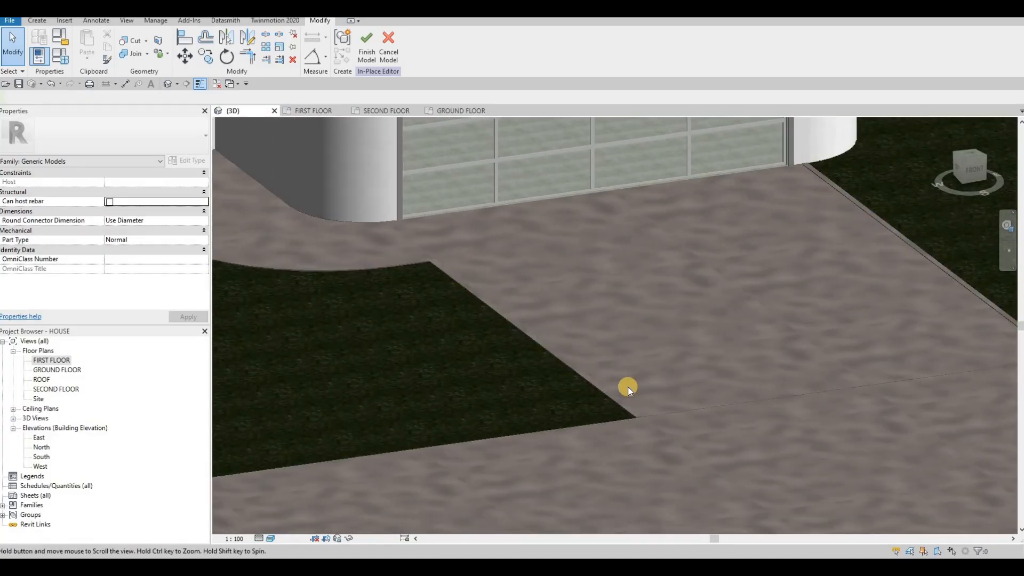
scroll(645, 382, "down", 5)
scroll(669, 395, "down", 3)
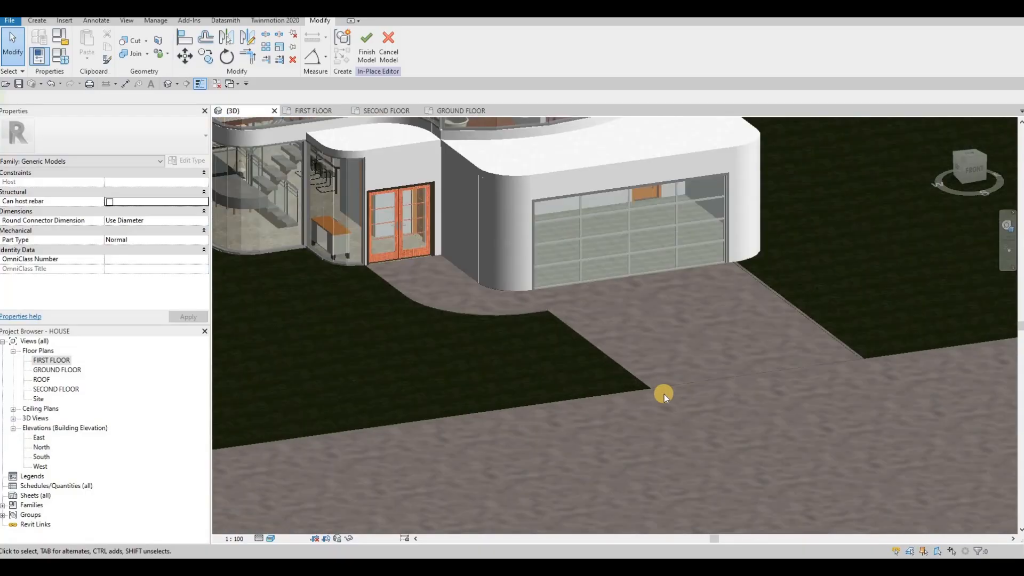
scroll(656, 373, "up", 1)
scroll(674, 345, "down", 5)
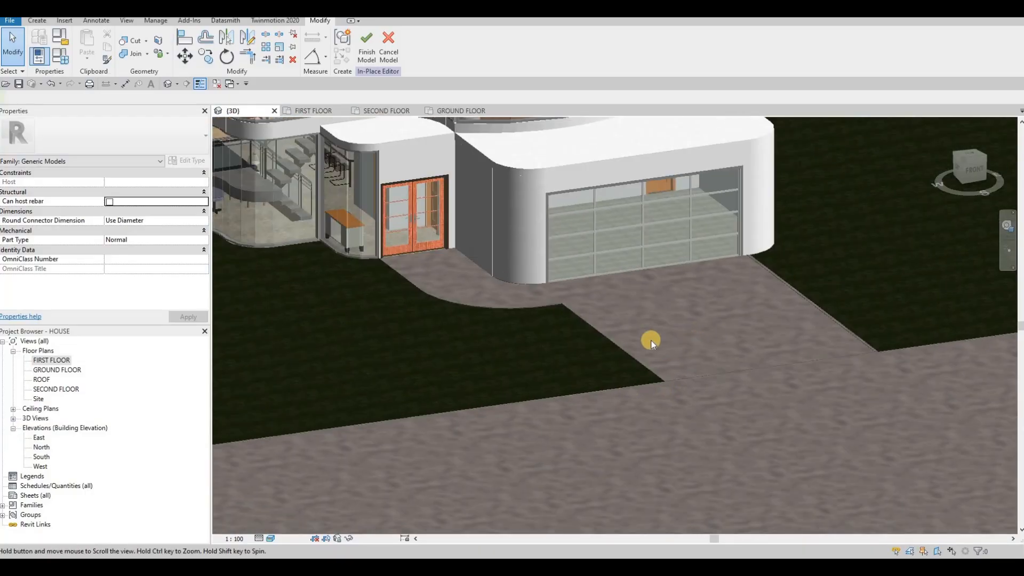
scroll(715, 331, "up", 2)
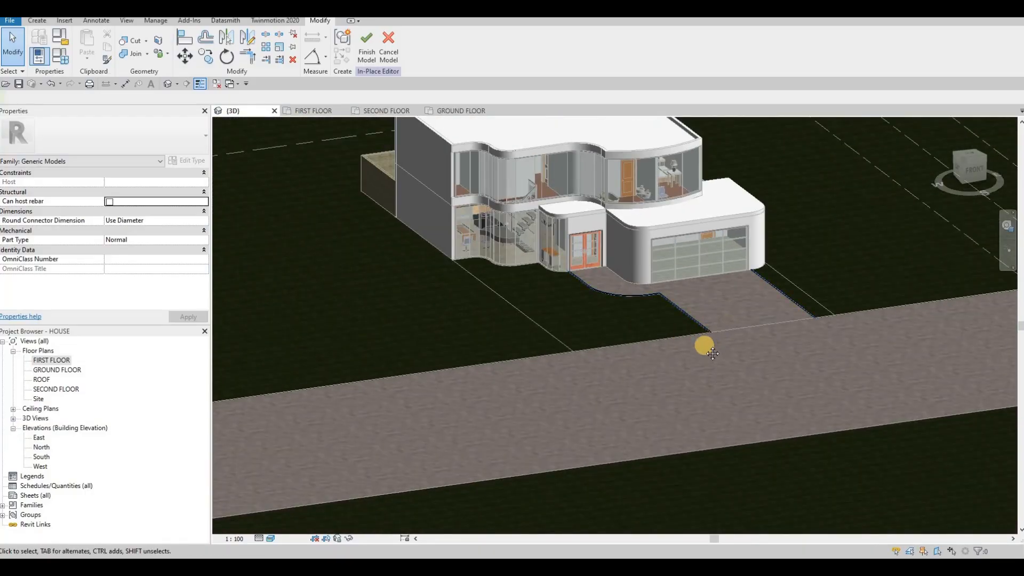
Inspect up close where both driveway edging strips end at the road
scroll(684, 350, "up", 5)
scroll(678, 343, "up", 2)
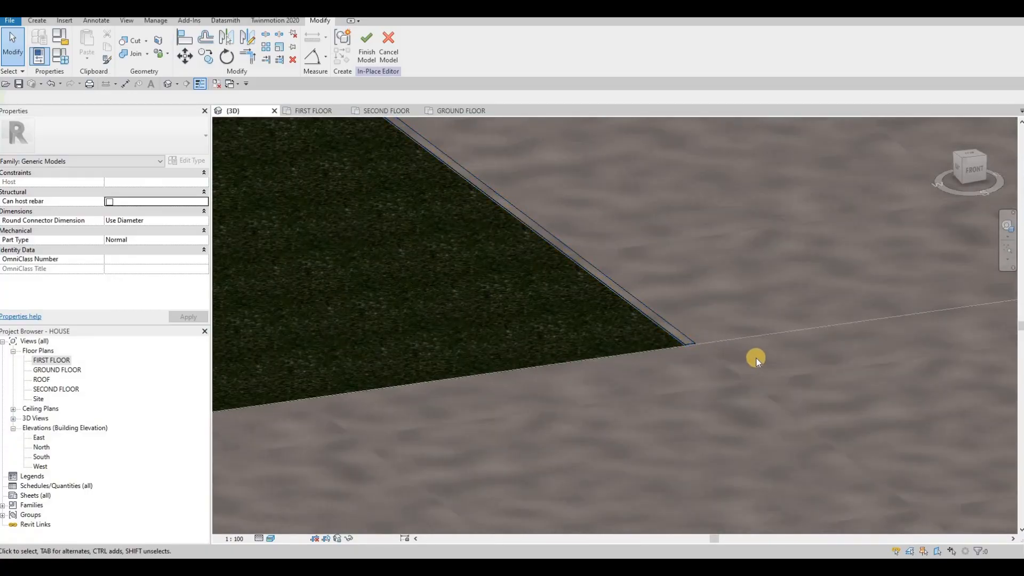
scroll(590, 395, "down", 6)
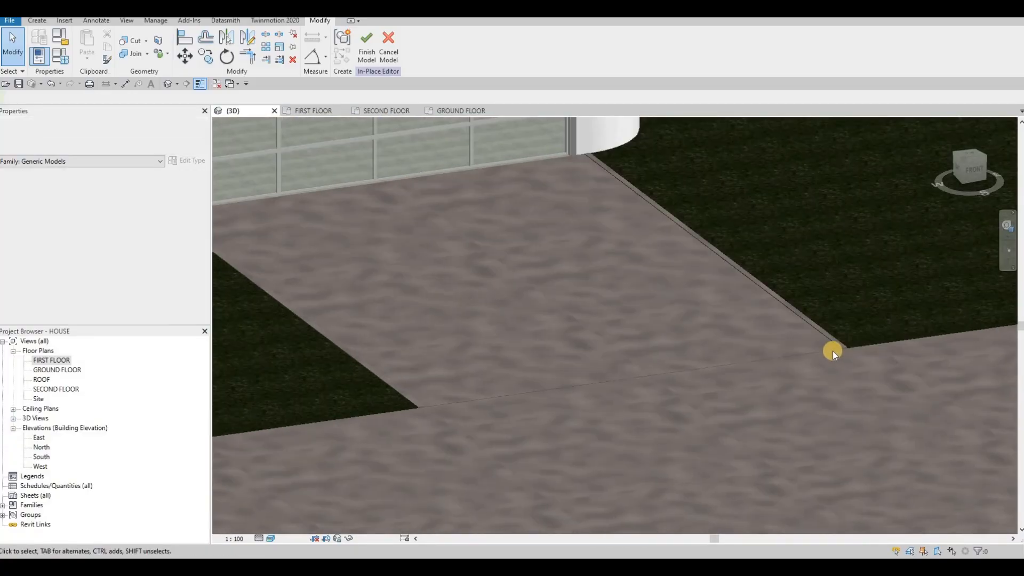
scroll(828, 347, "up", 5)
scroll(827, 351, "up", 2)
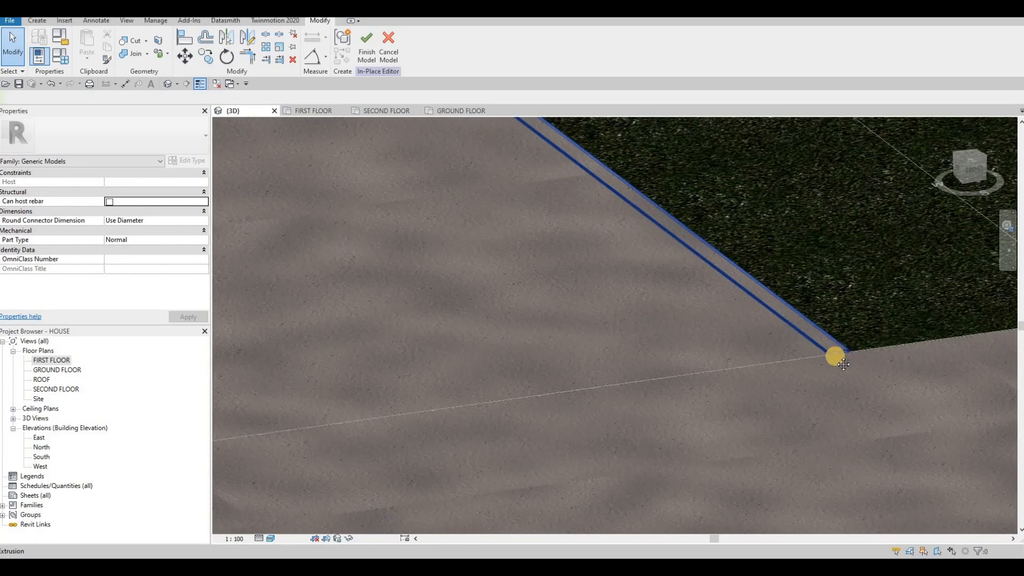
scroll(805, 369, "down", 5)
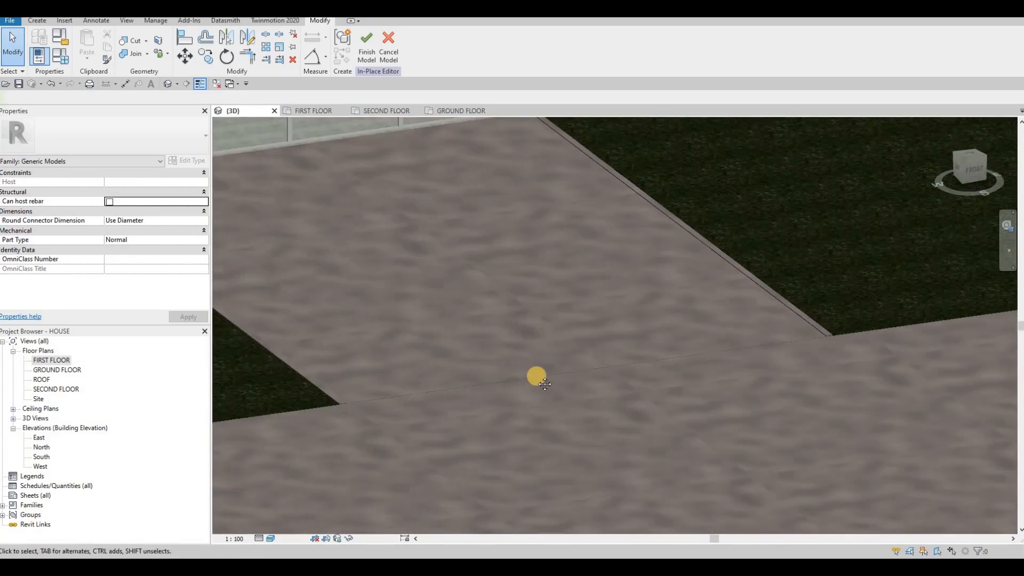
middle_click_drag(527, 389, 543, 395)
middle_click_drag(607, 368, 630, 365)
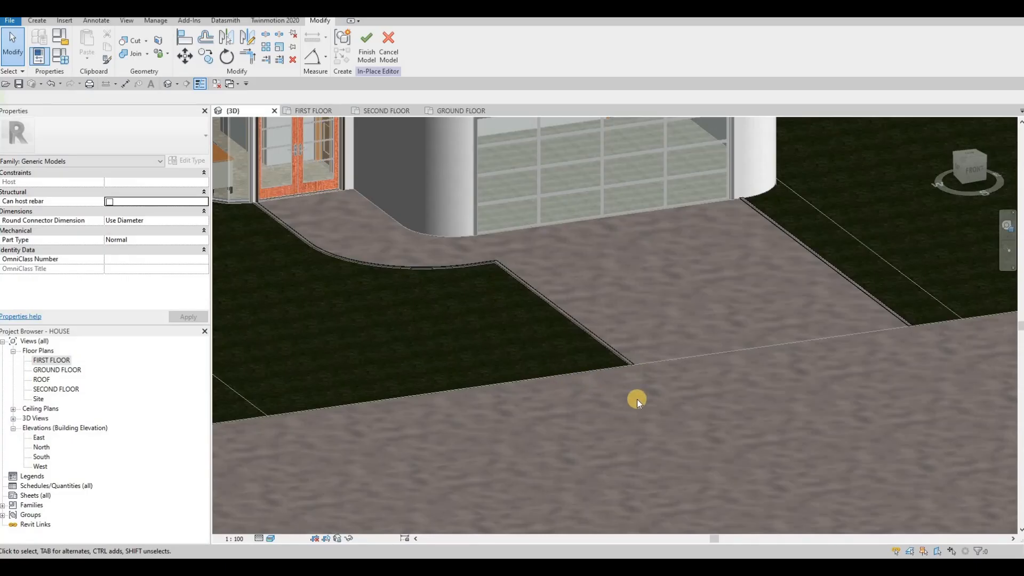
Finish the in-place generic model that holds both driveway edging strips
middle_click_drag(595, 378, 603, 382)
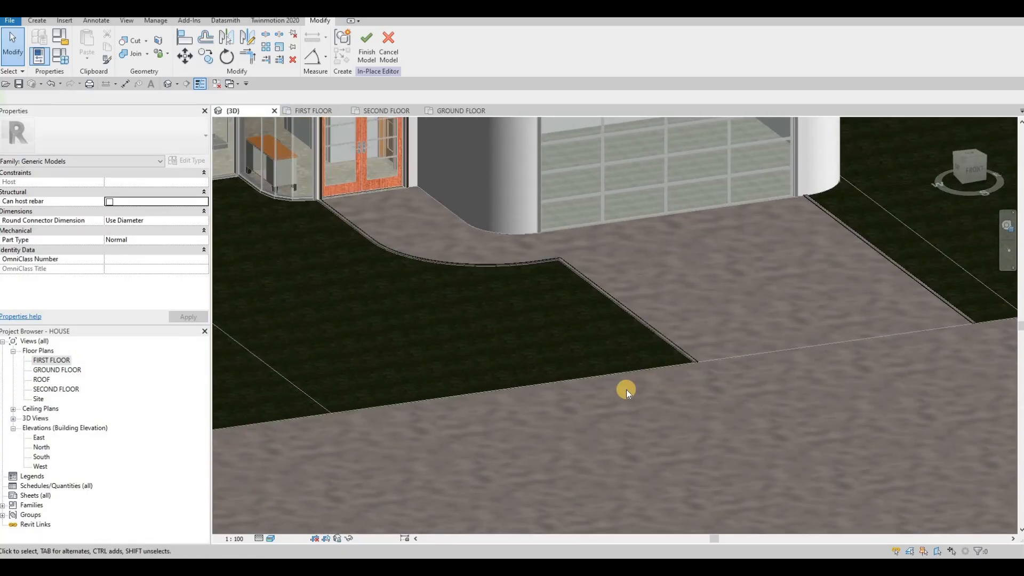
middle_click_drag(647, 359, 663, 352)
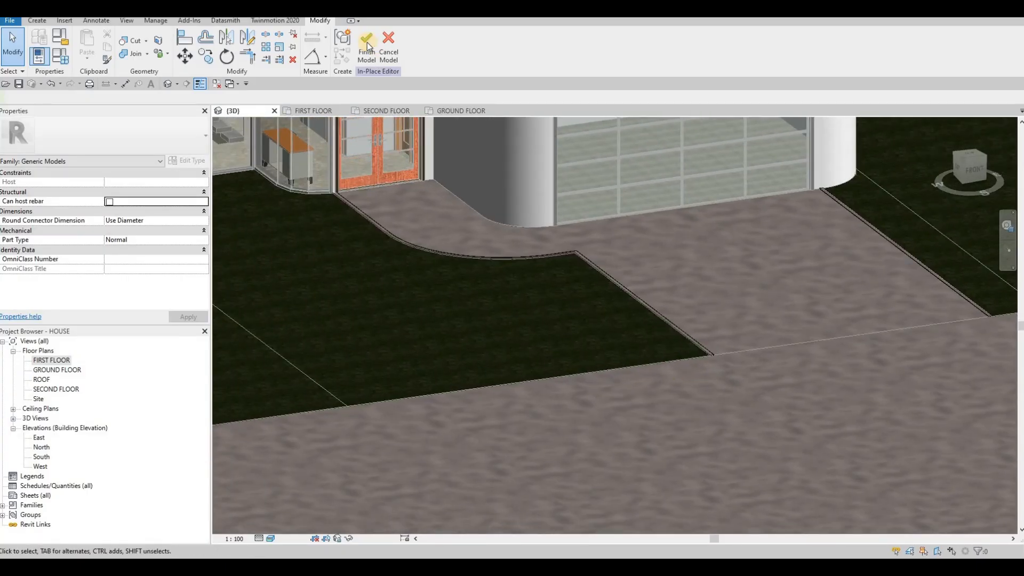
middle_click_drag(622, 261, 645, 338)
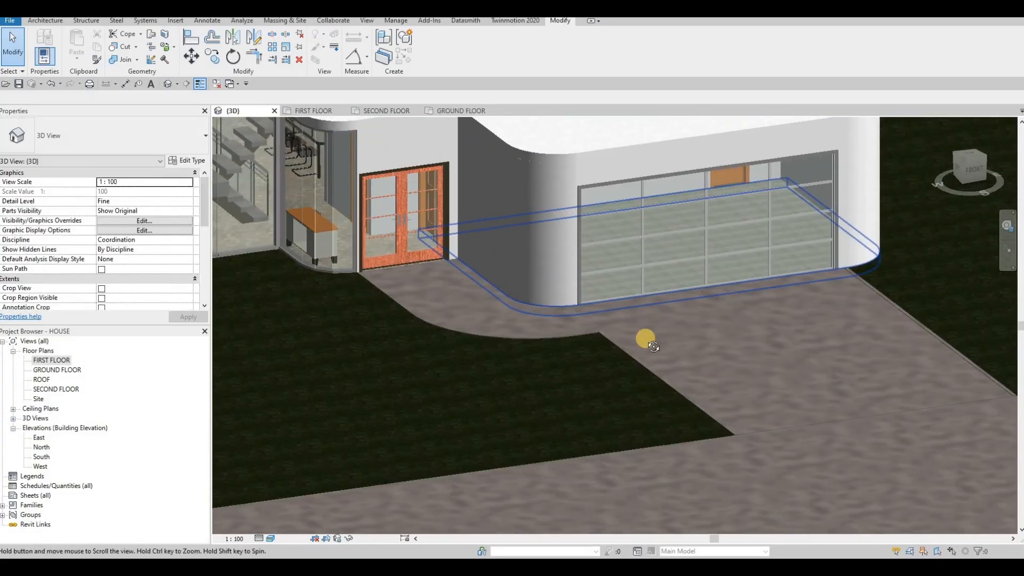
scroll(643, 342, "down", 1)
middle_click_drag(499, 346, 636, 357, "shift")
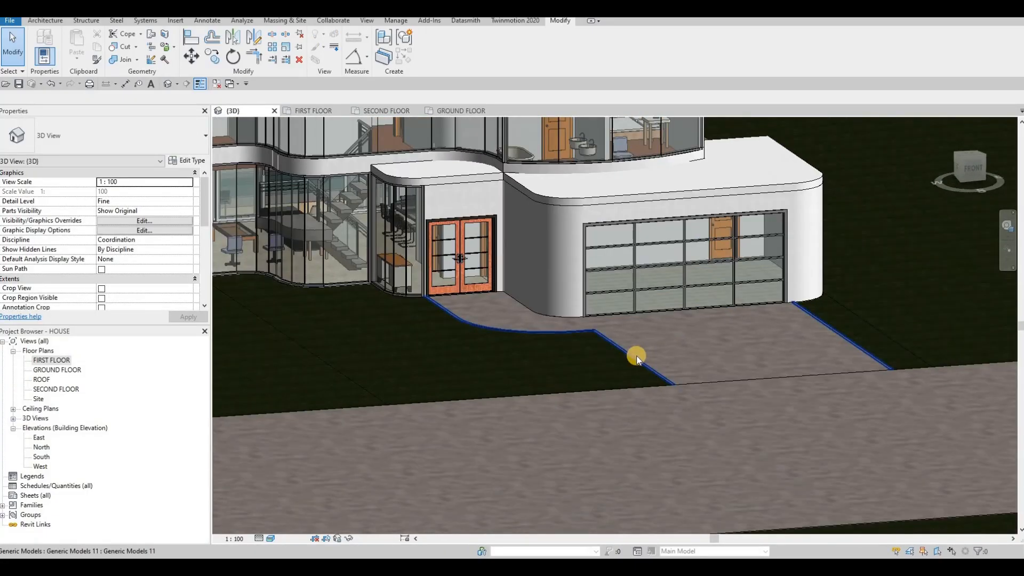
Examine the whole house from the front together with its lawns, driveway, edging and road
scroll(637, 356, "down", 2)
middle_click_drag(671, 306, 774, 249)
scroll(600, 339, "down", 5)
middle_click_drag(576, 321, 582, 354)
scroll(600, 315, "up", 3)
middle_click_drag(658, 312, 617, 343)
scroll(667, 311, "up", 3)
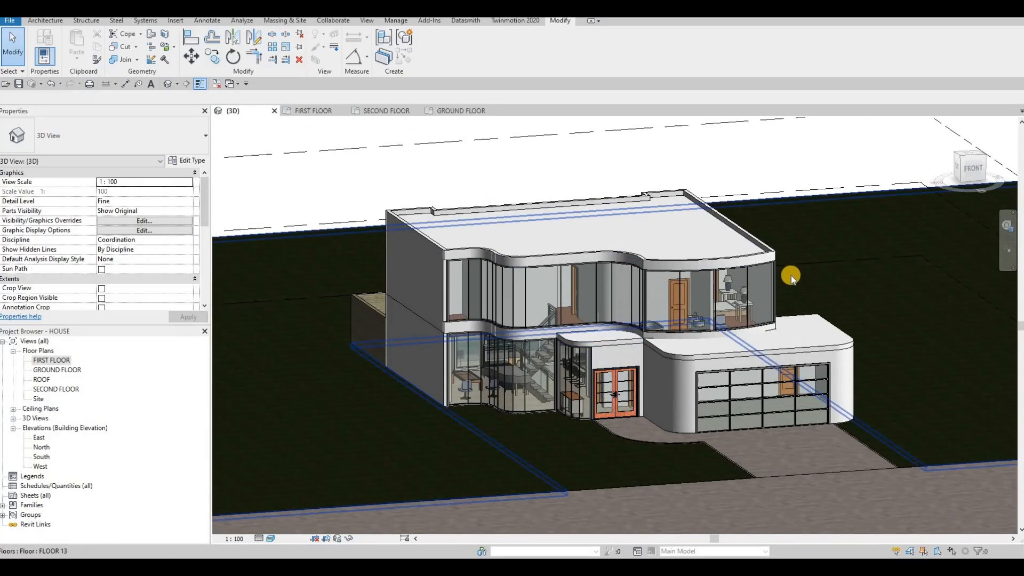
middle_click_drag(899, 352, 861, 361)
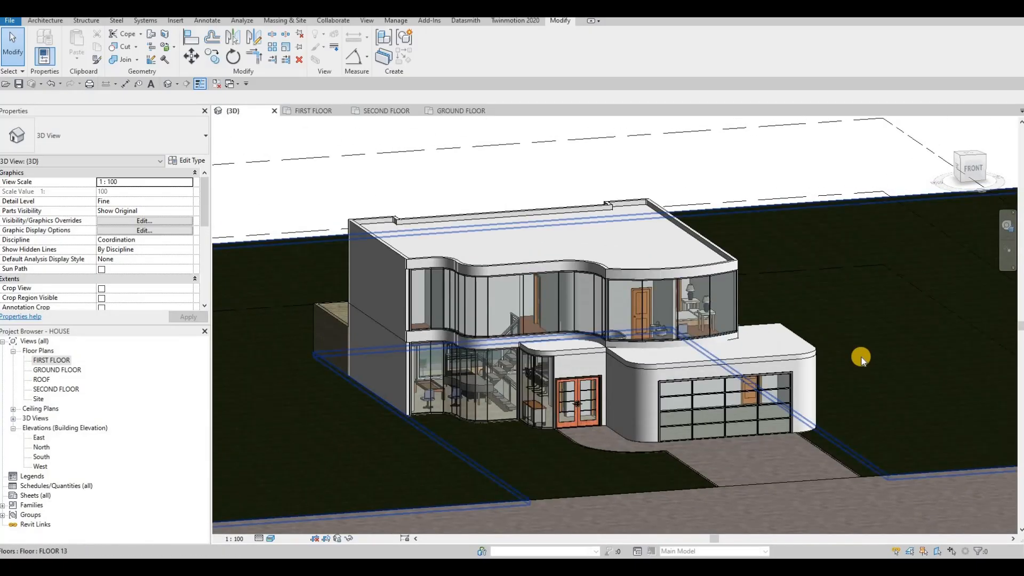